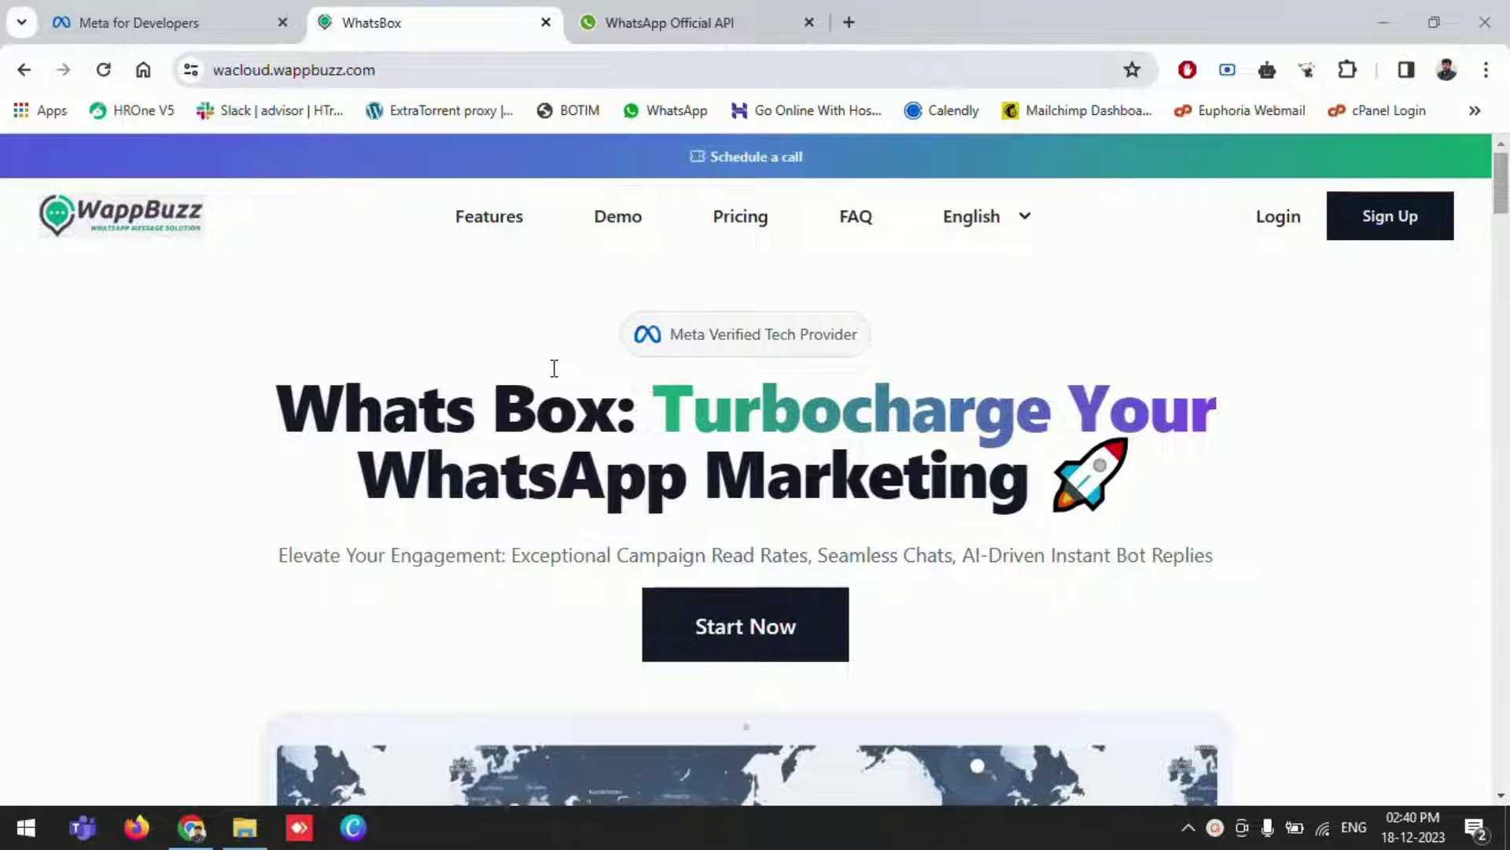
Log in to the WappBuzz site, filling the email and password fields with the saved admin credentials.
scroll(508, 358, "down", 15)
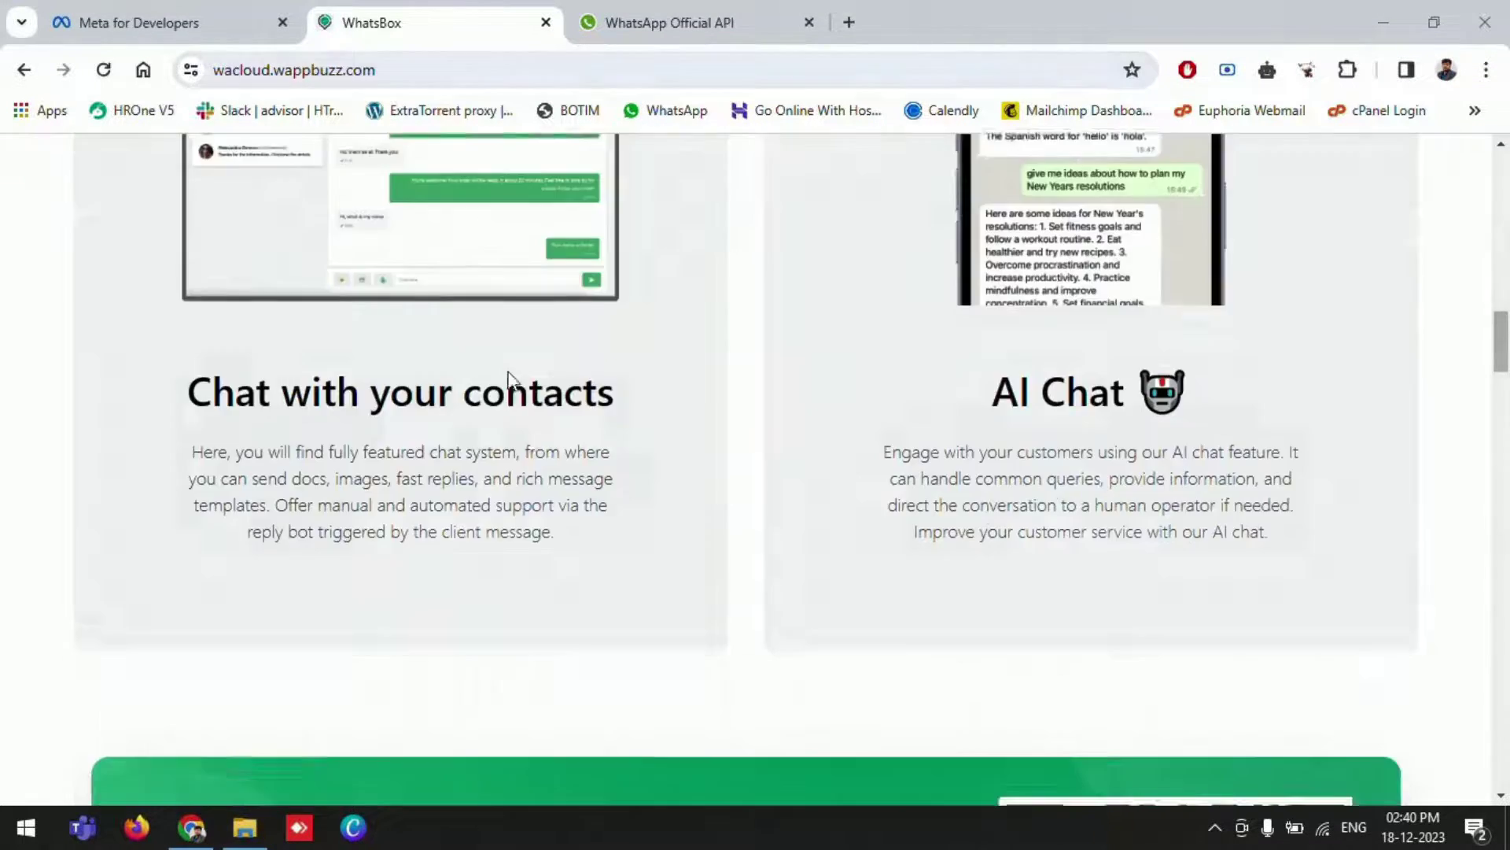
scroll(553, 417, "up", 5)
scroll(554, 417, "up", 8)
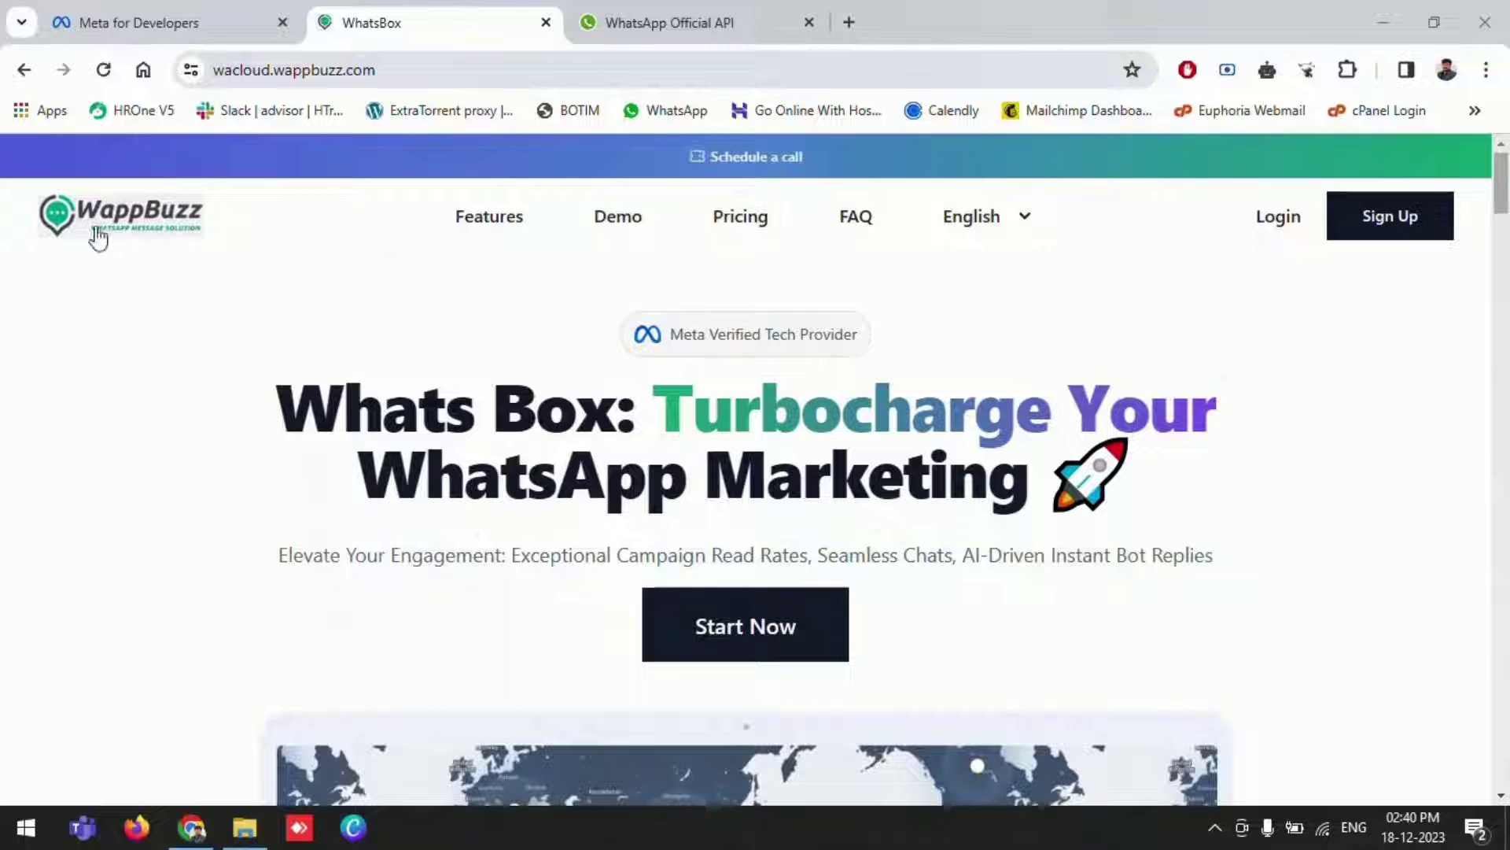
left_click(1279, 222)
left_click(616, 458)
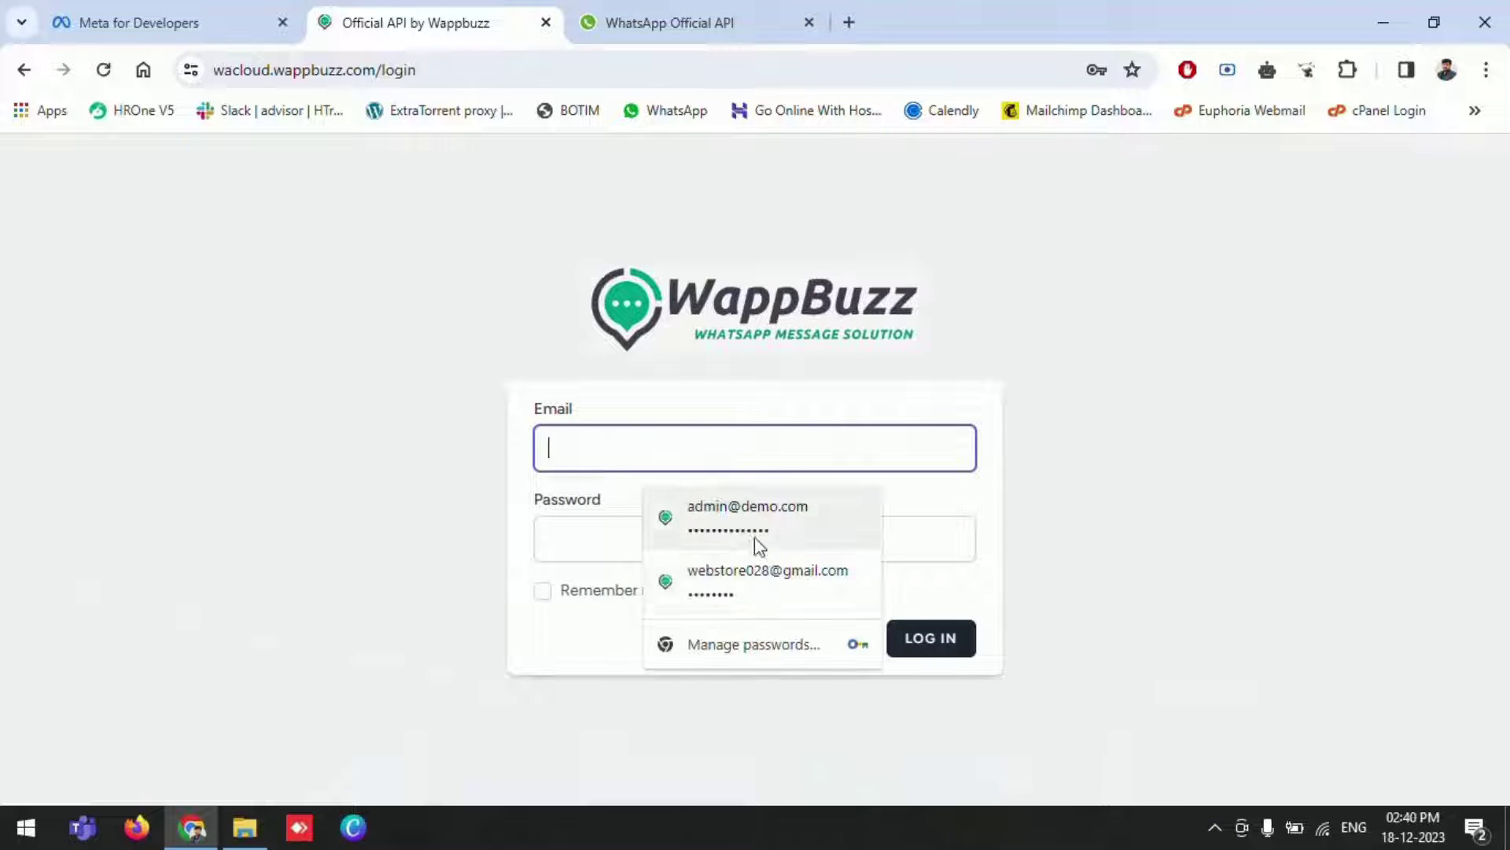
left_click(753, 537)
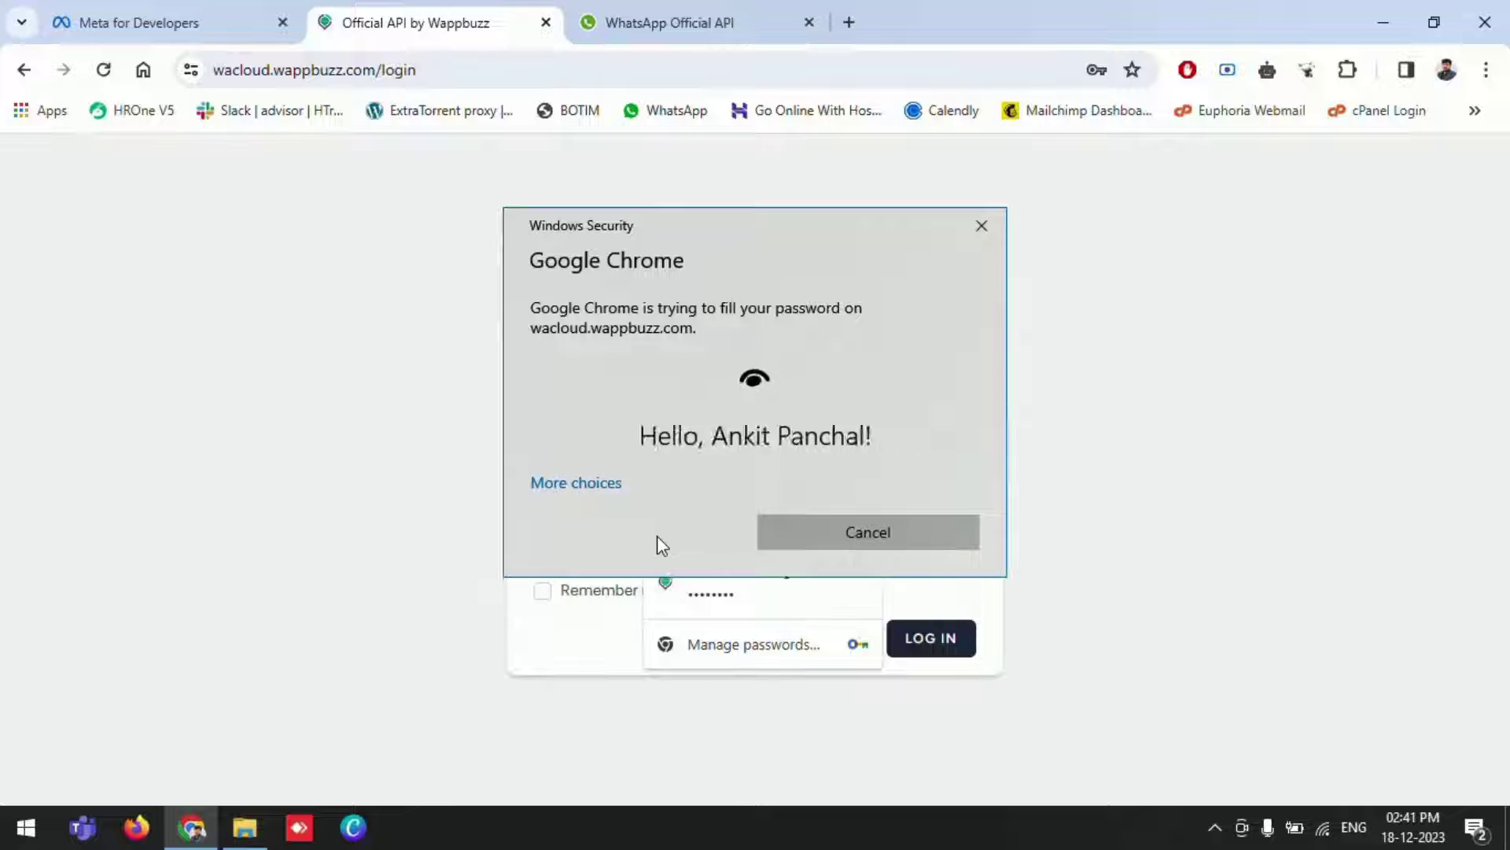
left_click(657, 595)
left_click(917, 648)
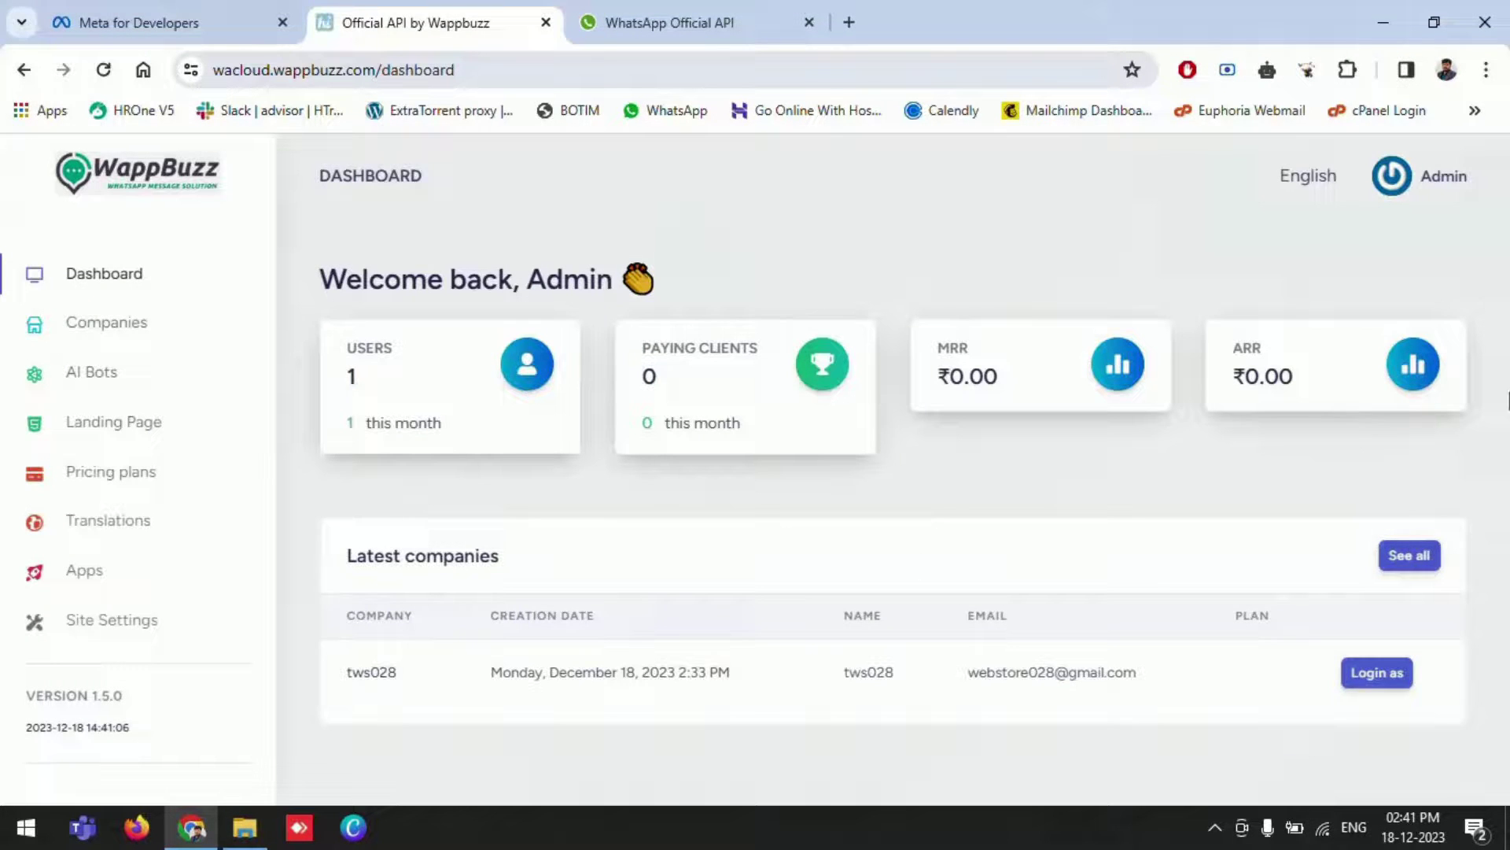
Open the Site Settings and review the Setup section, covering system, storage, login services and other settings.
left_click(132, 627)
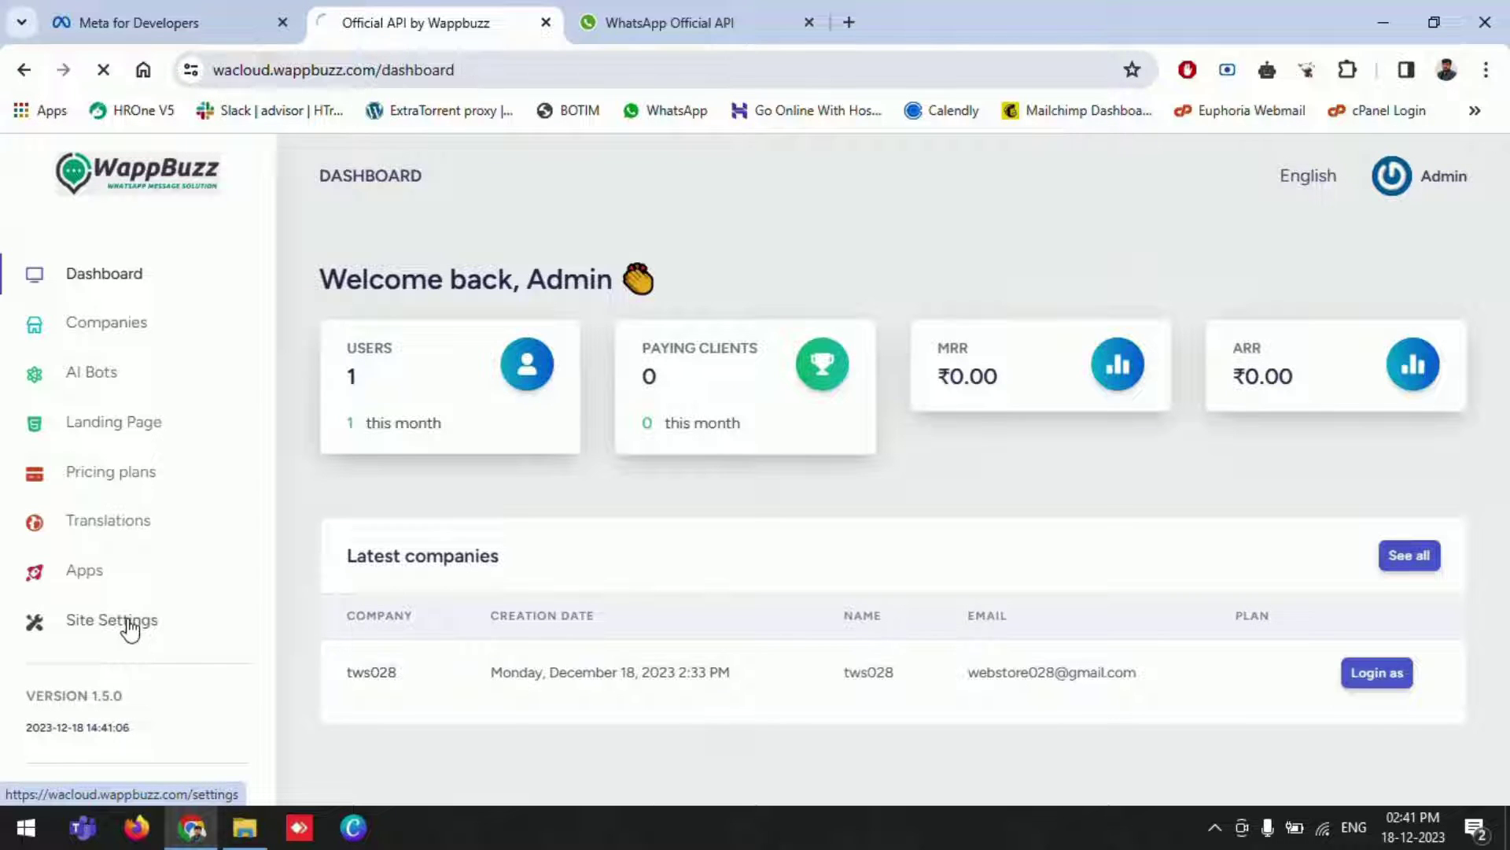
scroll(583, 414, "down", 4)
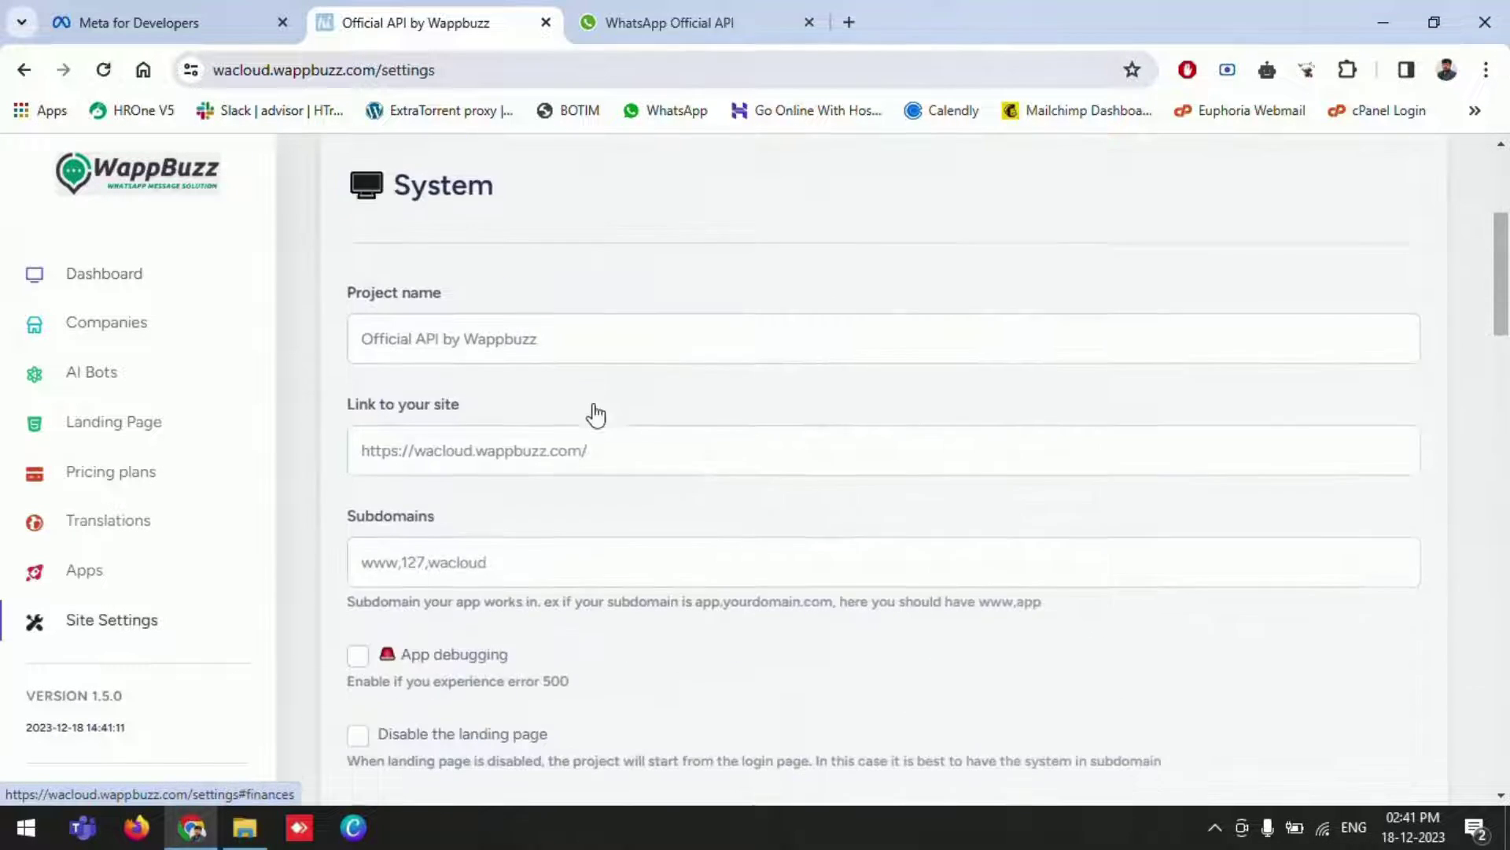
scroll(762, 249, "down", 1)
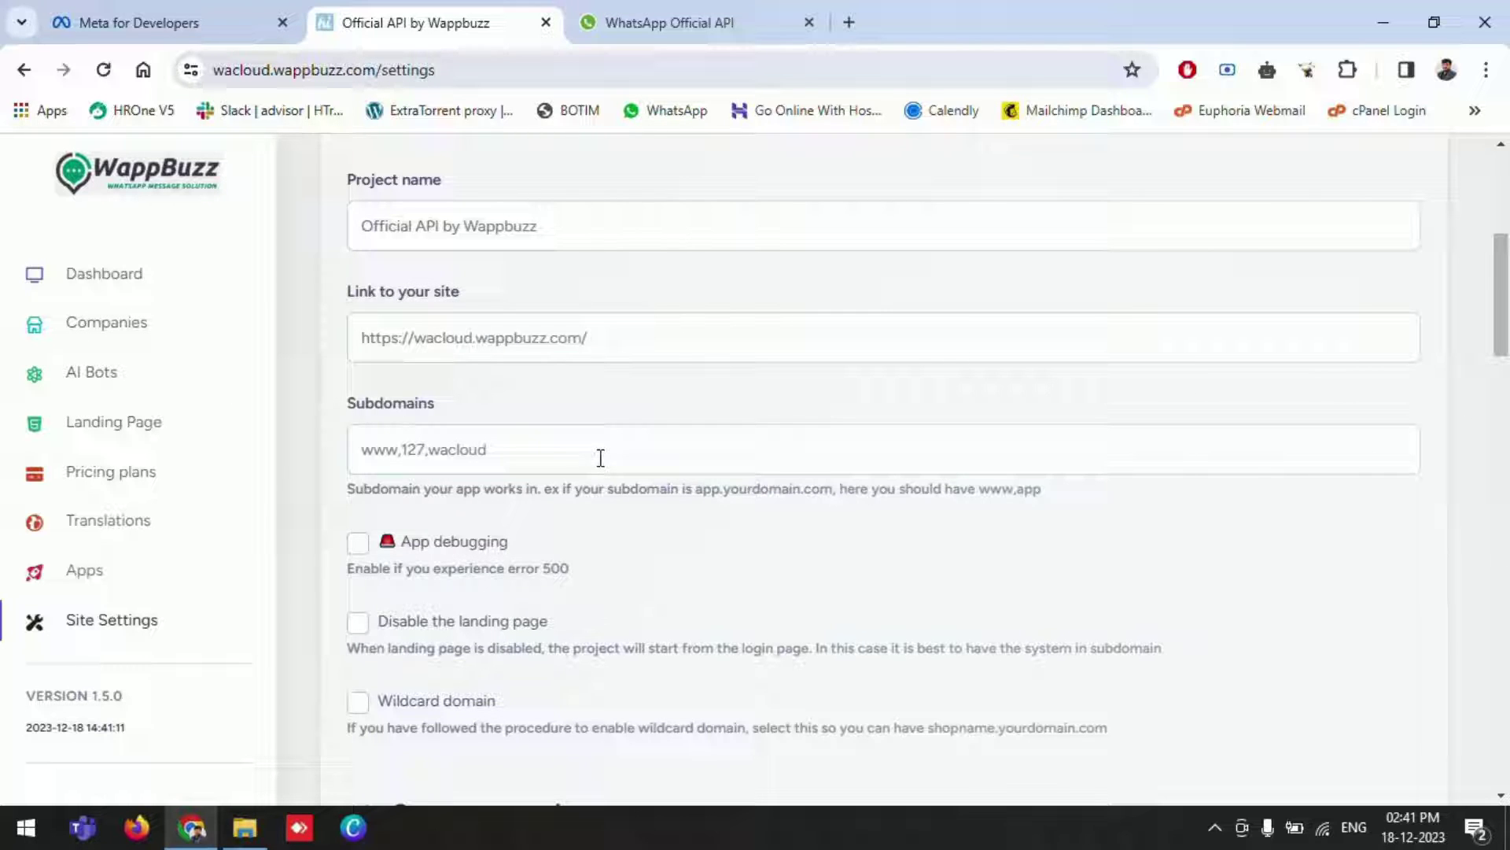
scroll(694, 404, "down", 8)
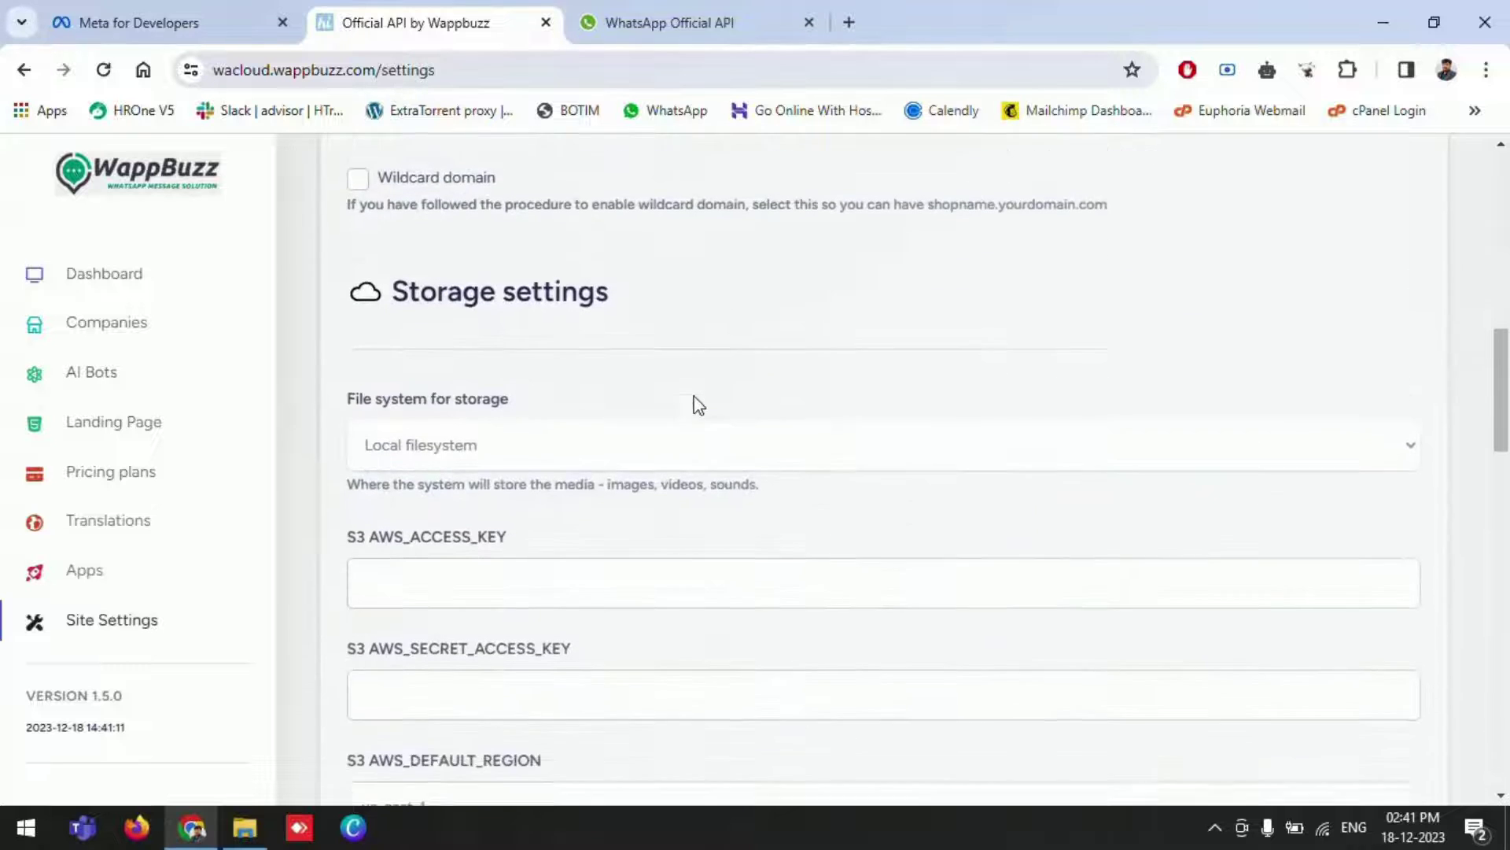
scroll(693, 395, "down", 18)
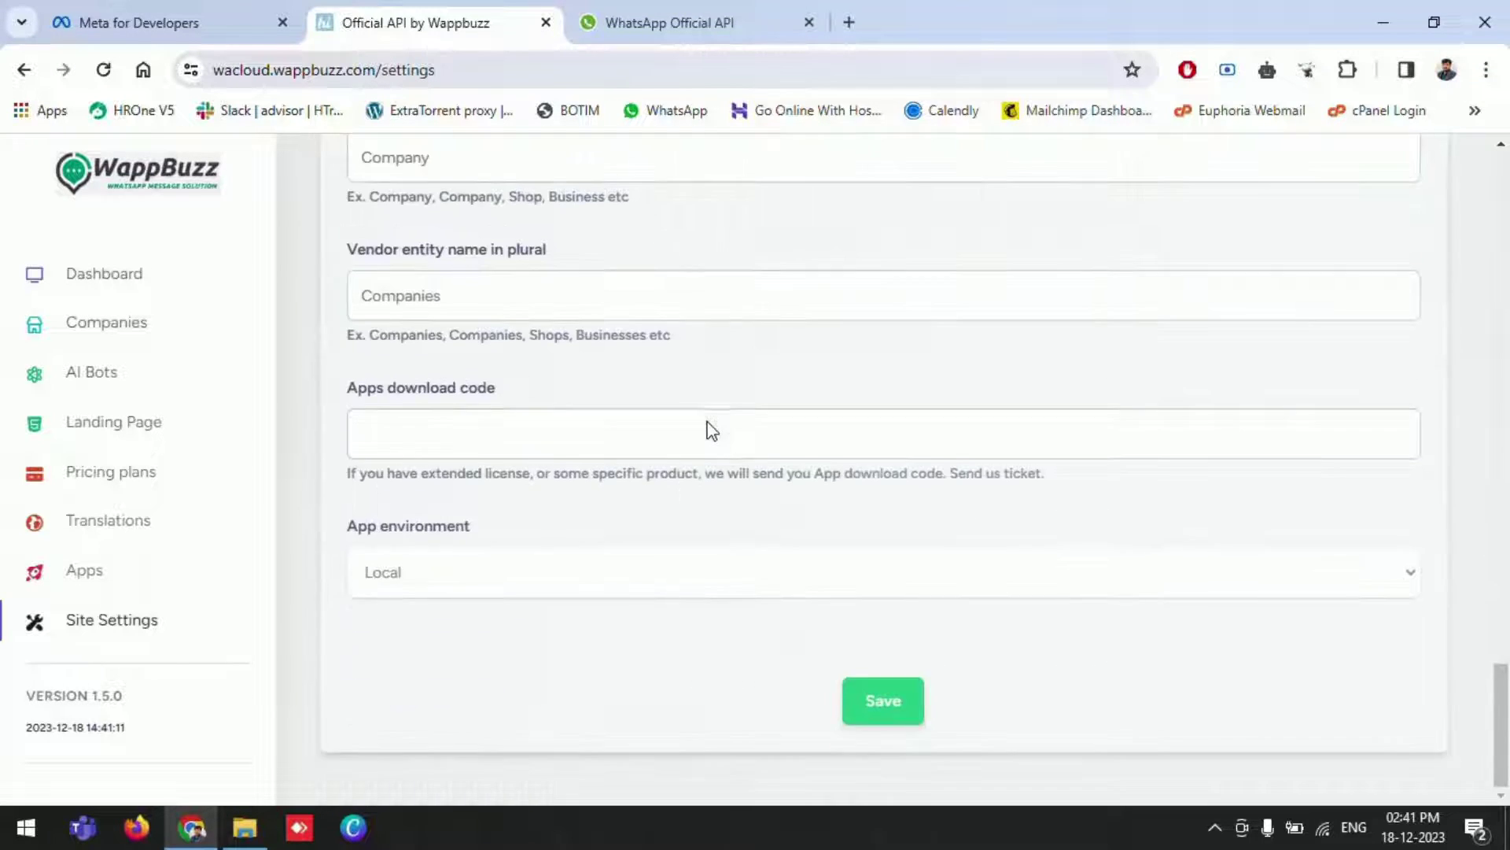
scroll(708, 428, "up", 9)
scroll(604, 478, "up", 16)
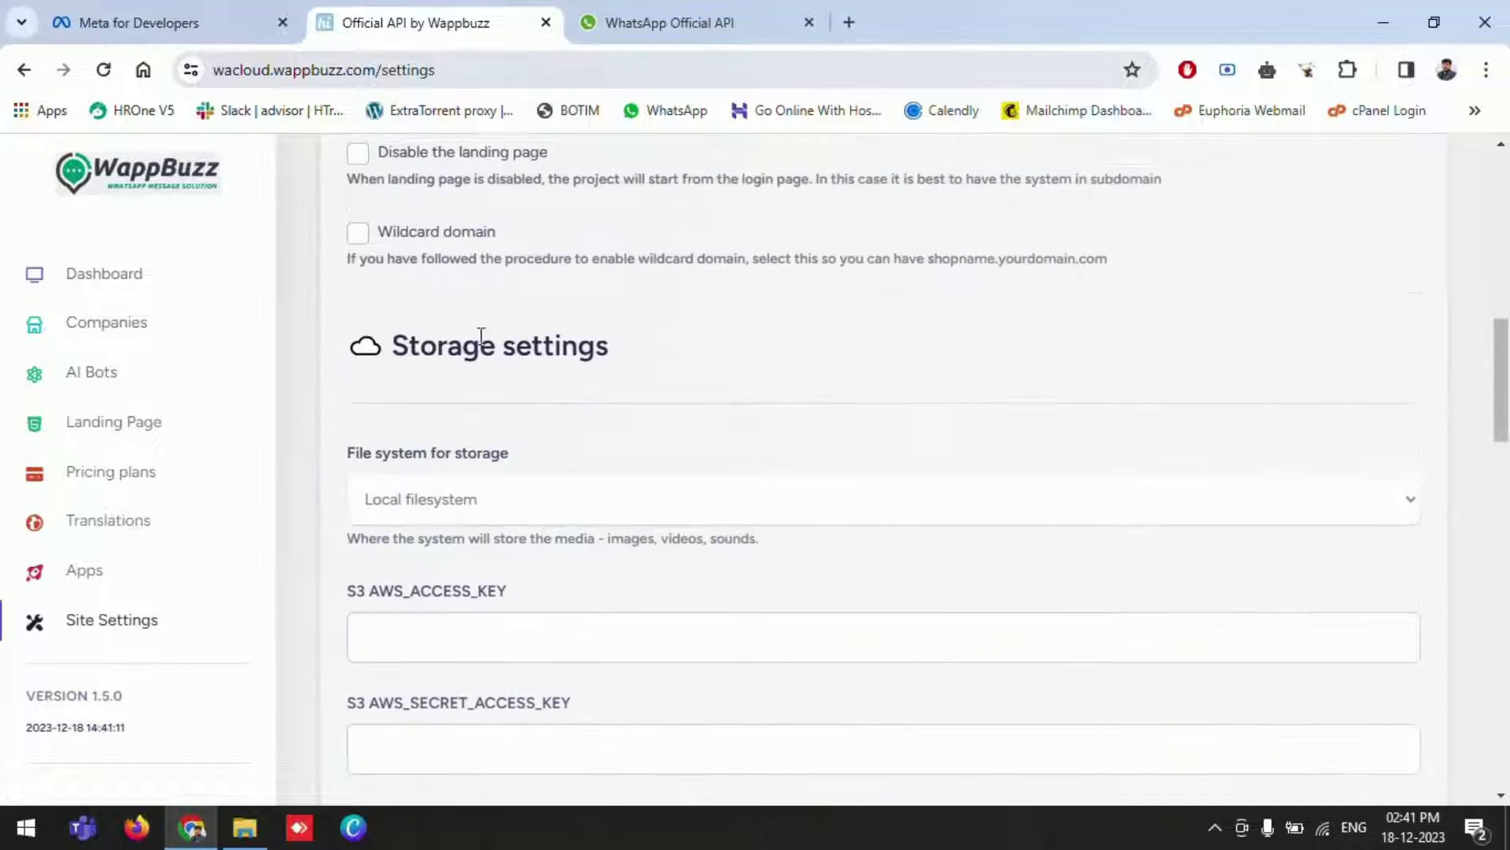
scroll(464, 393, "down", 15)
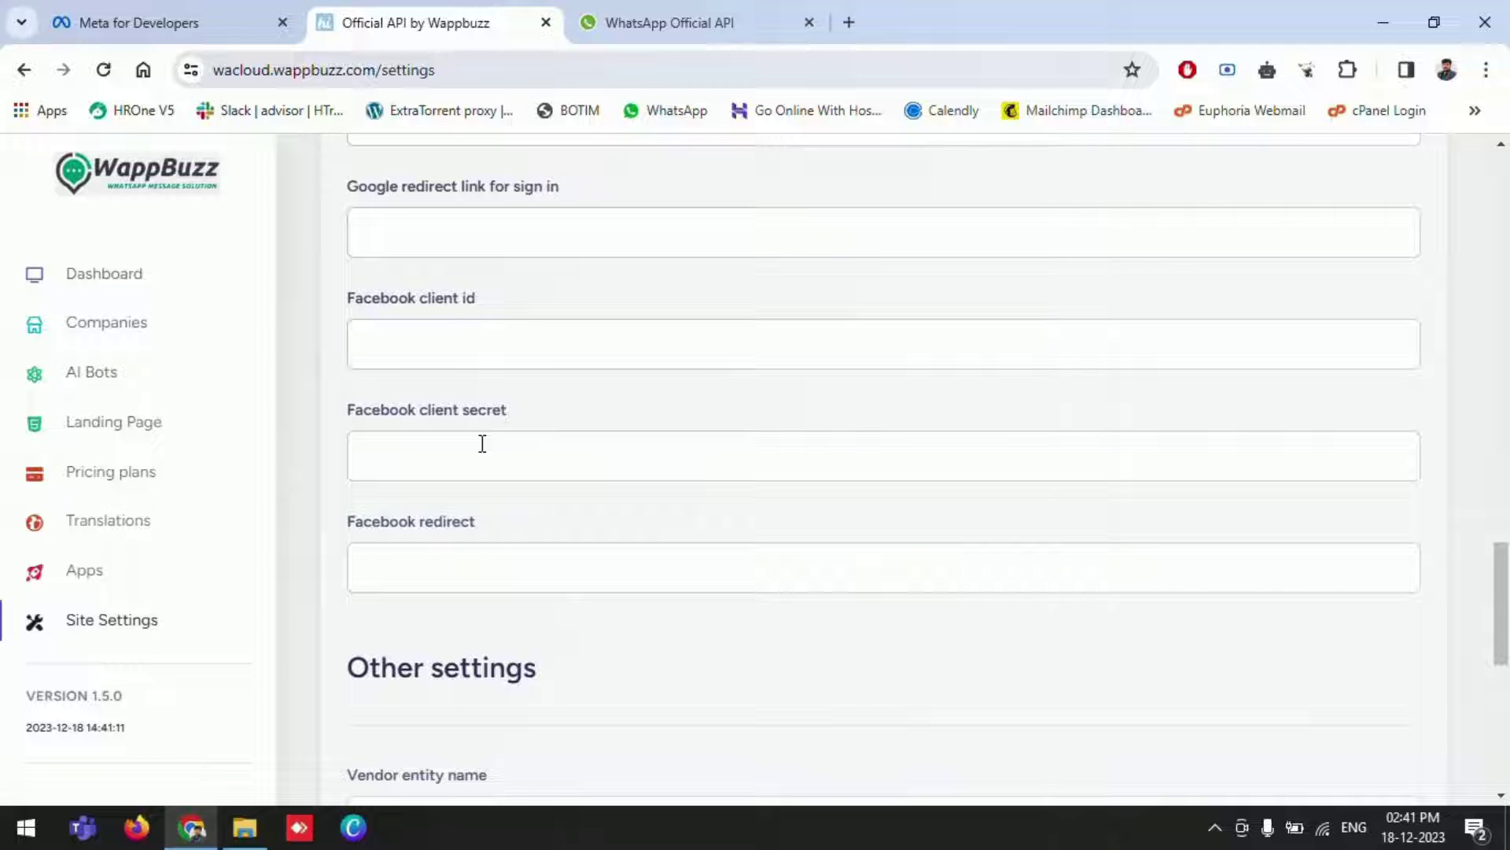
scroll(482, 443, "up", 5)
scroll(482, 444, "down", 13)
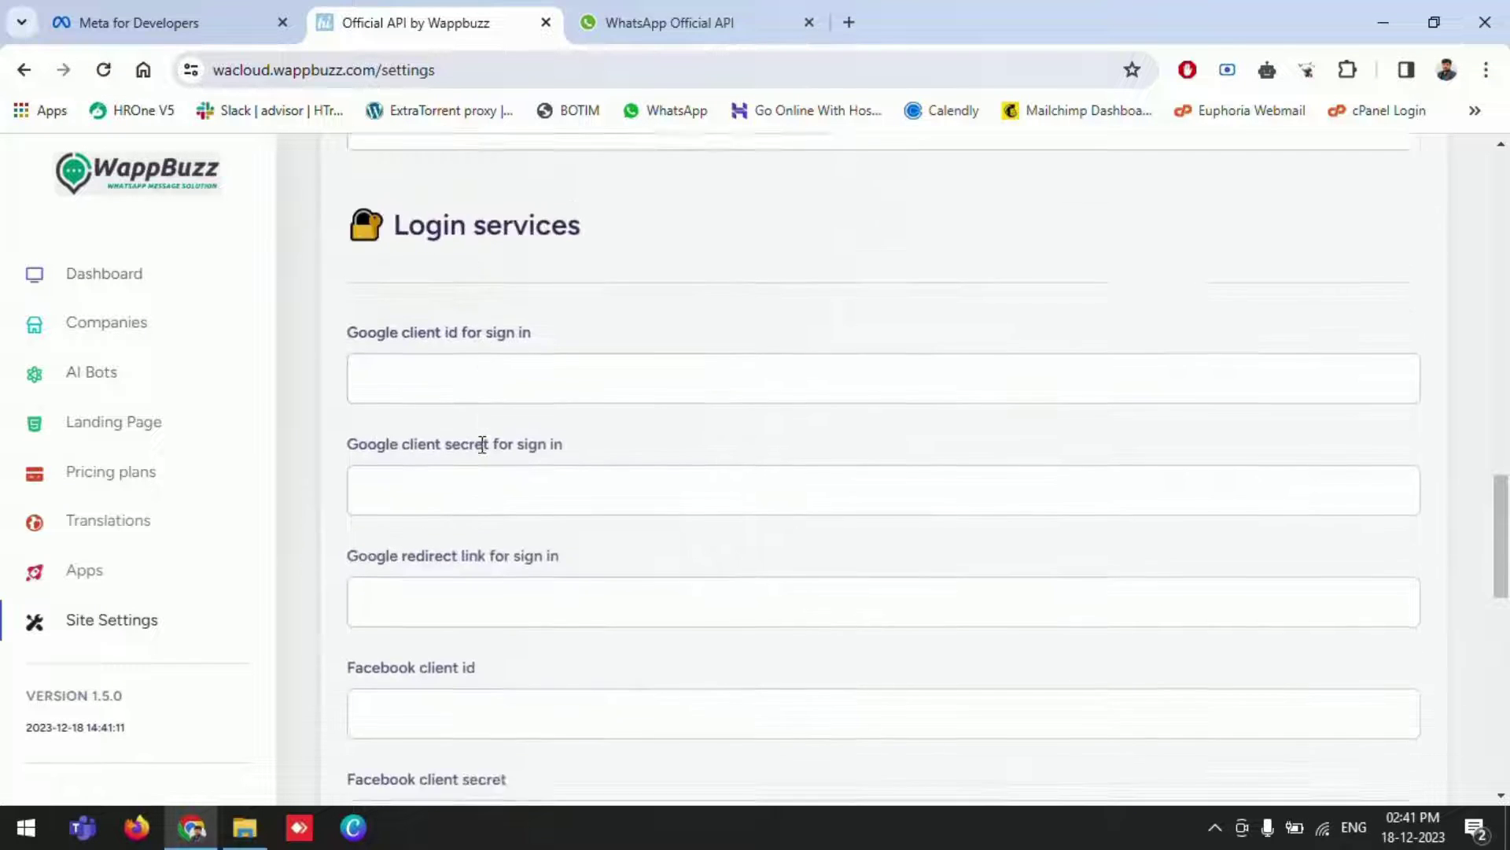
scroll(455, 409, "up", 20)
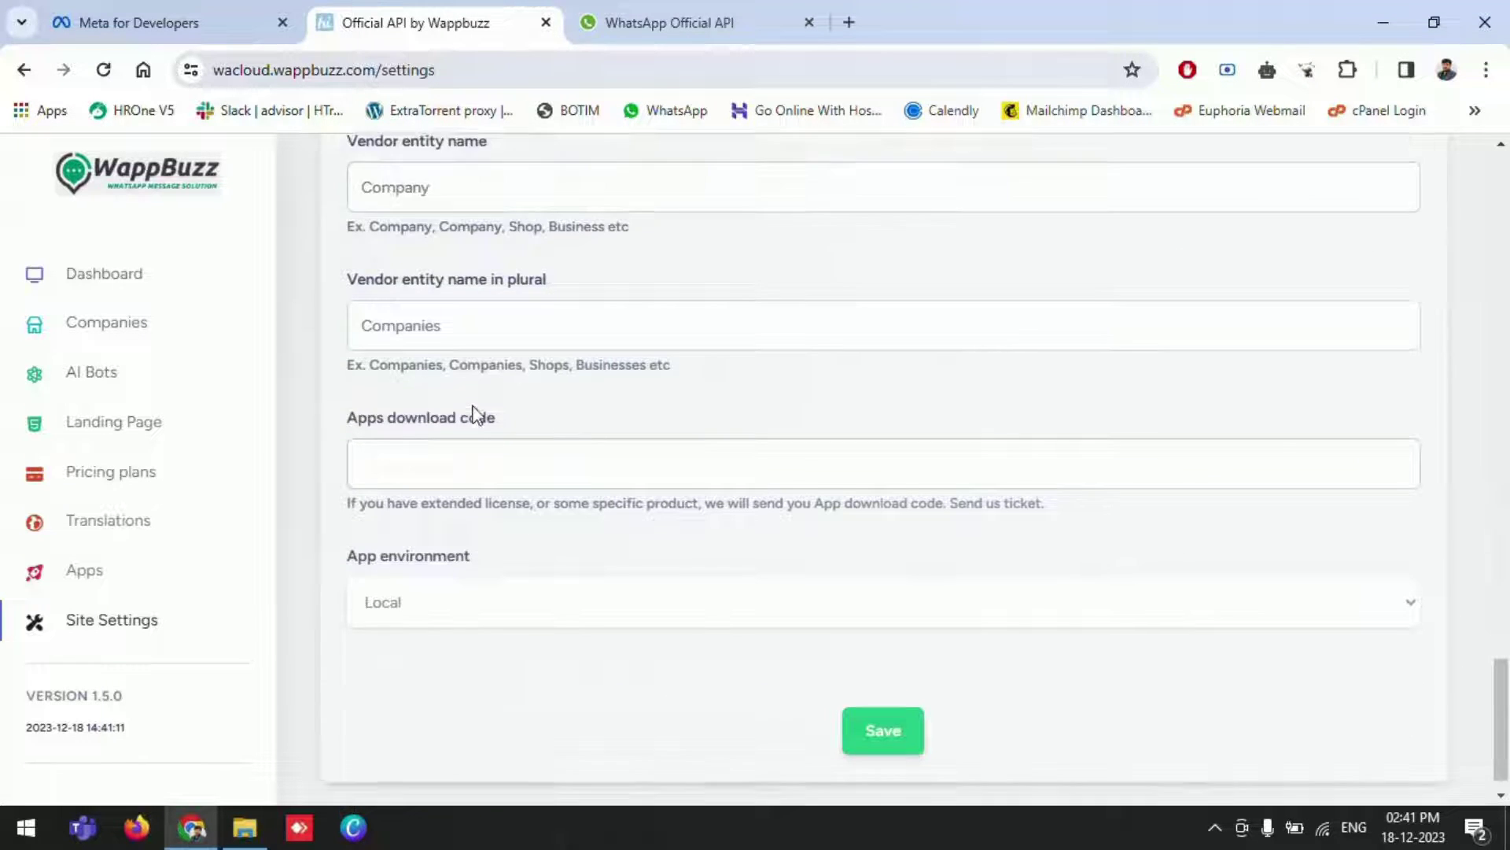
scroll(539, 445, "down", 2)
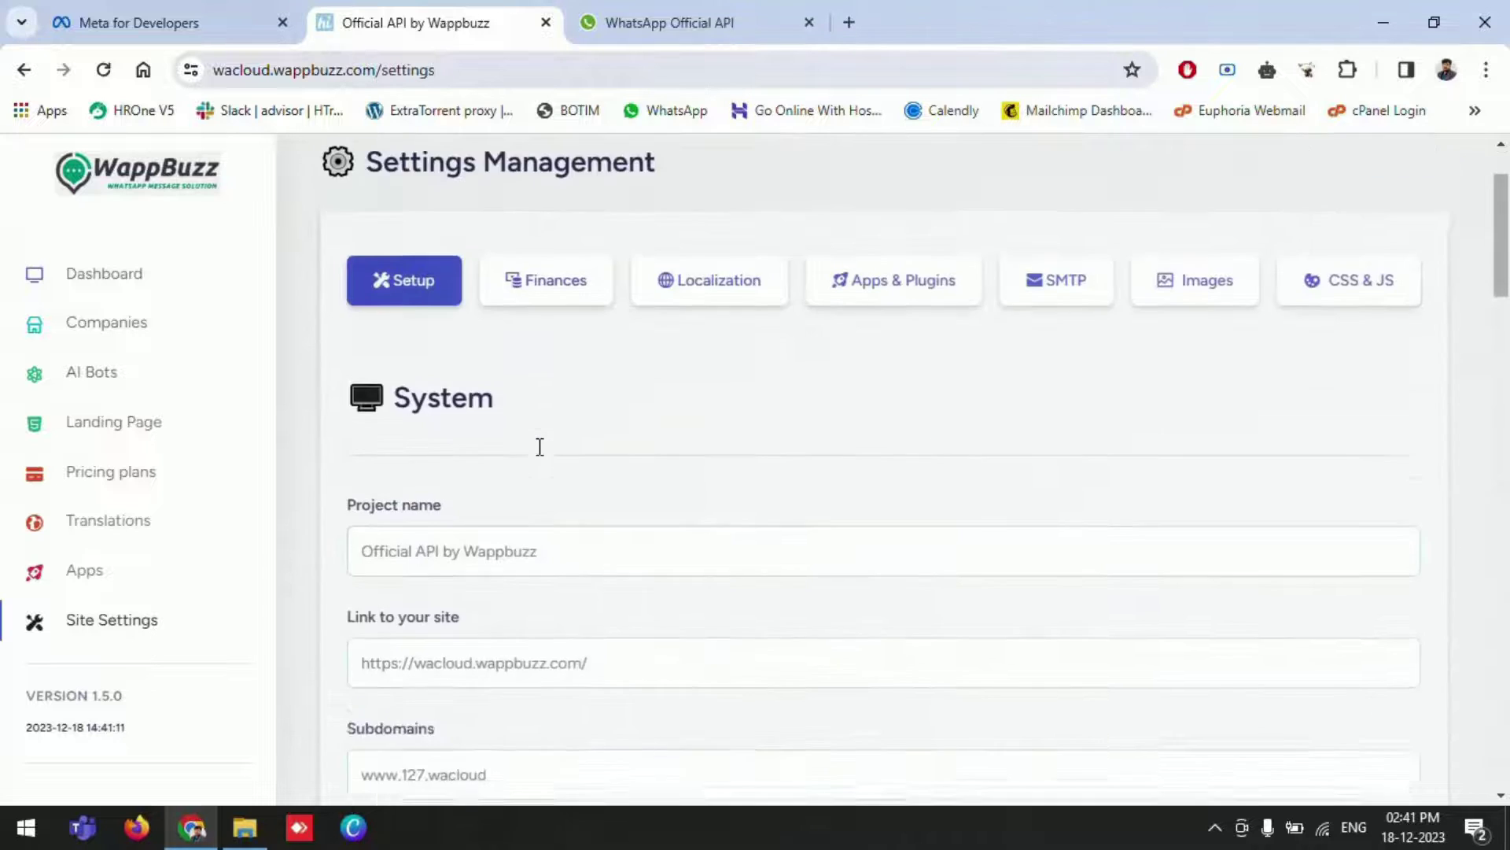
Review the Finances settings, including the subscription tool options, Stripe API fields and local bank transfer details.
left_click(554, 180)
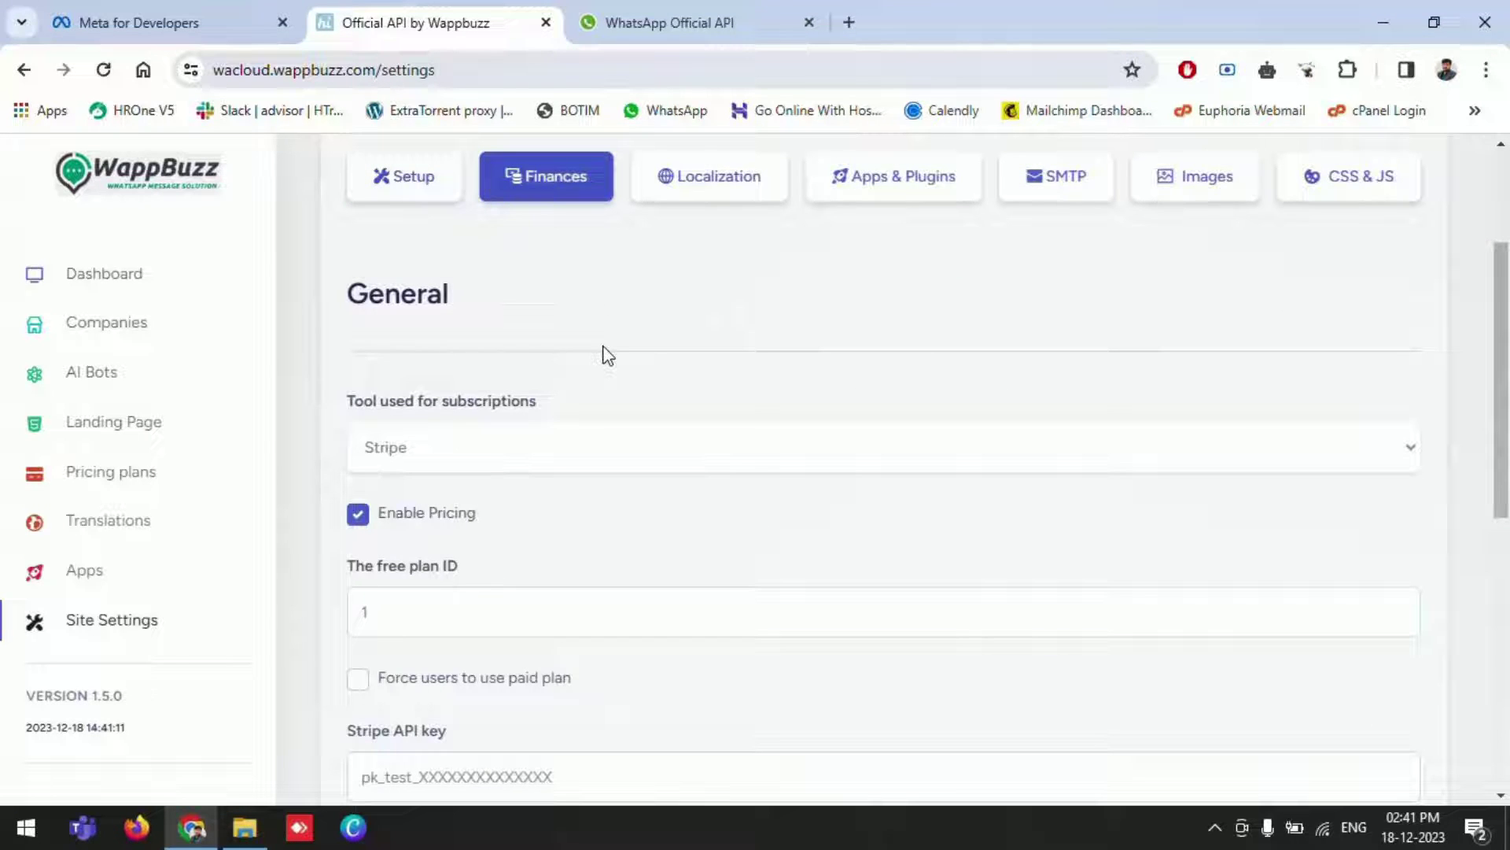
scroll(677, 401, "down", 9)
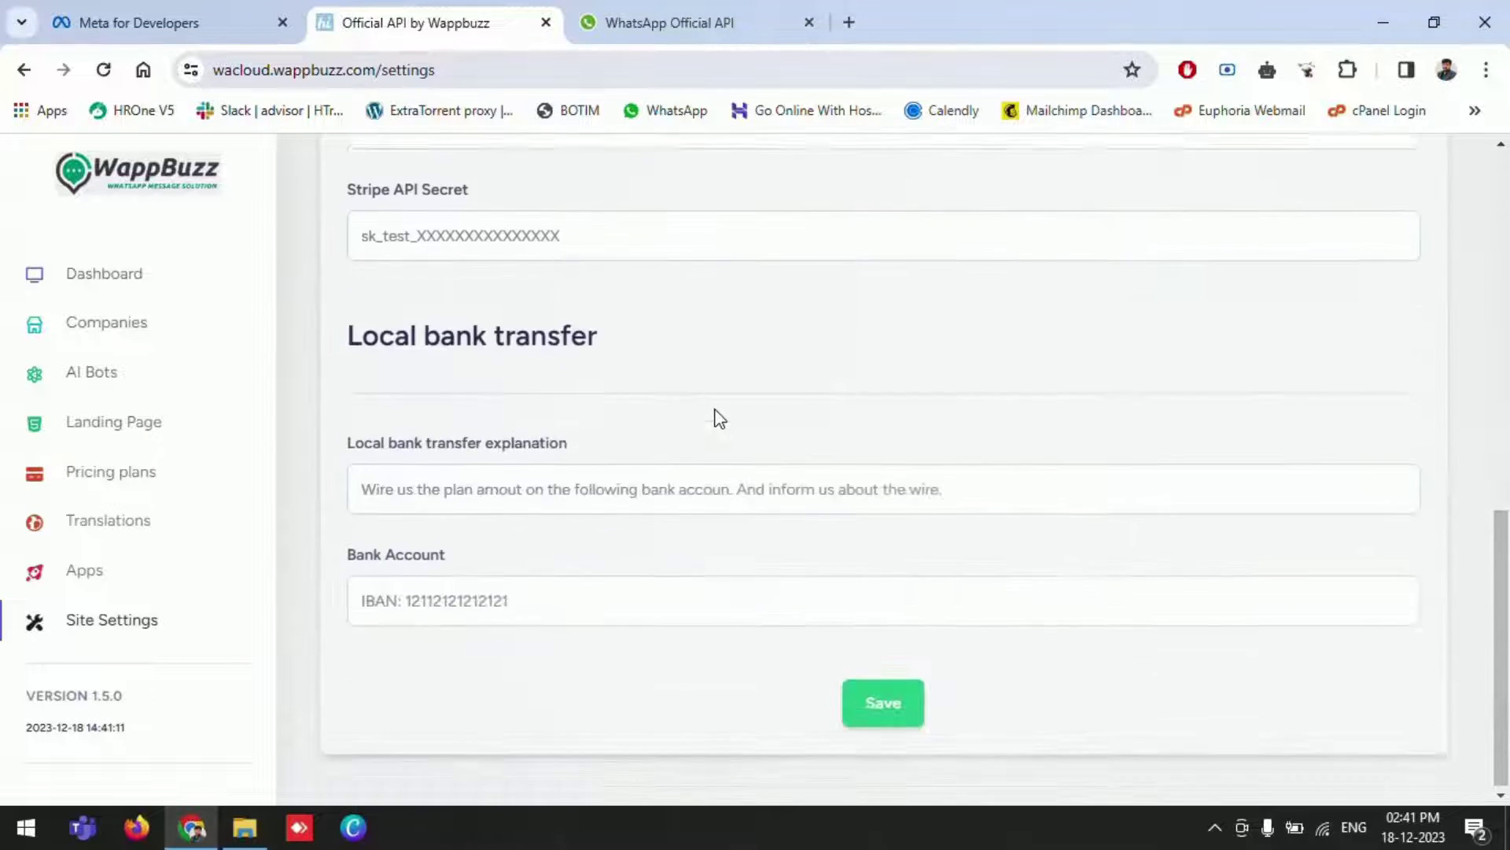
scroll(712, 445, "up", 10)
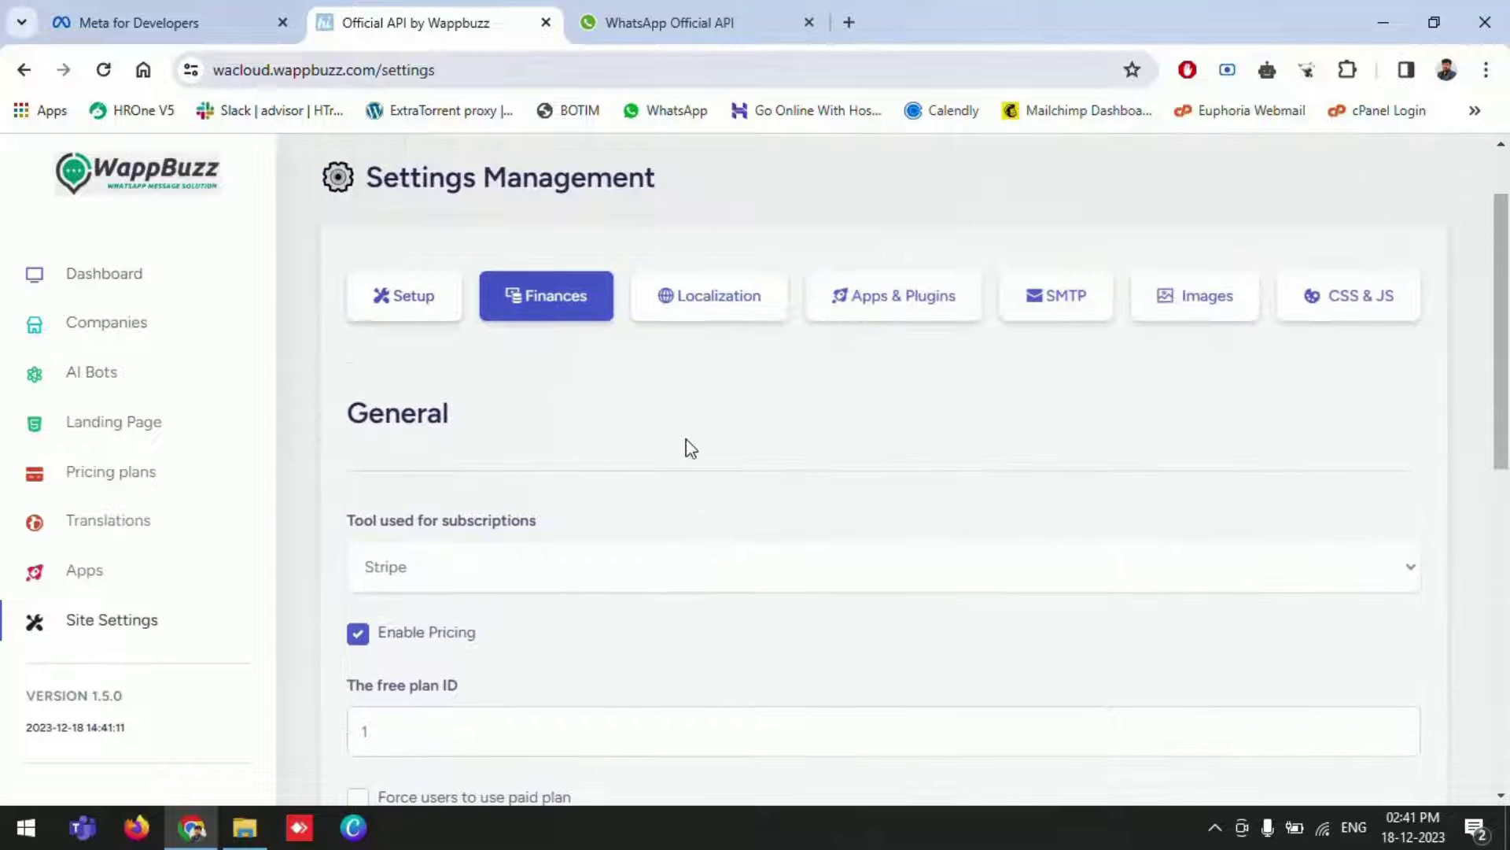
left_click(607, 566)
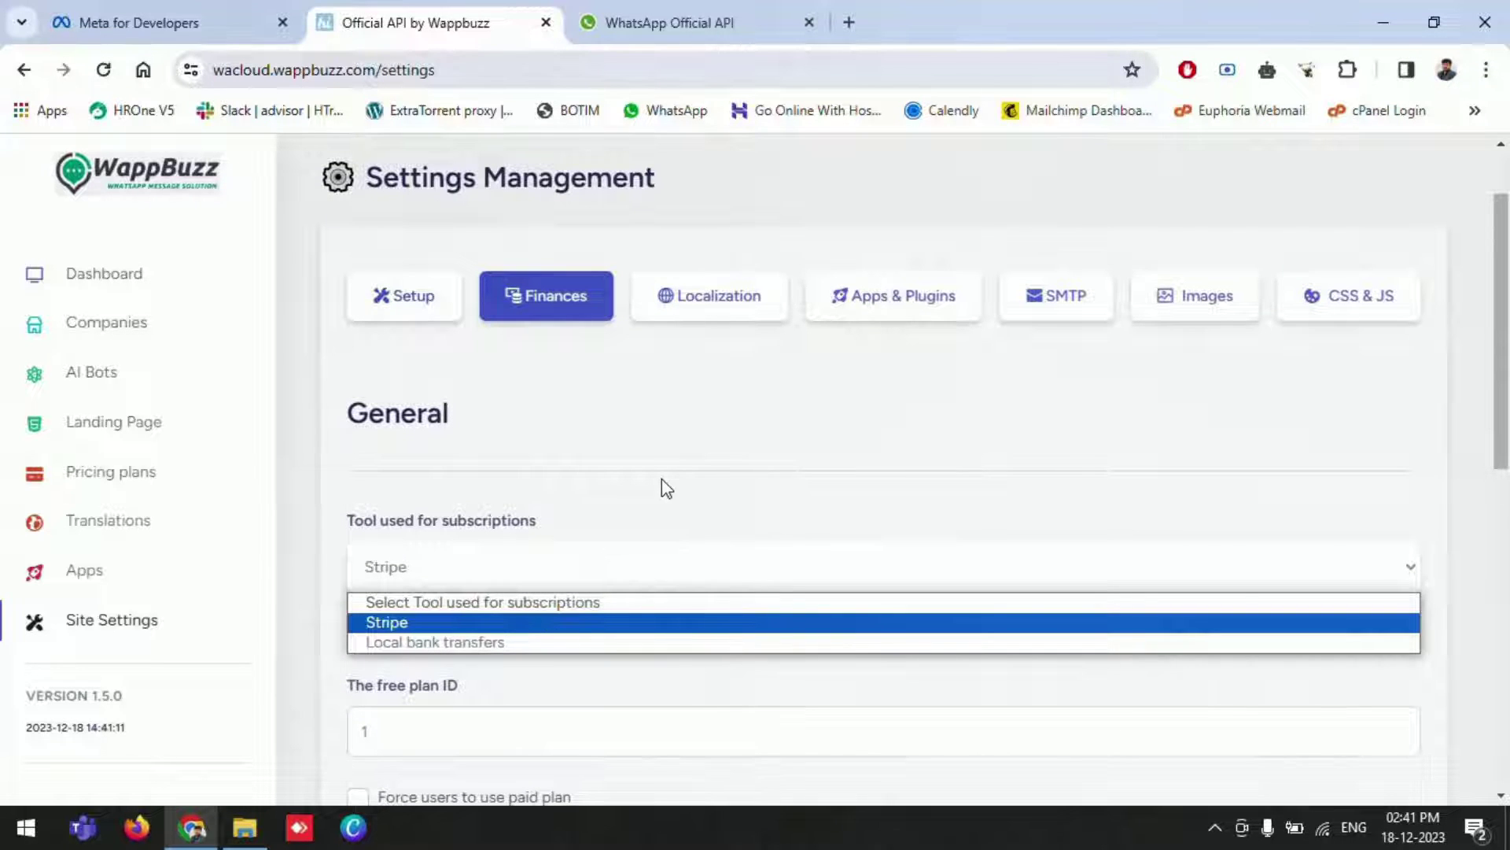
scroll(629, 488, "down", 1)
scroll(573, 451, "down", 9)
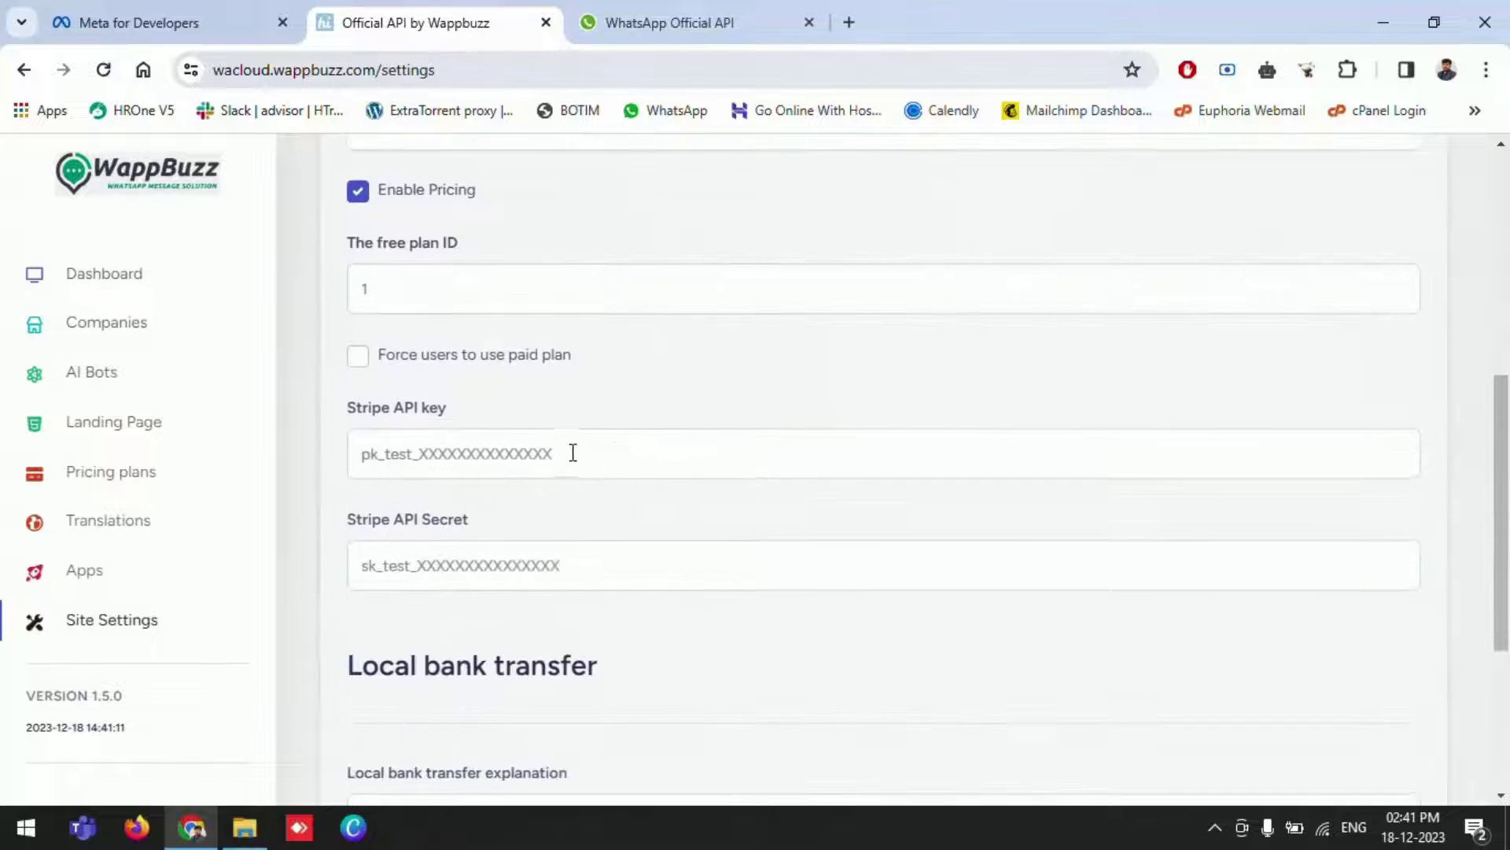
scroll(570, 461, "up", 8)
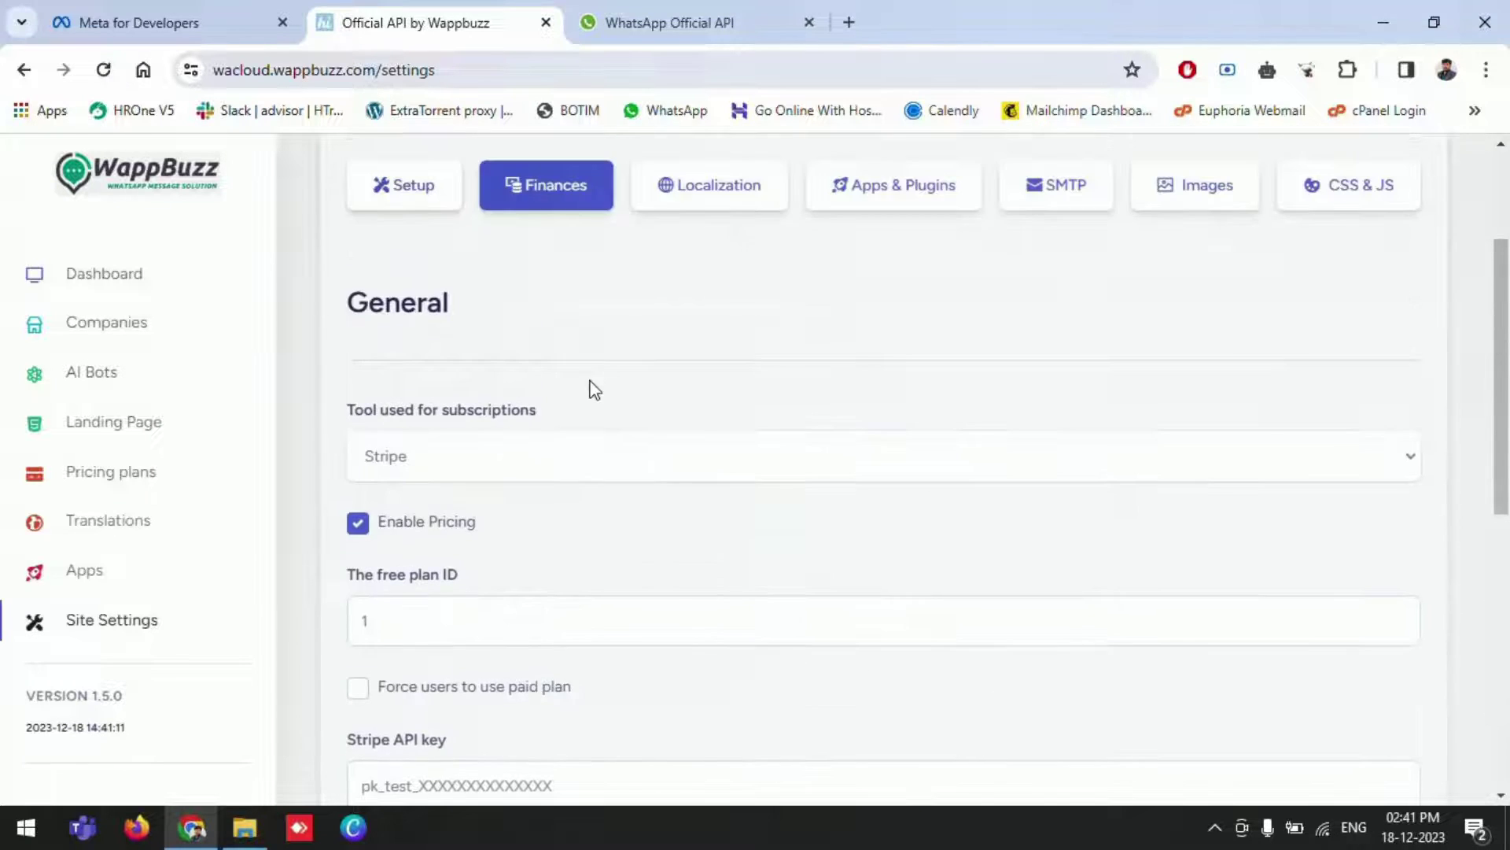
Review the Localization settings for default language, time zone, currency, time format and default phone country code.
left_click(654, 205)
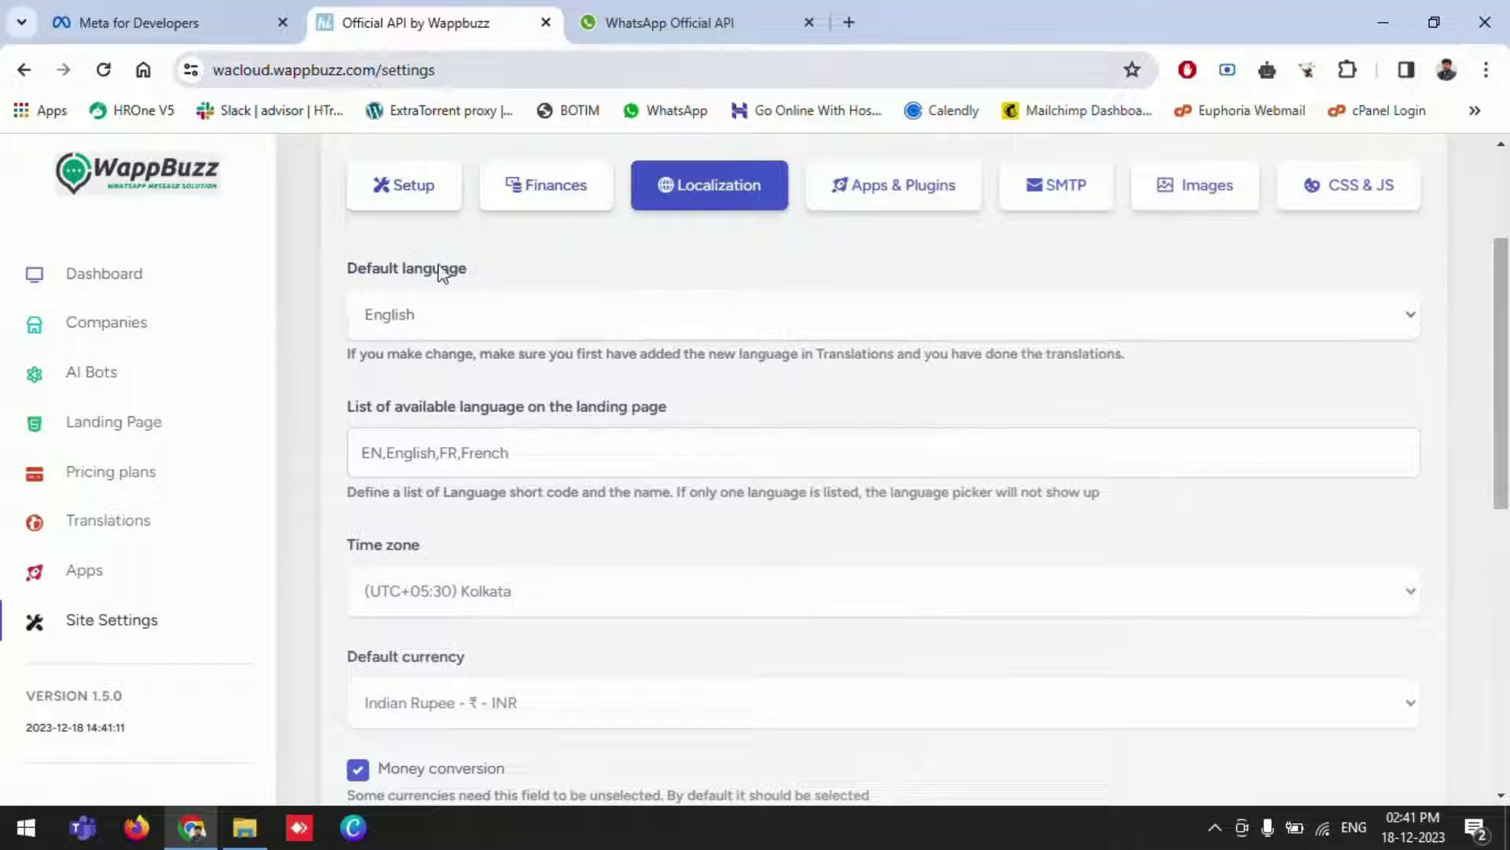
scroll(549, 358, "down", 5)
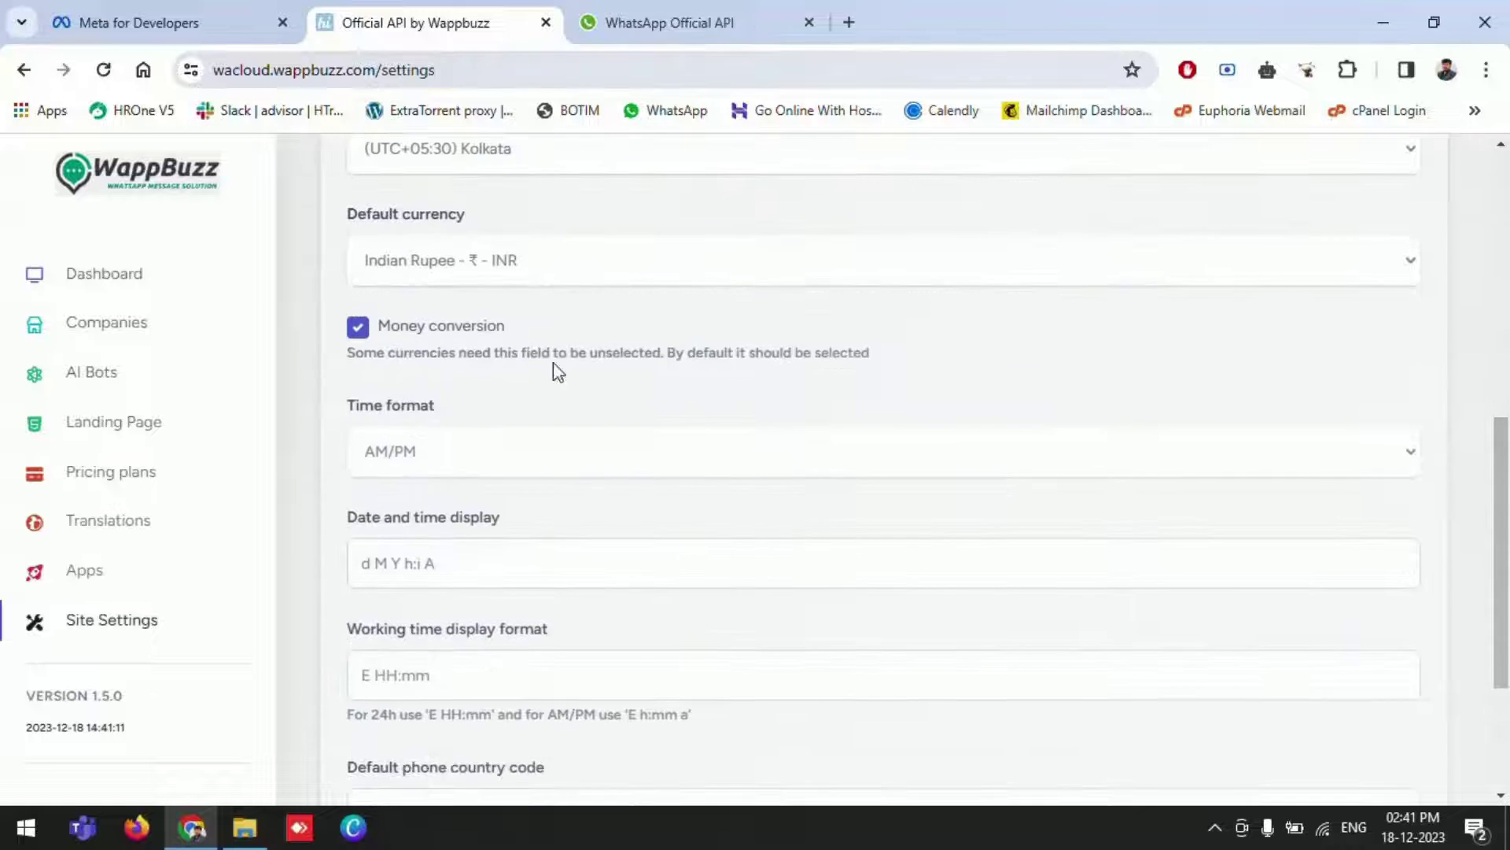
scroll(568, 347, "down", 2)
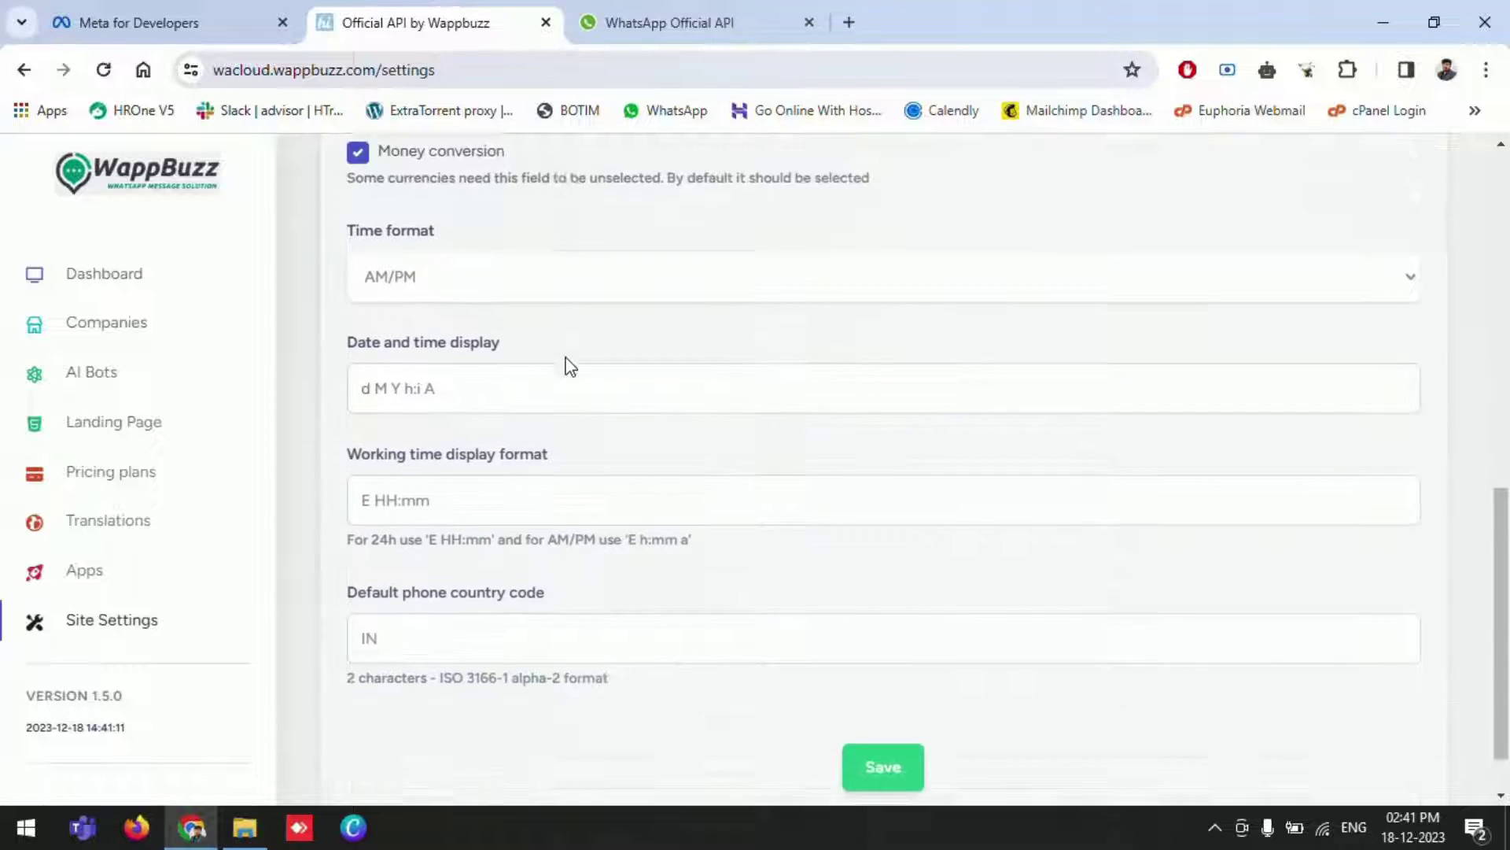
scroll(566, 398, "up", 10)
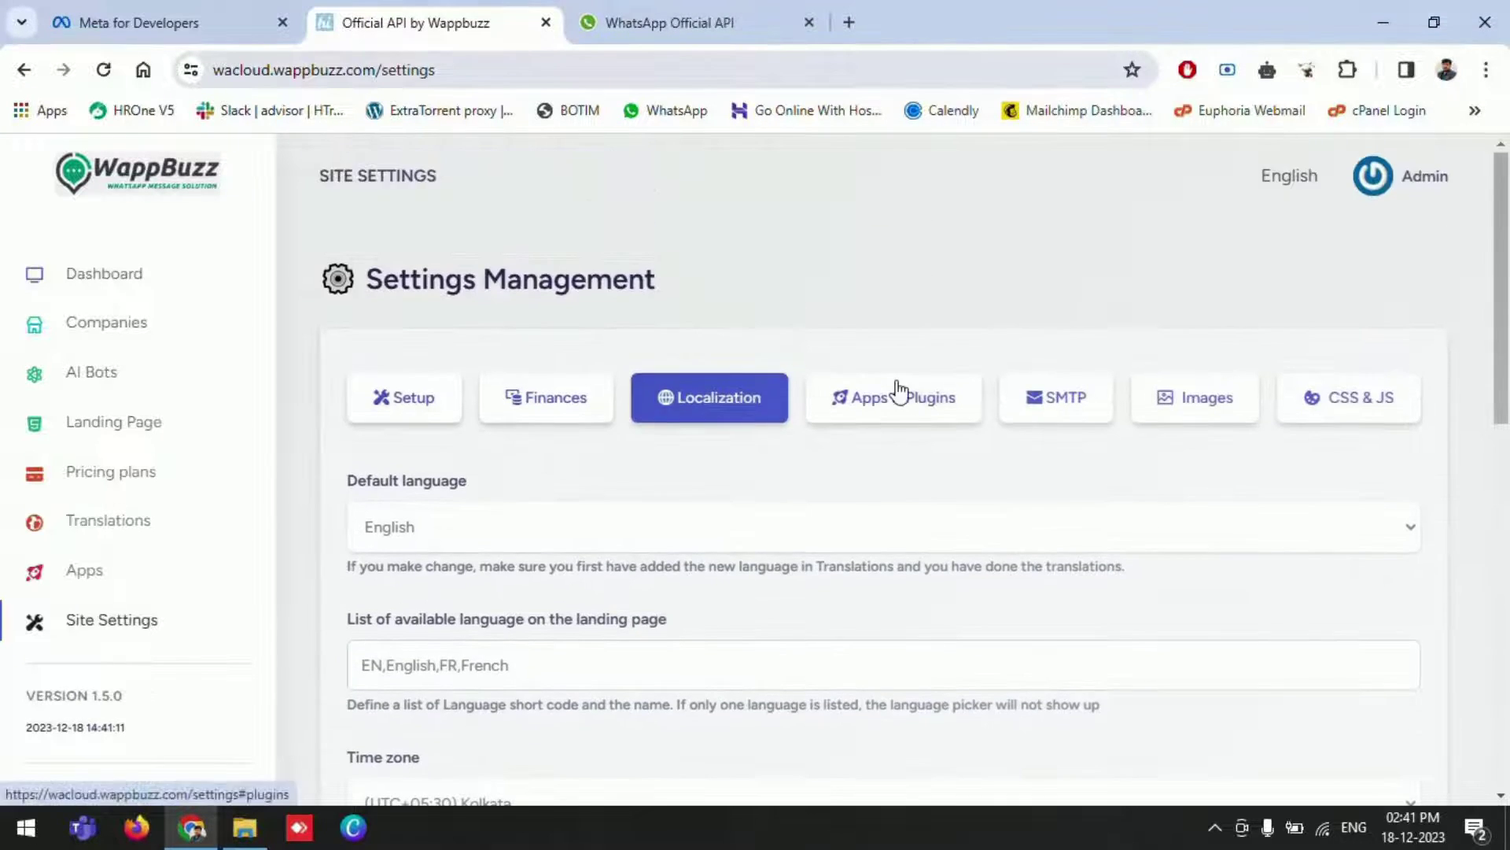
Examine the Apps & Plugins settings for Google Maps, Recaptcha and Pusher live notifications.
left_click(896, 386)
scroll(748, 325, "down", 4)
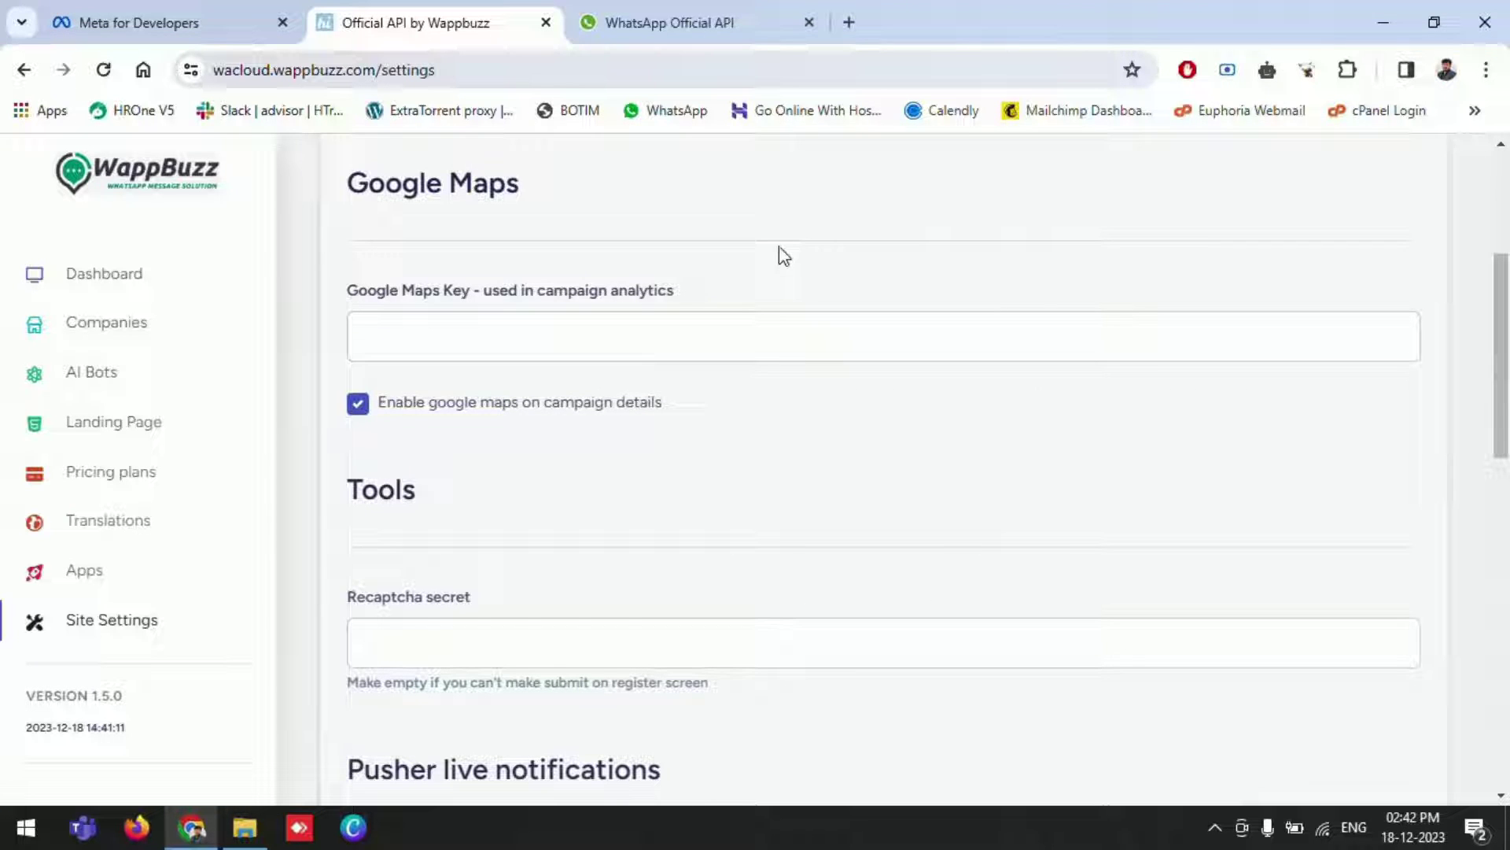
scroll(665, 342, "down", 5)
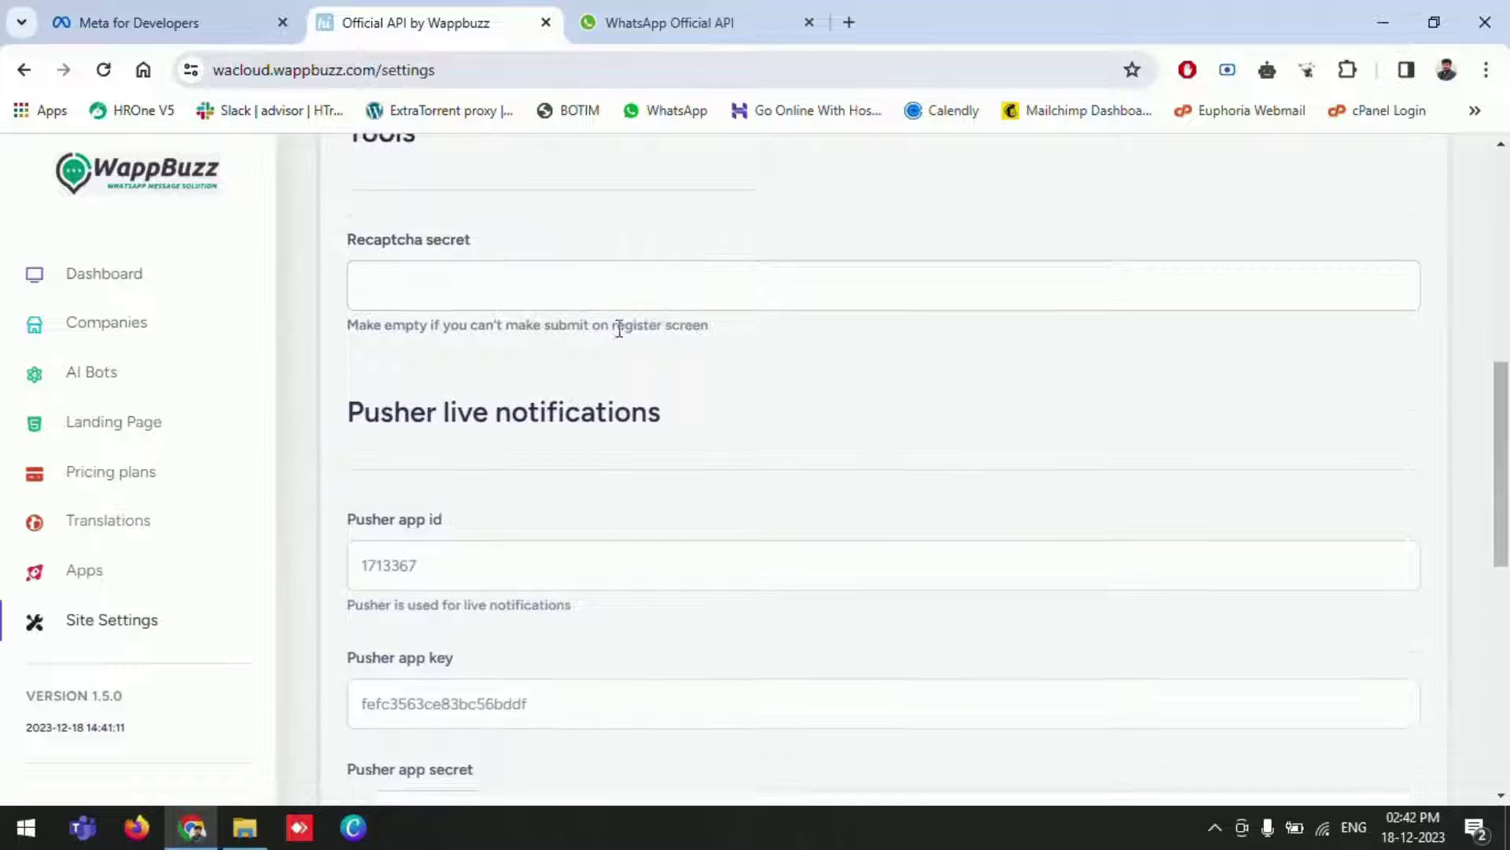
scroll(575, 291, "down", 3)
scroll(551, 283, "up", 3)
scroll(585, 315, "down", 3)
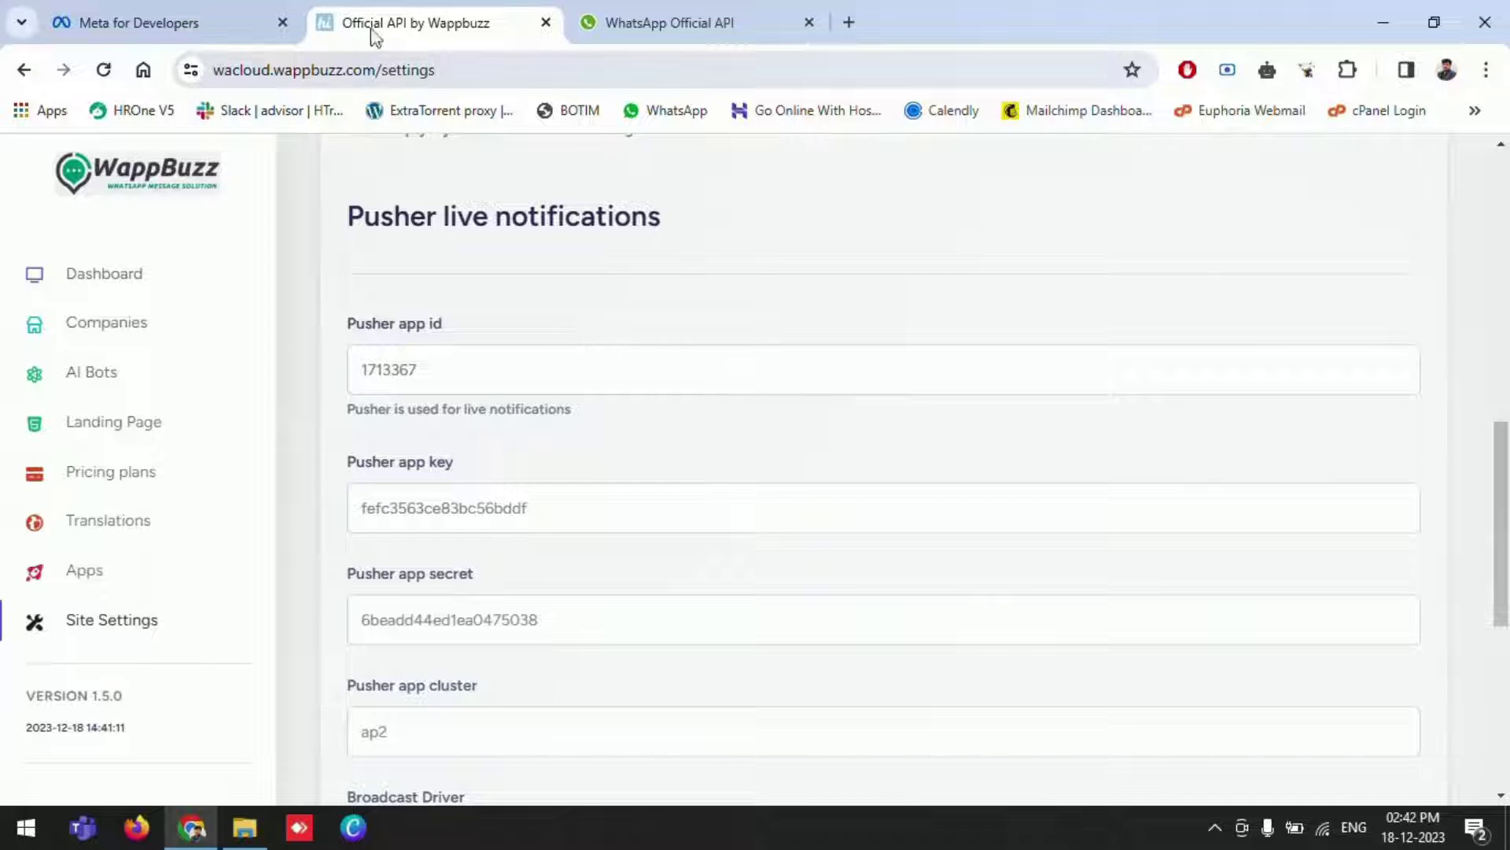
scroll(535, 351, "down", 2)
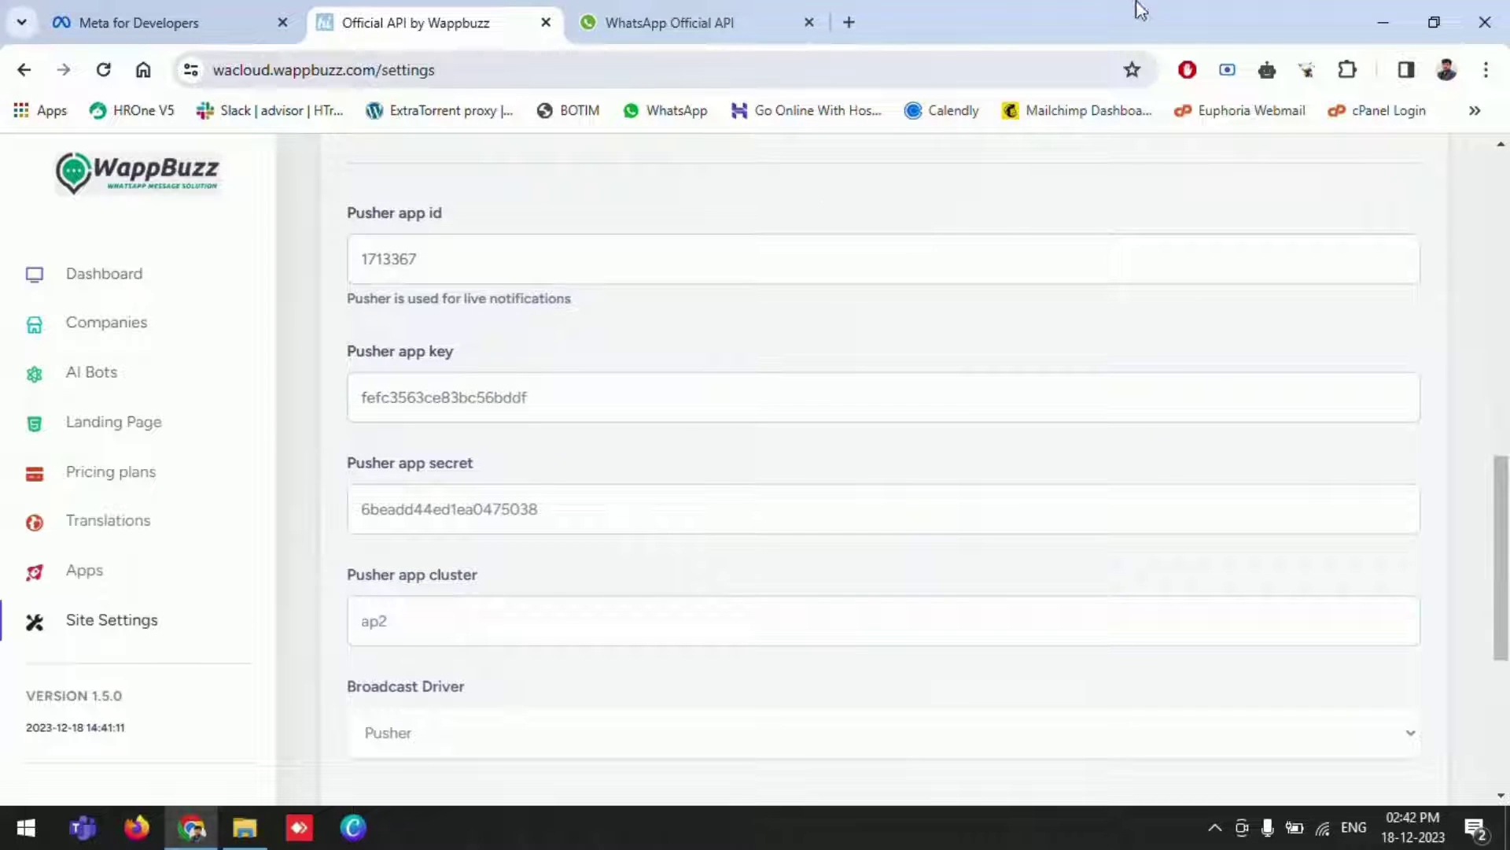
Search Google for "pusher app" in a new tab and open the pusher.com website.
left_click(850, 22)
type("pu")
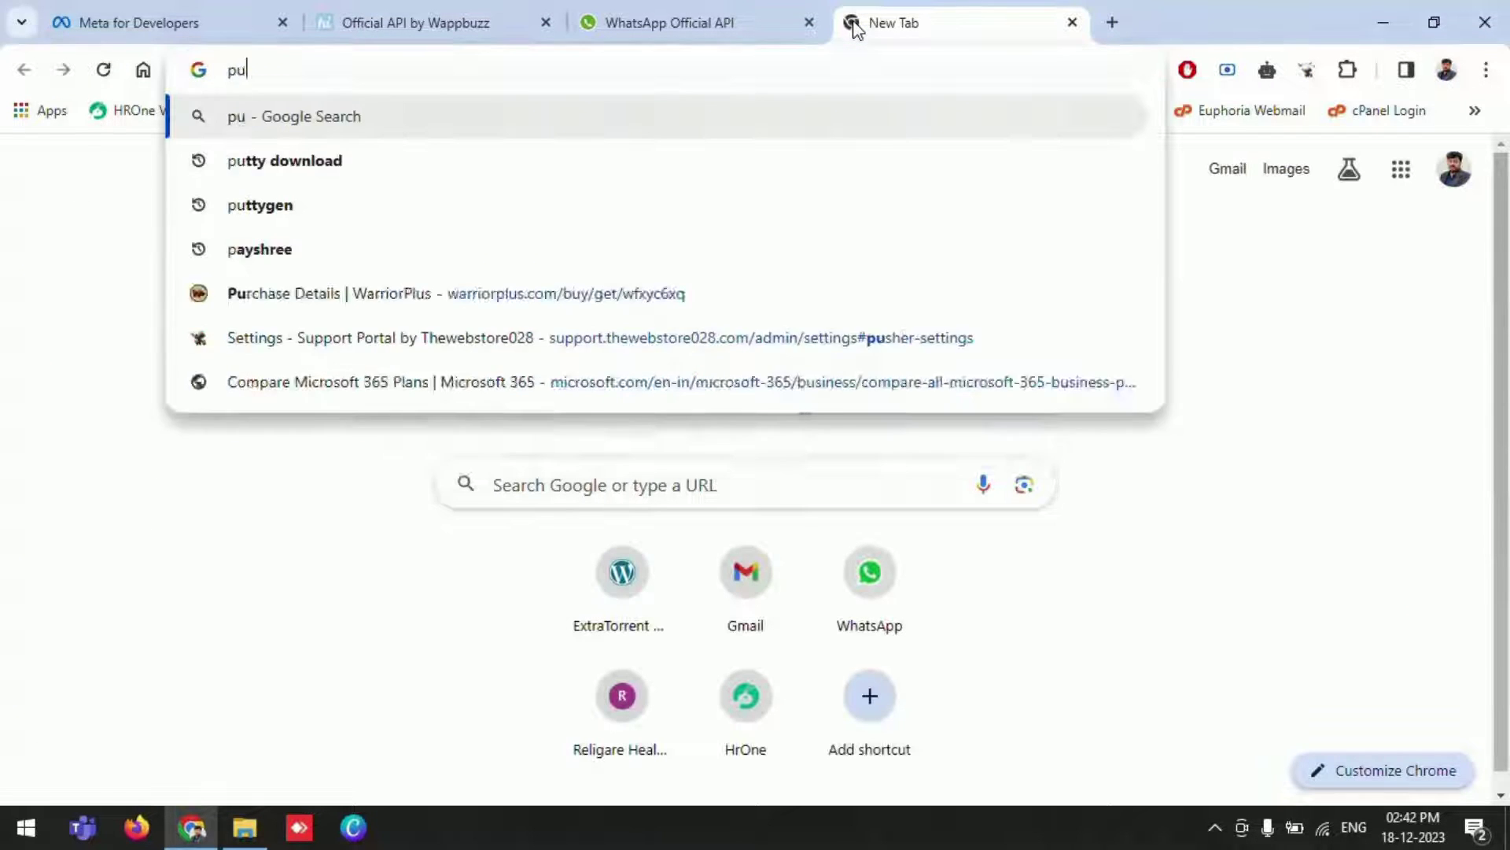
type("sher app")
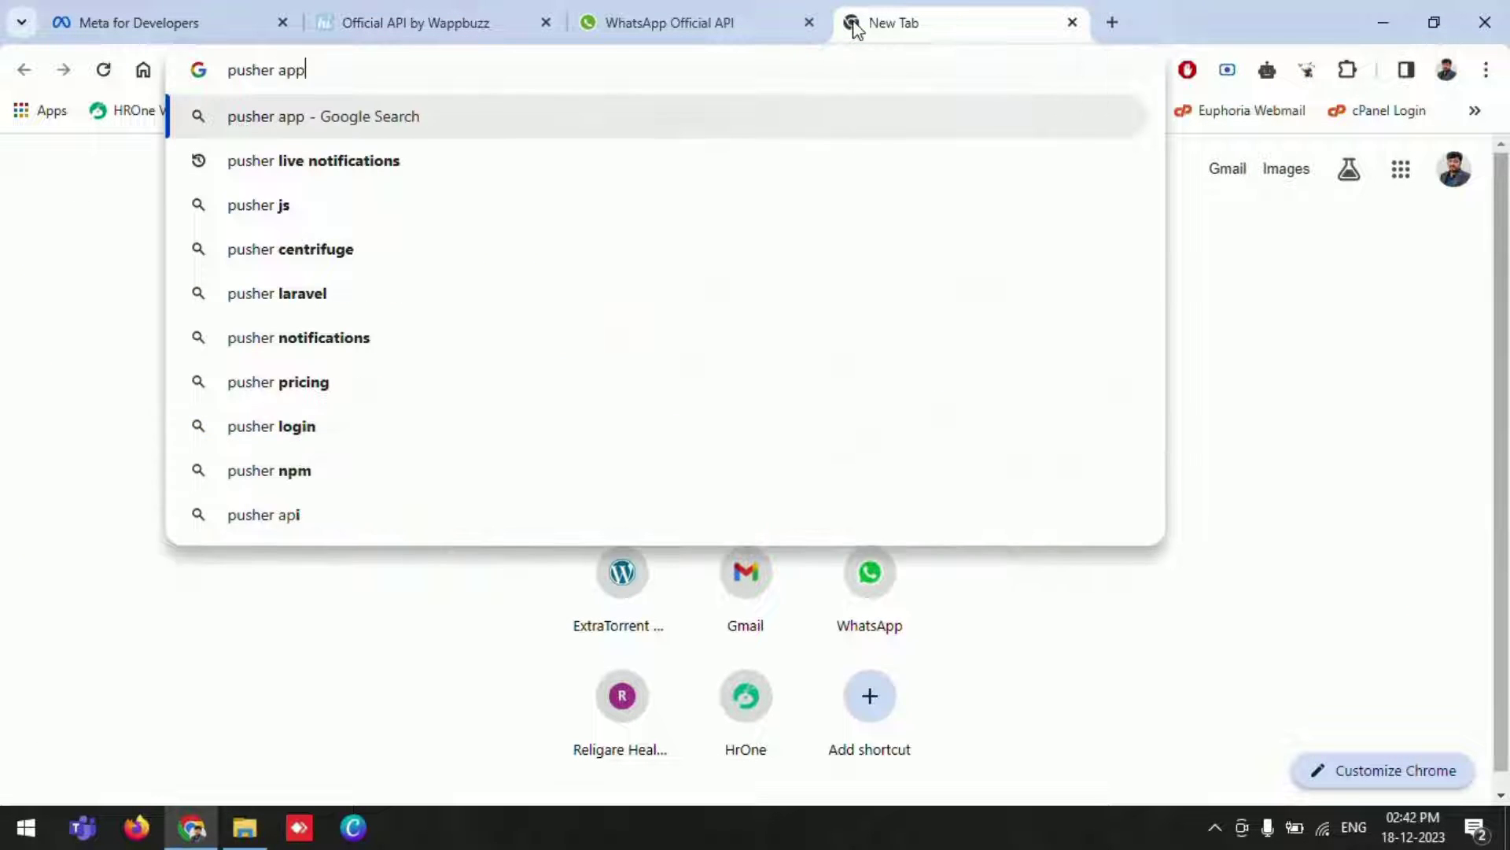
key("Return")
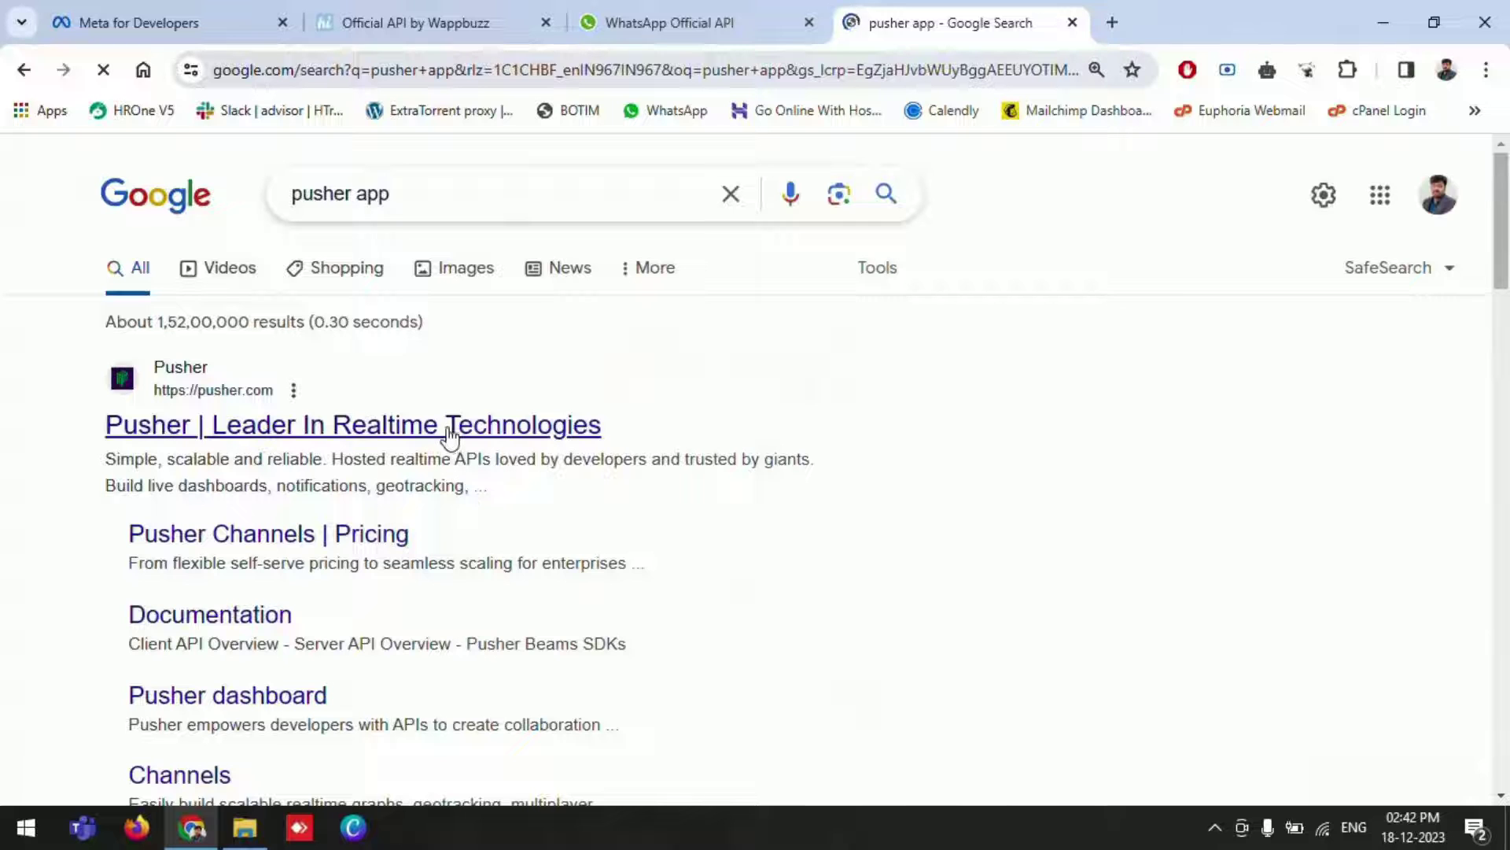
left_click(464, 426)
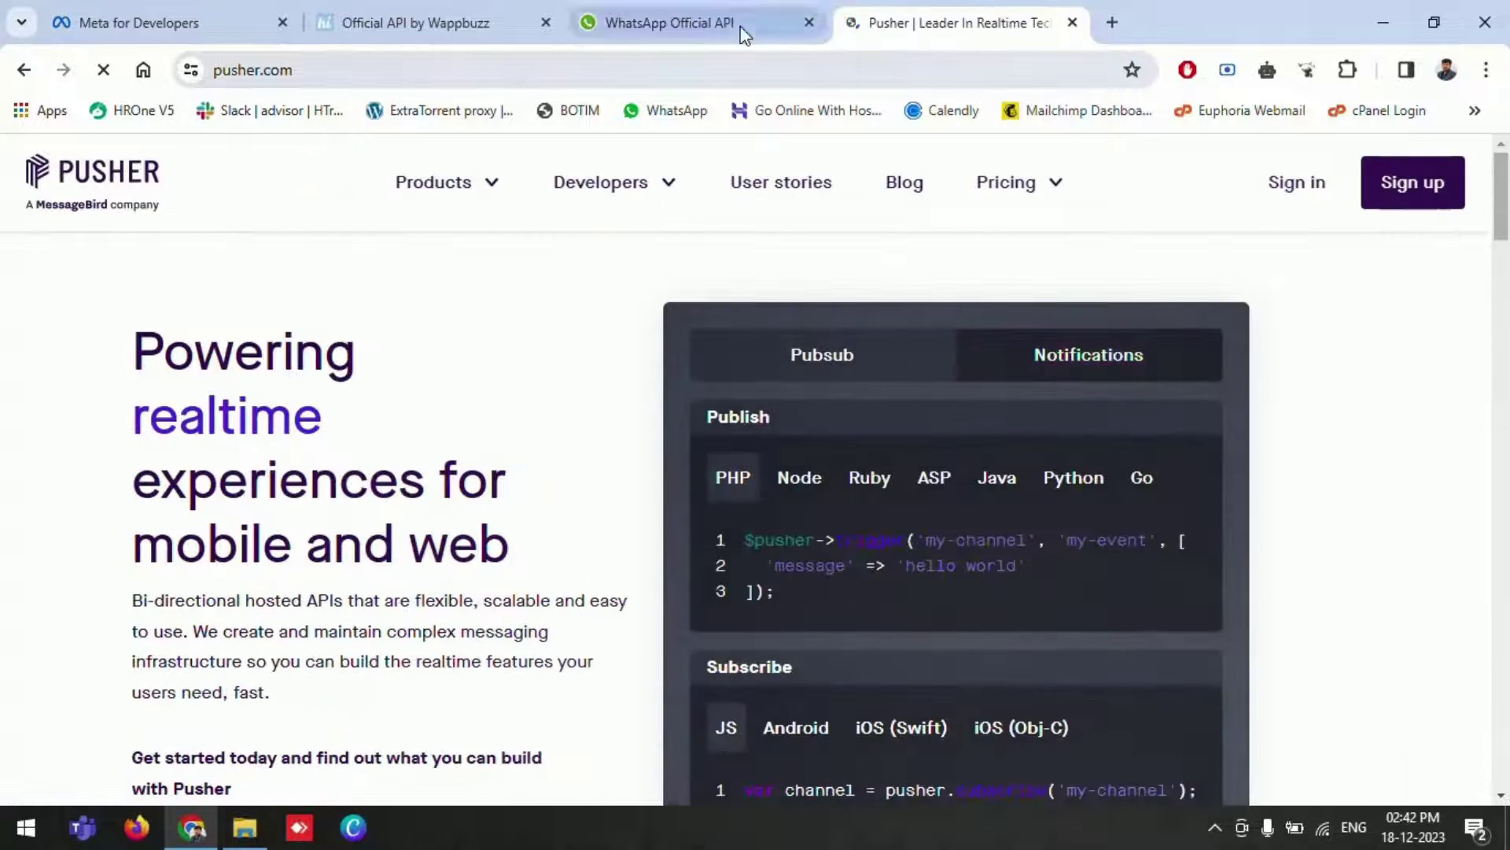
Return to the WappBuzz site settings and check the Pusher app fields, Broadcast Driver and Share this section.
left_click(736, 23)
left_click(506, 23)
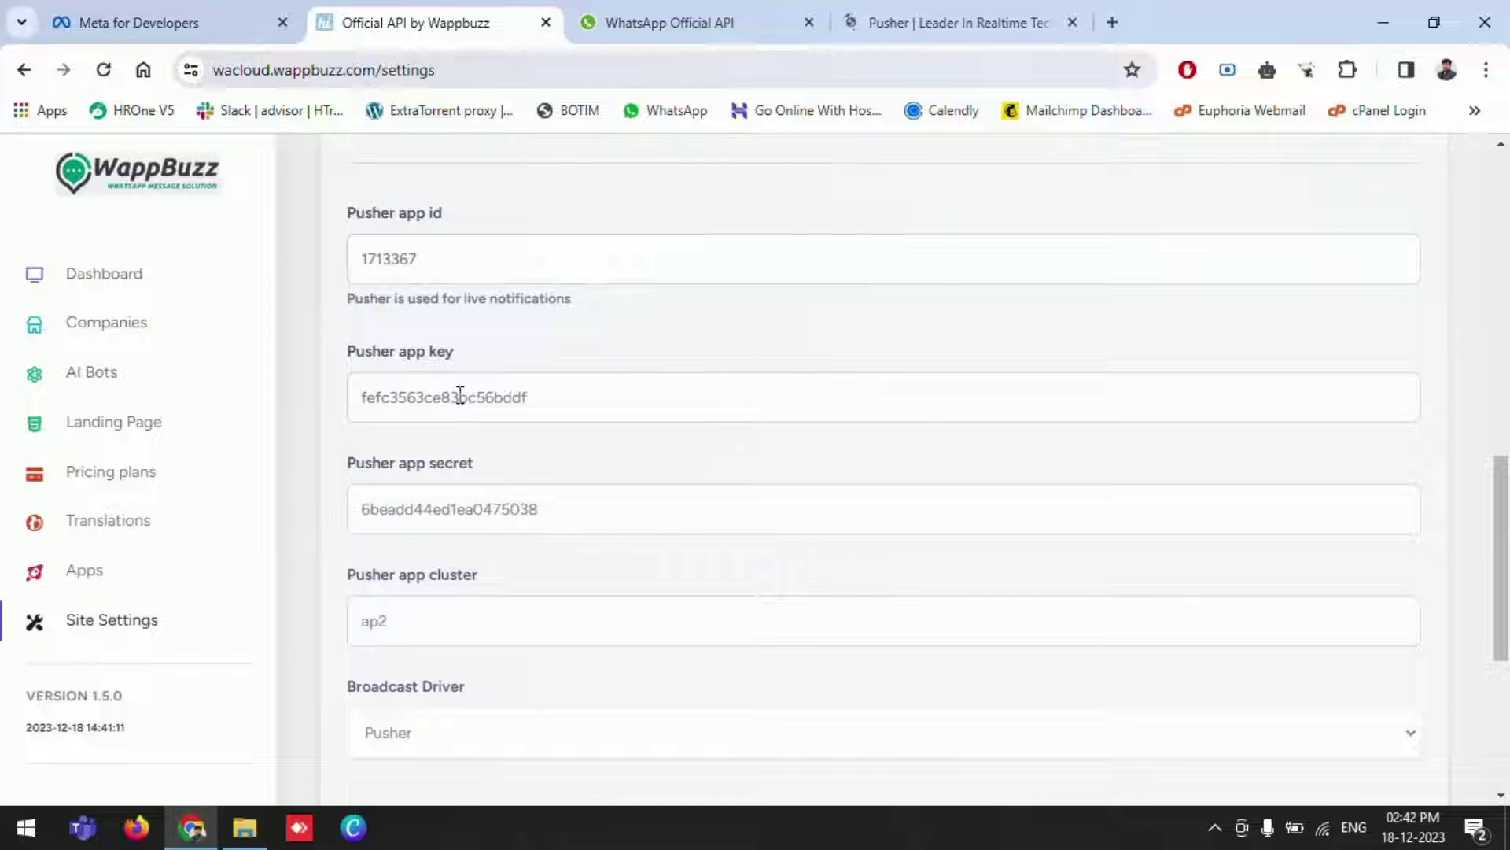
scroll(502, 379, "down", 1)
scroll(512, 369, "up", 1)
scroll(661, 435, "down", 2)
scroll(665, 429, "down", 2)
scroll(667, 425, "up", 4)
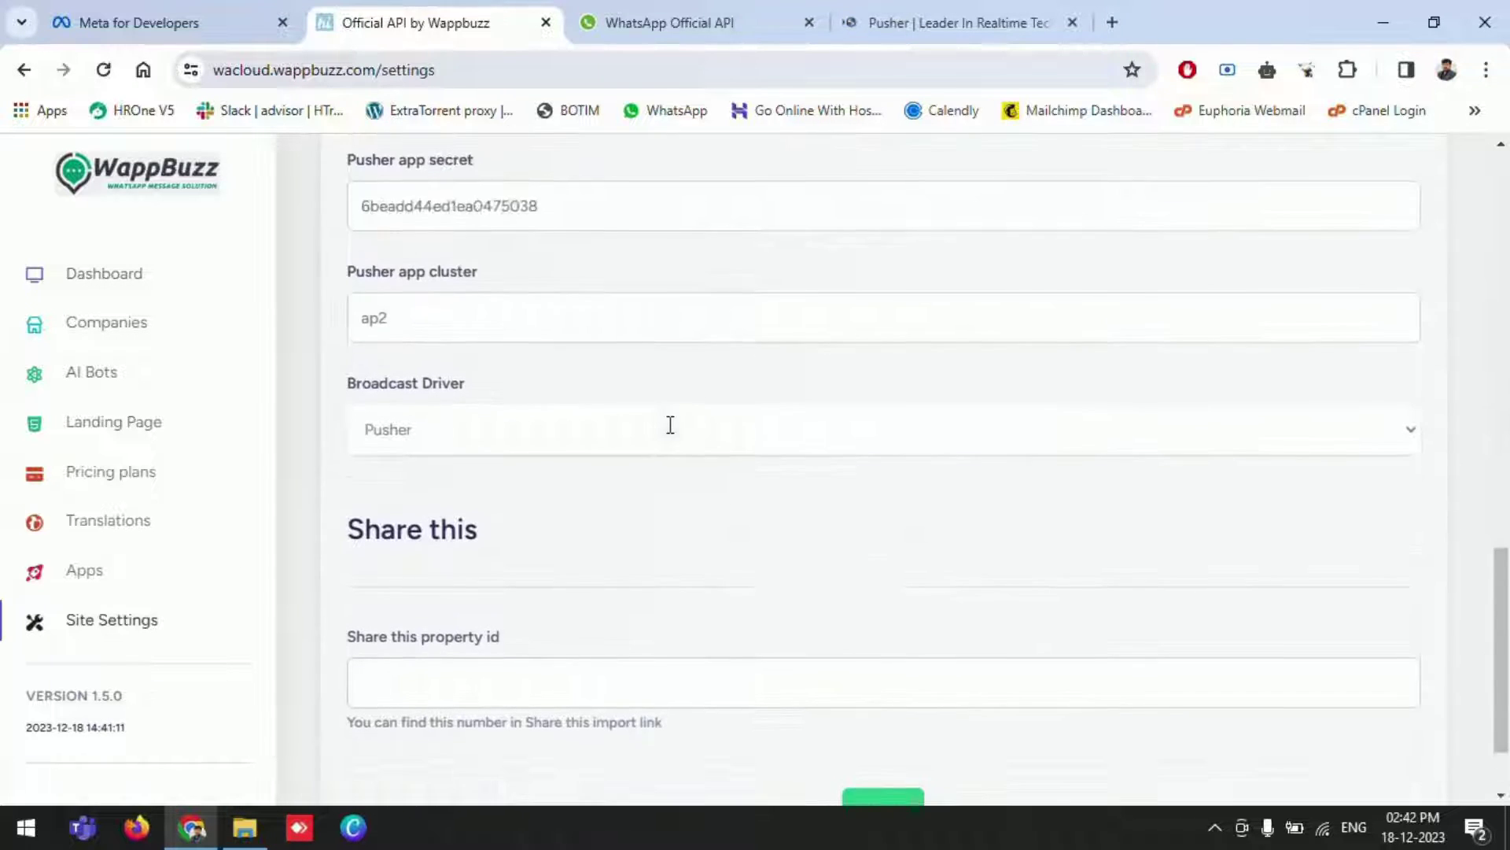
Finish reviewing the Apps & Plugins settings and check the SMTP mail driver, host, port, encryption and login fields.
scroll(499, 573, "down", 1)
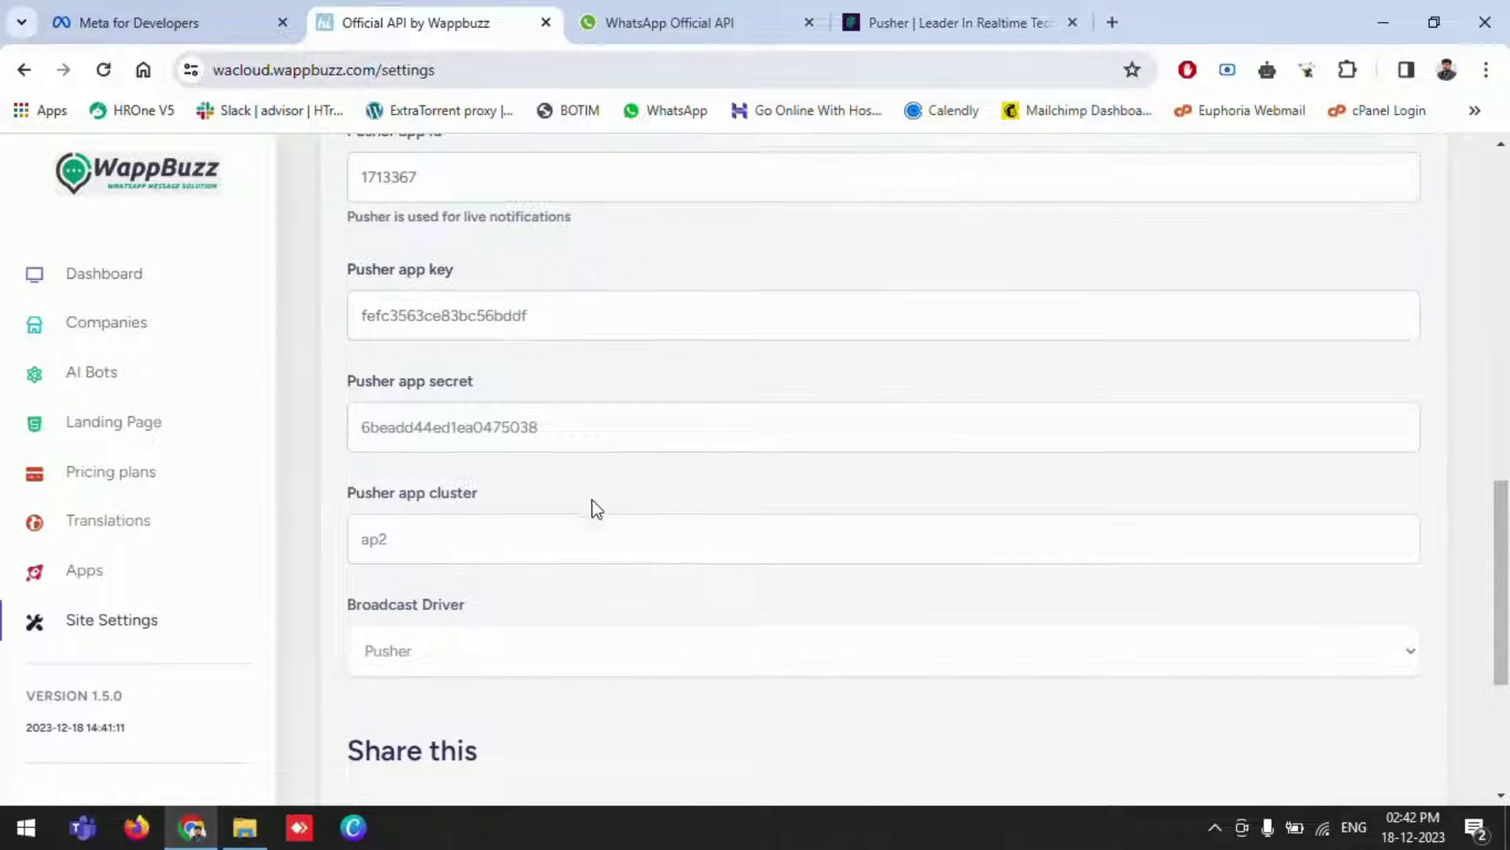
scroll(593, 507, "down", 4)
scroll(778, 388, "up", 15)
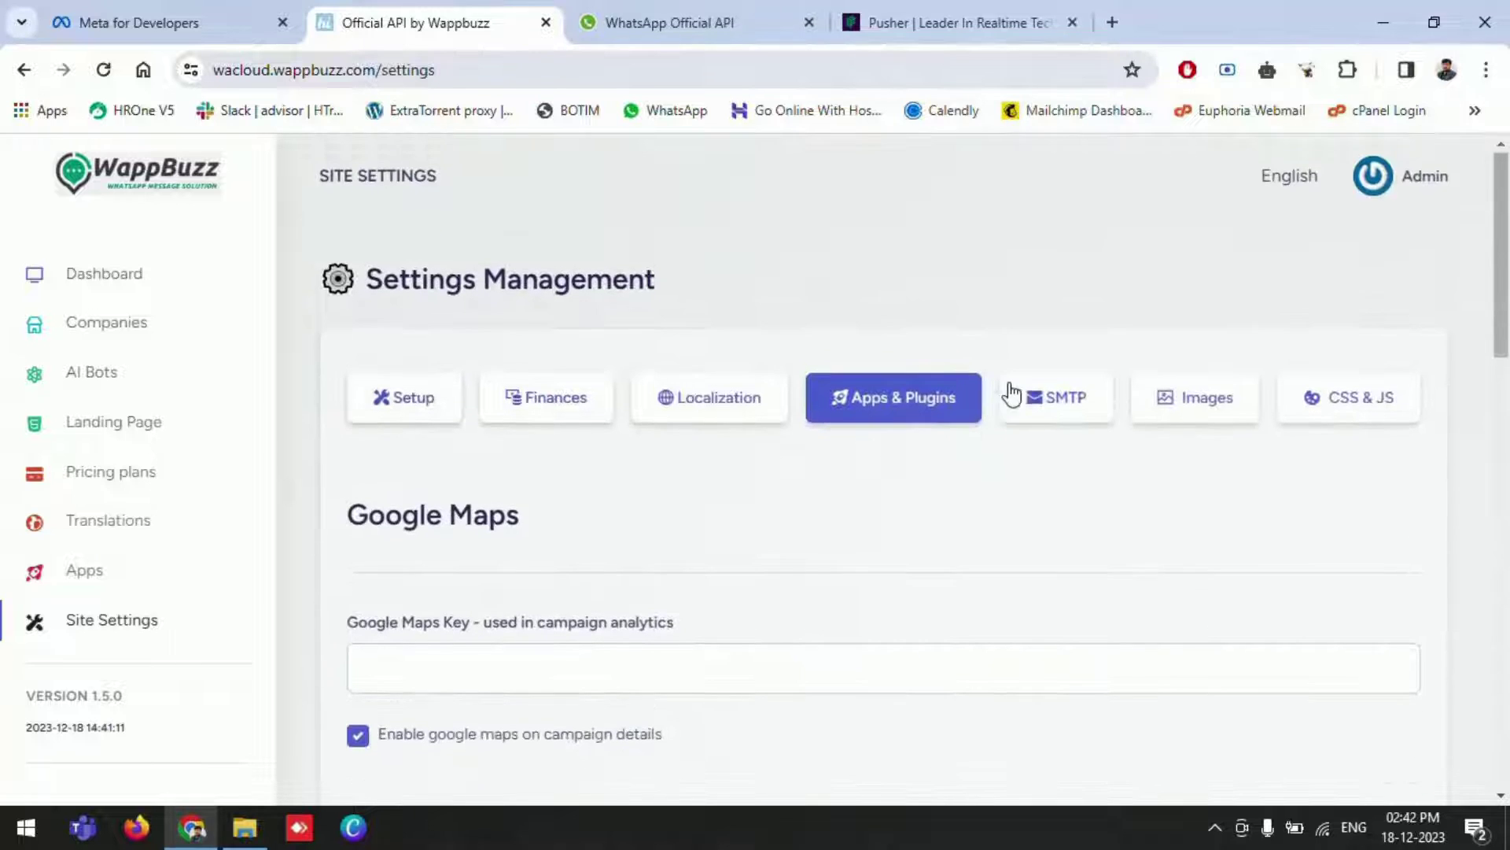
left_click(1043, 415)
scroll(697, 485, "down", 5)
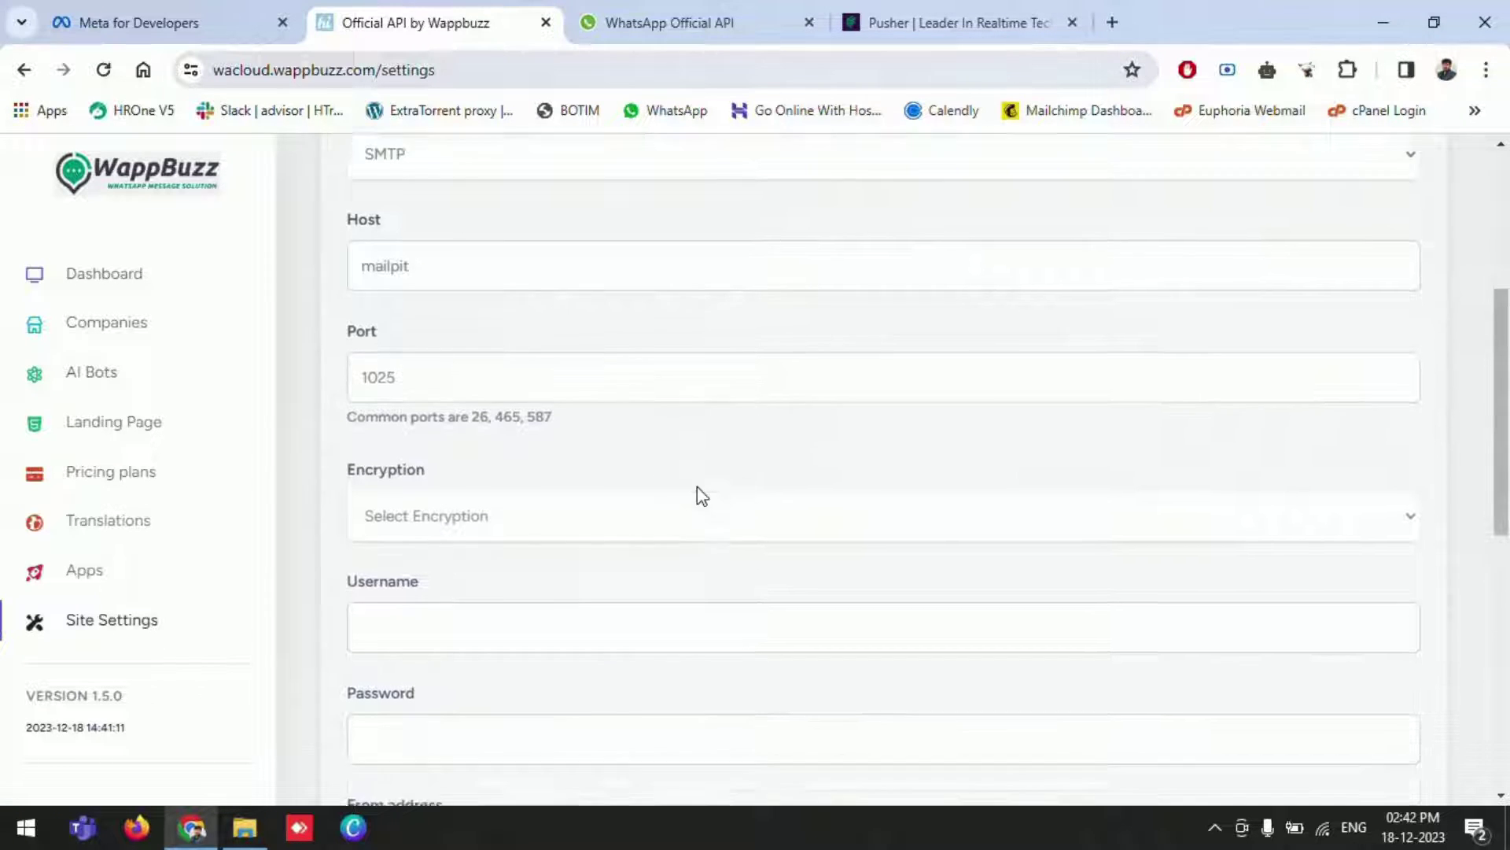
scroll(697, 486, "down", 5)
scroll(667, 540, "up", 9)
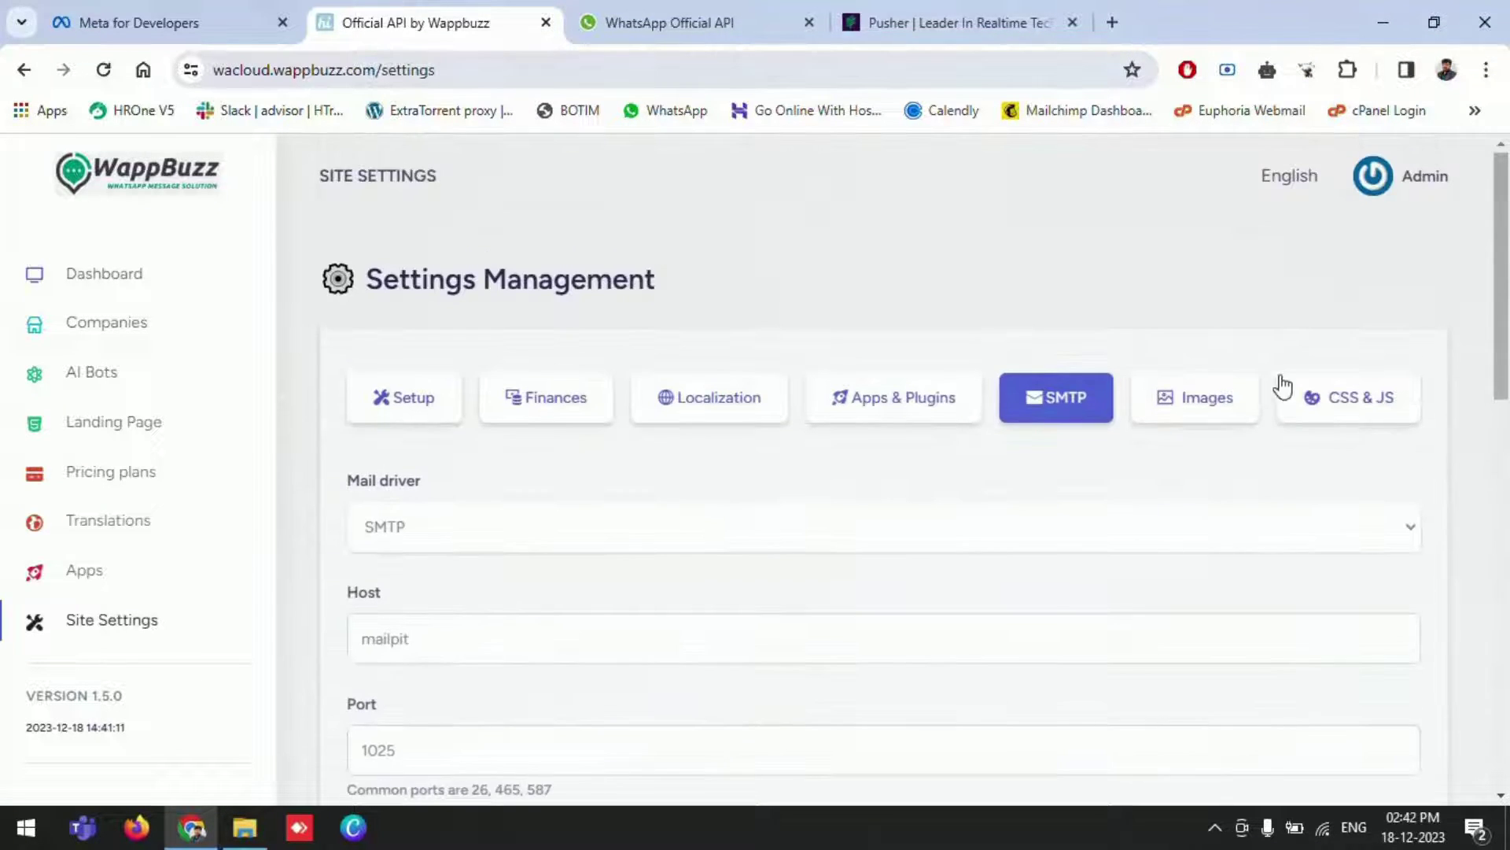
Review the Images settings for site logo and favicon, and the CSS & JS settings for frontend and backend code.
left_click(1220, 398)
scroll(785, 532, "down", 2)
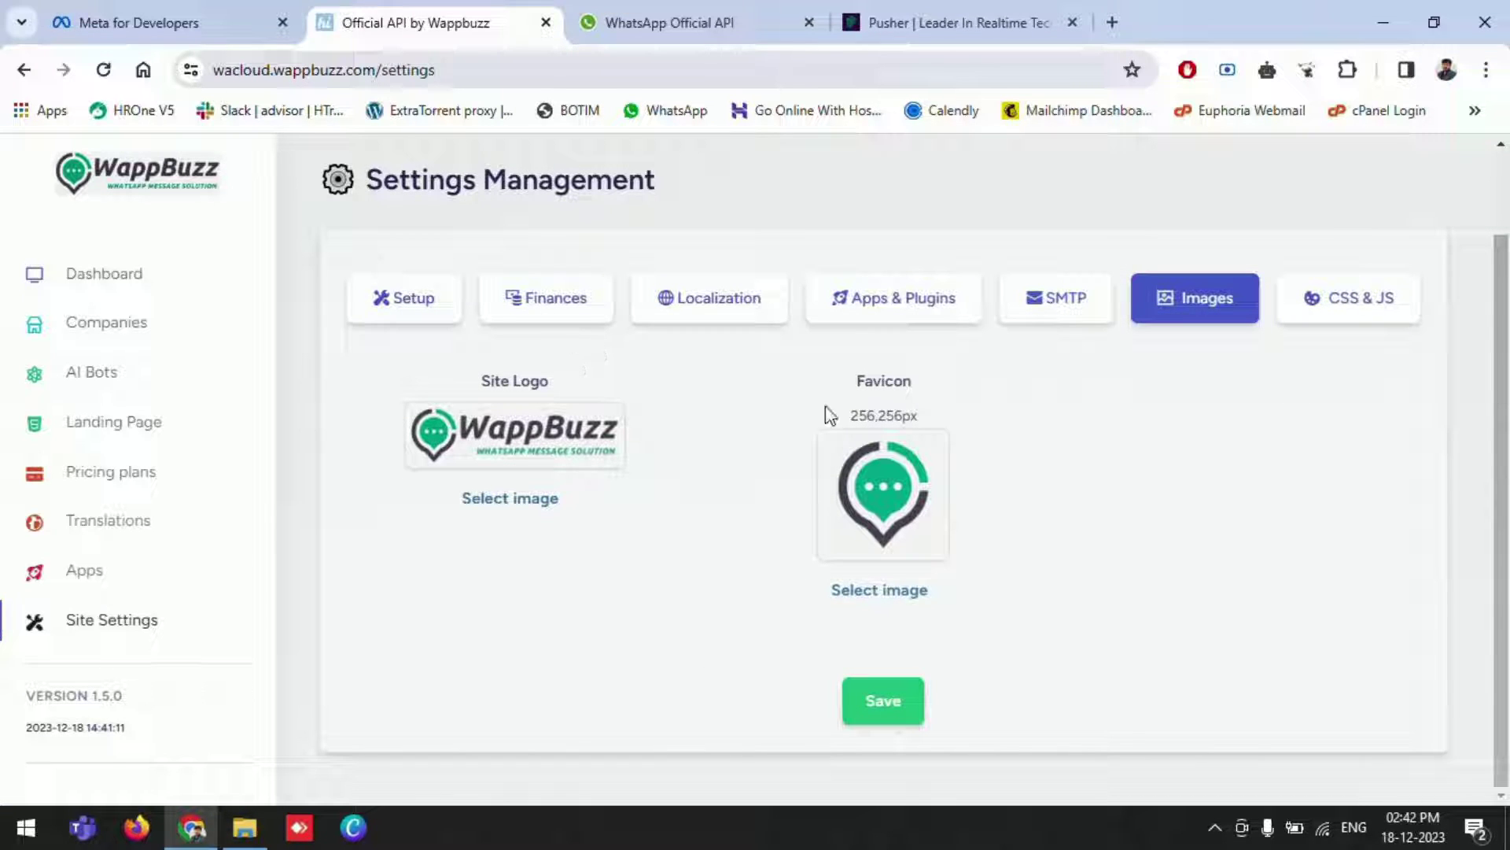
left_click(1331, 318)
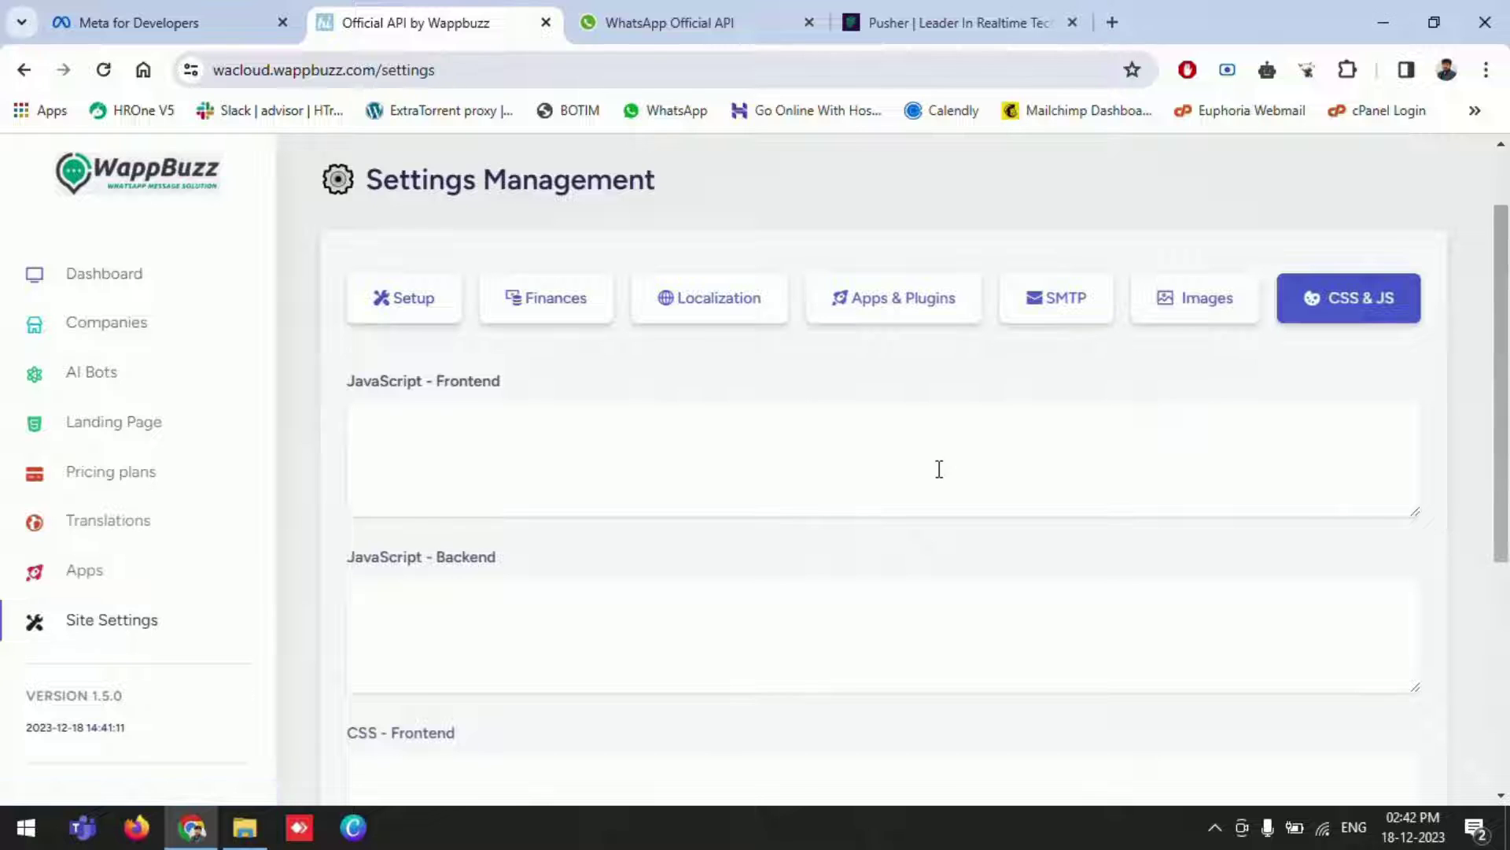
scroll(881, 499, "down", 3)
scroll(818, 534, "down", 3)
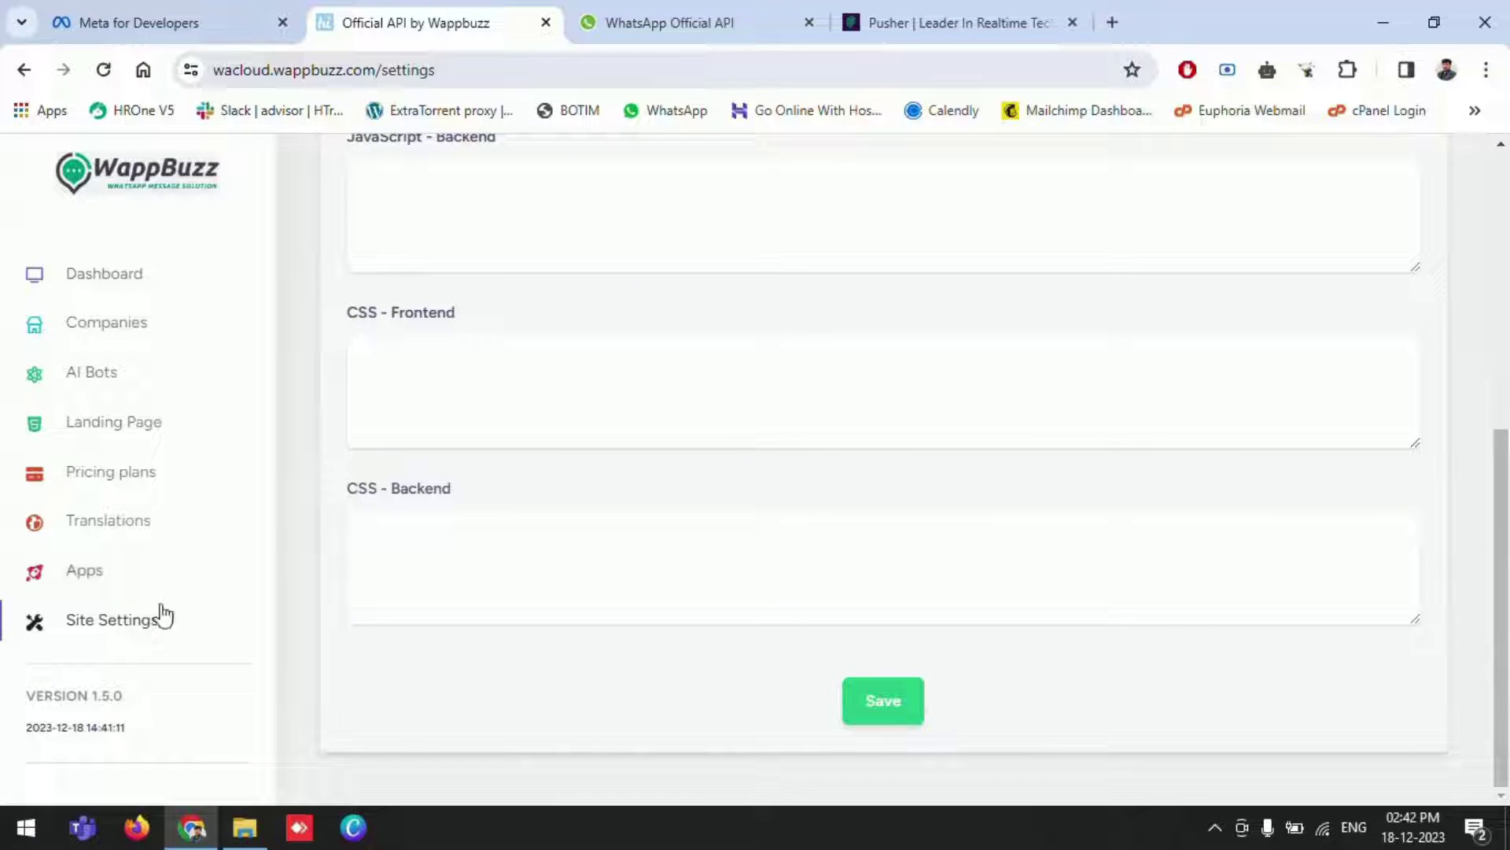
View the plugins on the Apps page, return to the Dashboard and open the Pricing plans list.
left_click(125, 580)
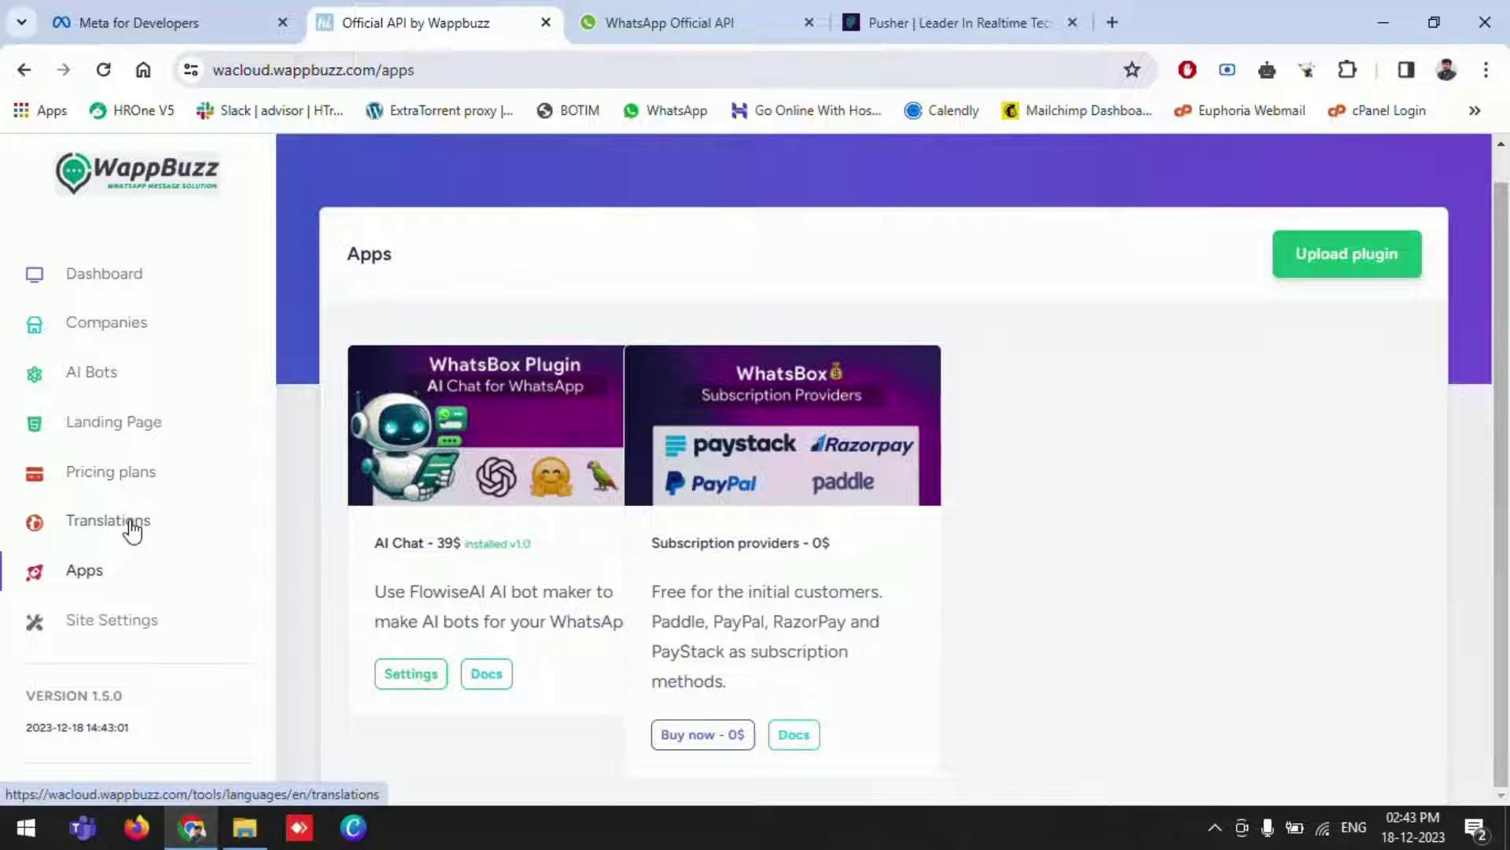
left_click(124, 290)
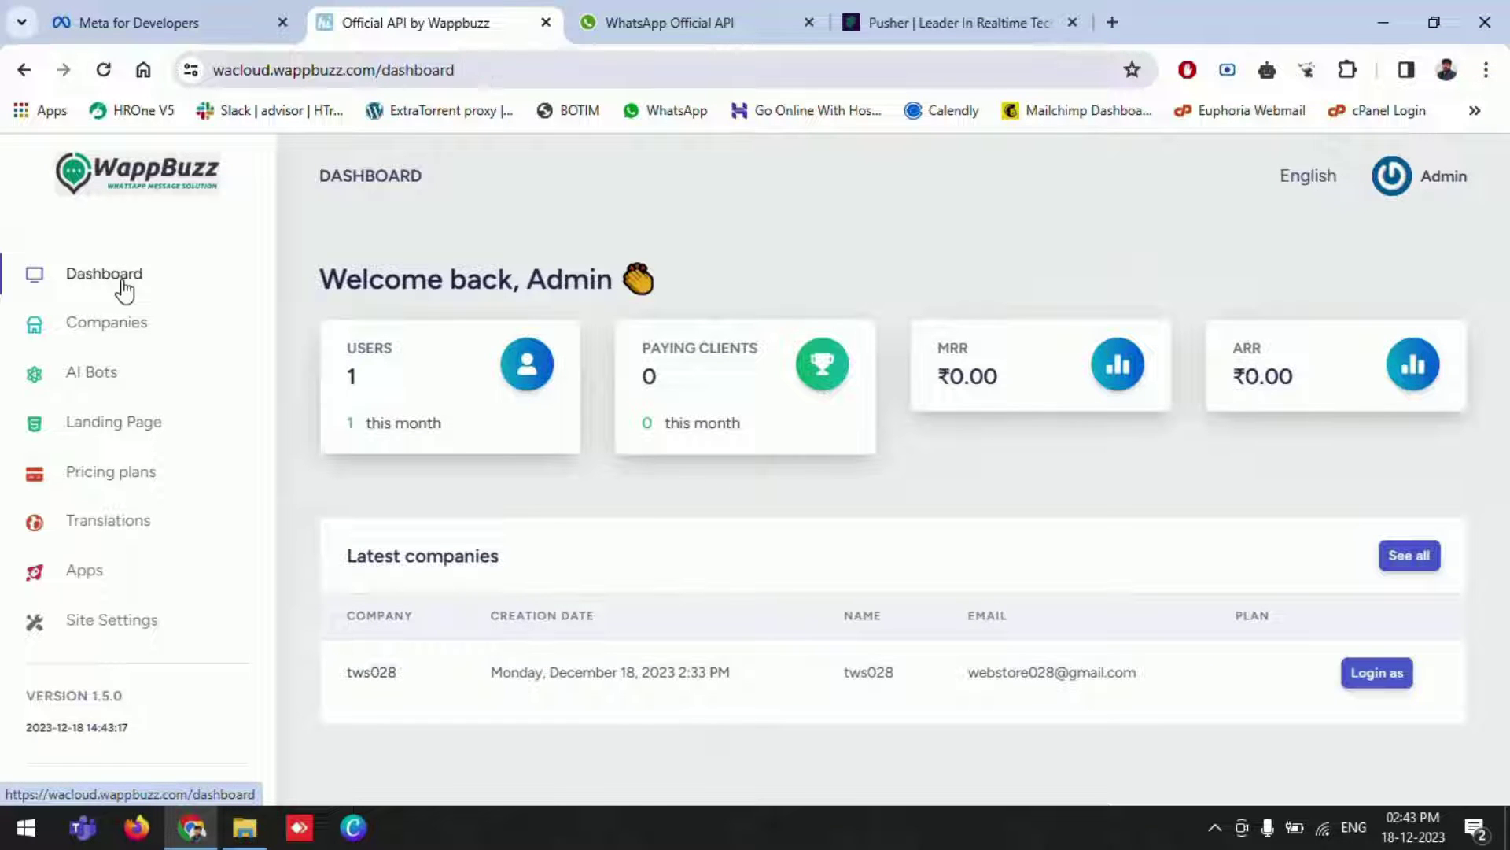
left_click(124, 481)
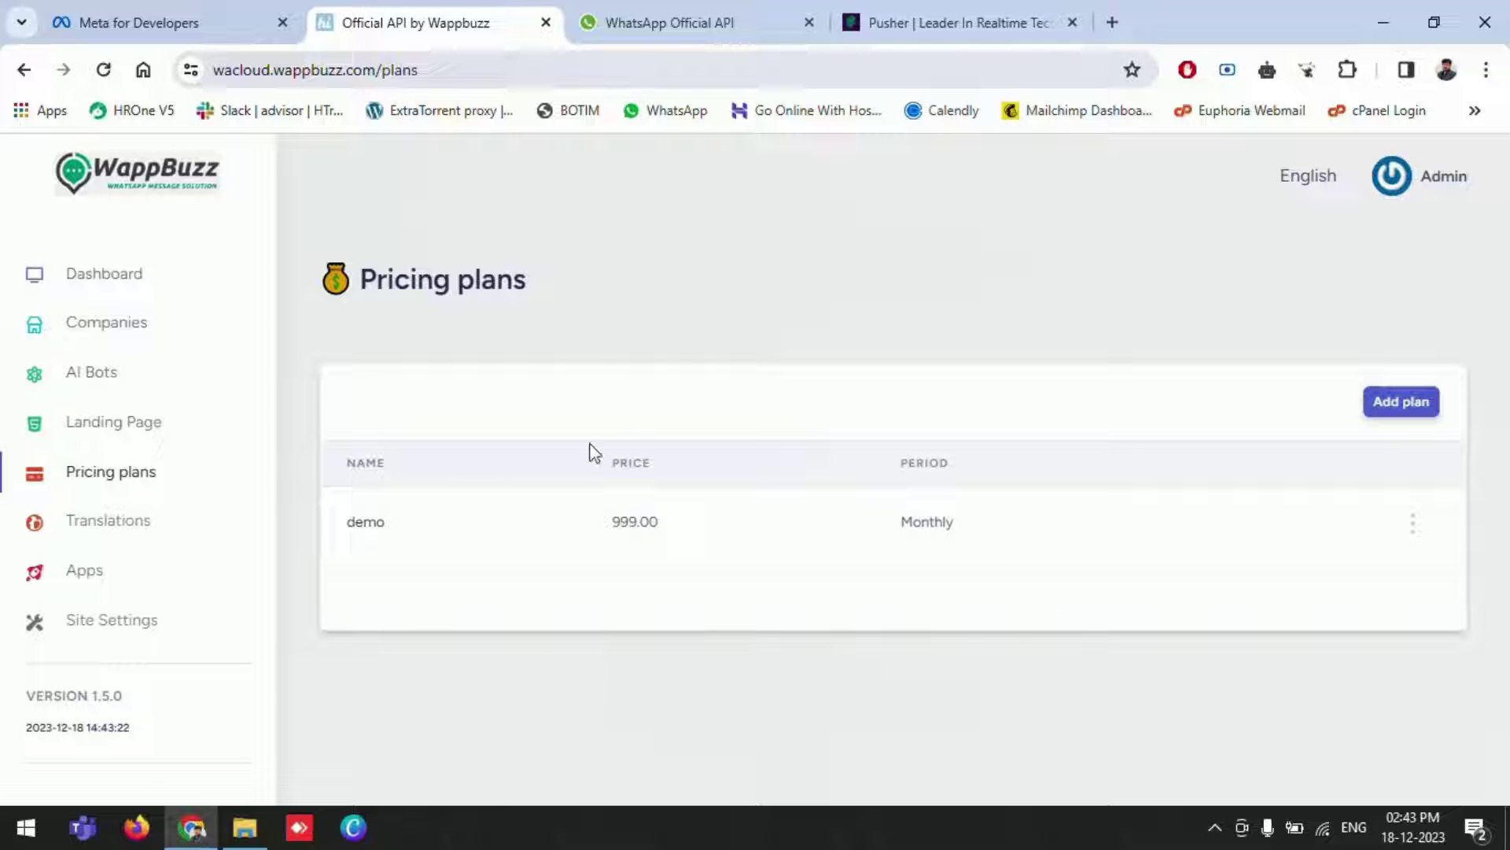
Open the Landing Page sections and view the Main Features entries.
left_click(125, 422)
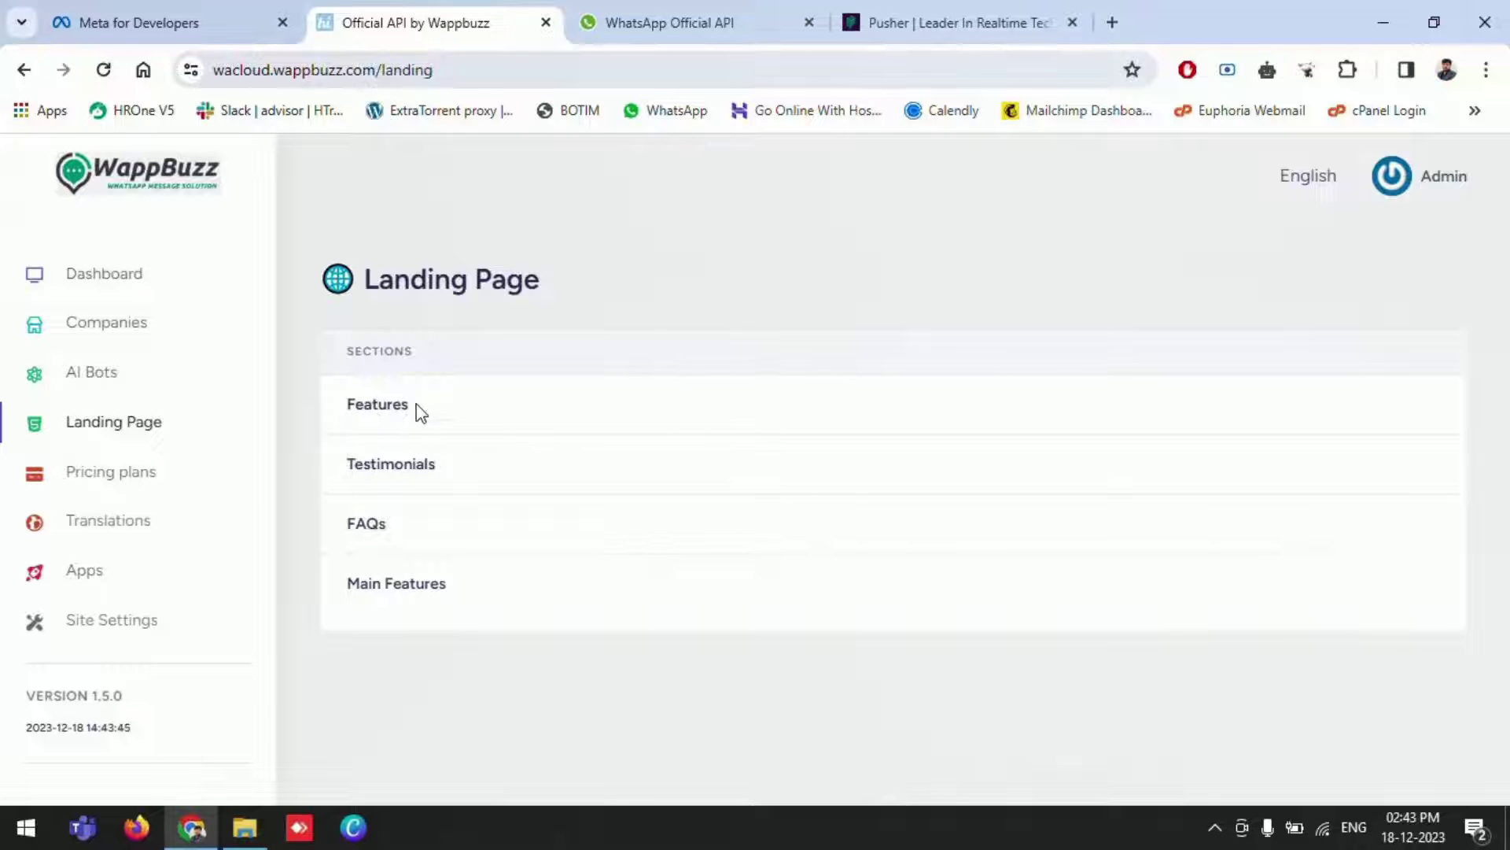
left_click(394, 586)
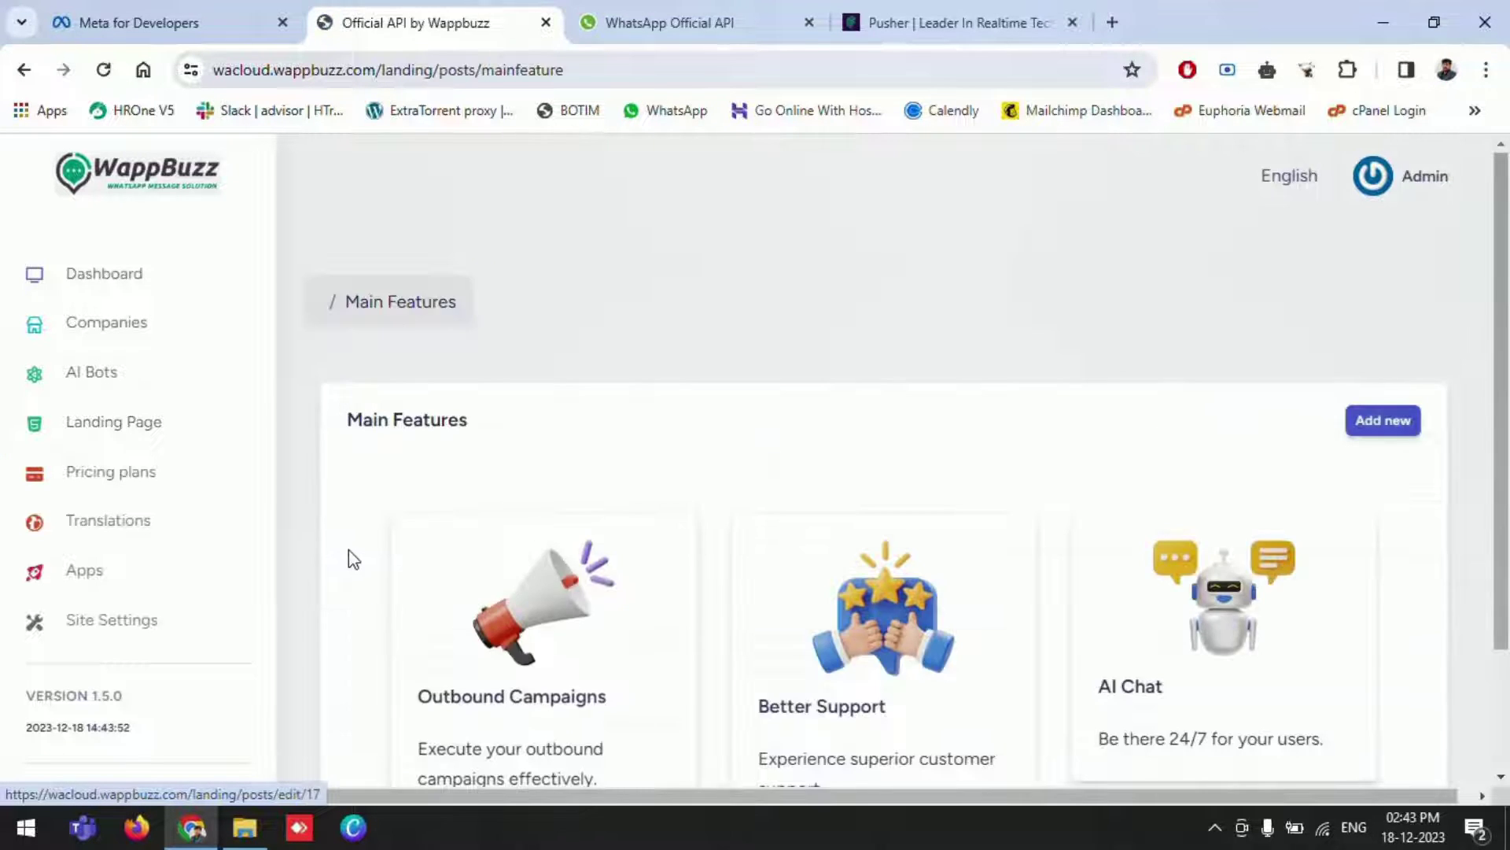
scroll(294, 499, "down", 1)
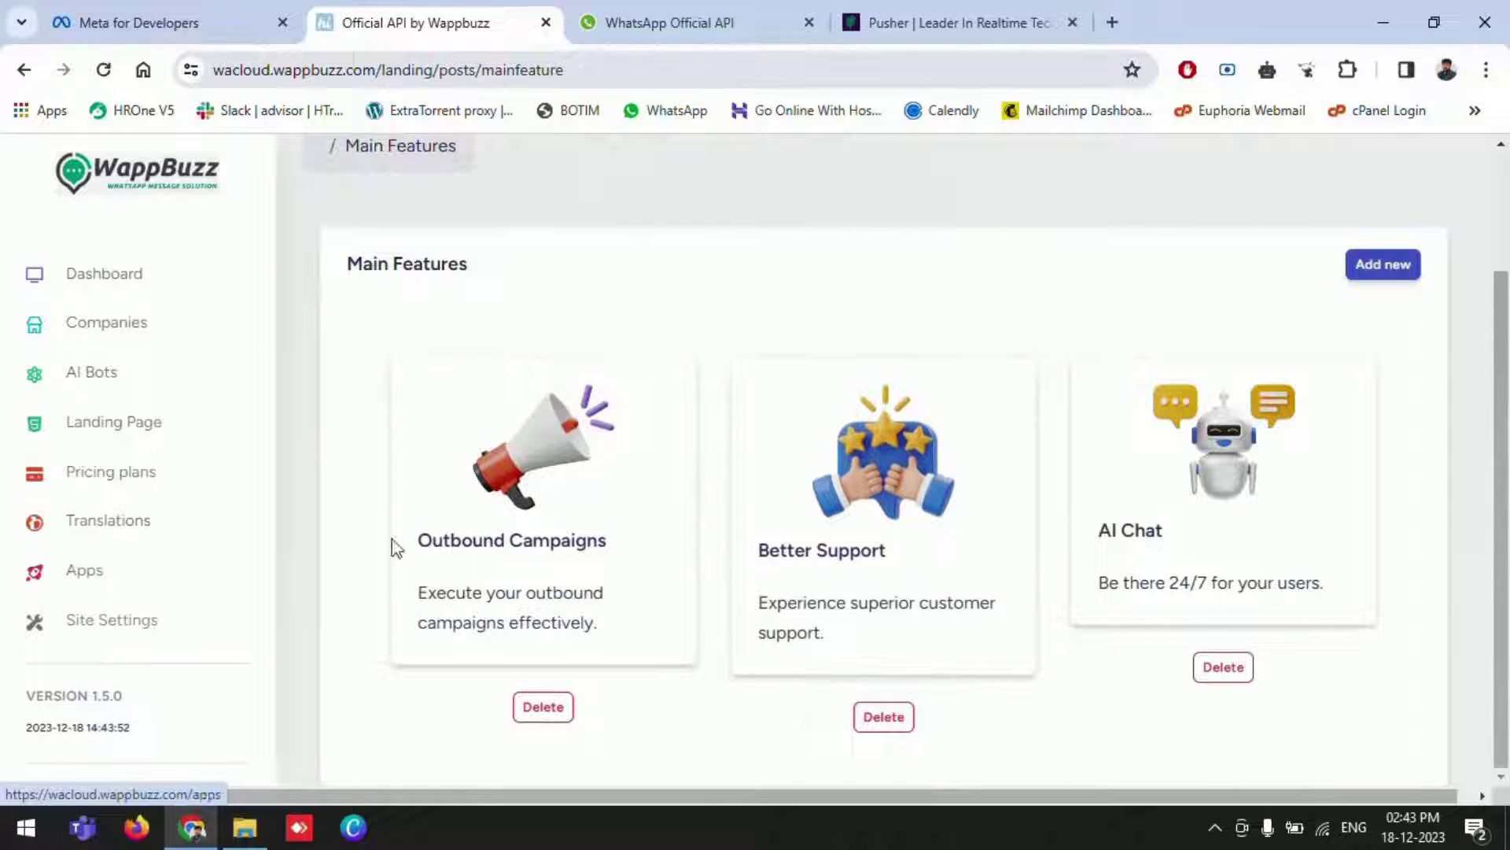
View the AI Bots list and examine the fields of the form for adding a new bot.
left_click(99, 372)
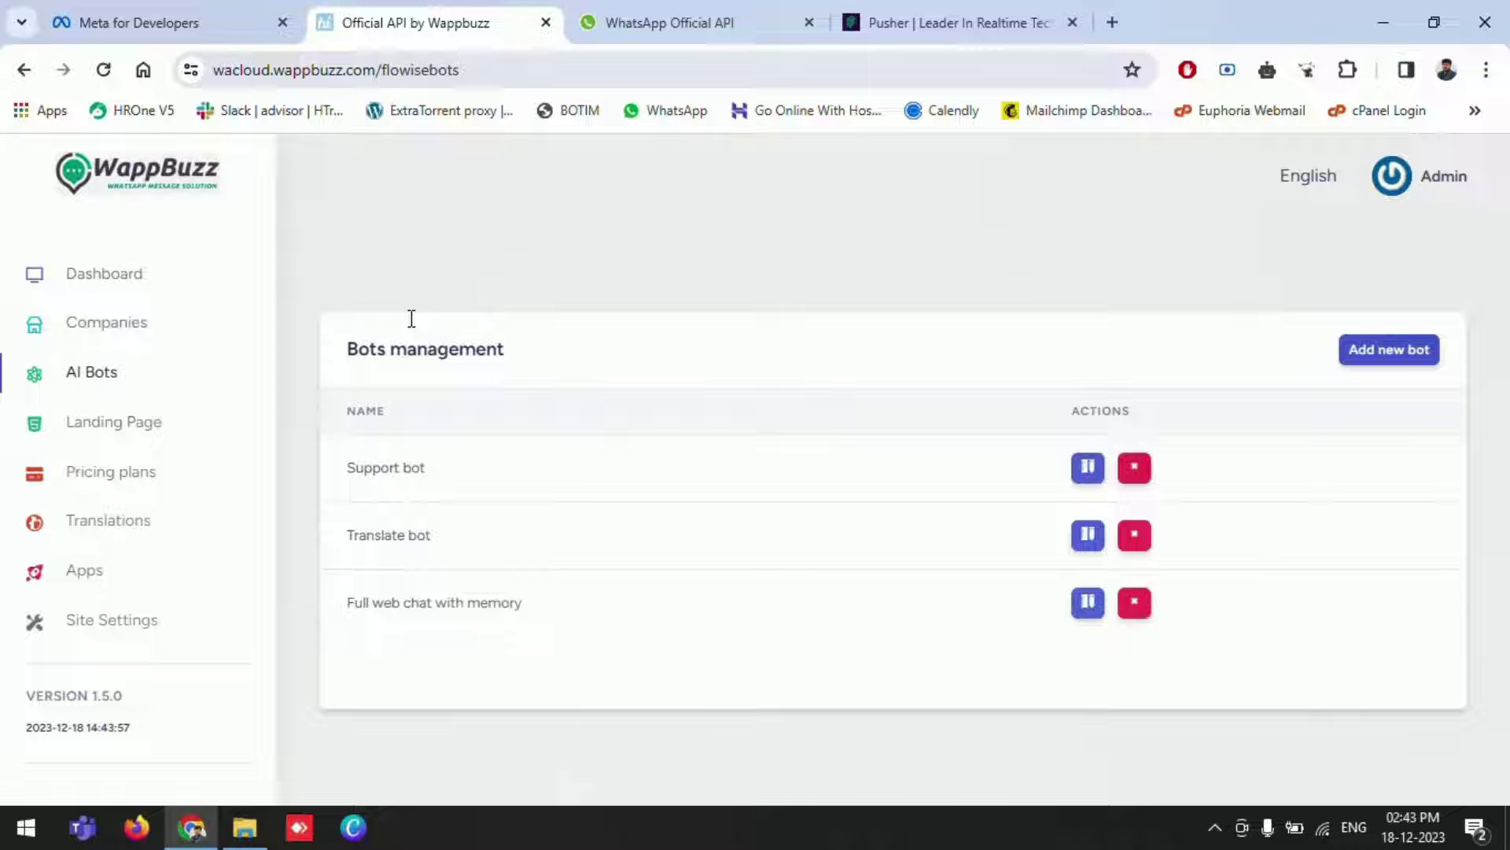
left_click(1355, 355)
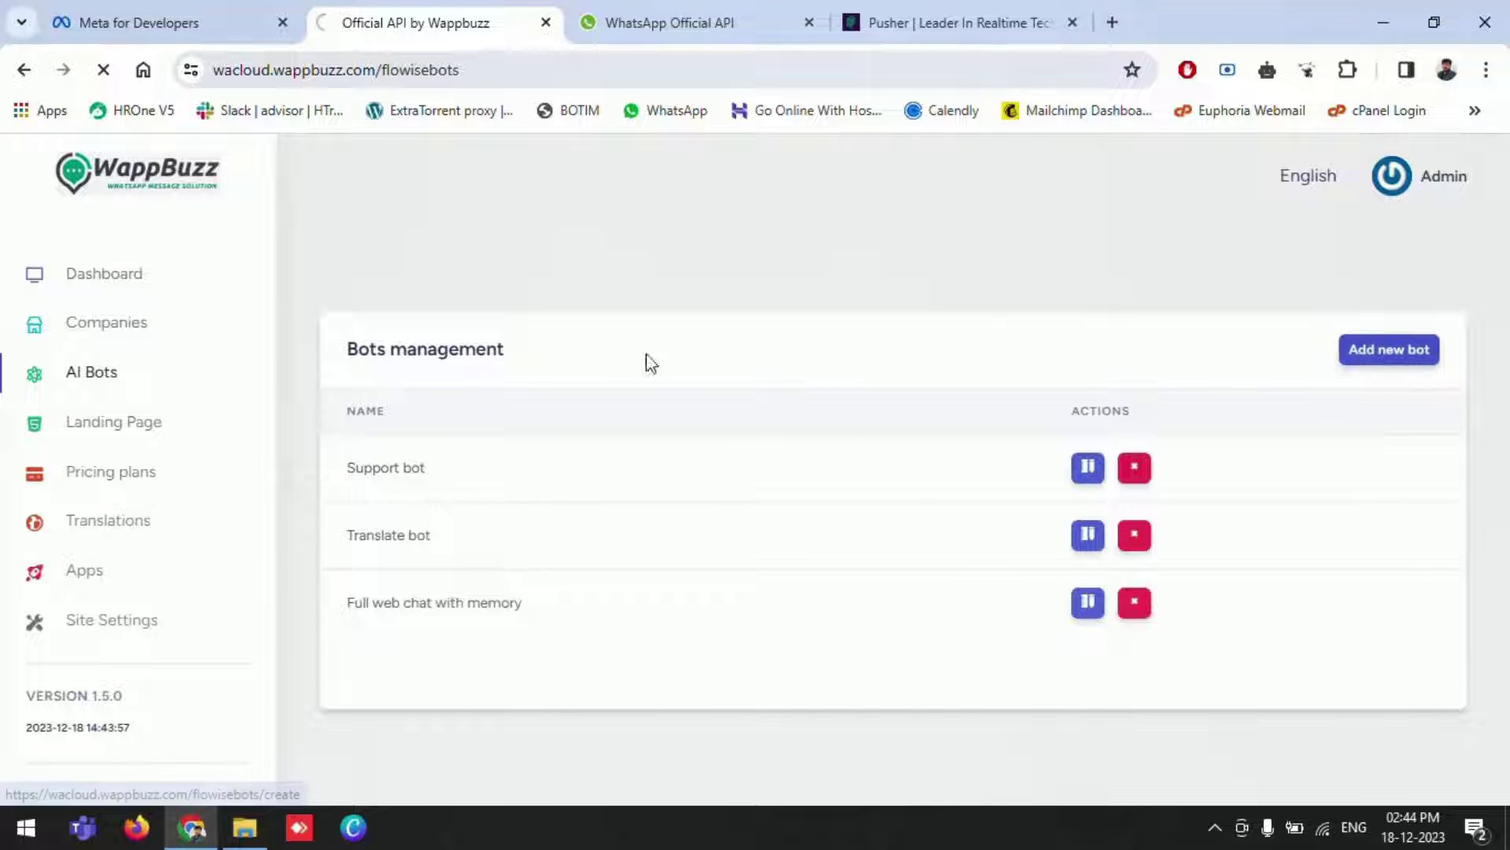
scroll(663, 512, "down", 5)
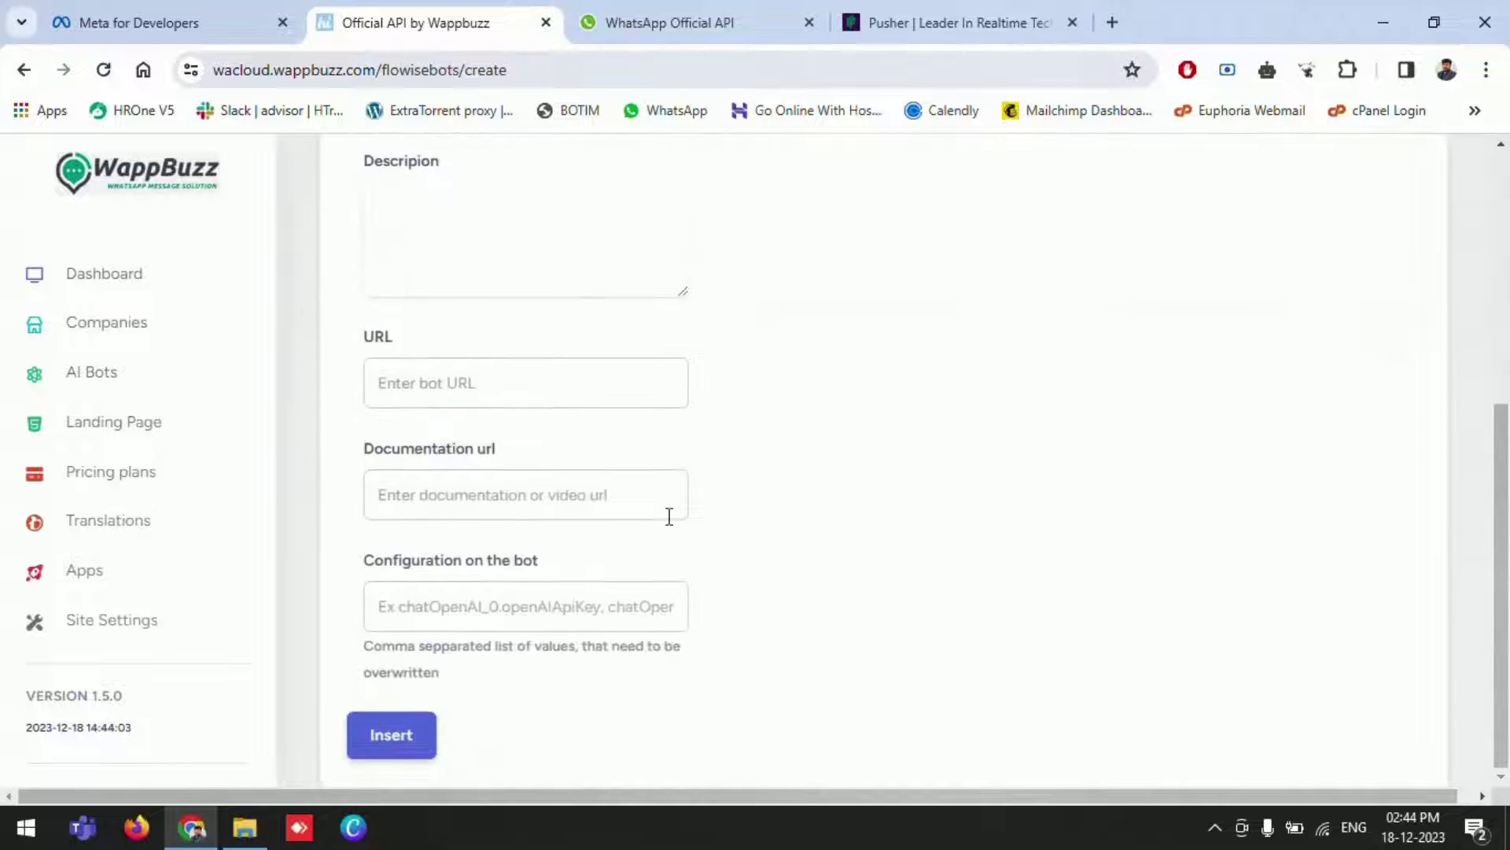
scroll(668, 516, "up", 5)
View the Companies list and return to the Dashboard overview.
left_click(119, 325)
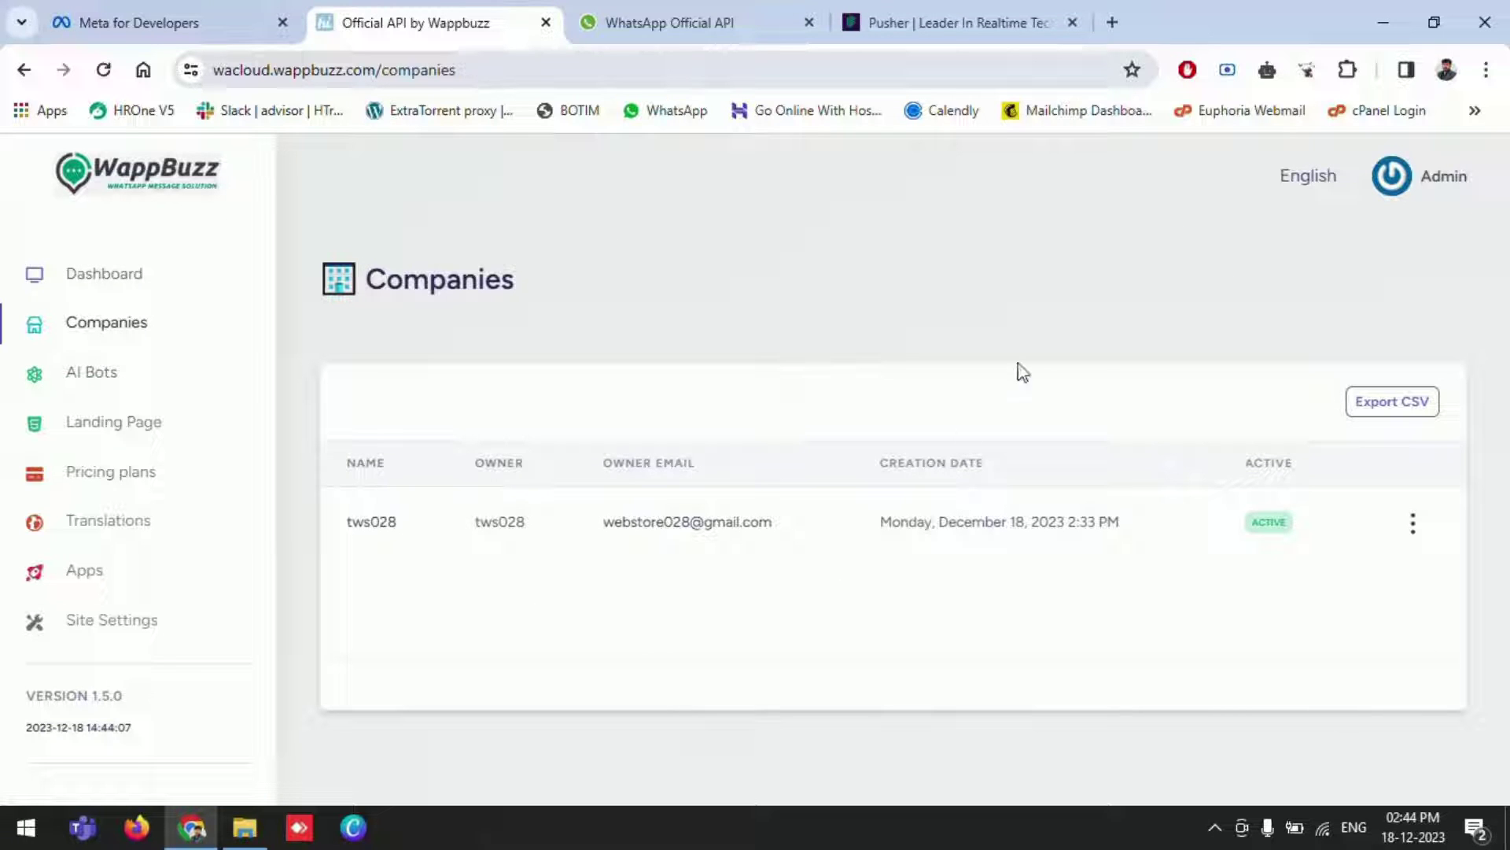
left_click(102, 275)
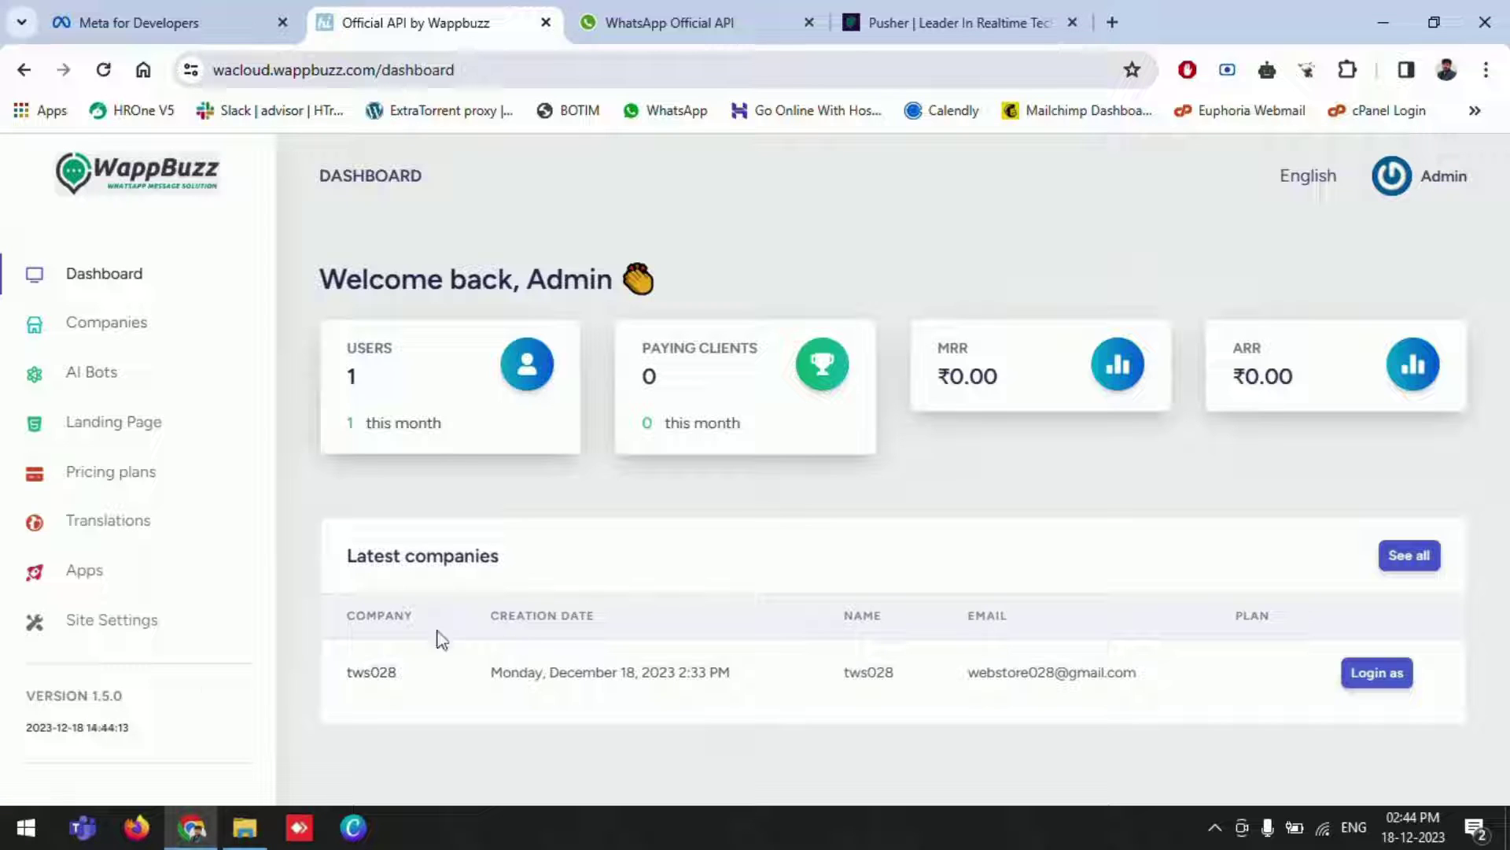
Log out of the admin account and log in with the company user's saved e-mail and password, enabling Remember me.
left_click(1445, 188)
left_click(1415, 317)
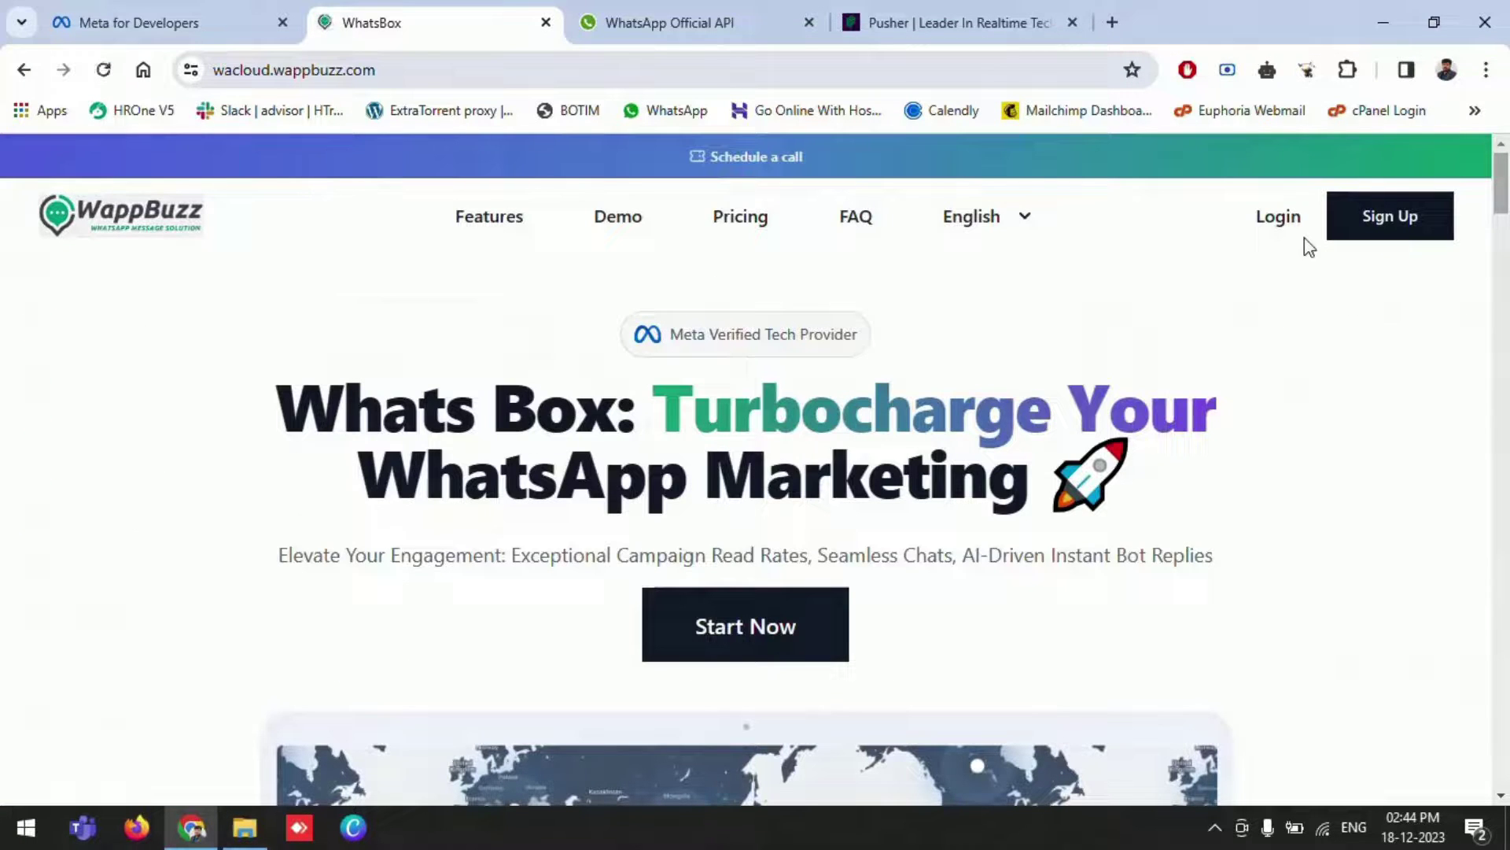
left_click(1274, 214)
left_click(763, 430)
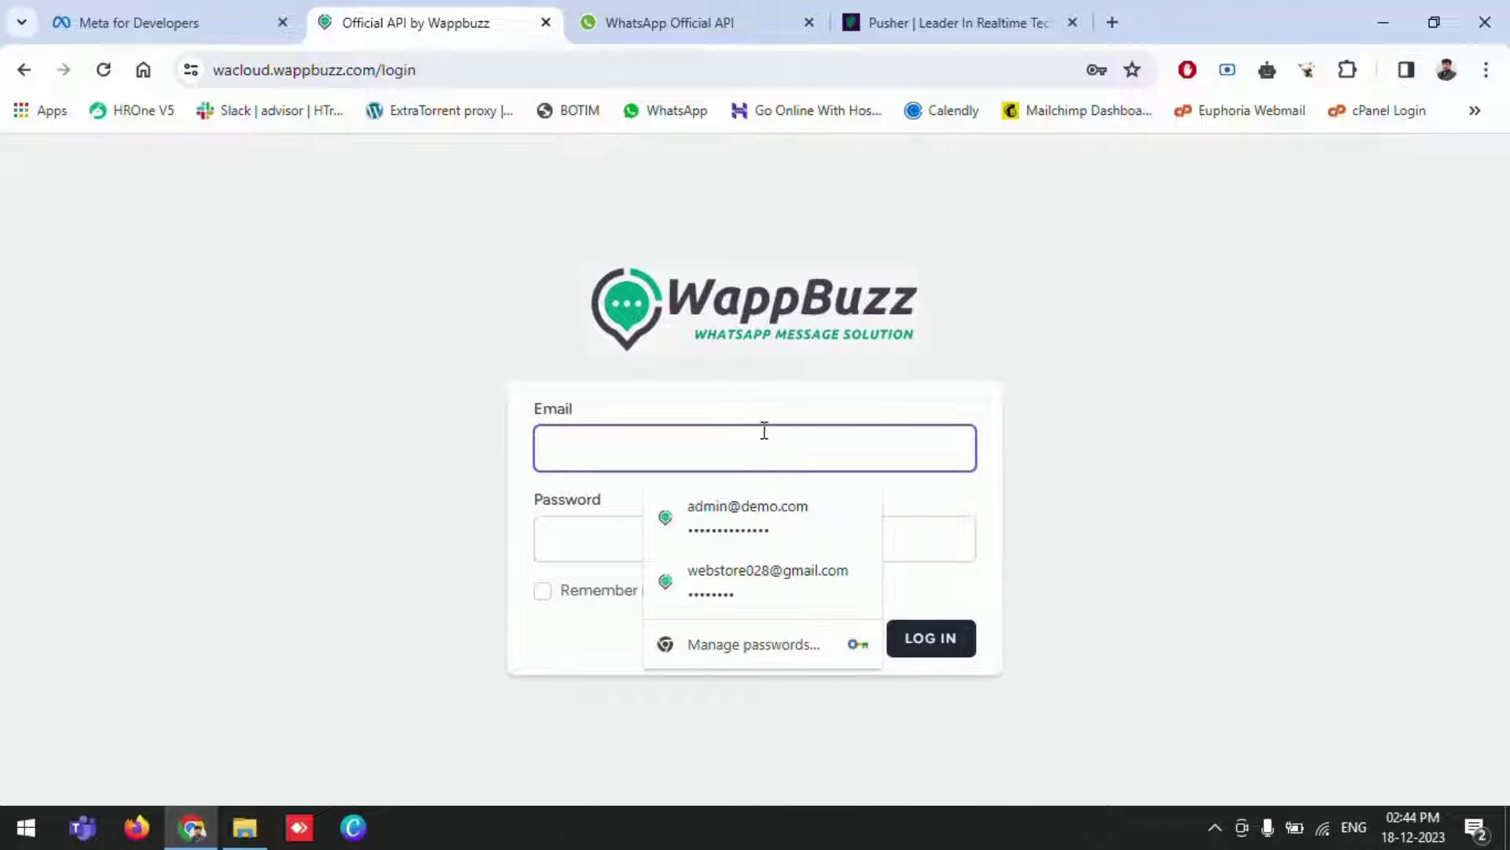
left_click(766, 587)
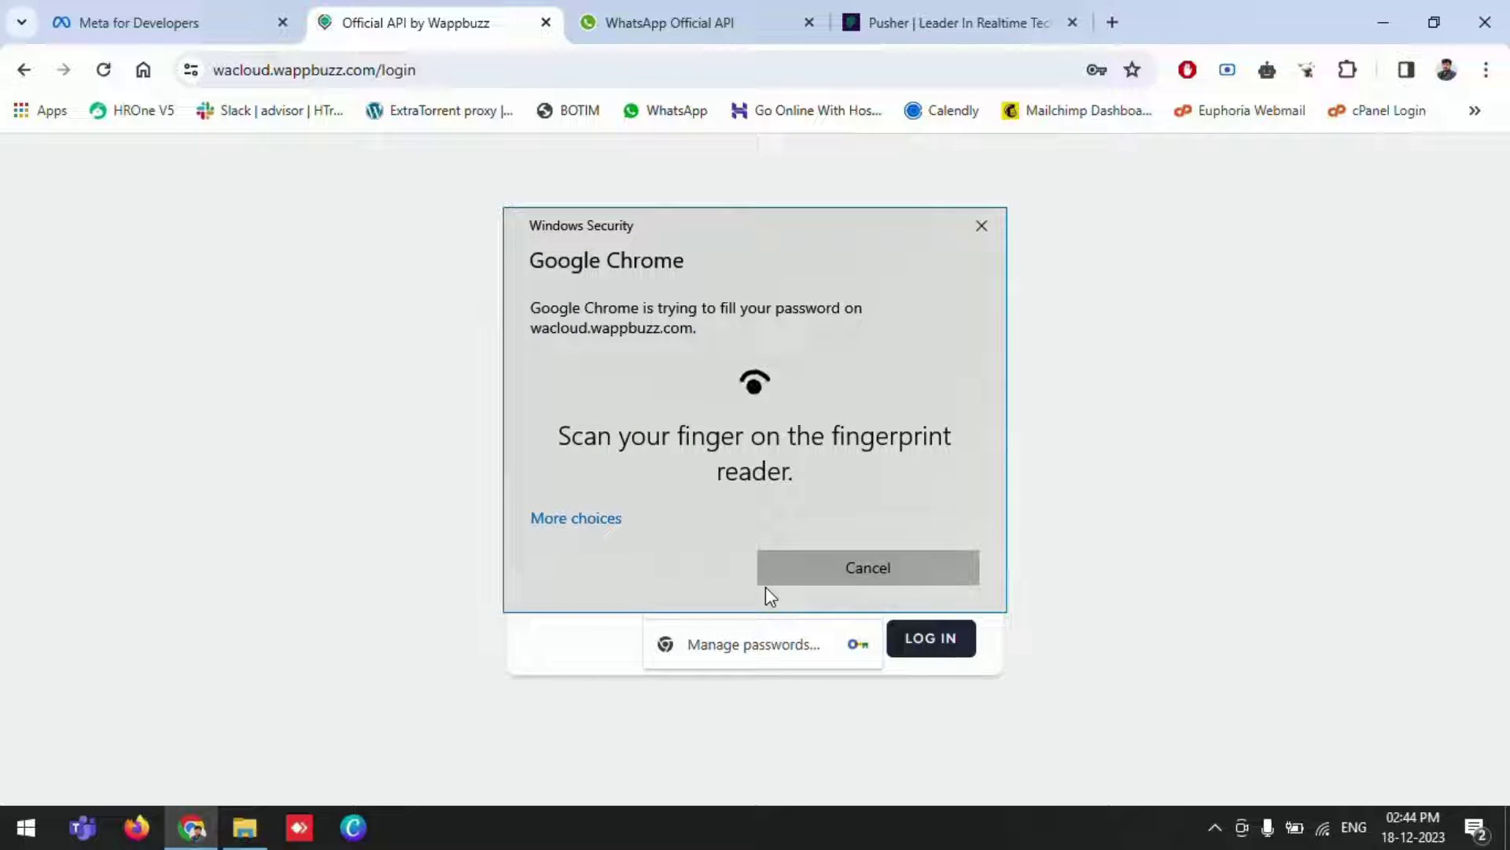
left_click(606, 593)
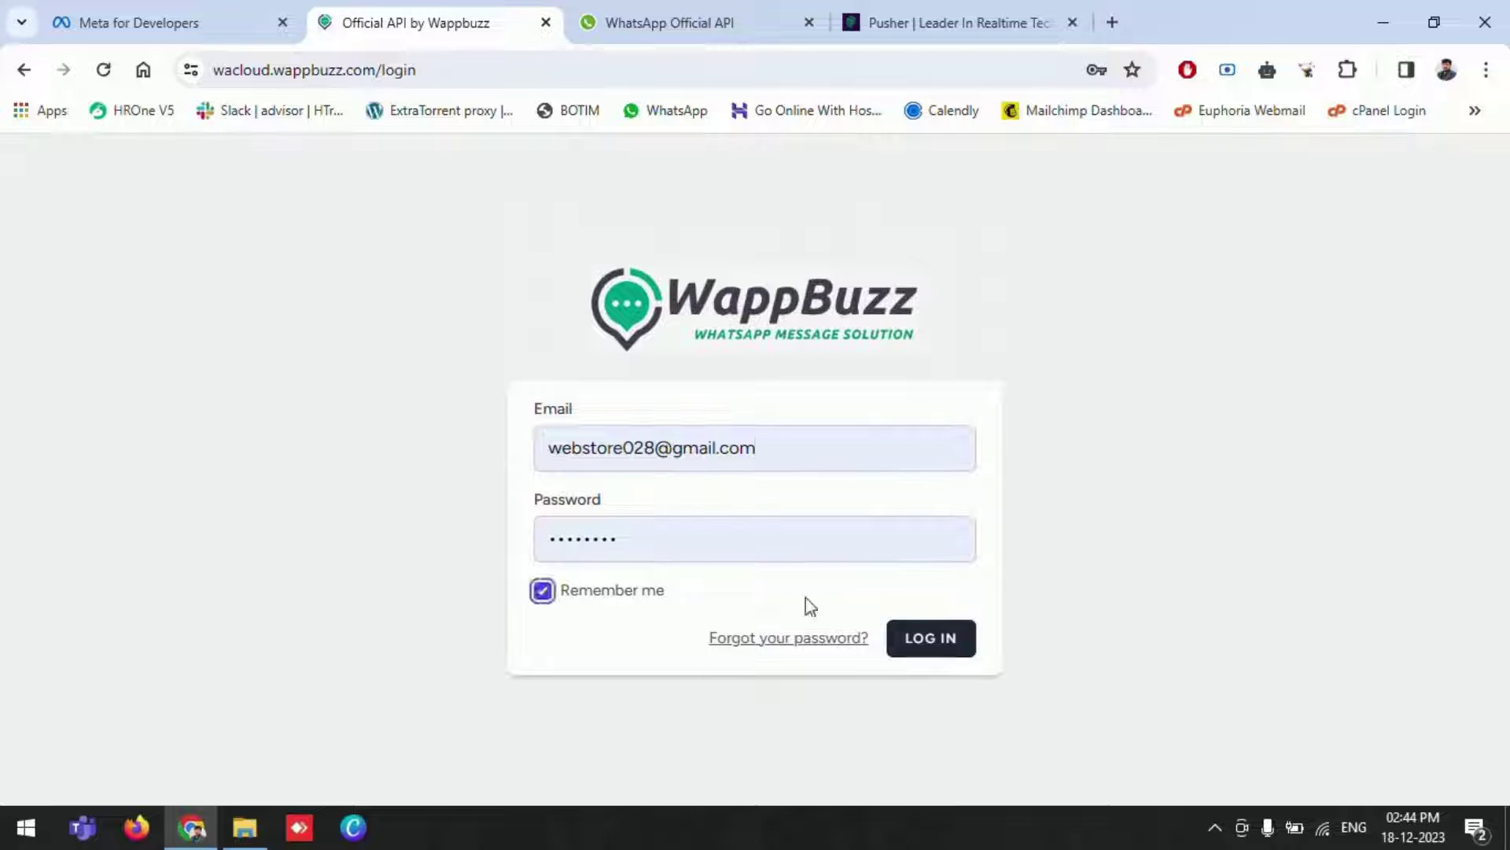
left_click(924, 639)
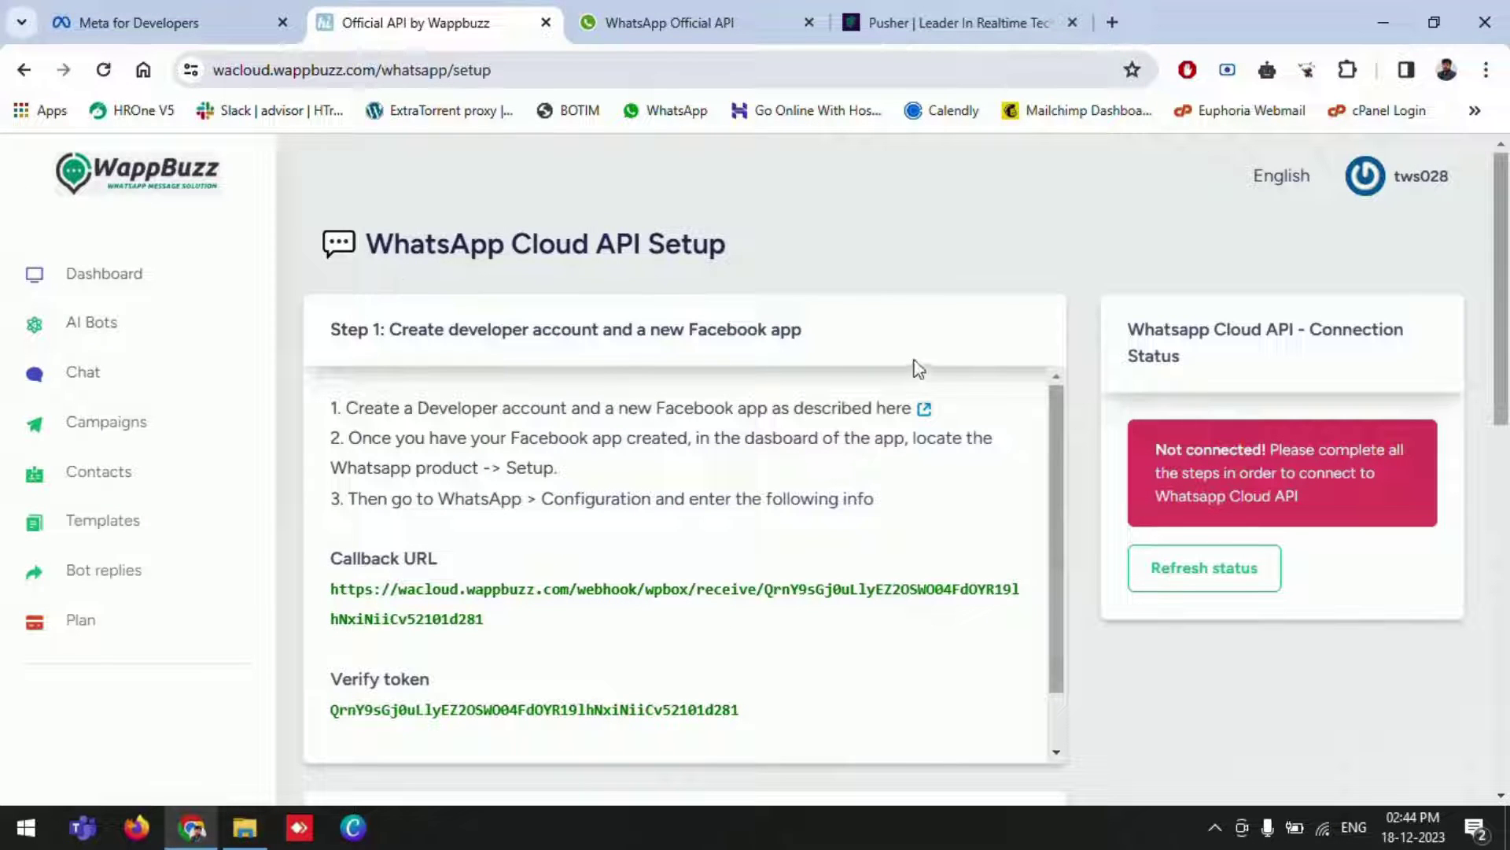
Look over the three WhatsApp Cloud API Setup steps and try to open the Campaigns and Contacts pages.
scroll(921, 366, "down", 10)
left_click(101, 428)
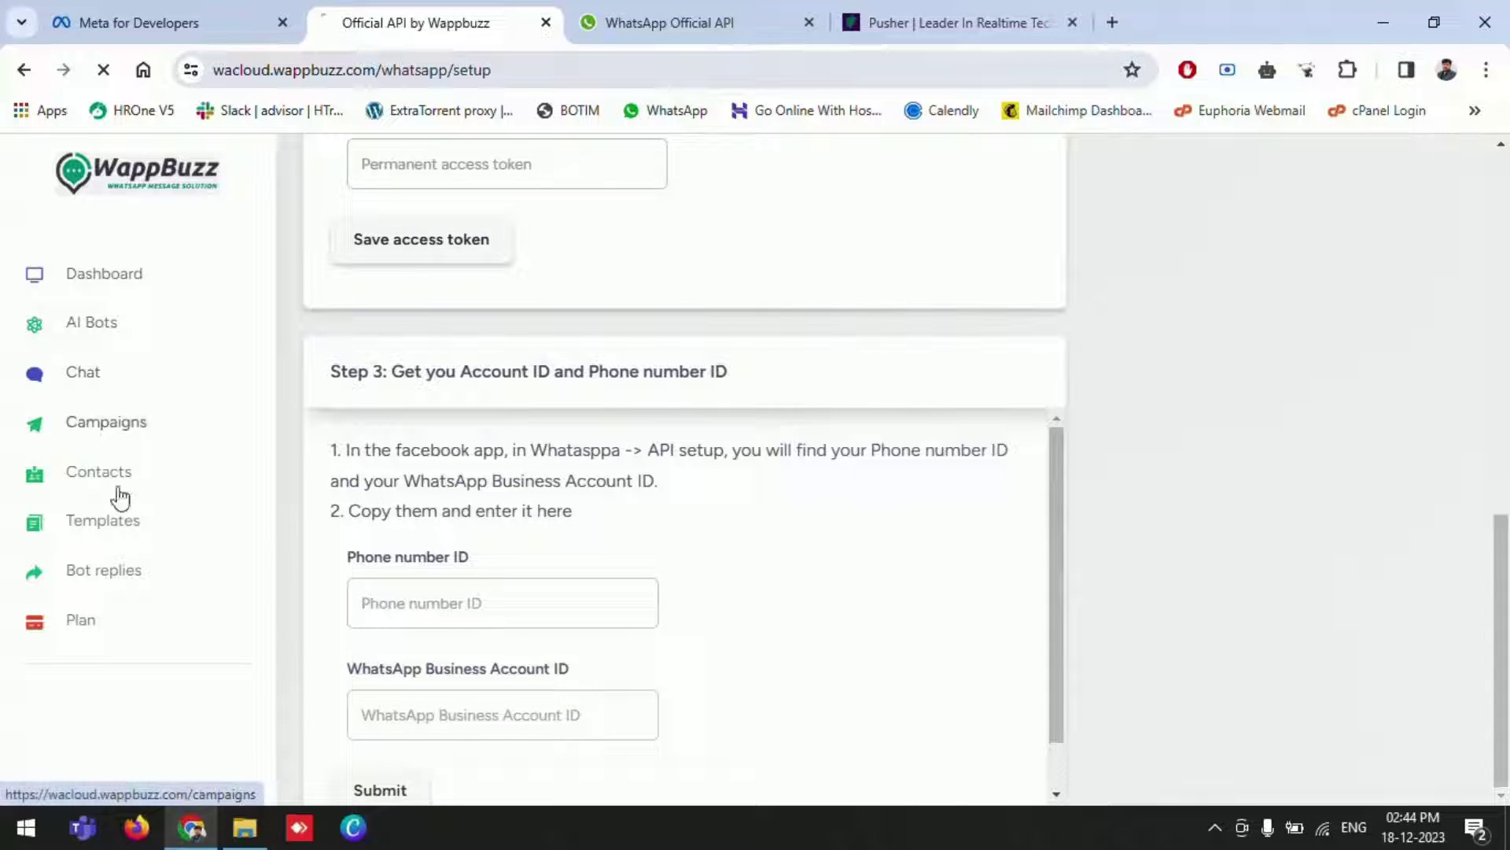
left_click(104, 475)
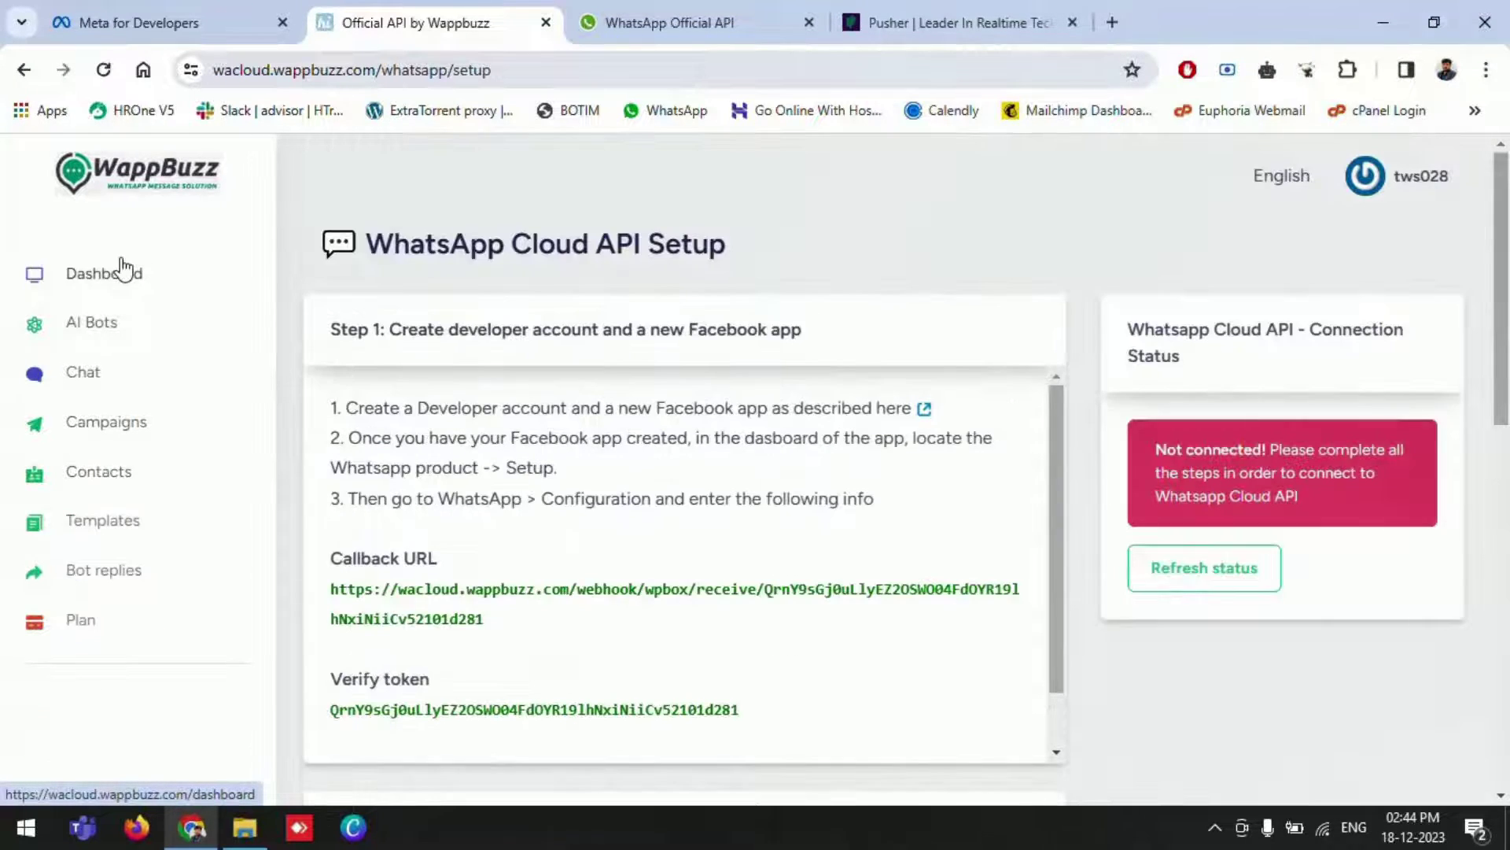
Review the callback URL and verify token instructions in Step 1 and refresh the WhatsApp Cloud API connection status.
scroll(580, 525, "down", 1)
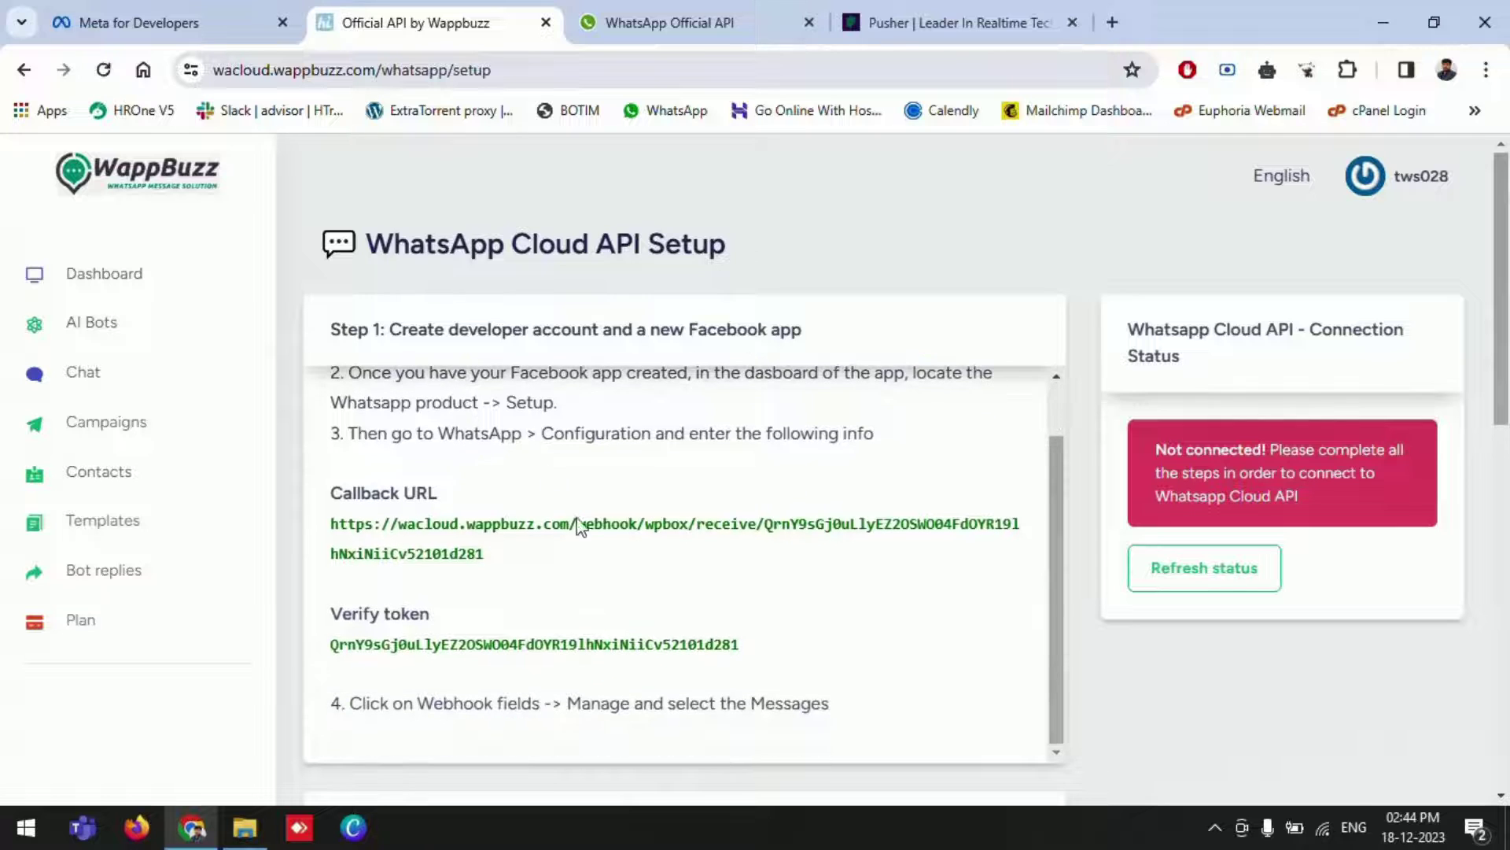
scroll(582, 526, "down", 2)
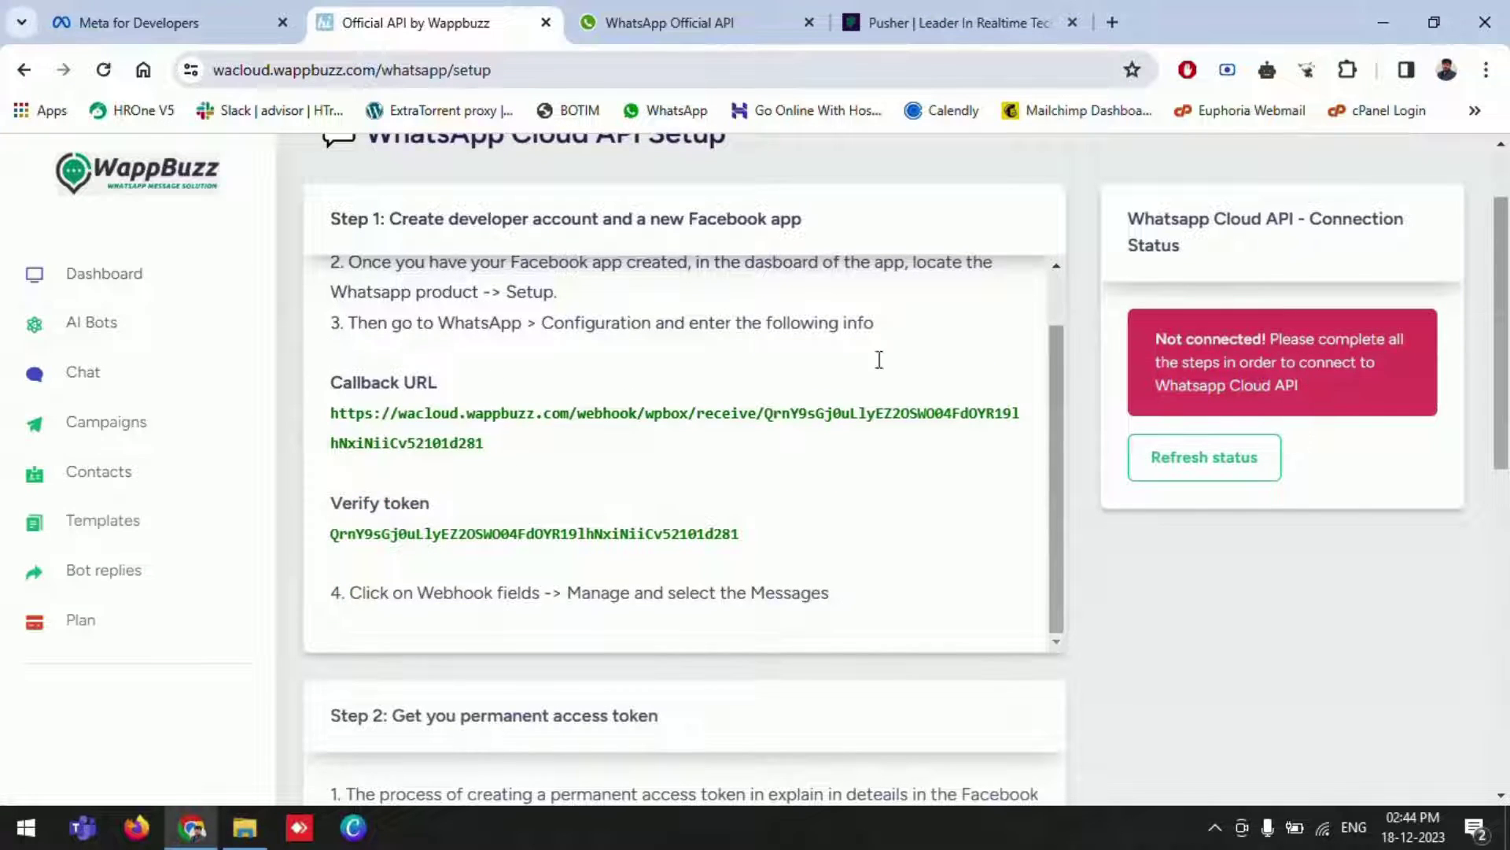
left_click(1214, 472)
scroll(914, 502, "up", 1)
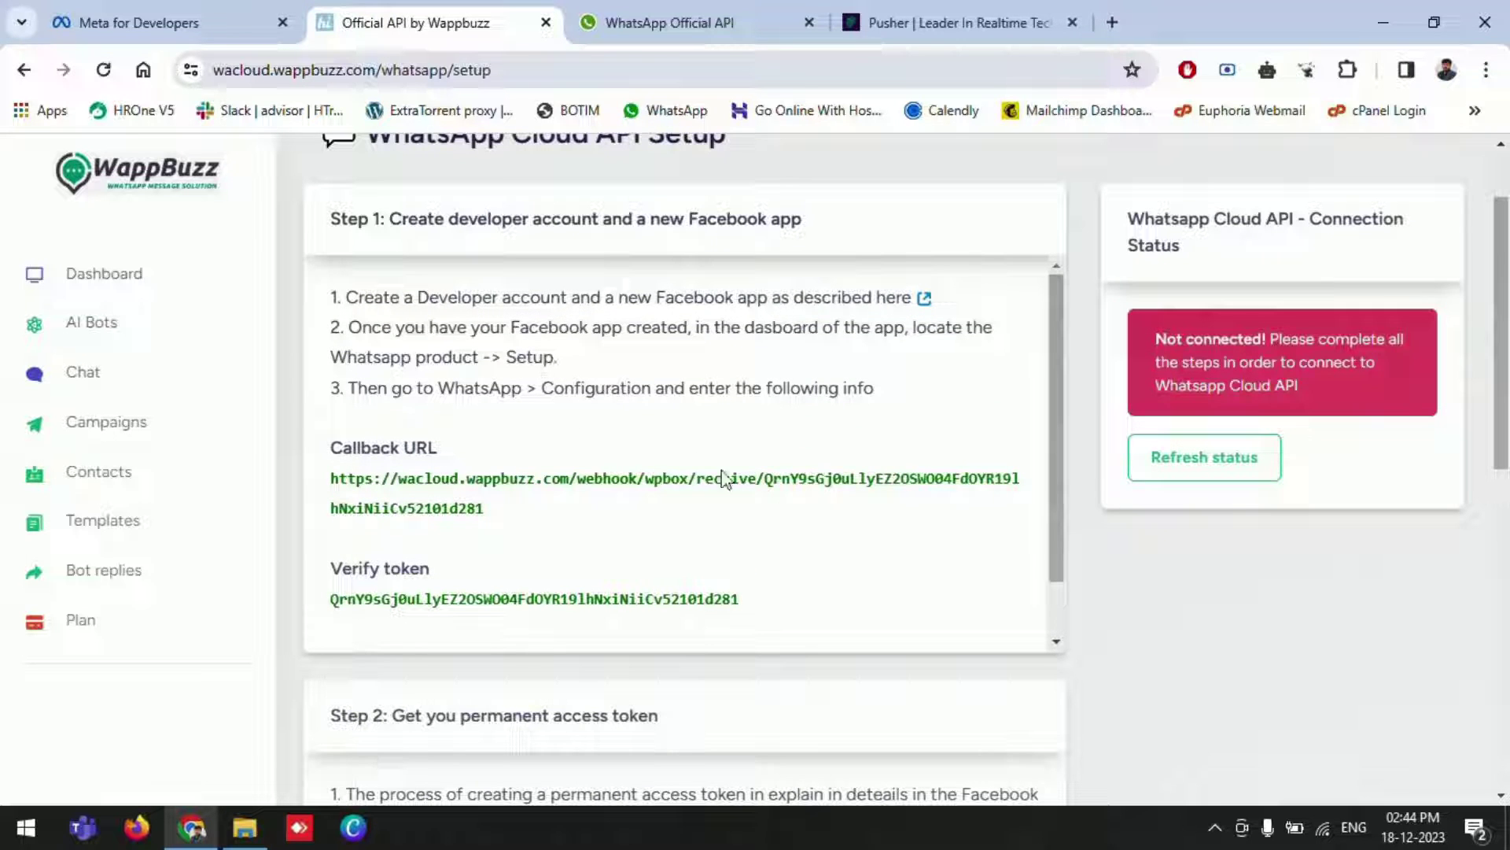
Switch to the Meta for Developers site, go to My Apps and open the Whtsapp app's dashboard.
left_click(98, 24)
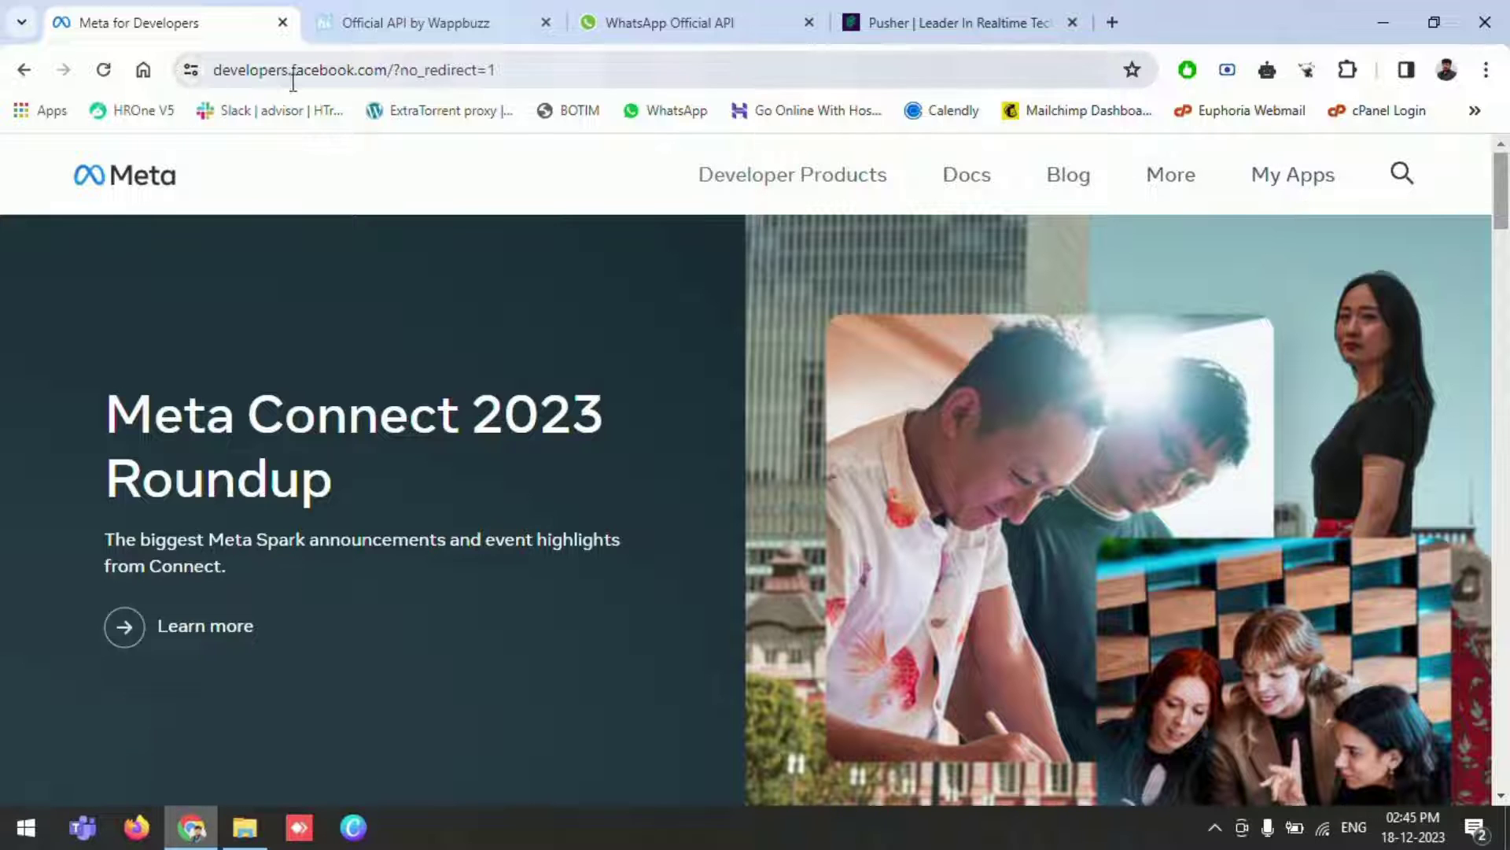
left_click(1282, 185)
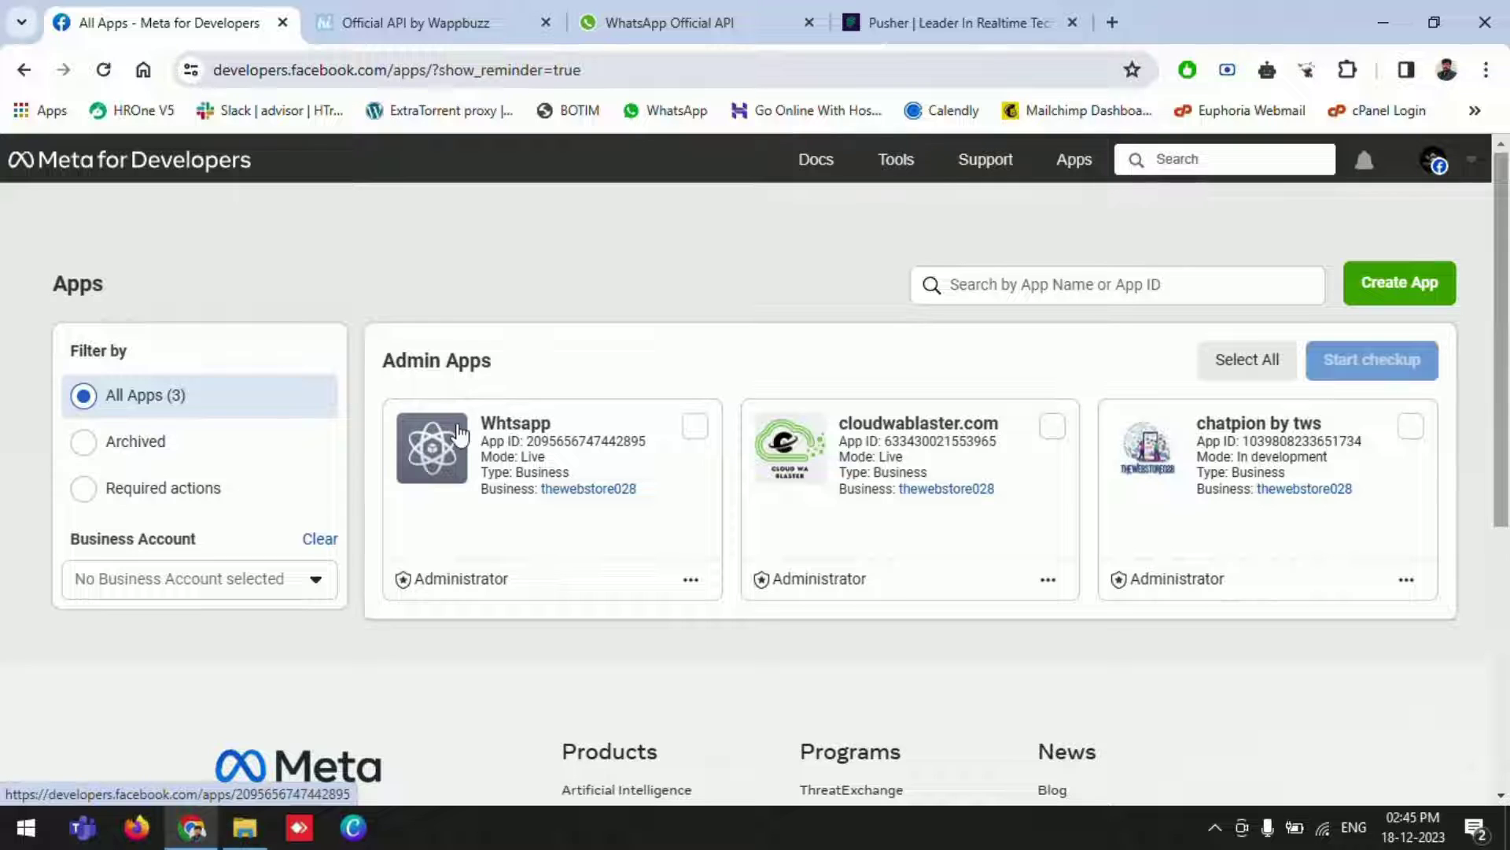
left_click(402, 467)
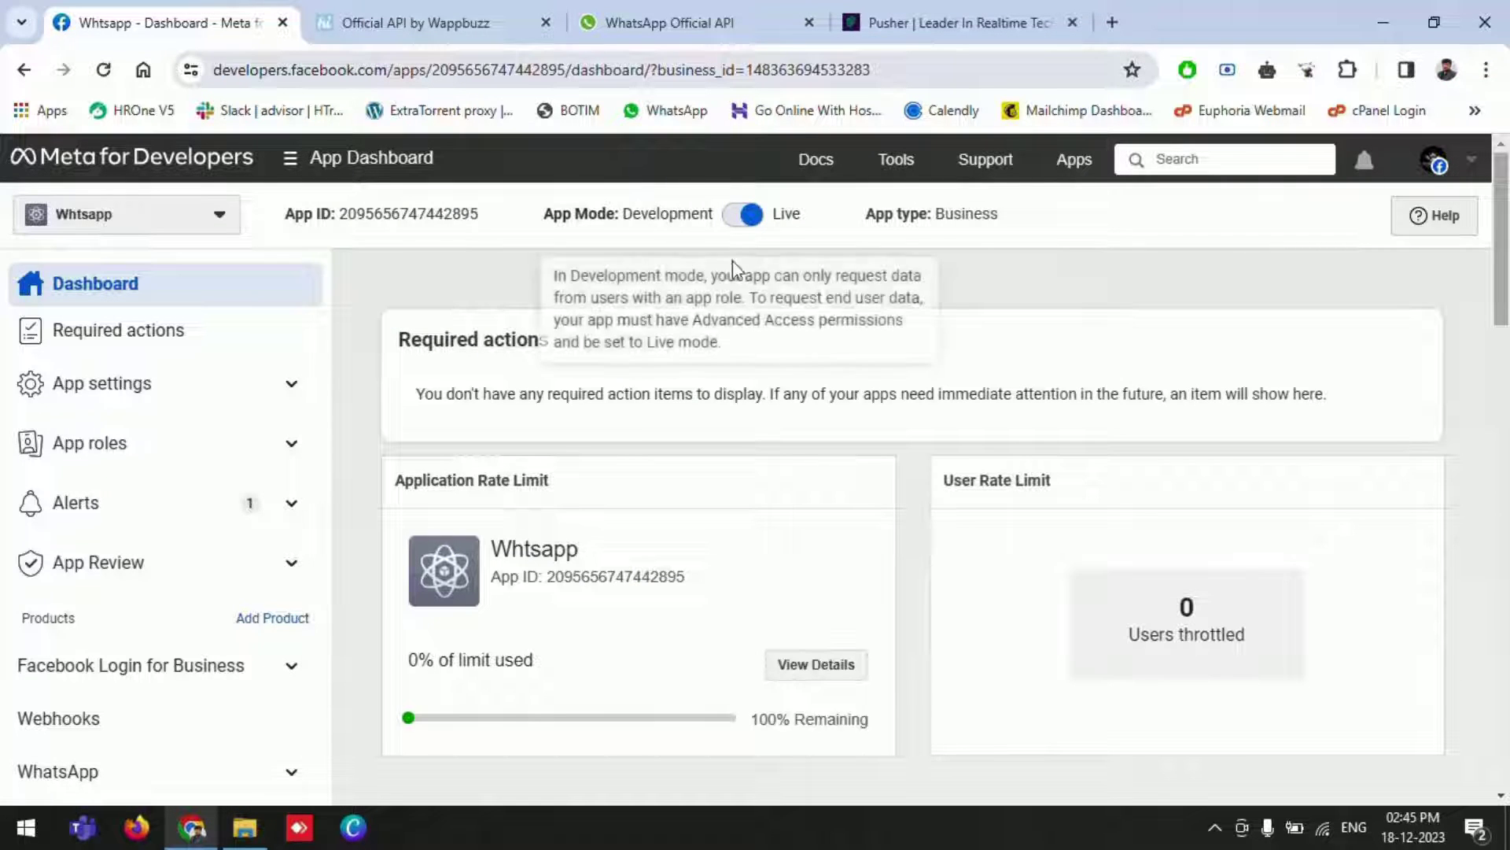
Check the Whtsapp app's Development/Live mode information and open its Basic app settings.
mouse_move(689, 219)
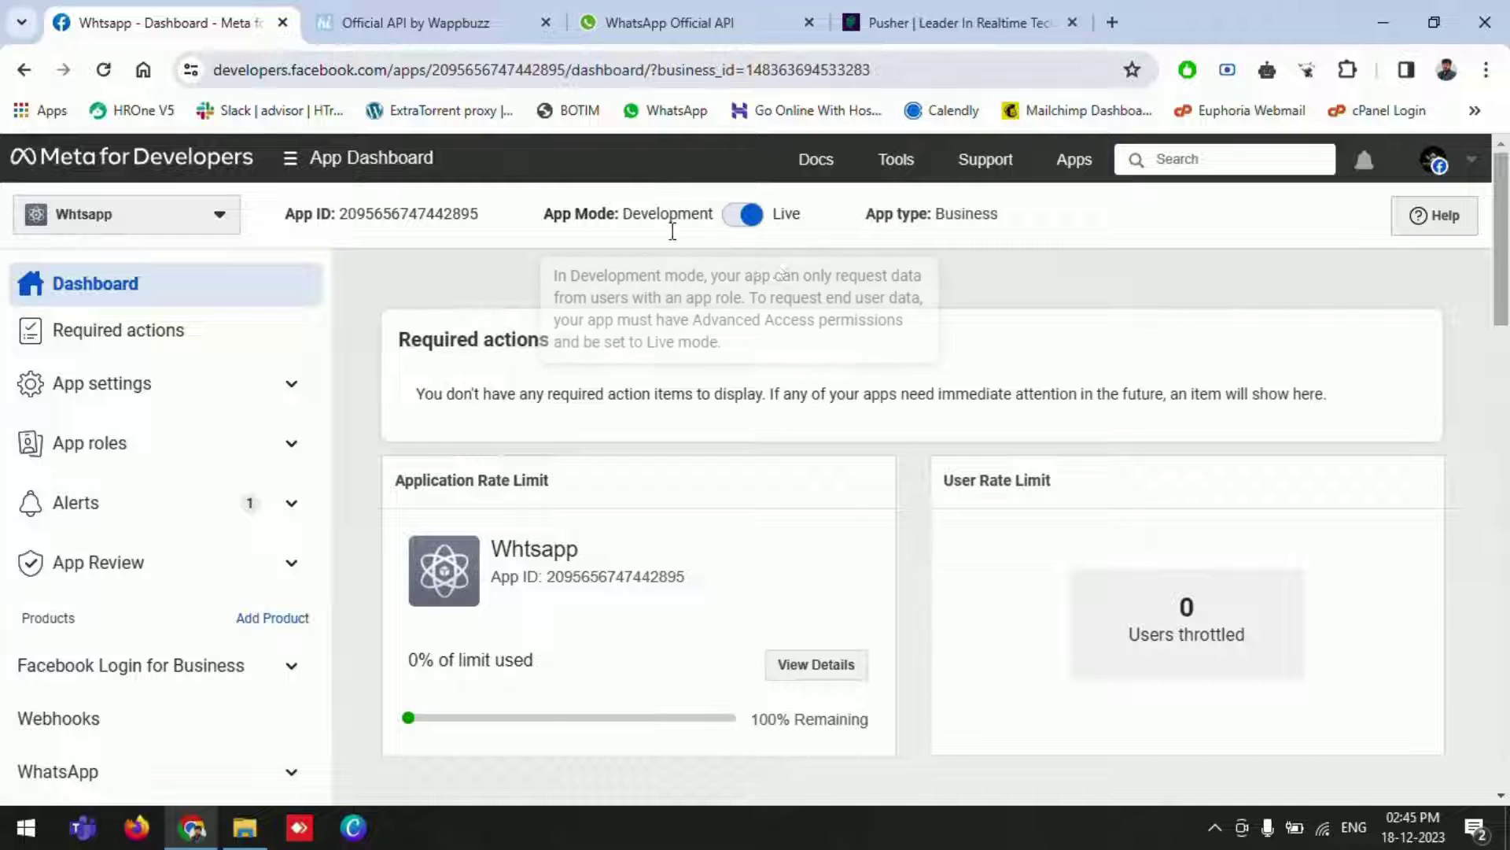
mouse_move(576, 249)
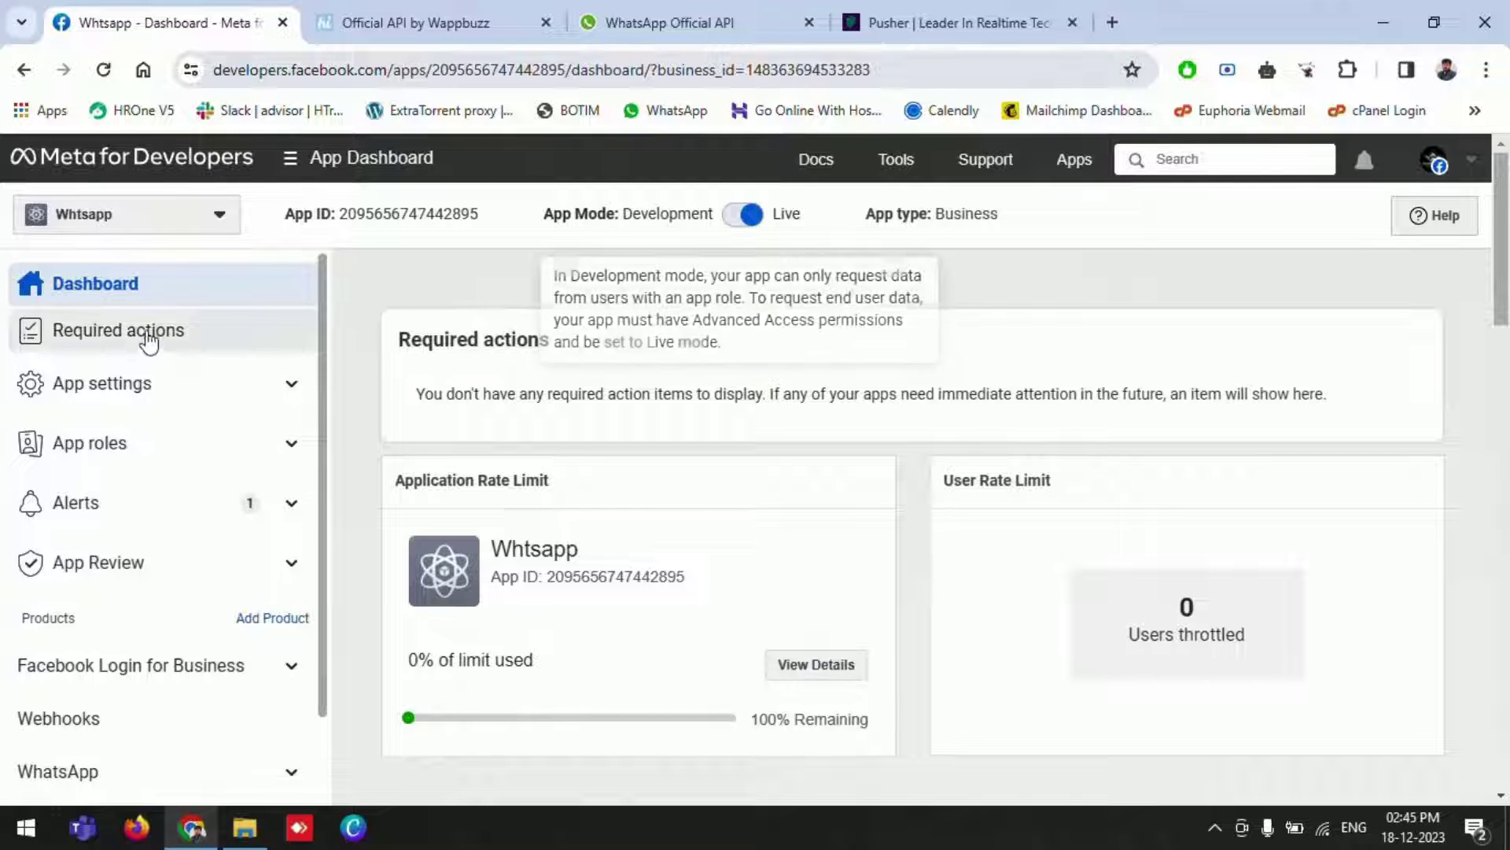
left_click(197, 372)
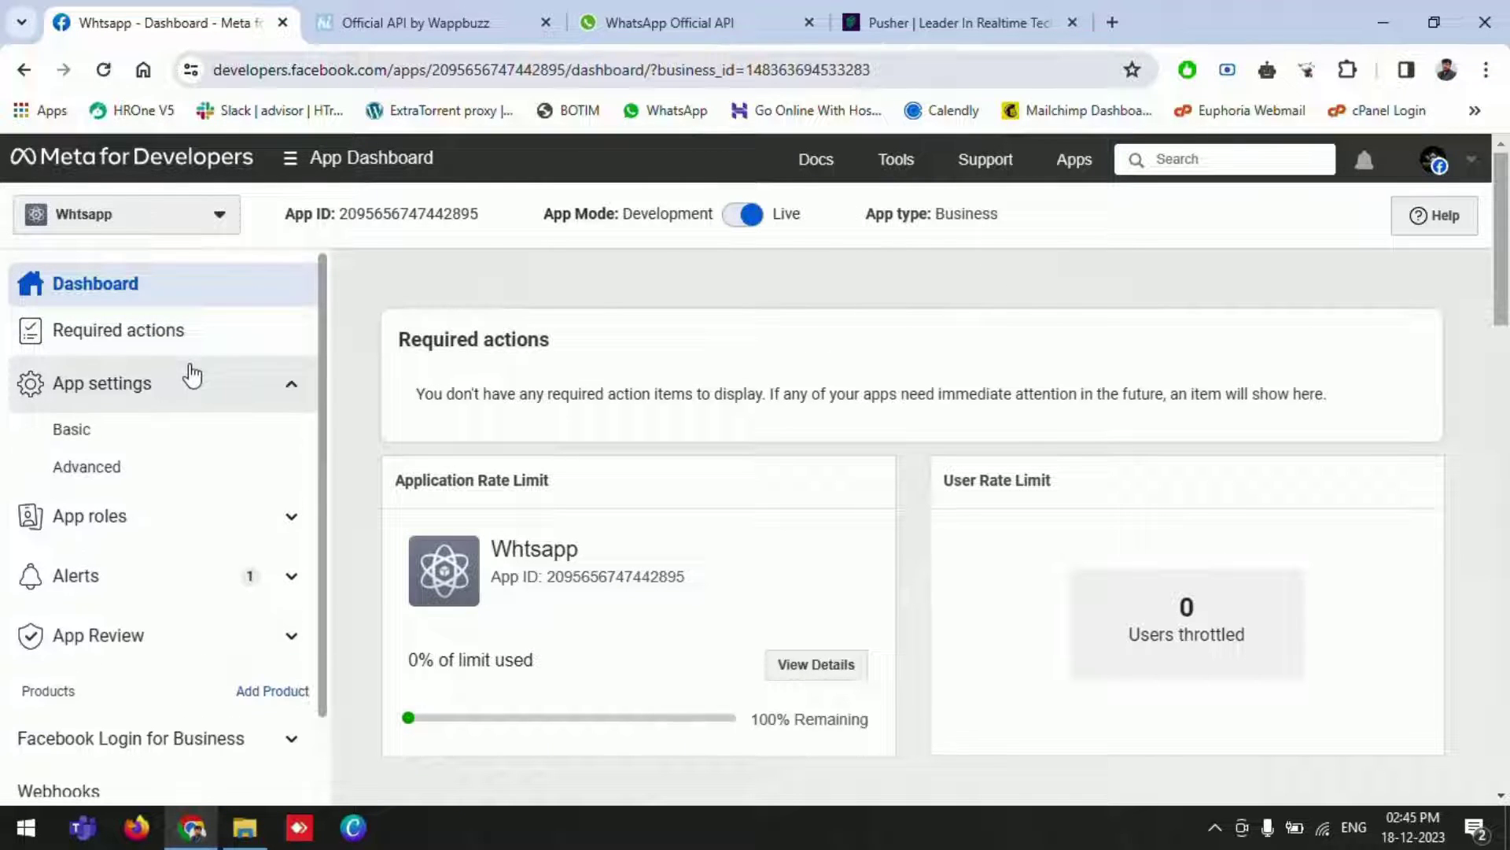
left_click(92, 438)
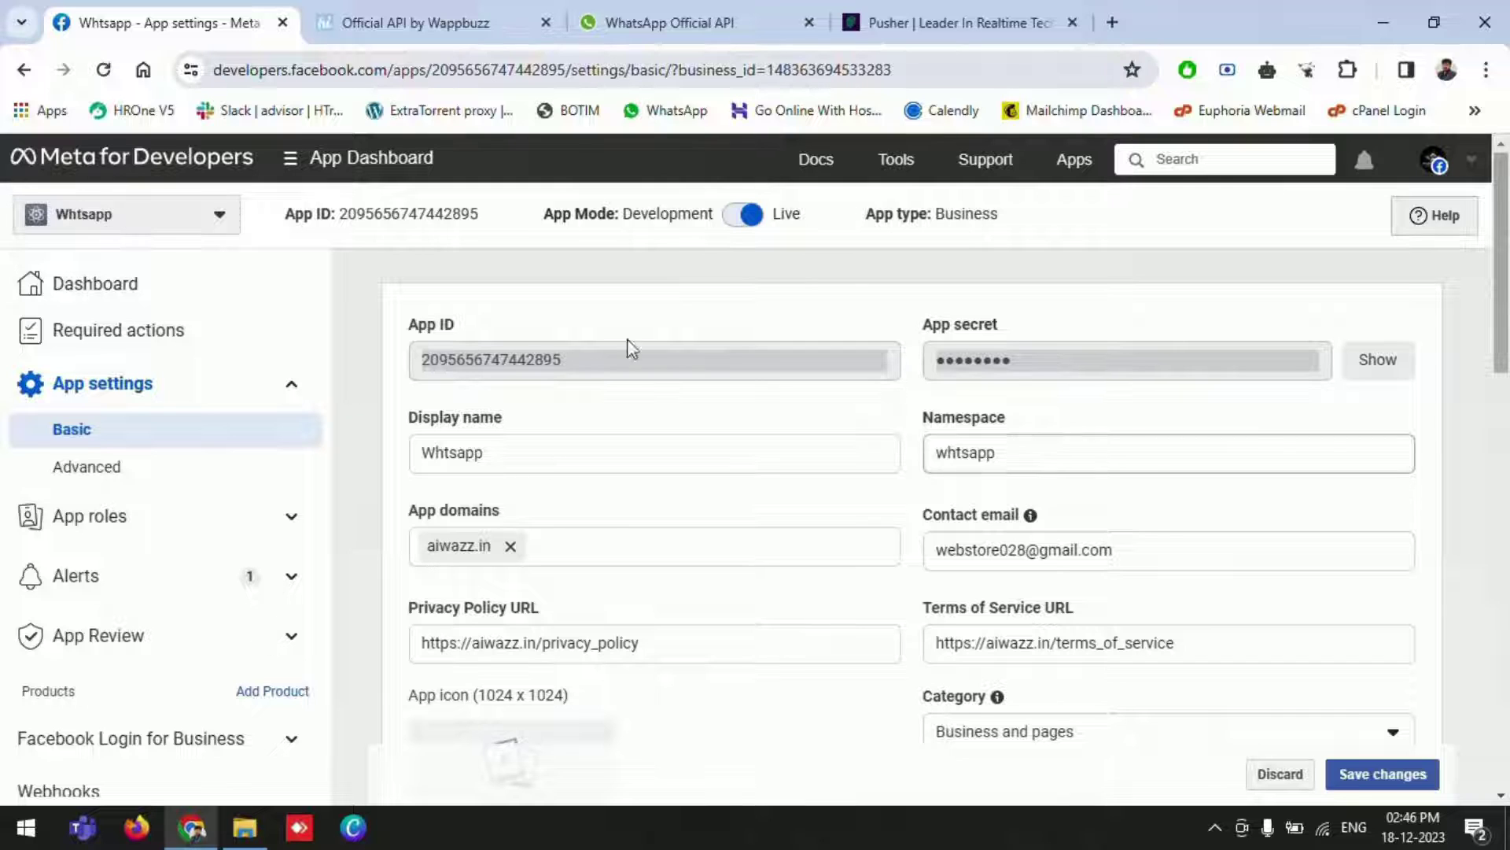
Look over the Whtsapp app's Basic settings, from app details and verifications to address fields, plus the app mode information.
scroll(1026, 338, "down", 1)
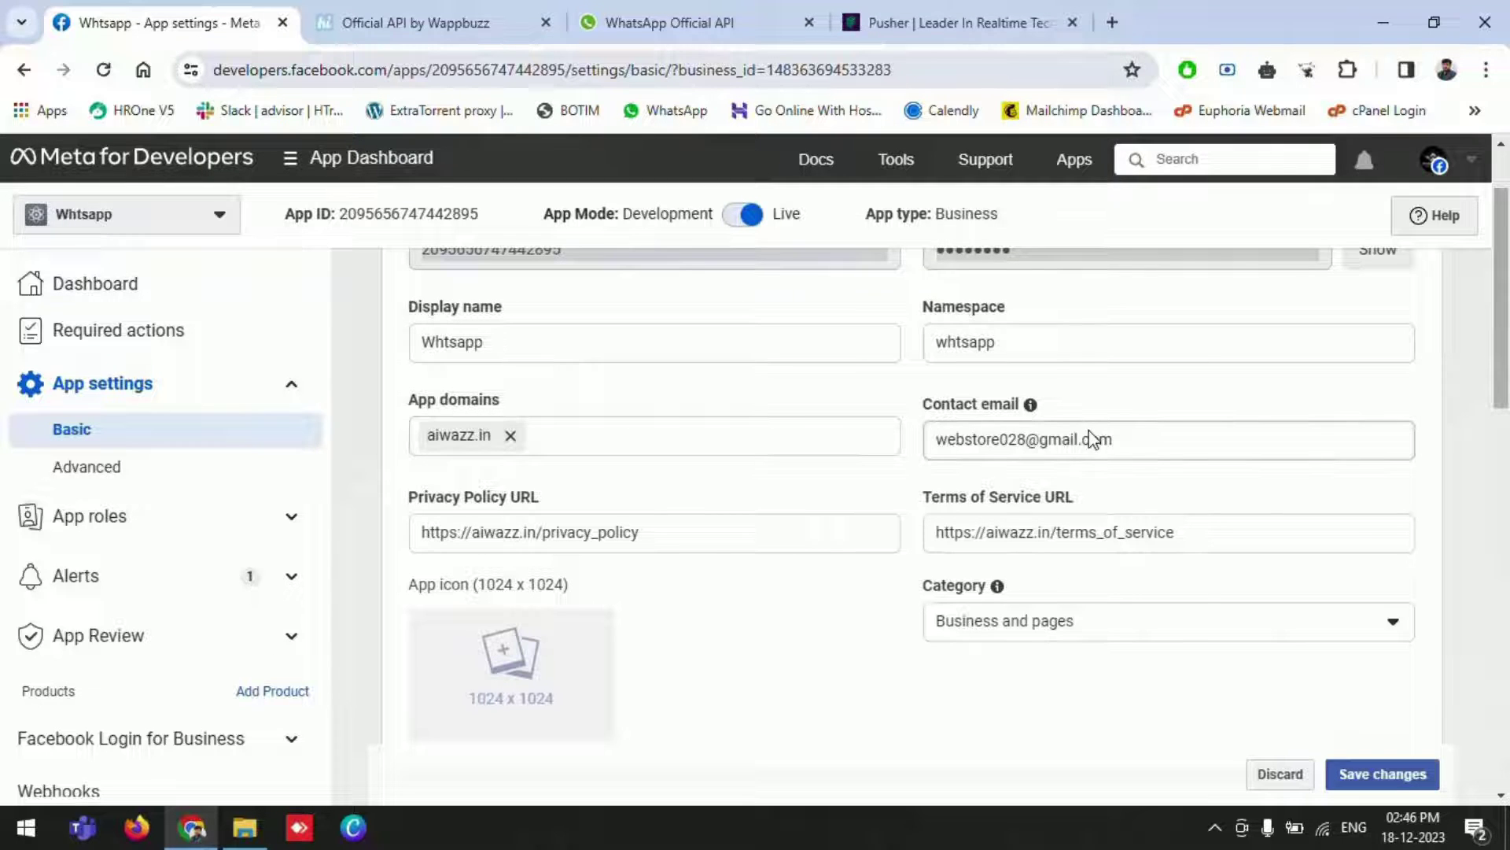
scroll(1092, 439, "down", 1)
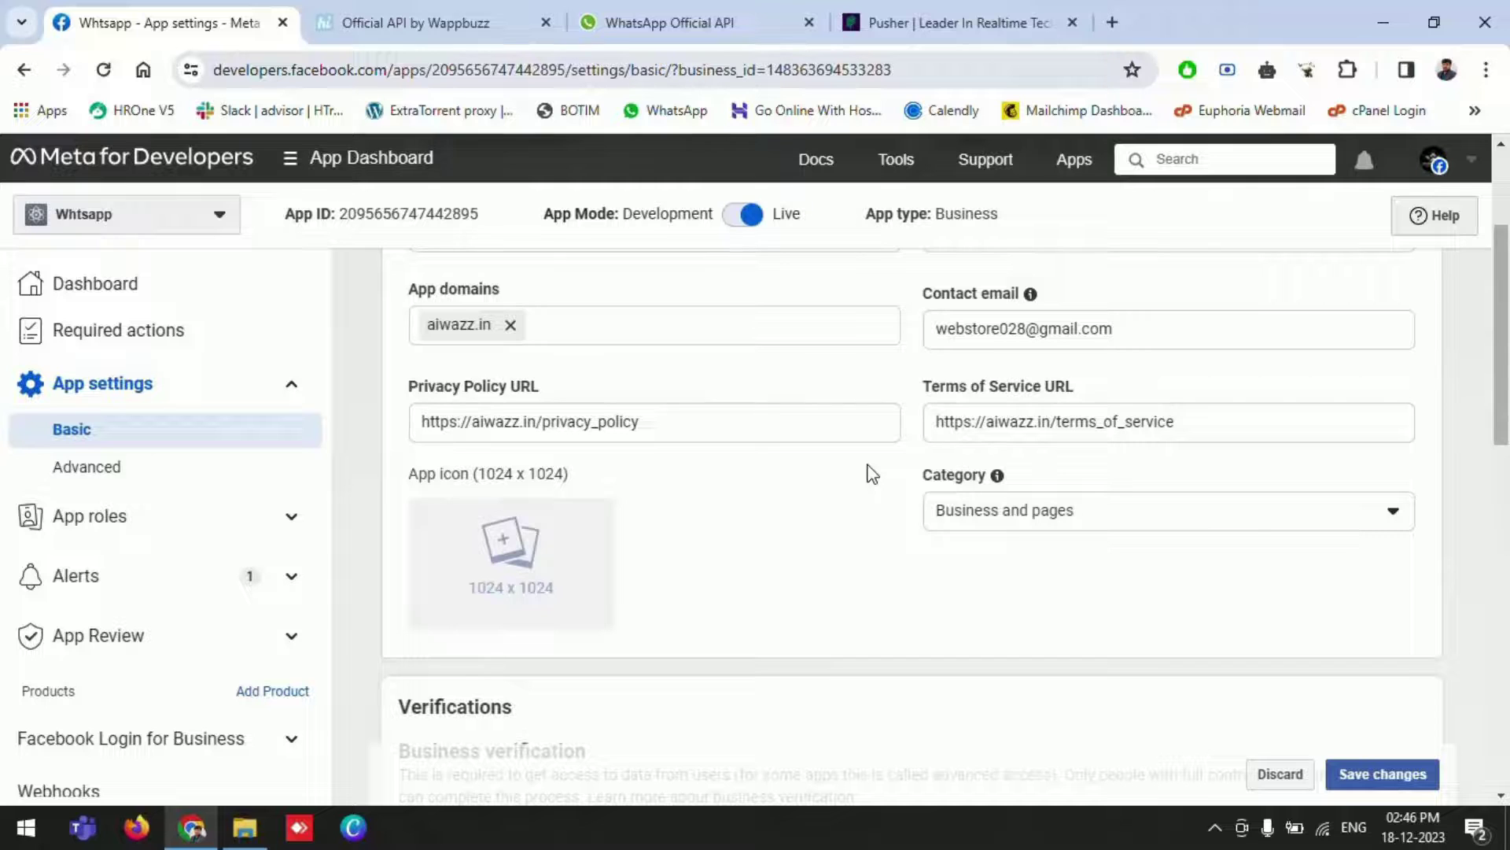
scroll(871, 474, "down", 5)
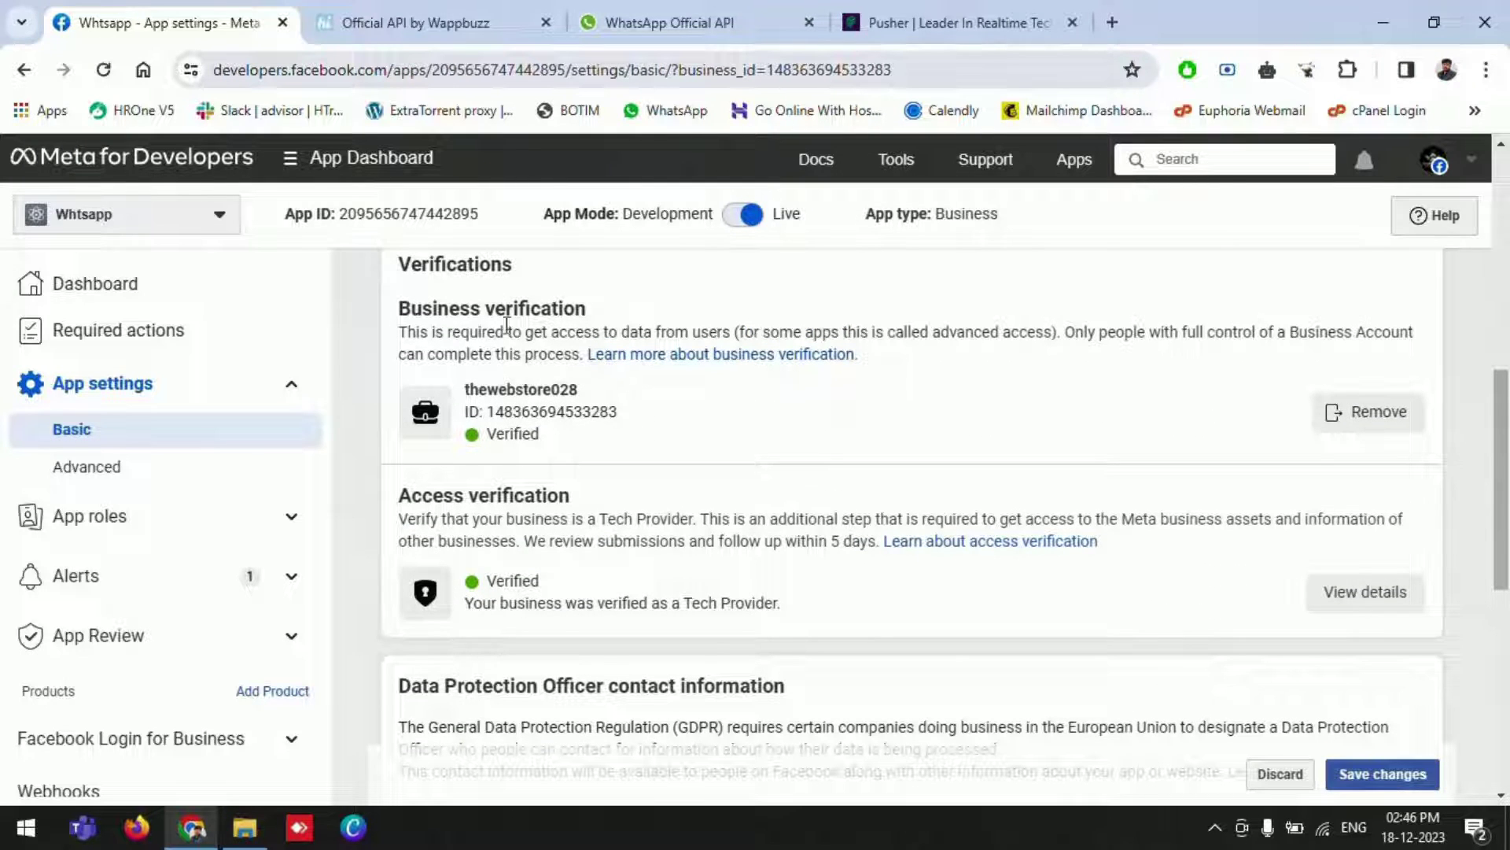
scroll(695, 464, "down", 7)
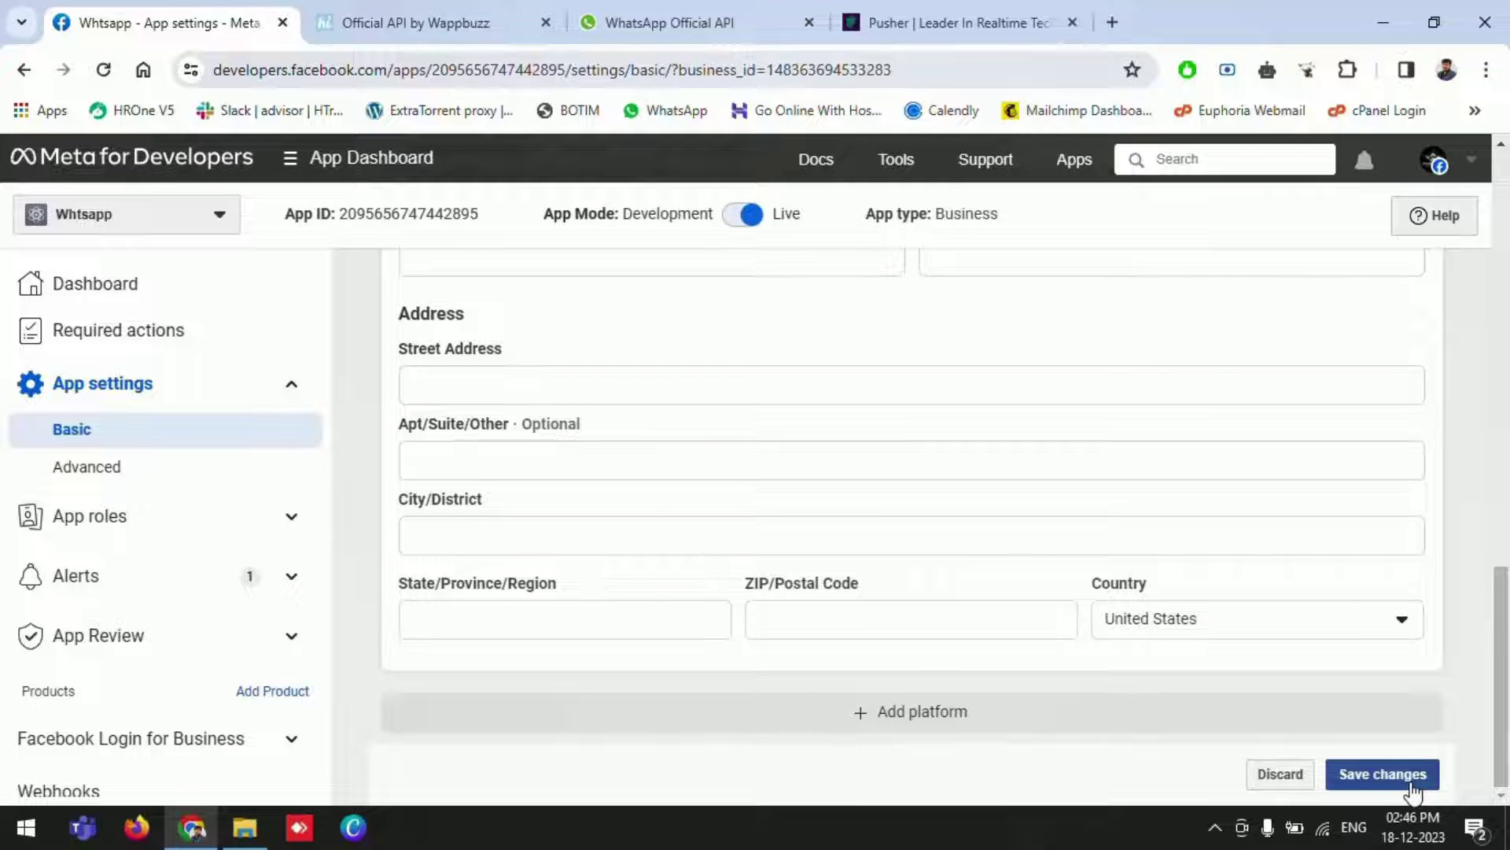
mouse_move(749, 189)
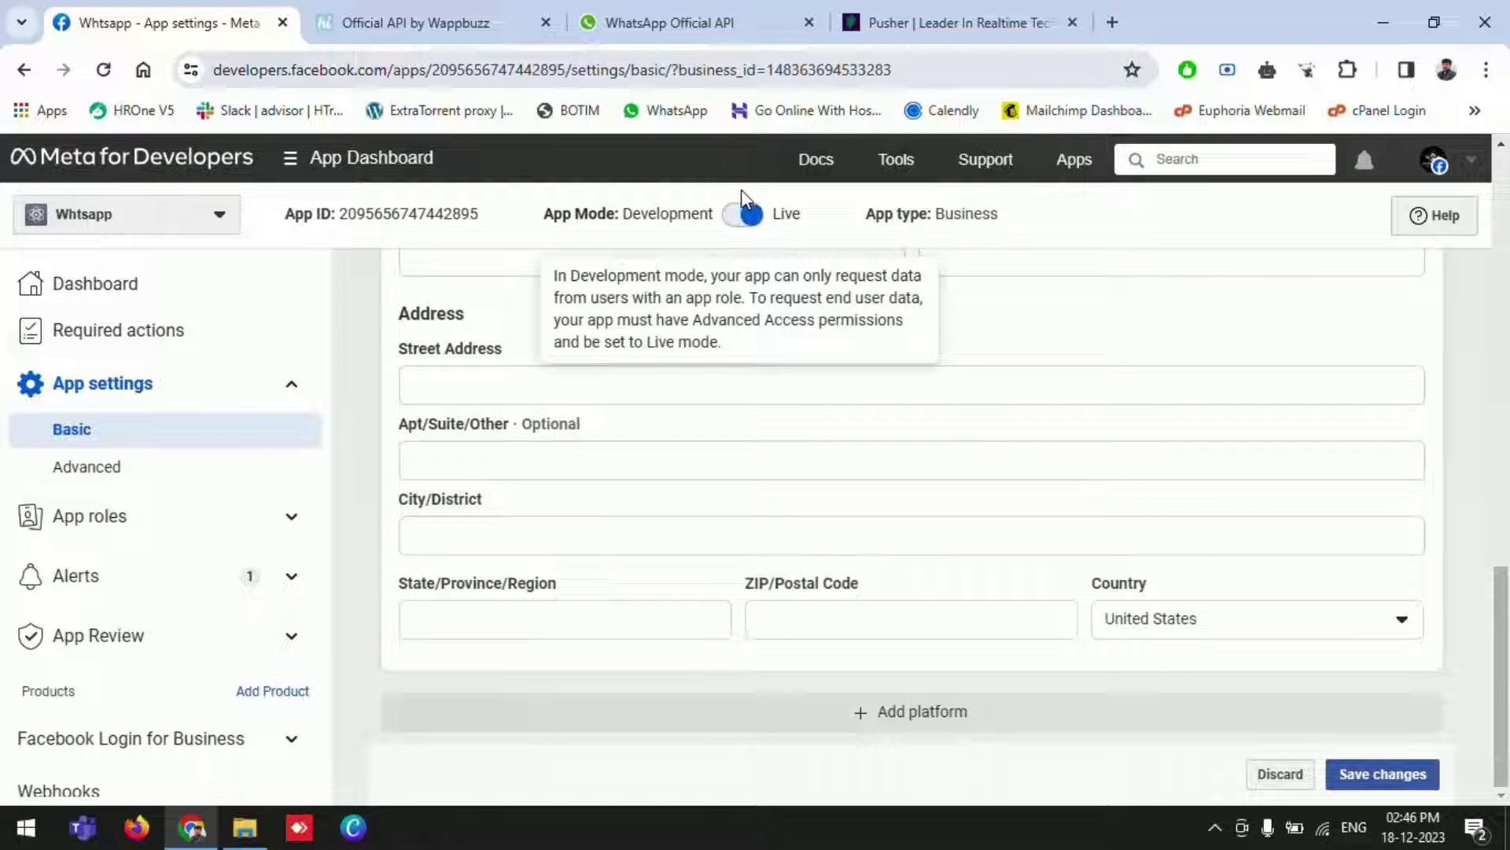
scroll(741, 191, "up", 10)
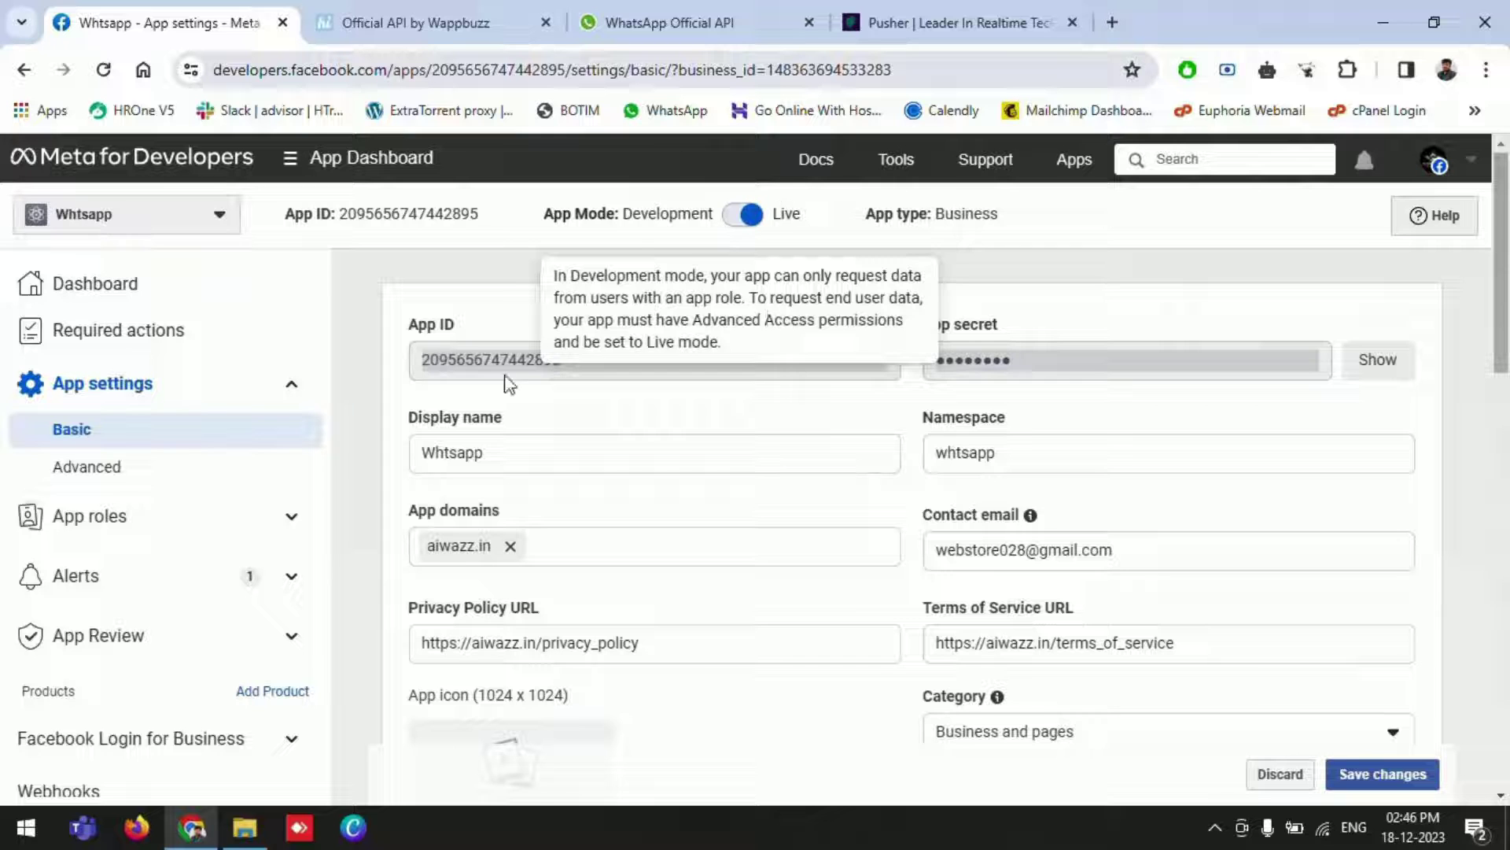
Open the WhatsApp product's Configuration page for the Whtsapp app and review its webhook and phone number sections.
scroll(975, 554, "down", 1)
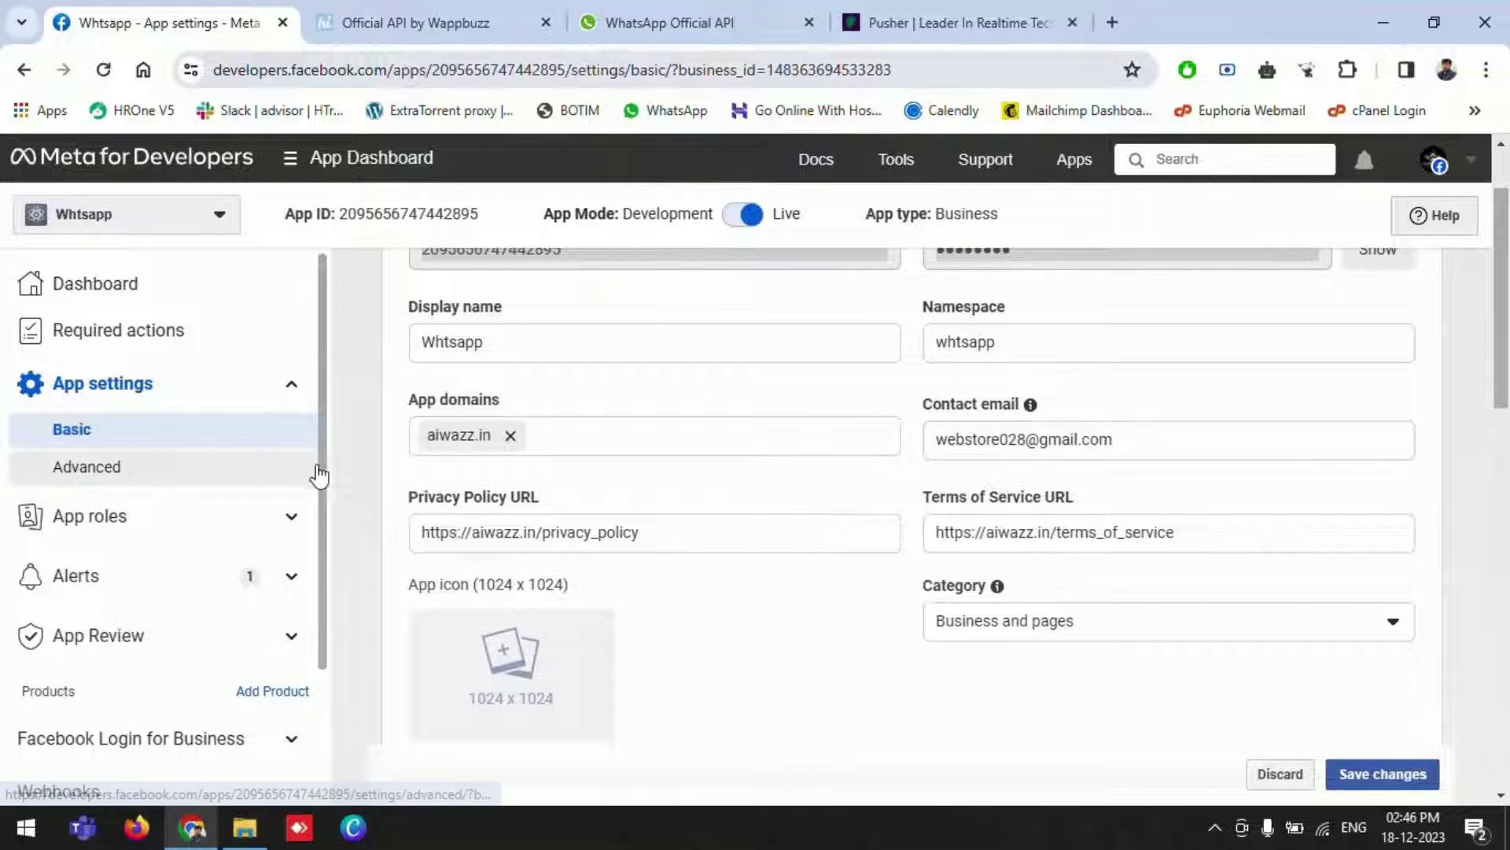
scroll(158, 586, "down", 2)
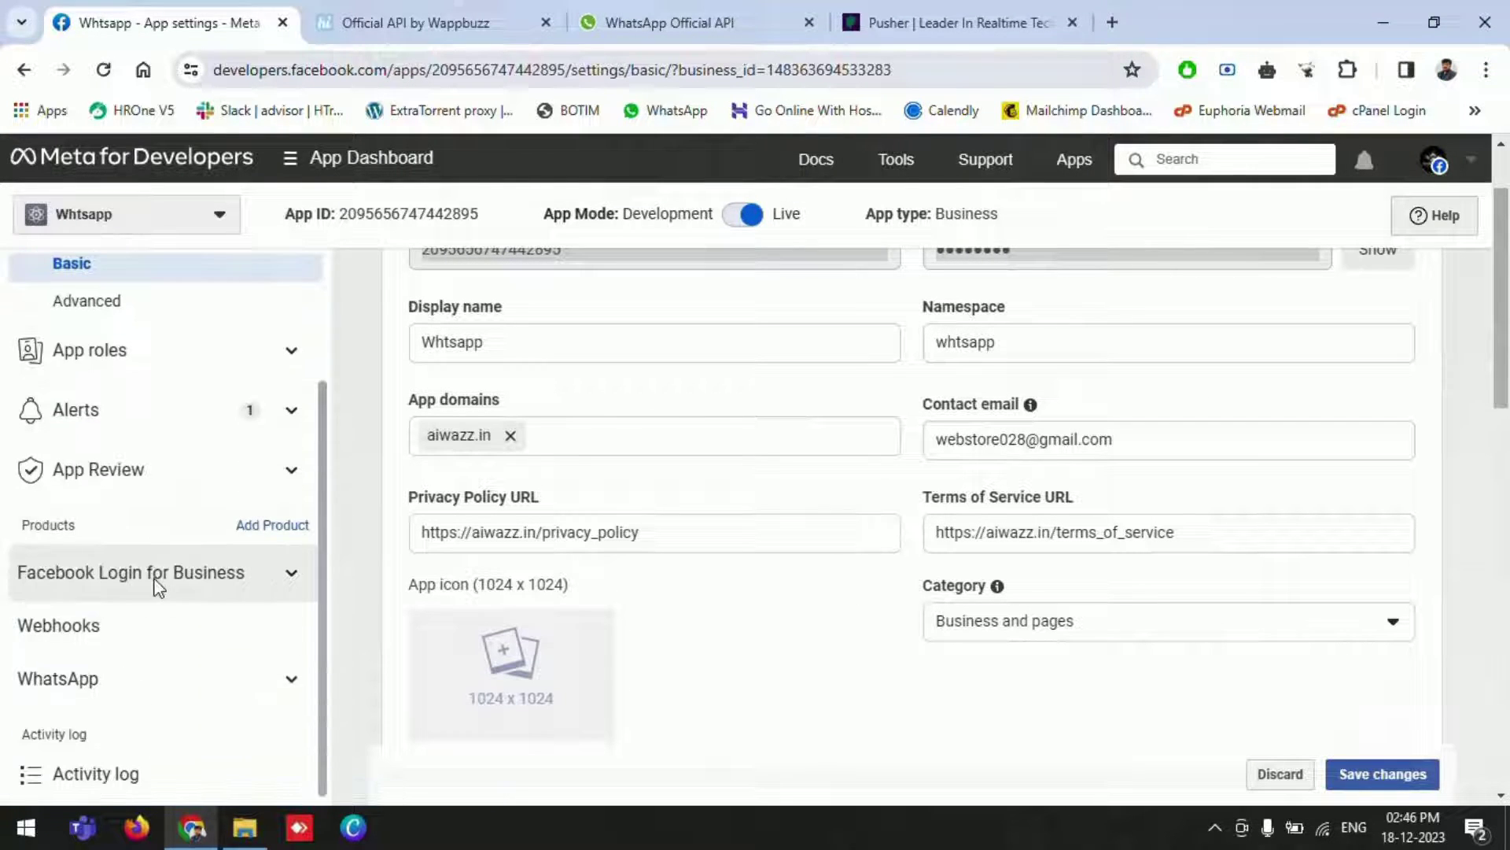
left_click(76, 685)
scroll(86, 676, "down", 2)
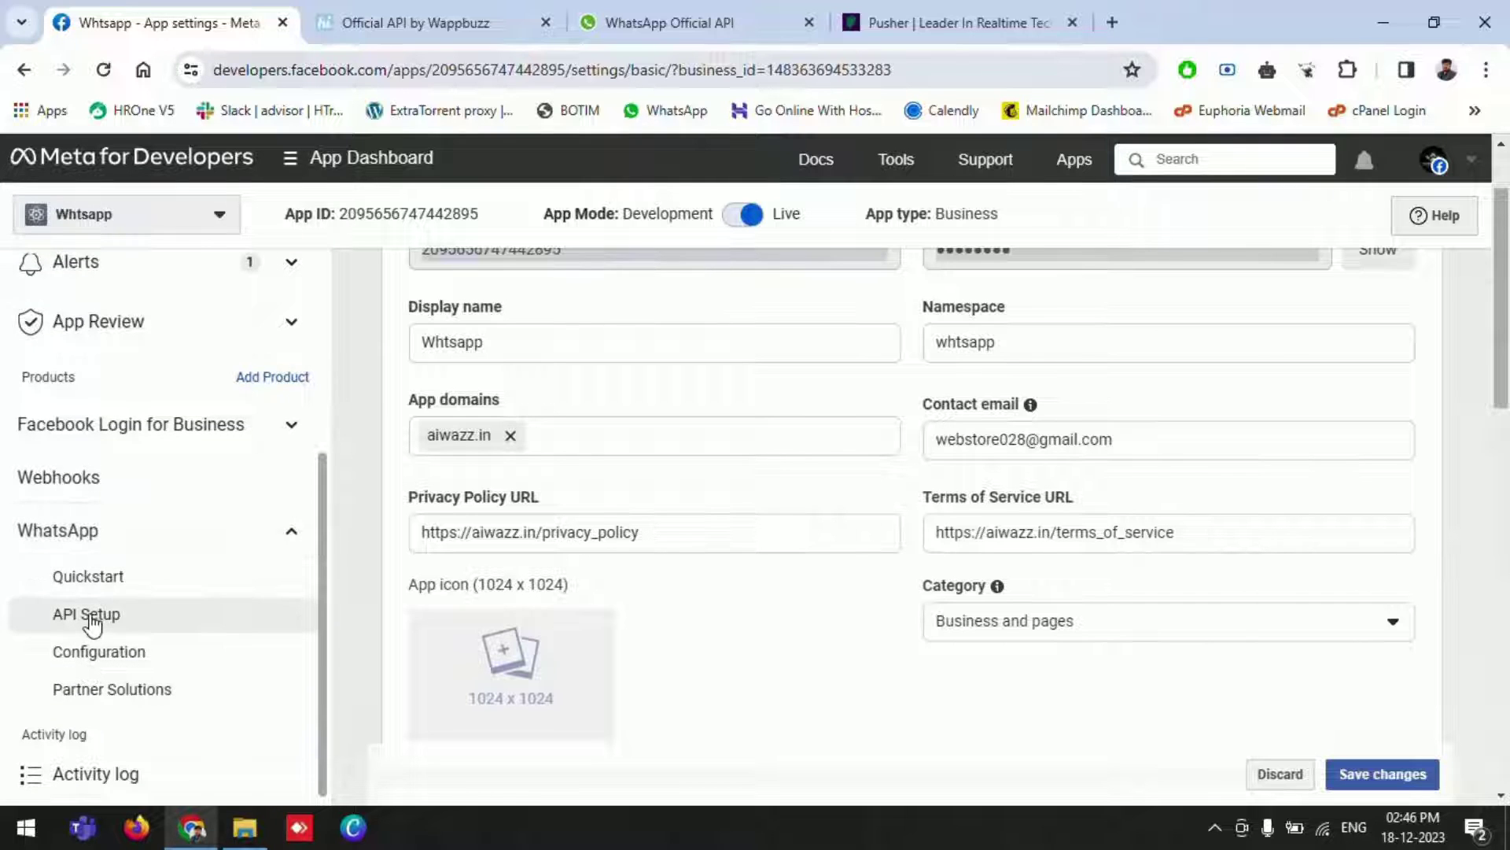
left_click(101, 653)
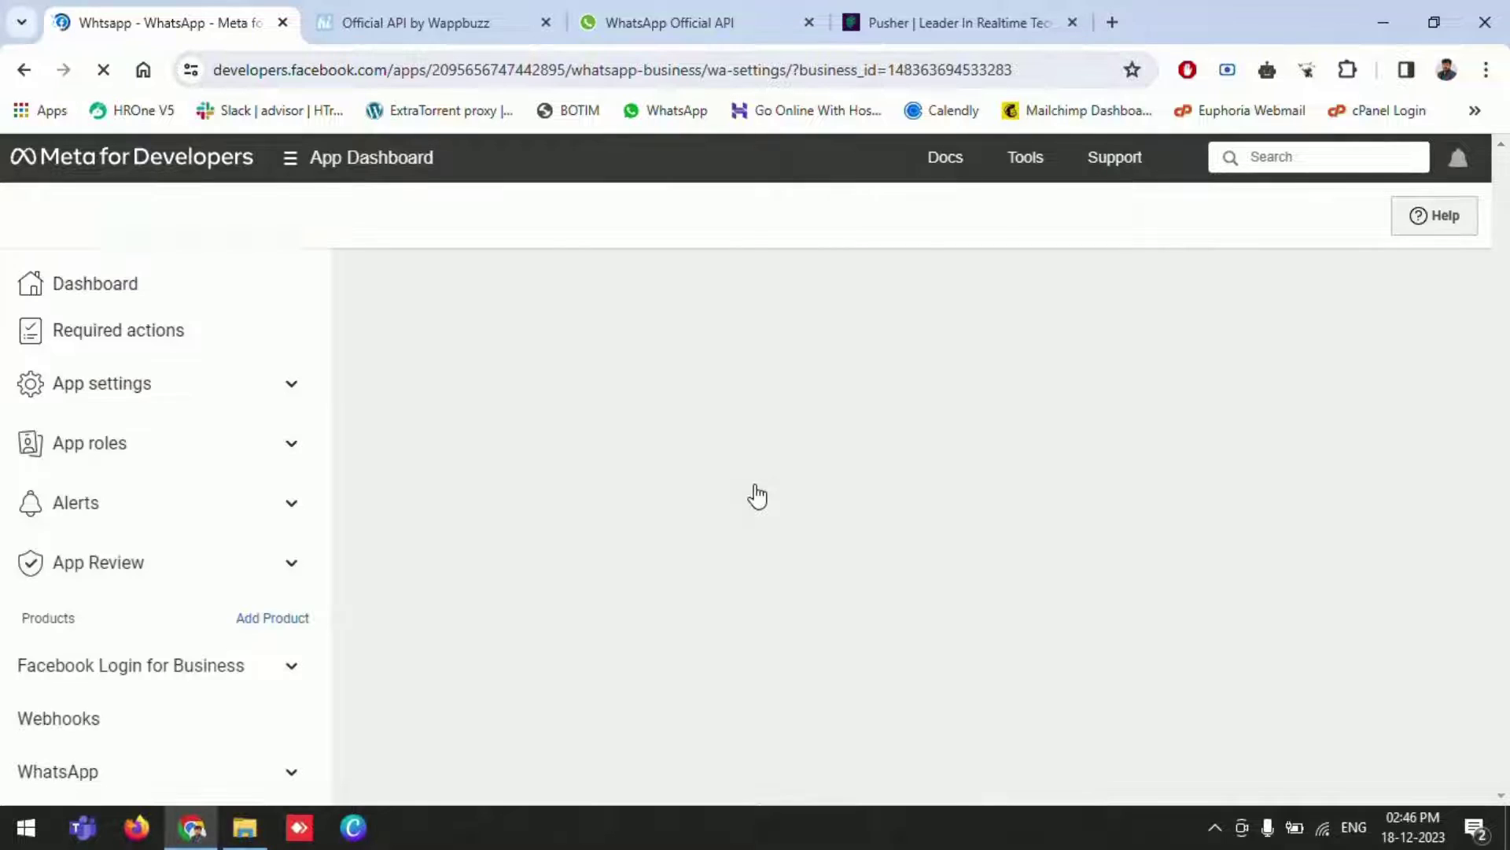
scroll(158, 574, "down", 3)
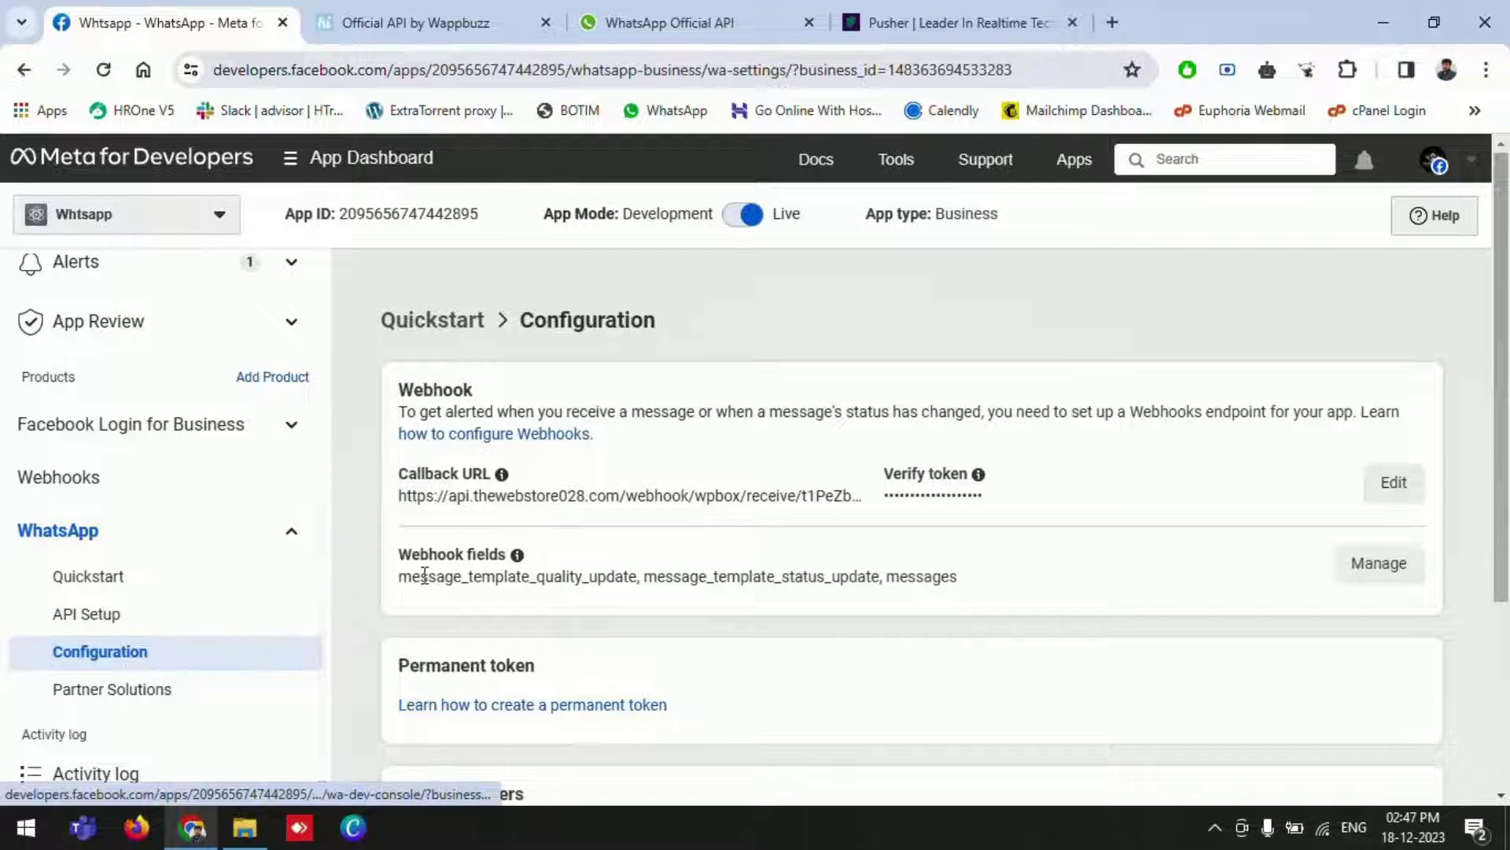
scroll(551, 512, "down", 3)
scroll(616, 494, "up", 3)
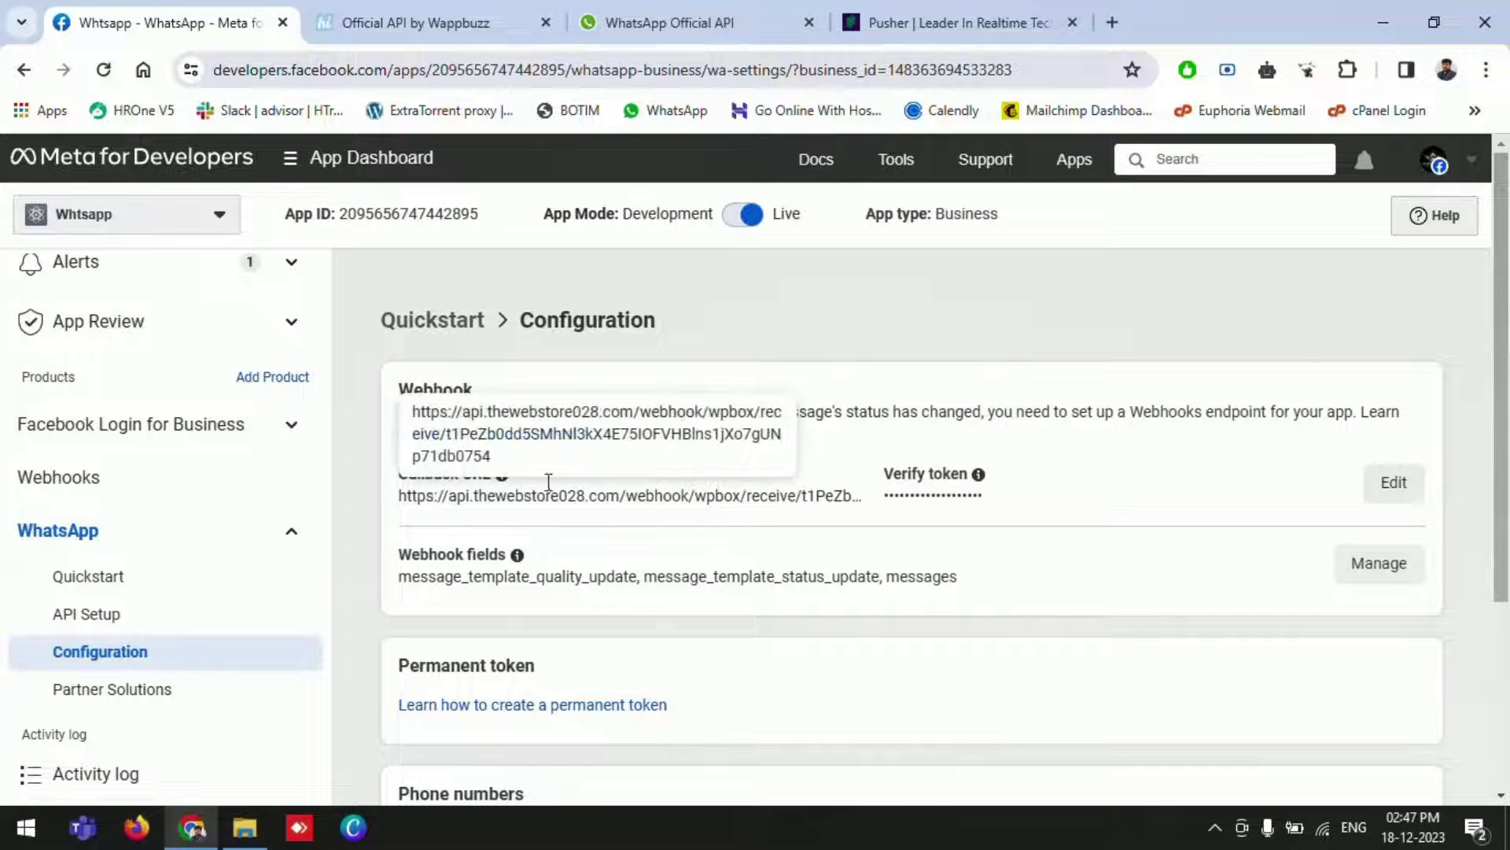
Switch to the WappBuzz setup page and highlight the callback URL and verify token given in Step 1.
left_click(414, 26)
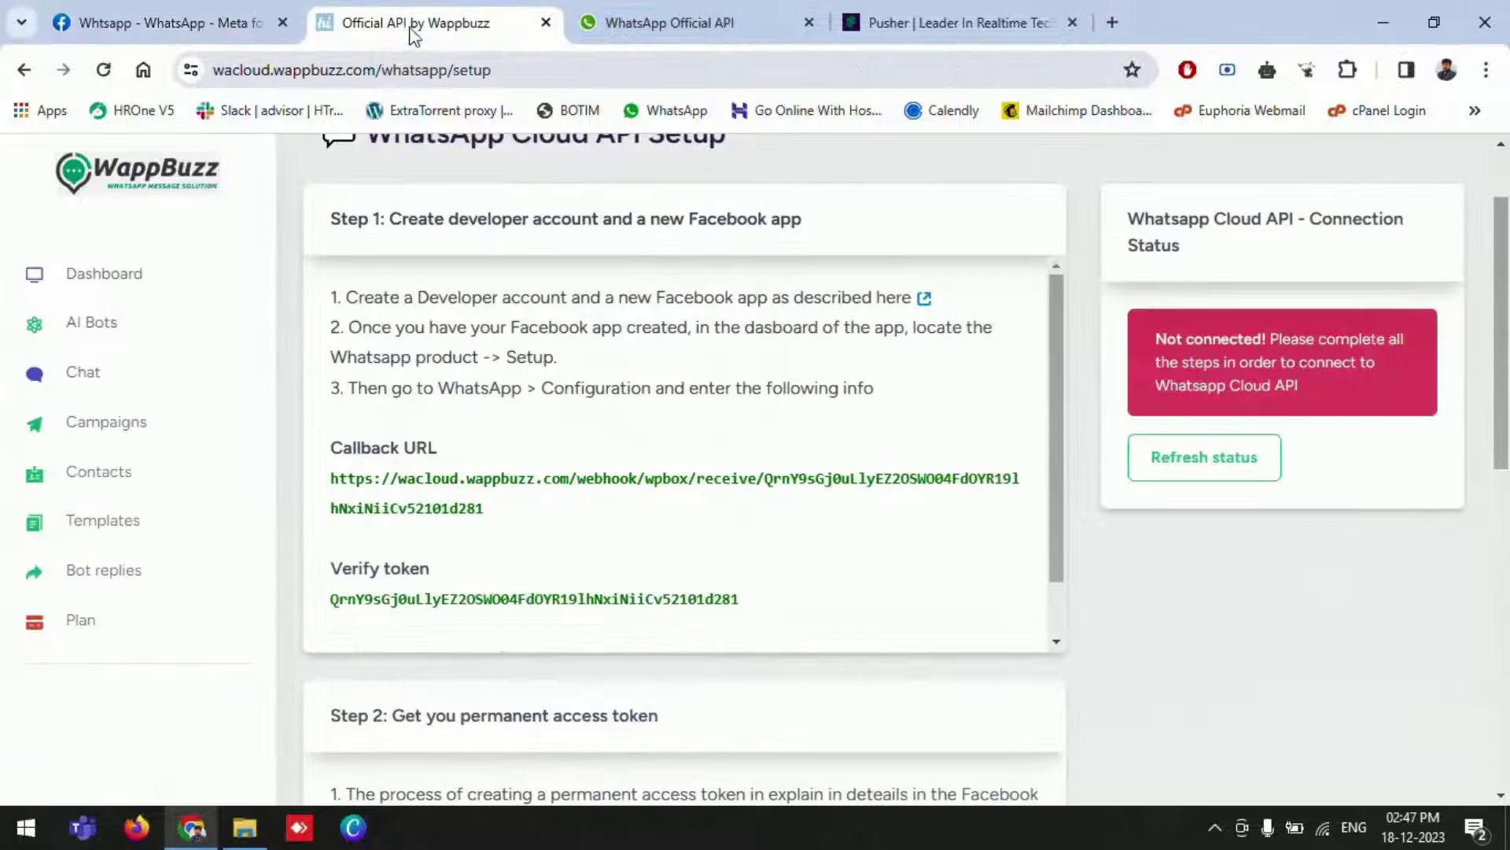
left_click_drag(327, 479, 500, 526)
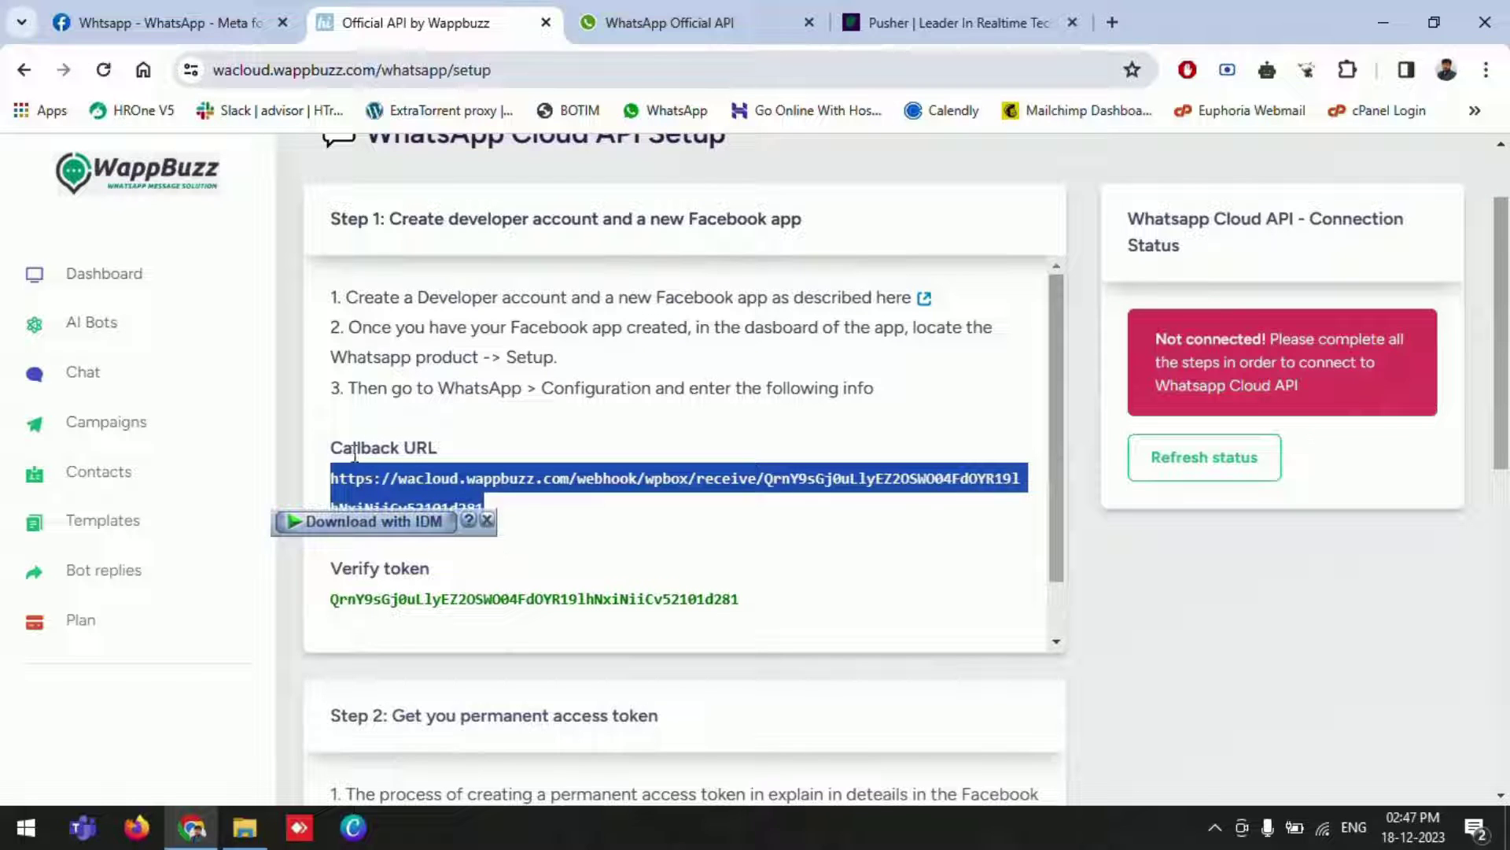
left_click_drag(330, 599, 732, 604)
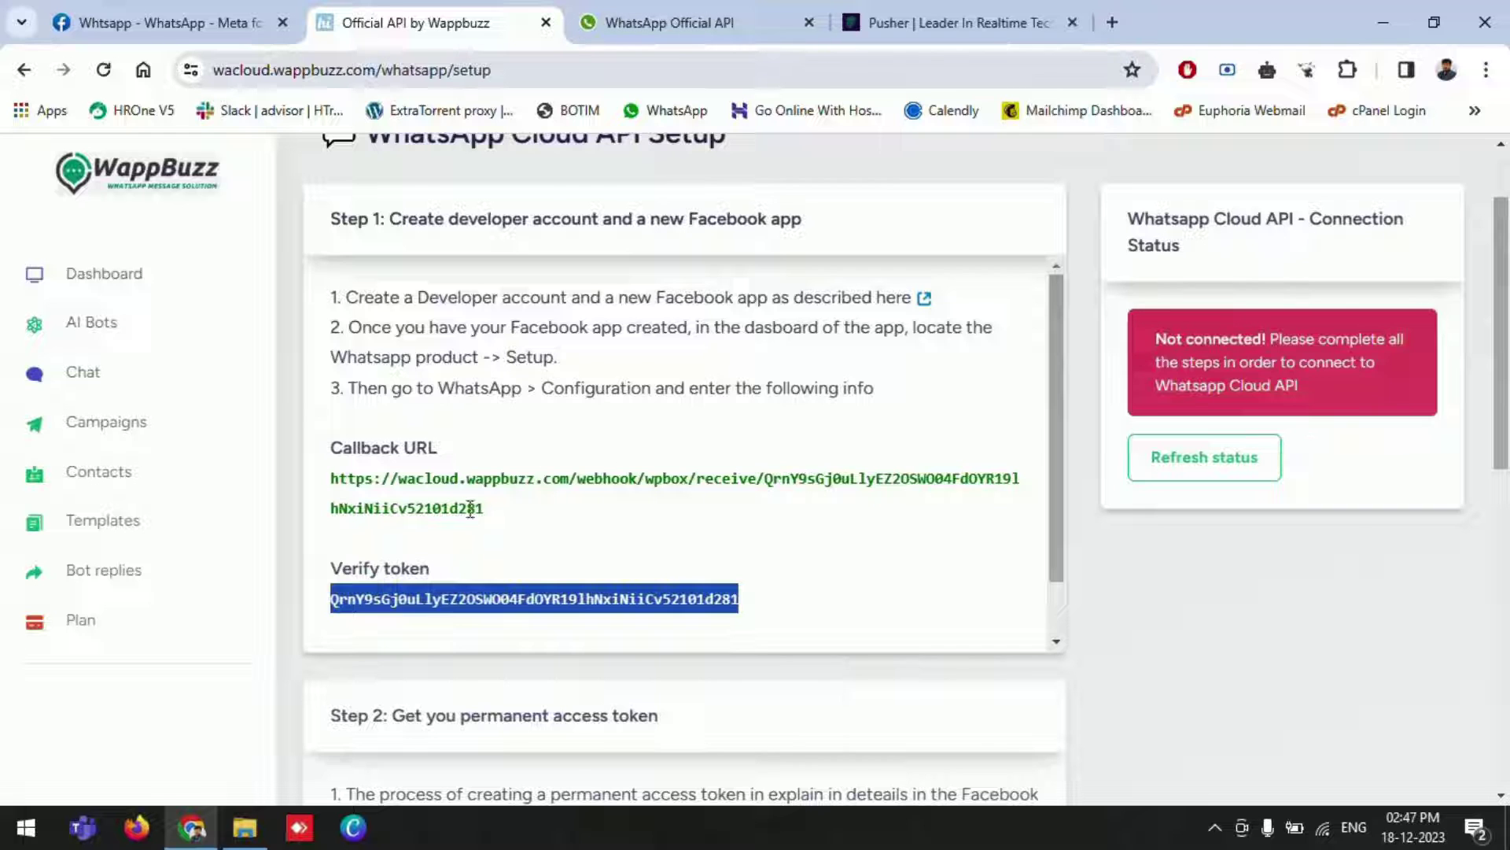
left_click_drag(510, 522, 330, 478)
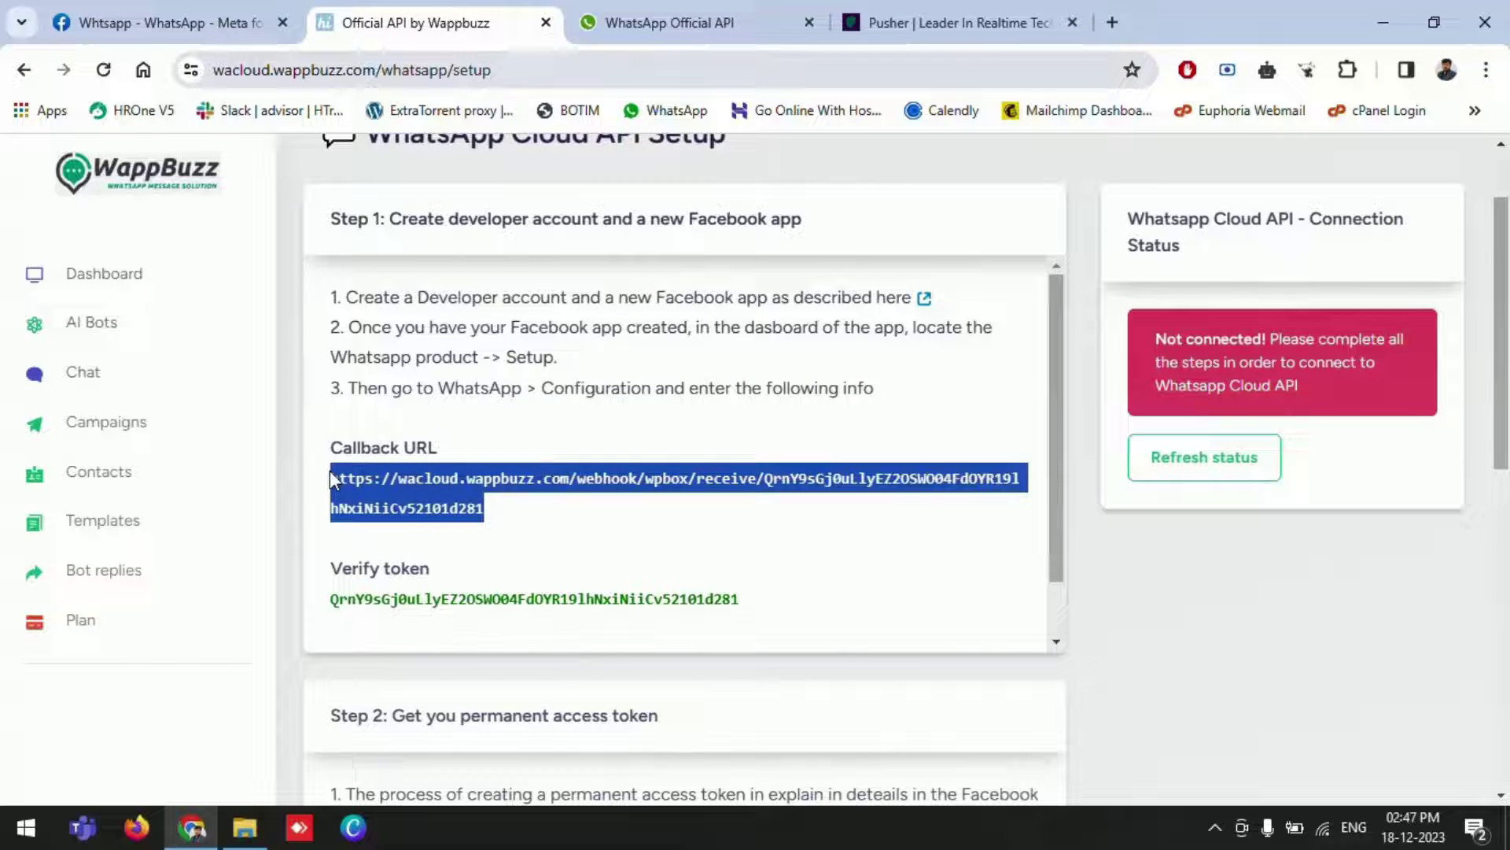
Open the Meta app's webhook callback URL editor, check its fields against the WappBuzz setup values, and close it without saving.
left_click(195, 32)
left_click(1400, 483)
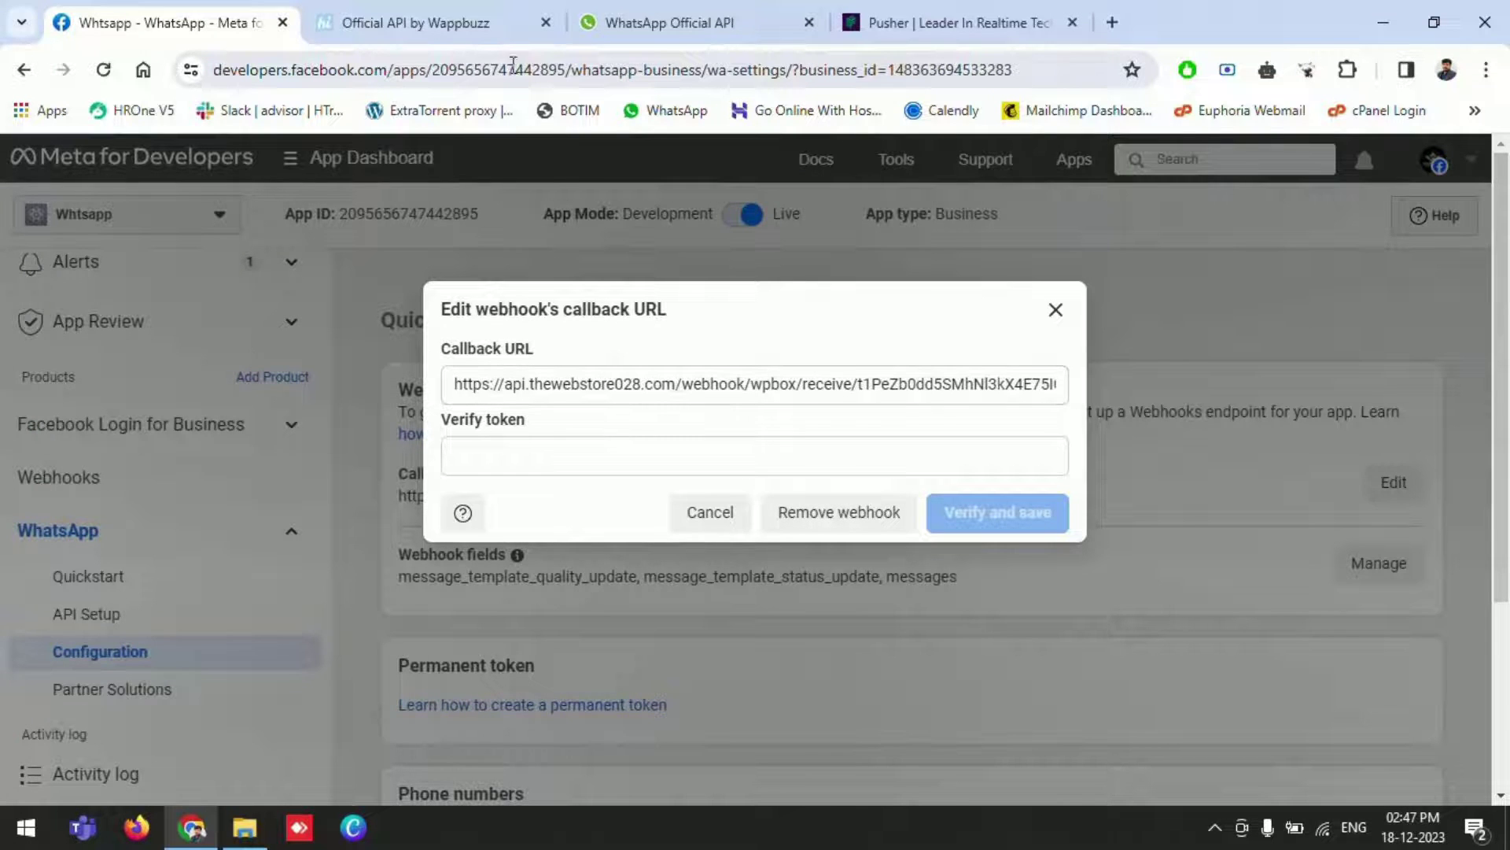
left_click(425, 22)
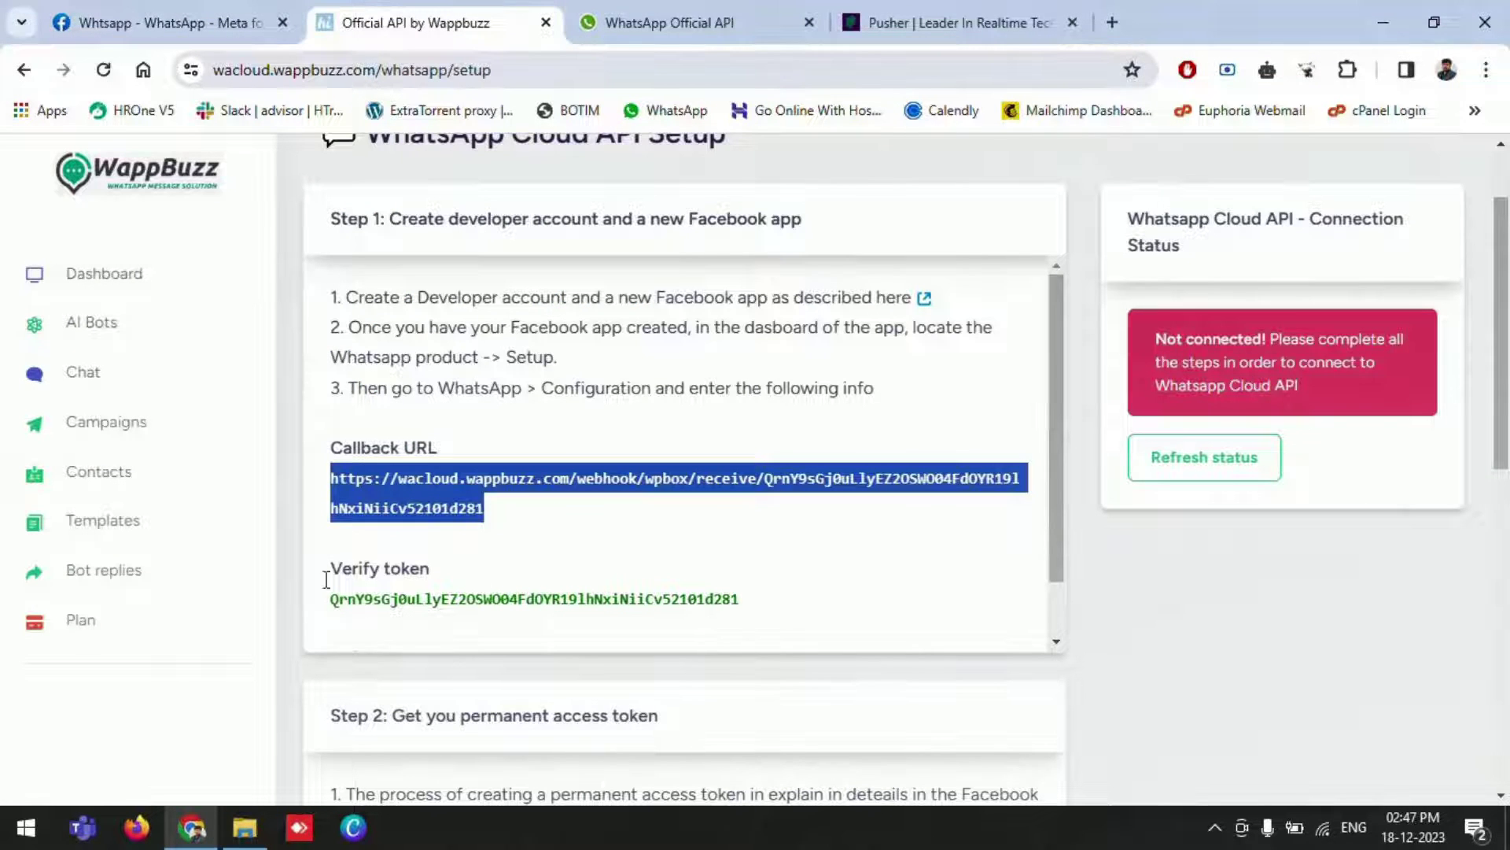
left_click(157, 23)
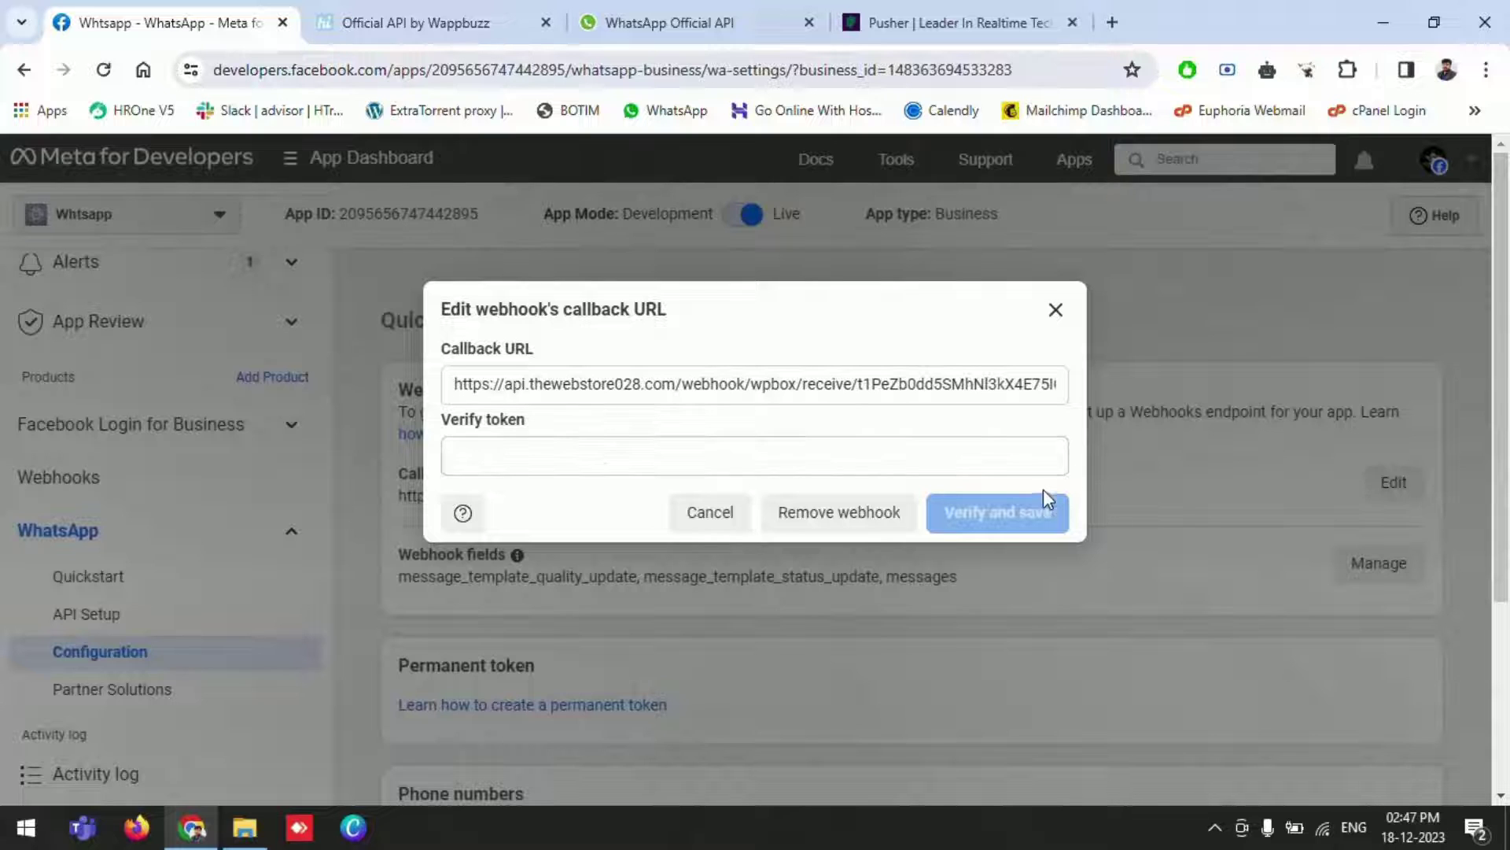
left_click(1056, 310)
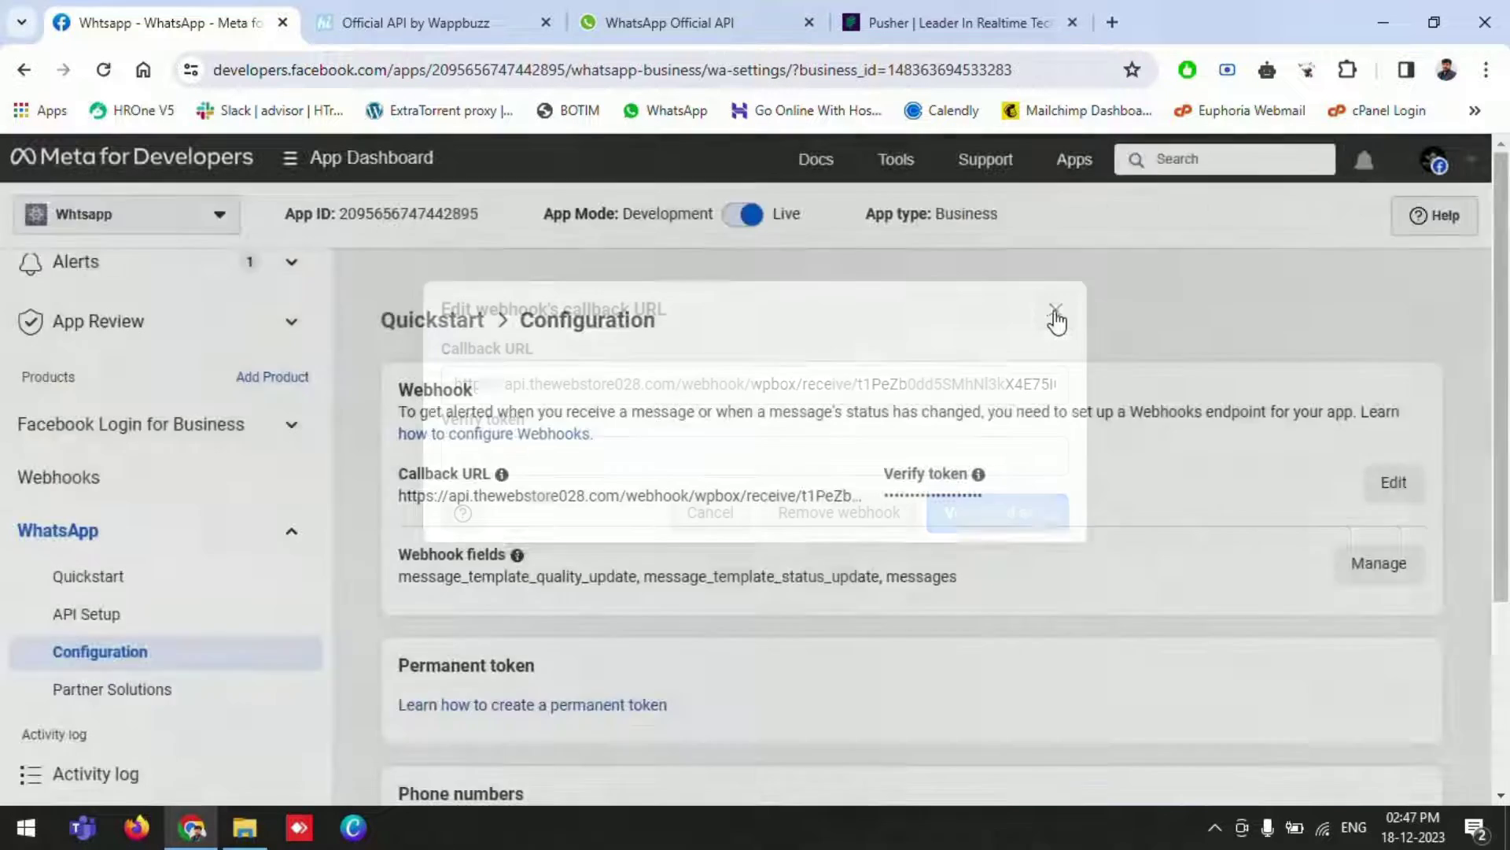
Highlight the callback URL on the Thewebstore028 setup page and compare it with the one in the Meta webhook configuration.
left_click(701, 23)
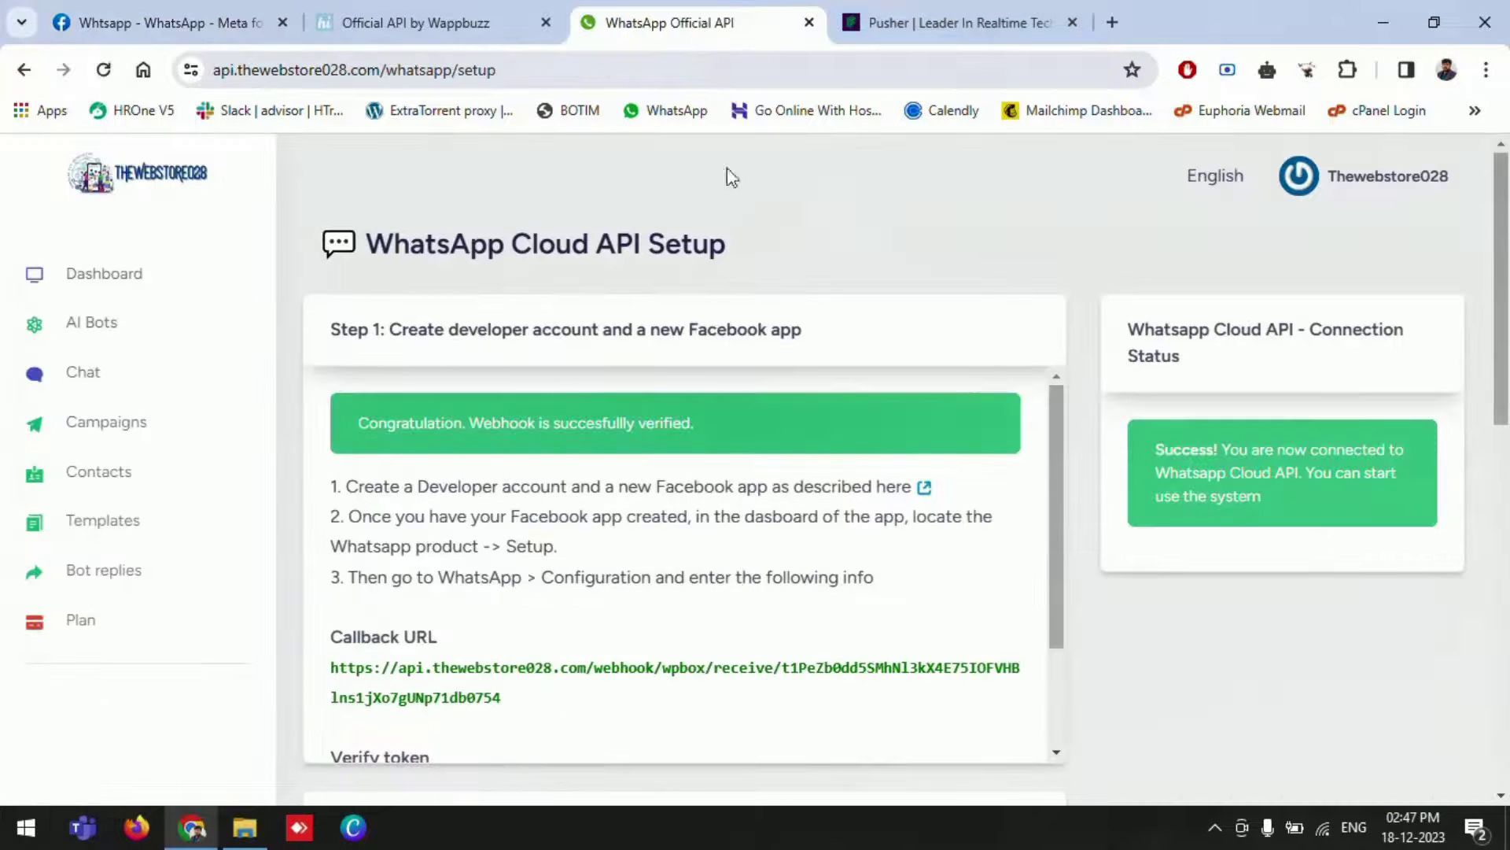
scroll(645, 445, "down", 4)
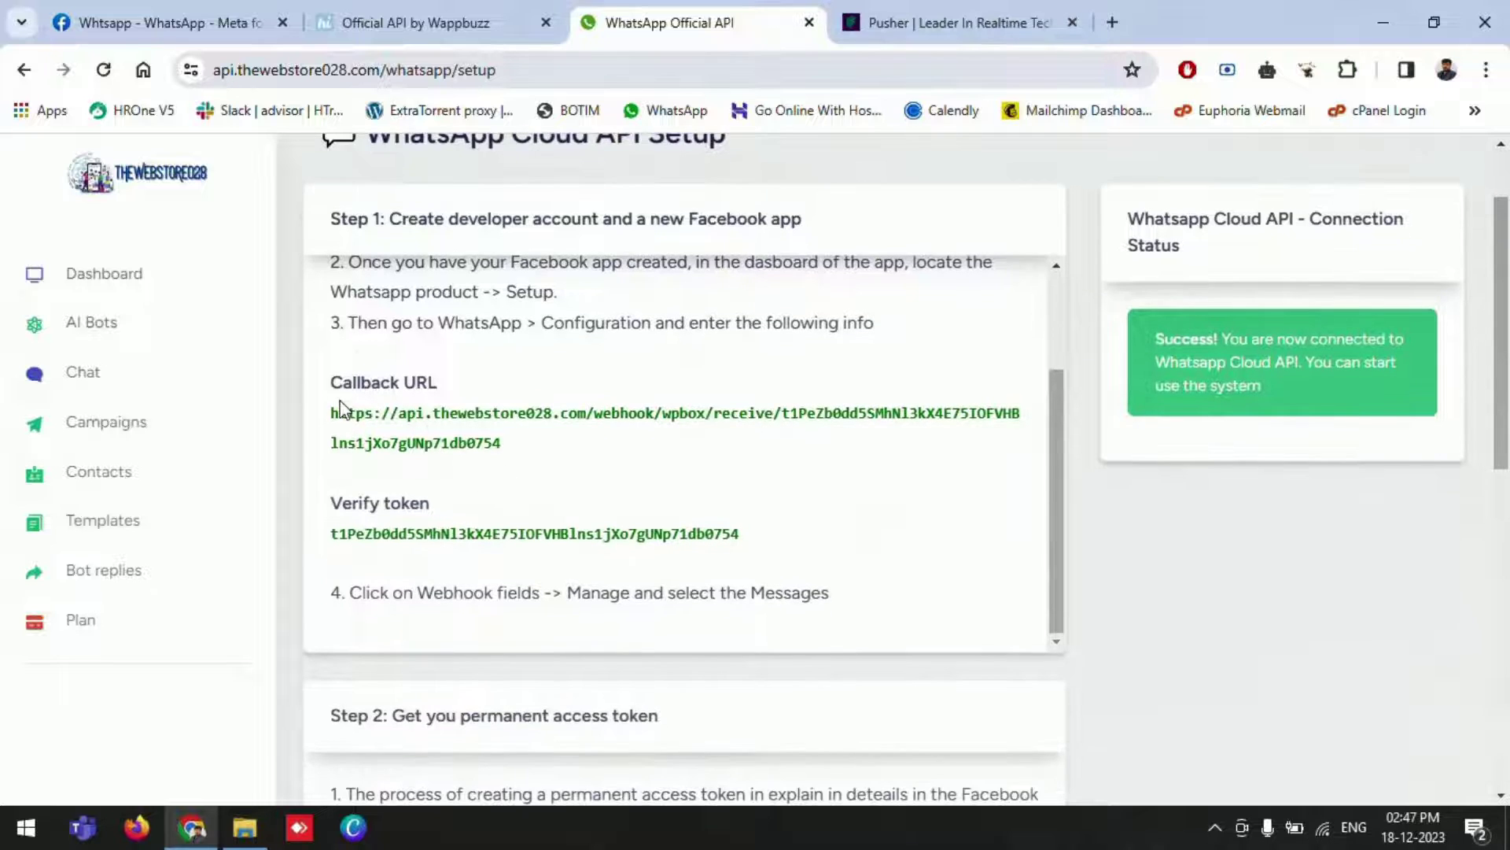
left_click_drag(506, 447, 329, 412)
left_click(167, 14)
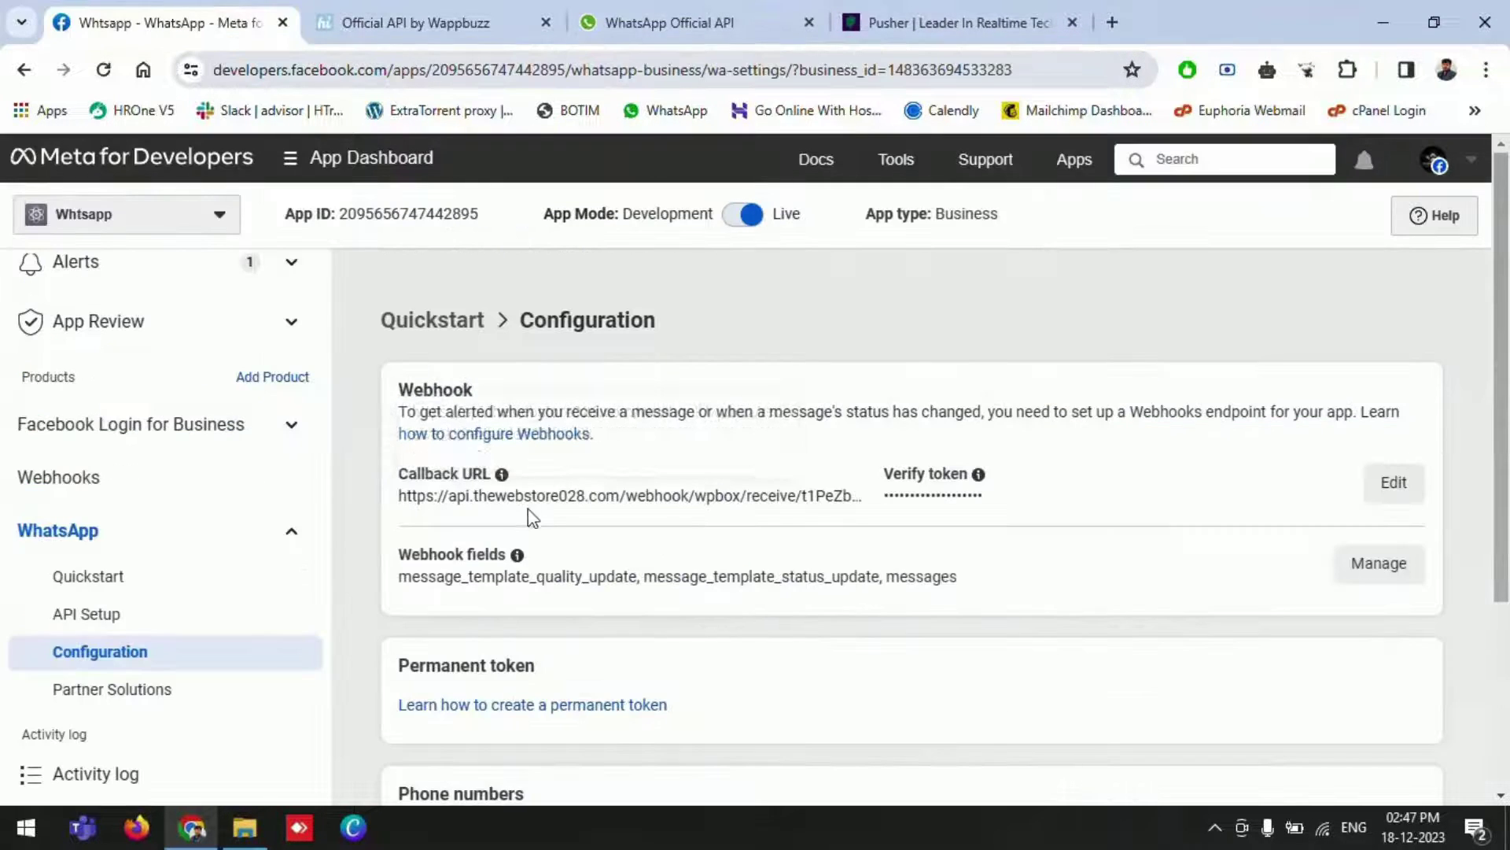
Close the Pusher website and return to the Meta app's webhook configuration to check the verify token.
left_click(936, 22)
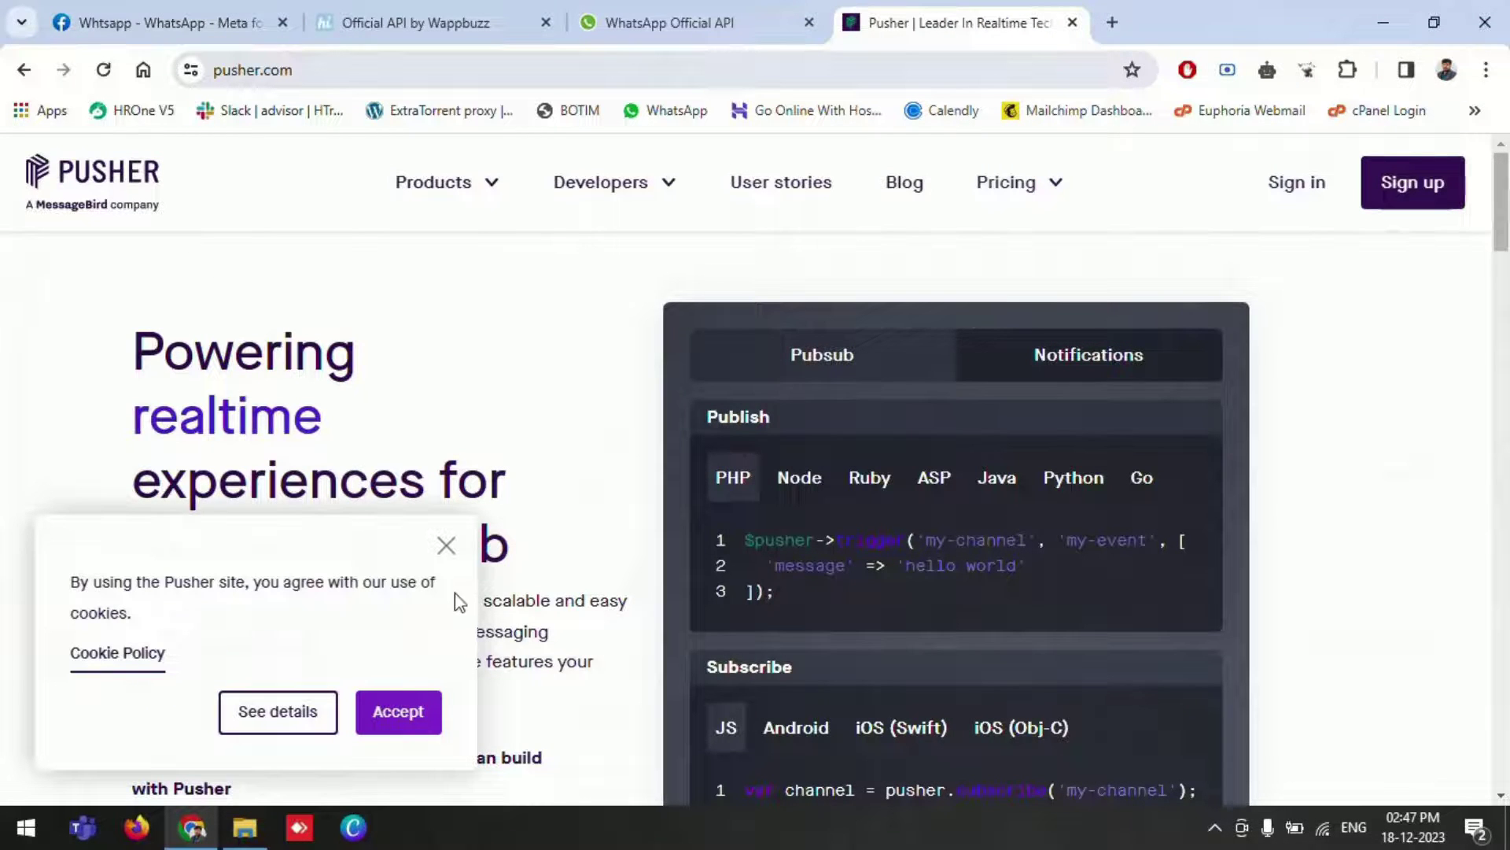
left_click(1073, 23)
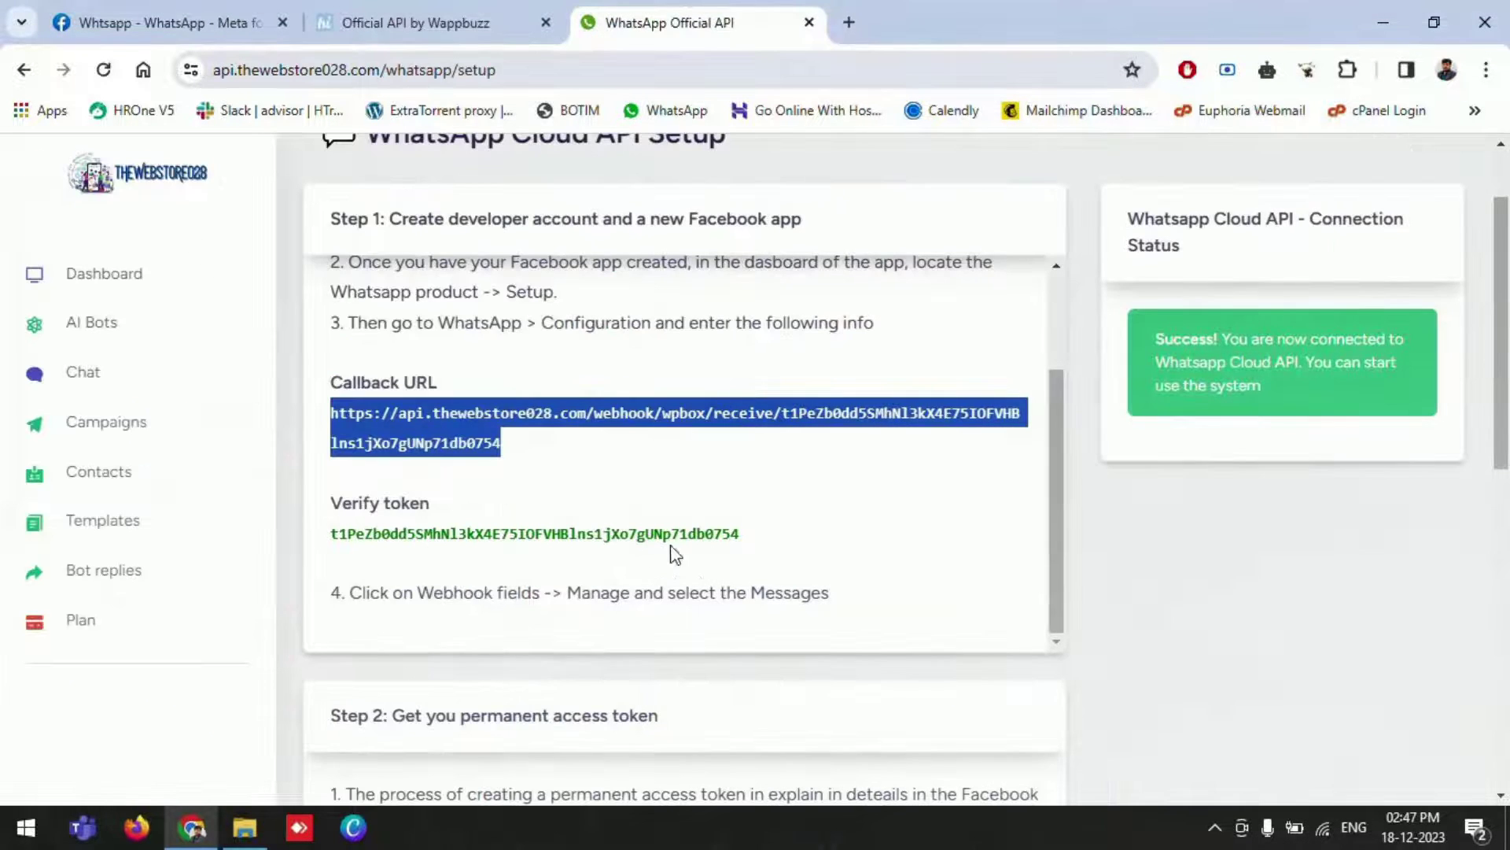
left_click(157, 28)
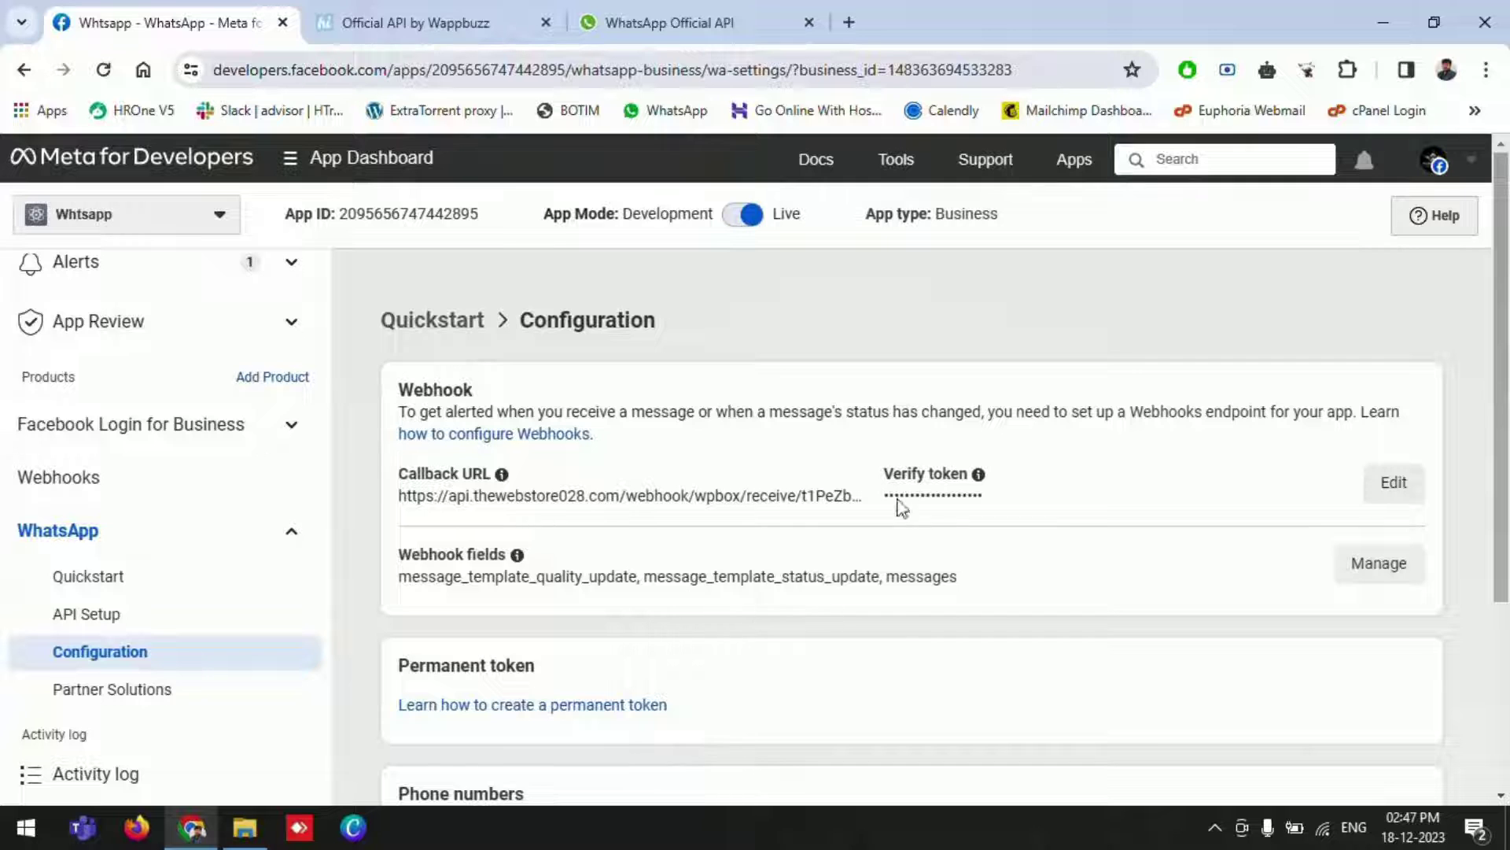
Review the permanent access token, phone number ID and business account ID fields in Steps 2 and 3 of the Thewebstore028 setup page.
left_click(479, 31)
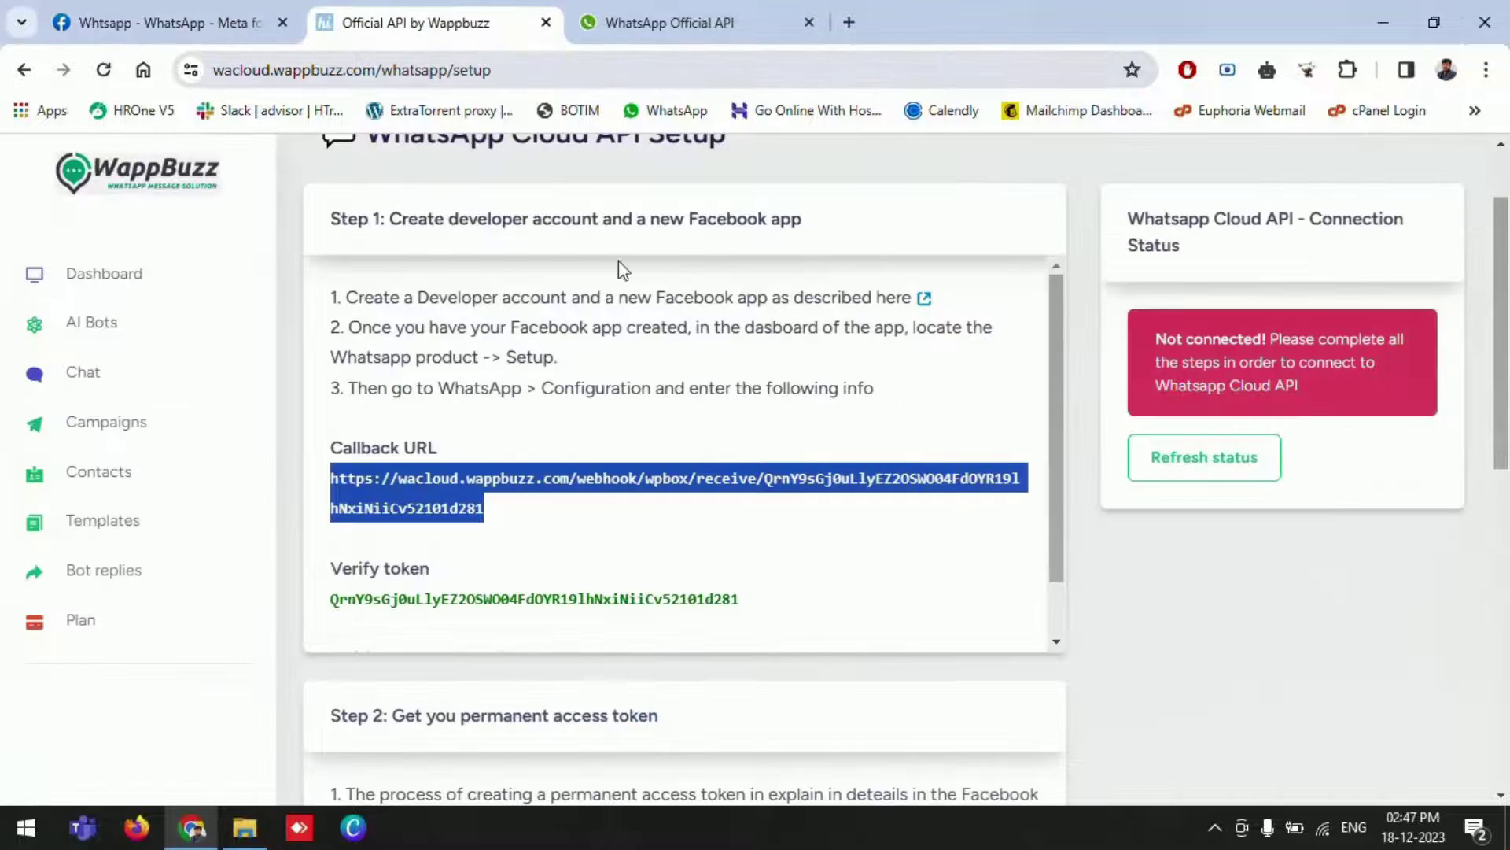
scroll(722, 575, "down", 2)
left_click(669, 22)
scroll(566, 551, "down", 3)
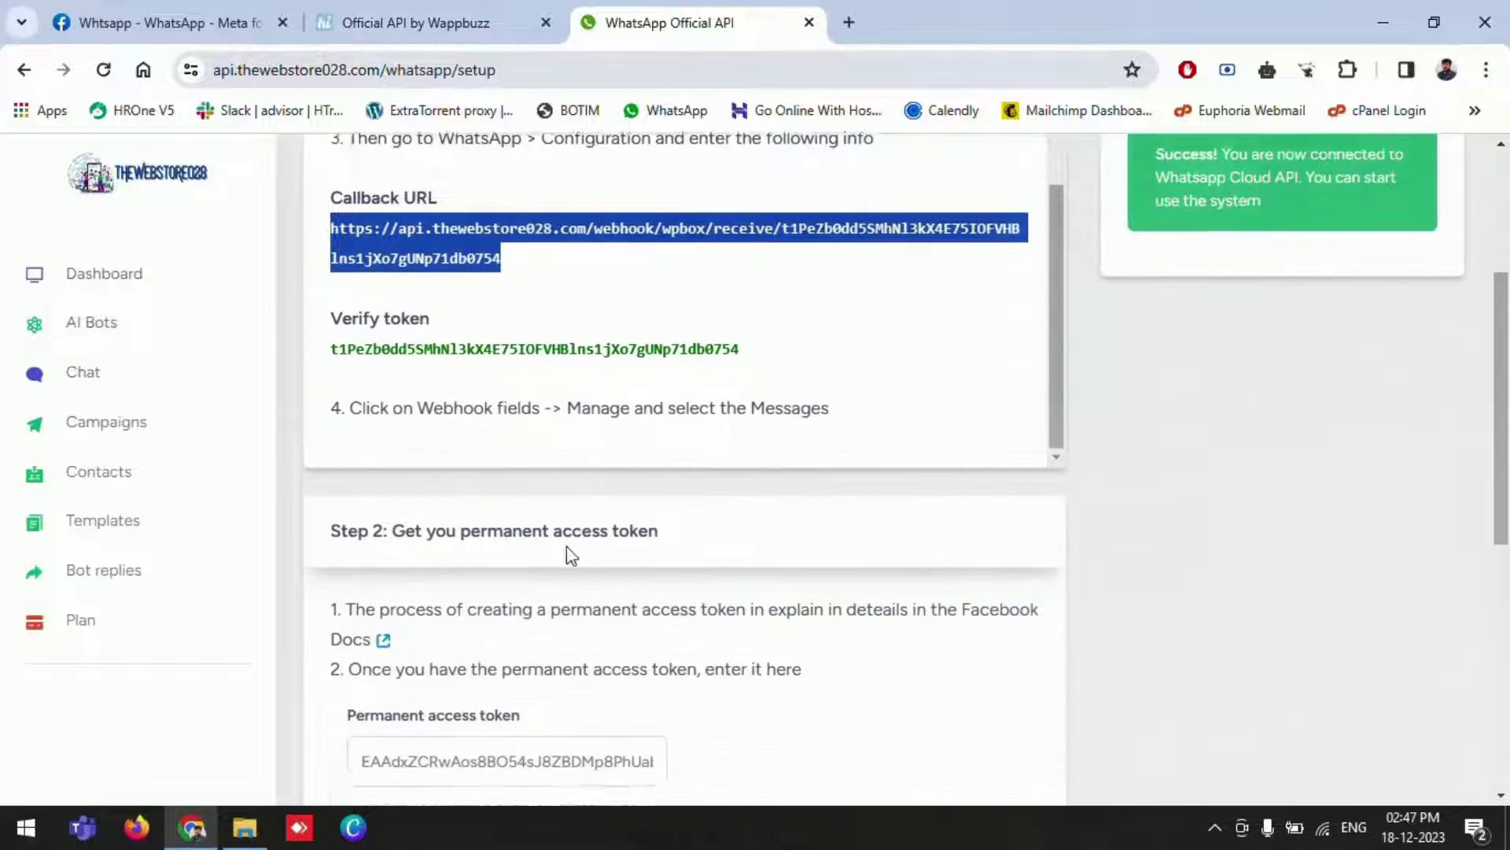
scroll(551, 315, "down", 4)
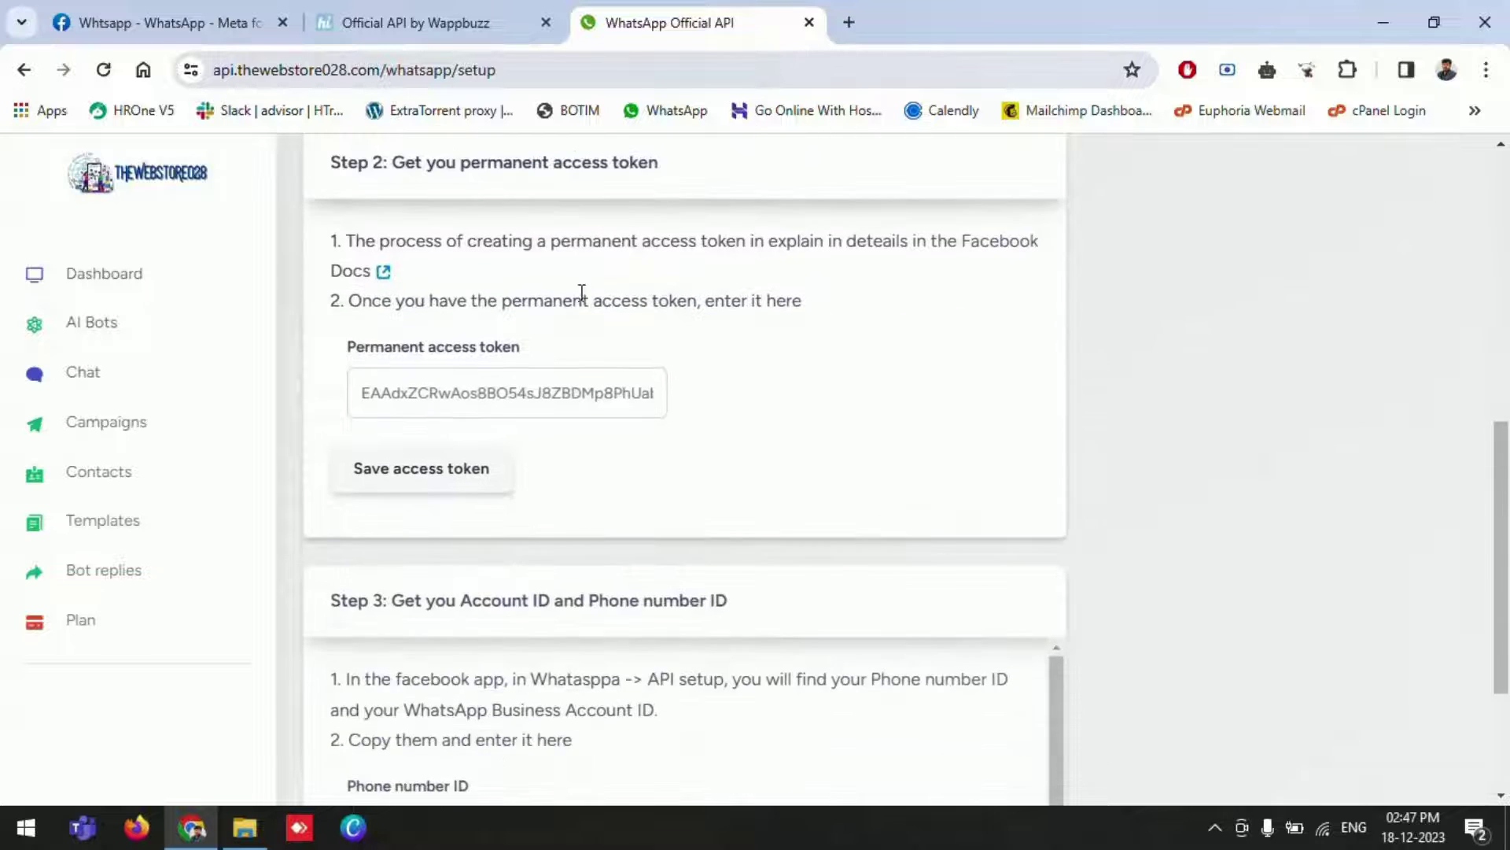
scroll(587, 283, "down", 3)
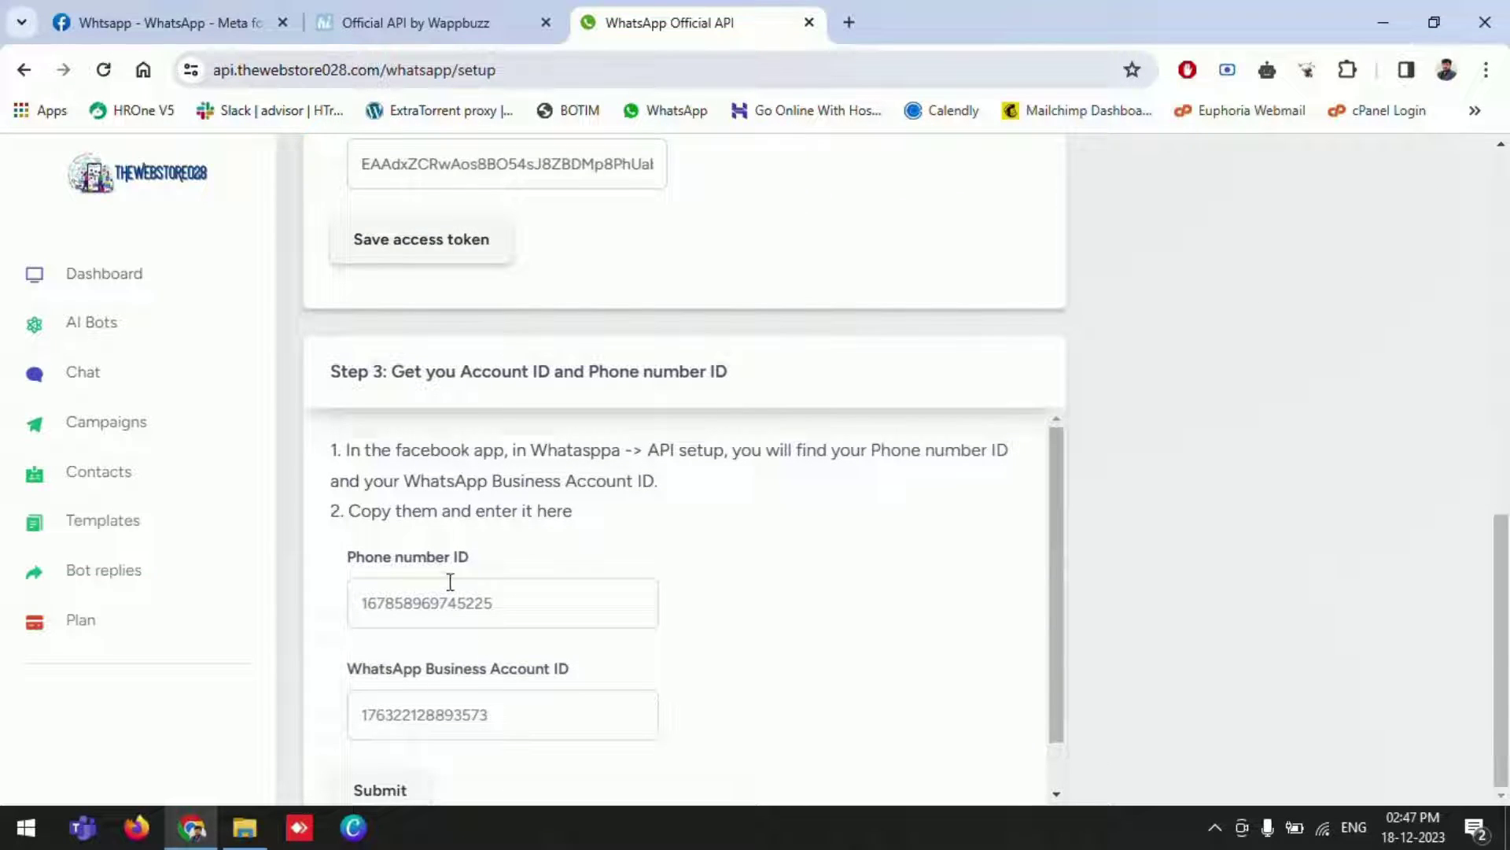
Open the Meta app's WhatsApp API Setup page and check the available From phone numbers and their IDs.
left_click(187, 22)
scroll(472, 499, "down", 2)
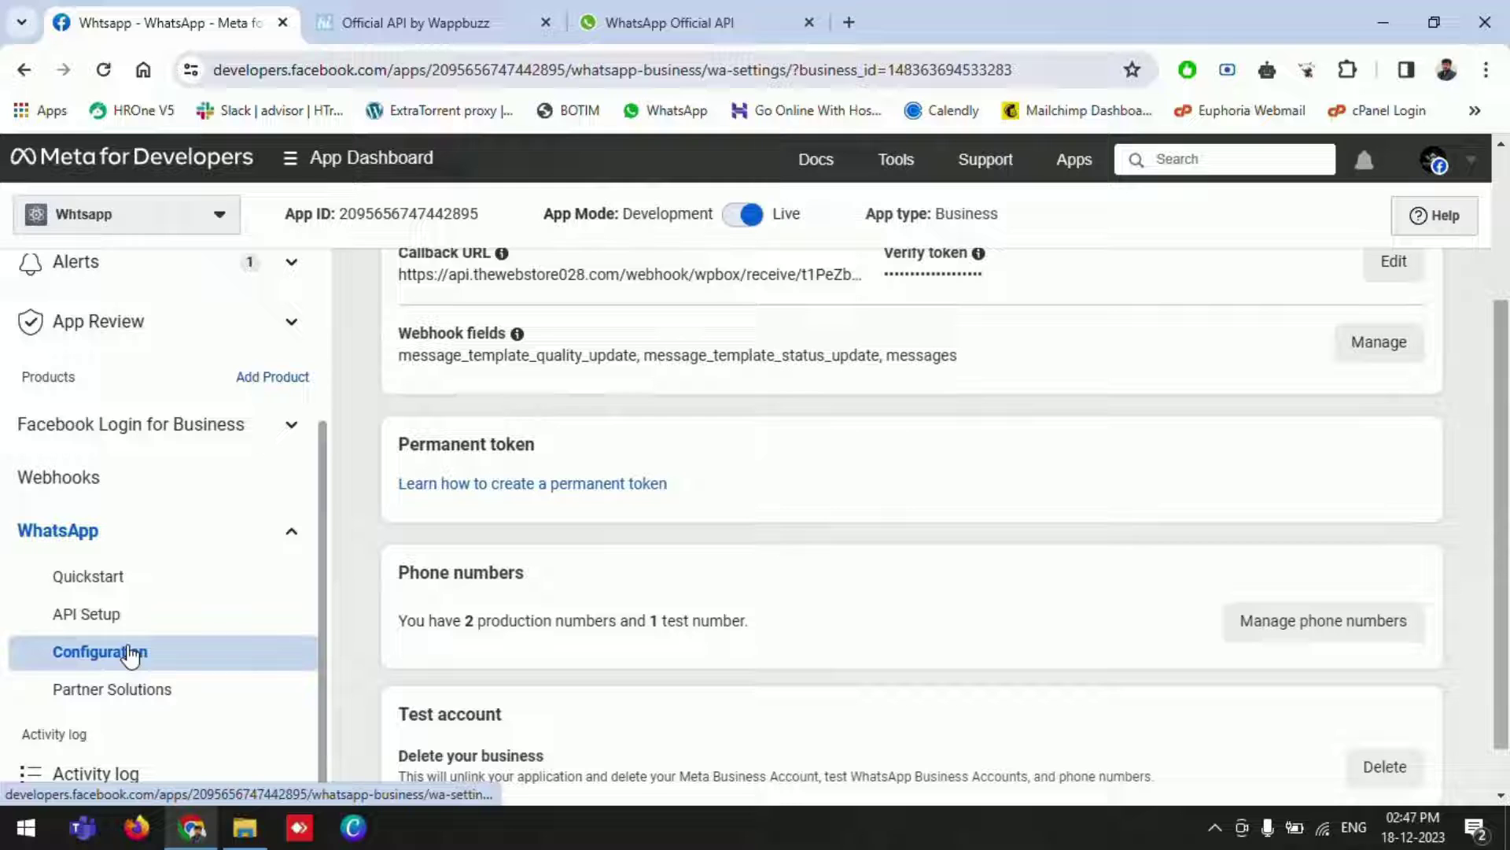
left_click(118, 620)
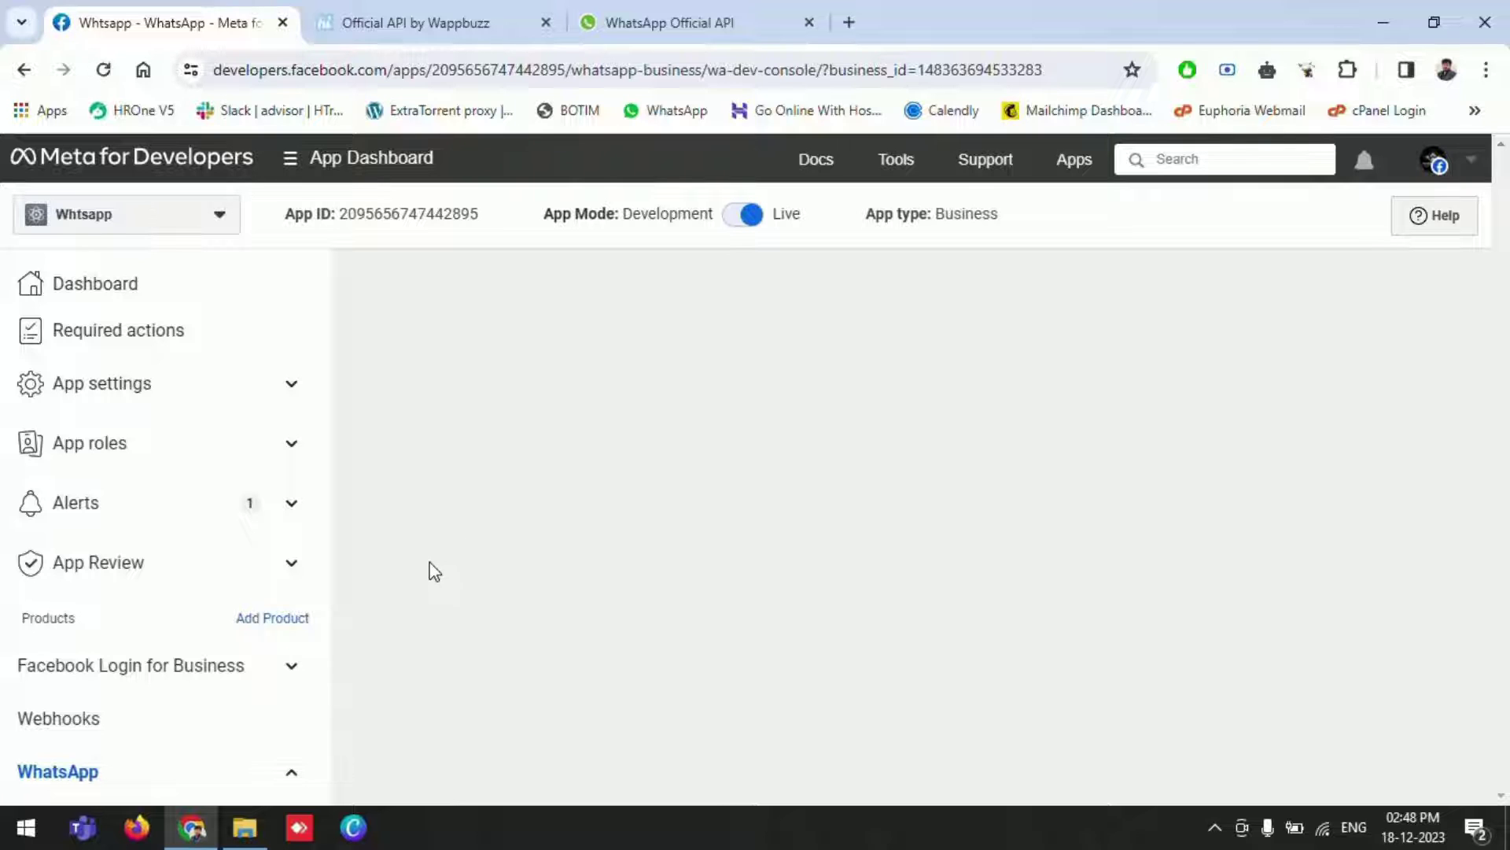
scroll(400, 522, "down", 2)
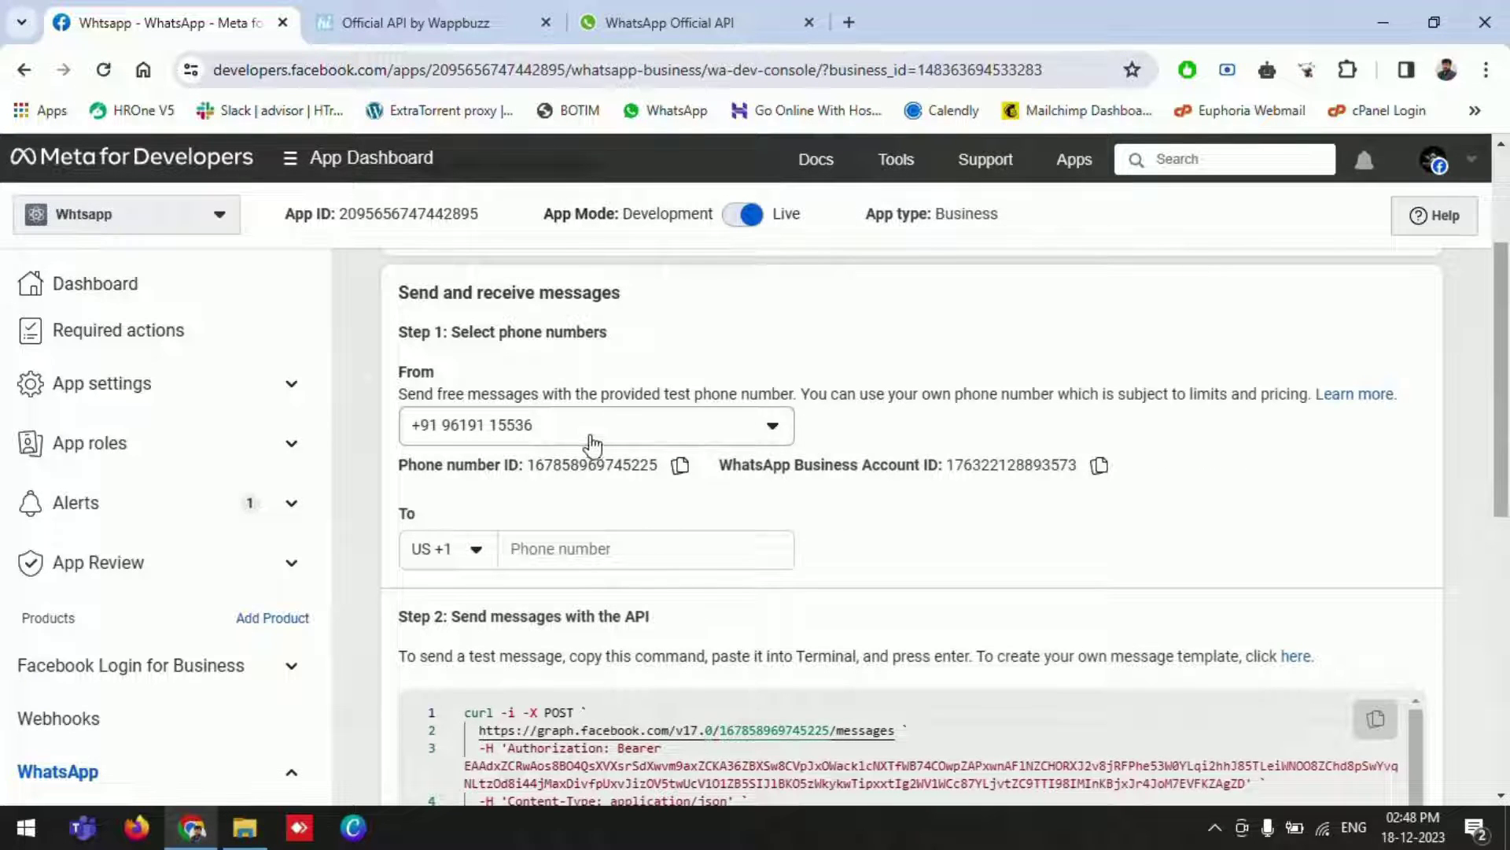
left_click(526, 429)
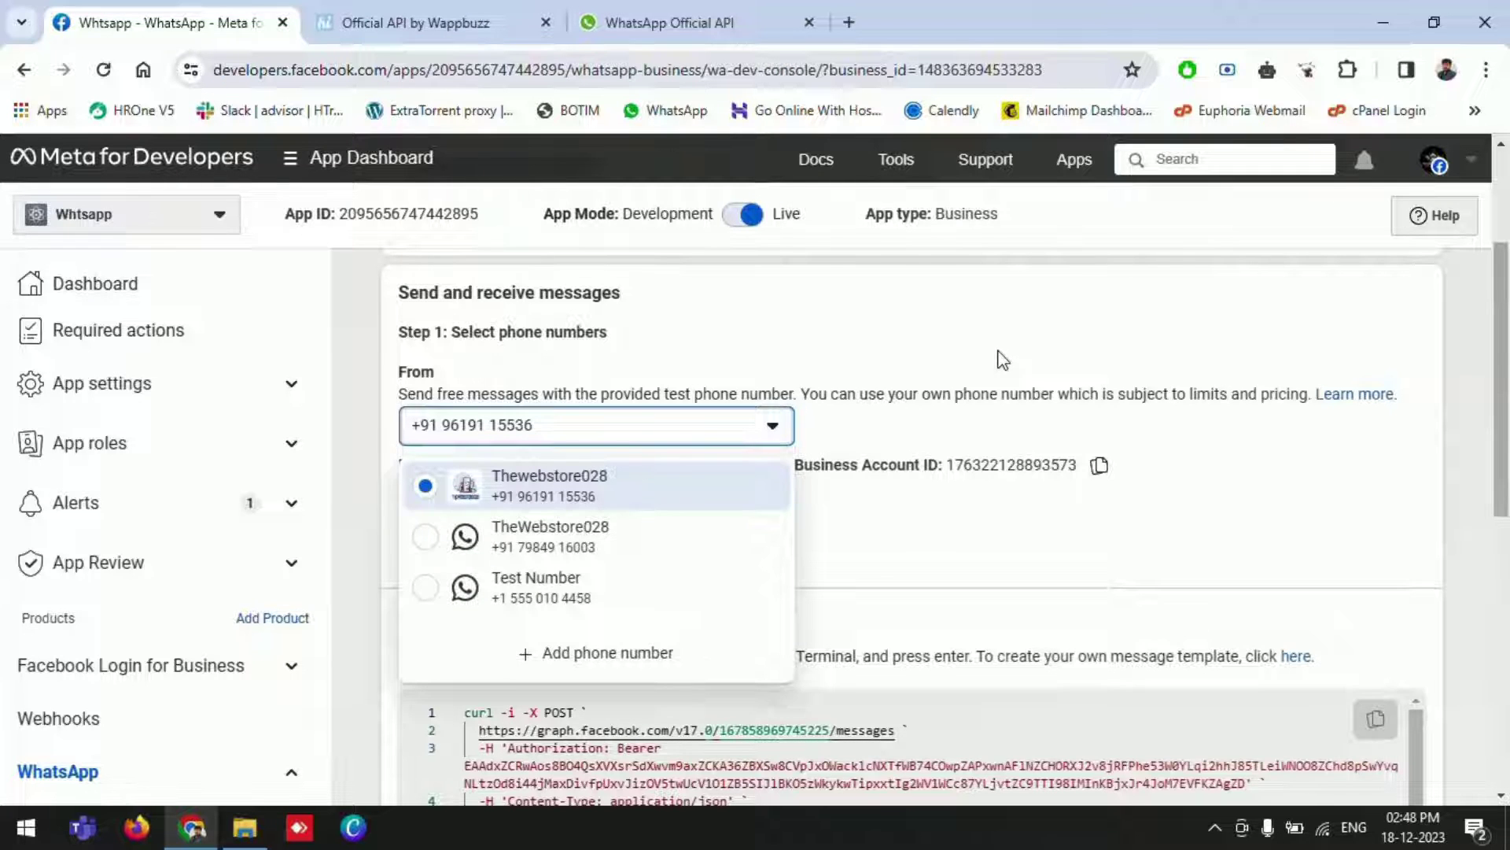
left_click(1002, 359)
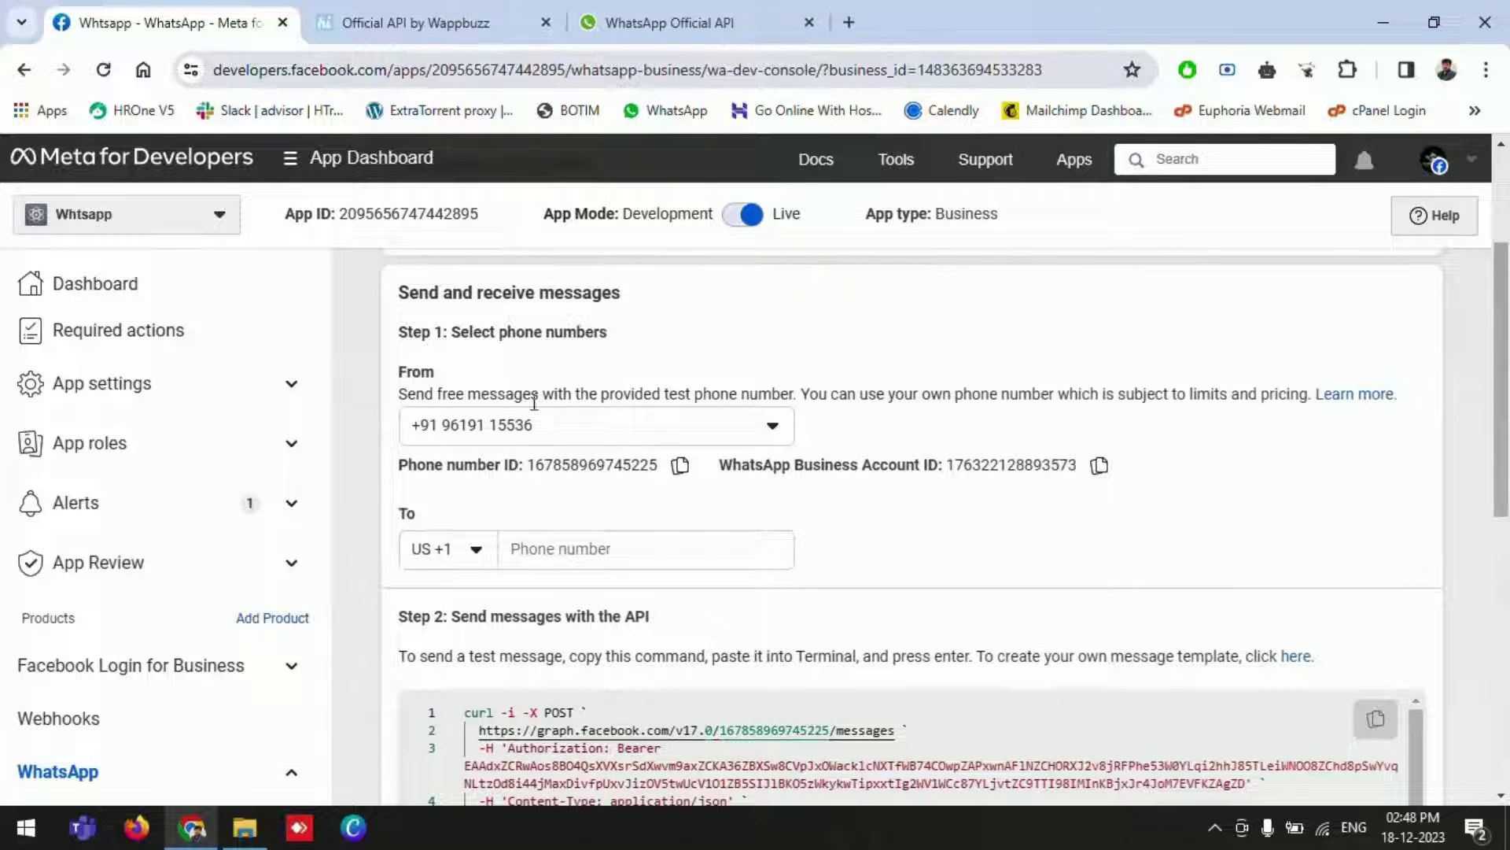
Check the Step 3 ID fields on the WappBuzz setup page and copy the WhatsApp Business Account ID from Meta's API Setup page.
left_click(445, 22)
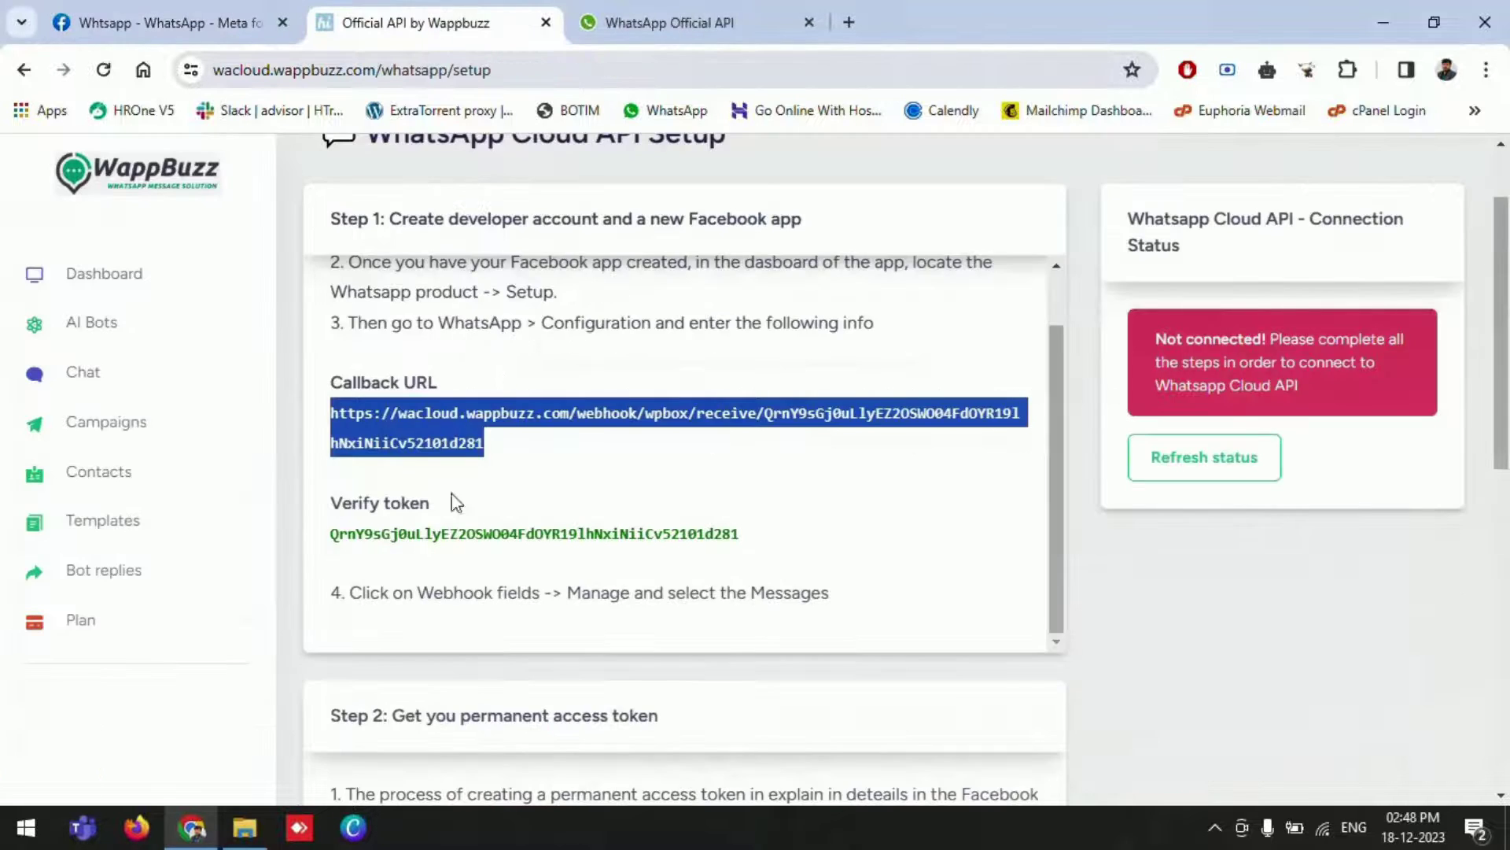
scroll(436, 508, "down", 3)
scroll(435, 508, "down", 4)
scroll(493, 448, "down", 4)
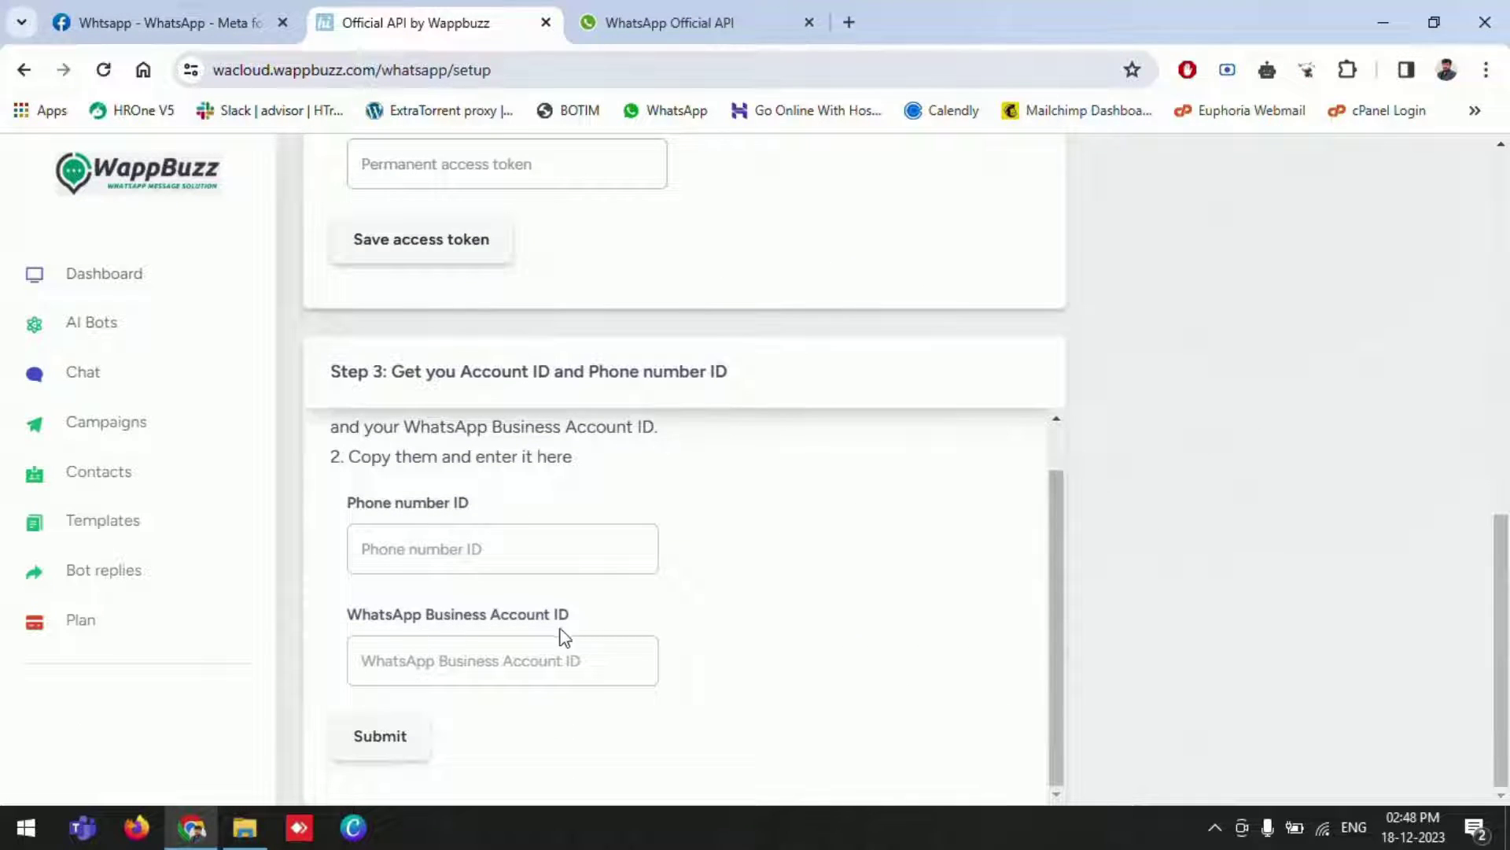
left_click(158, 22)
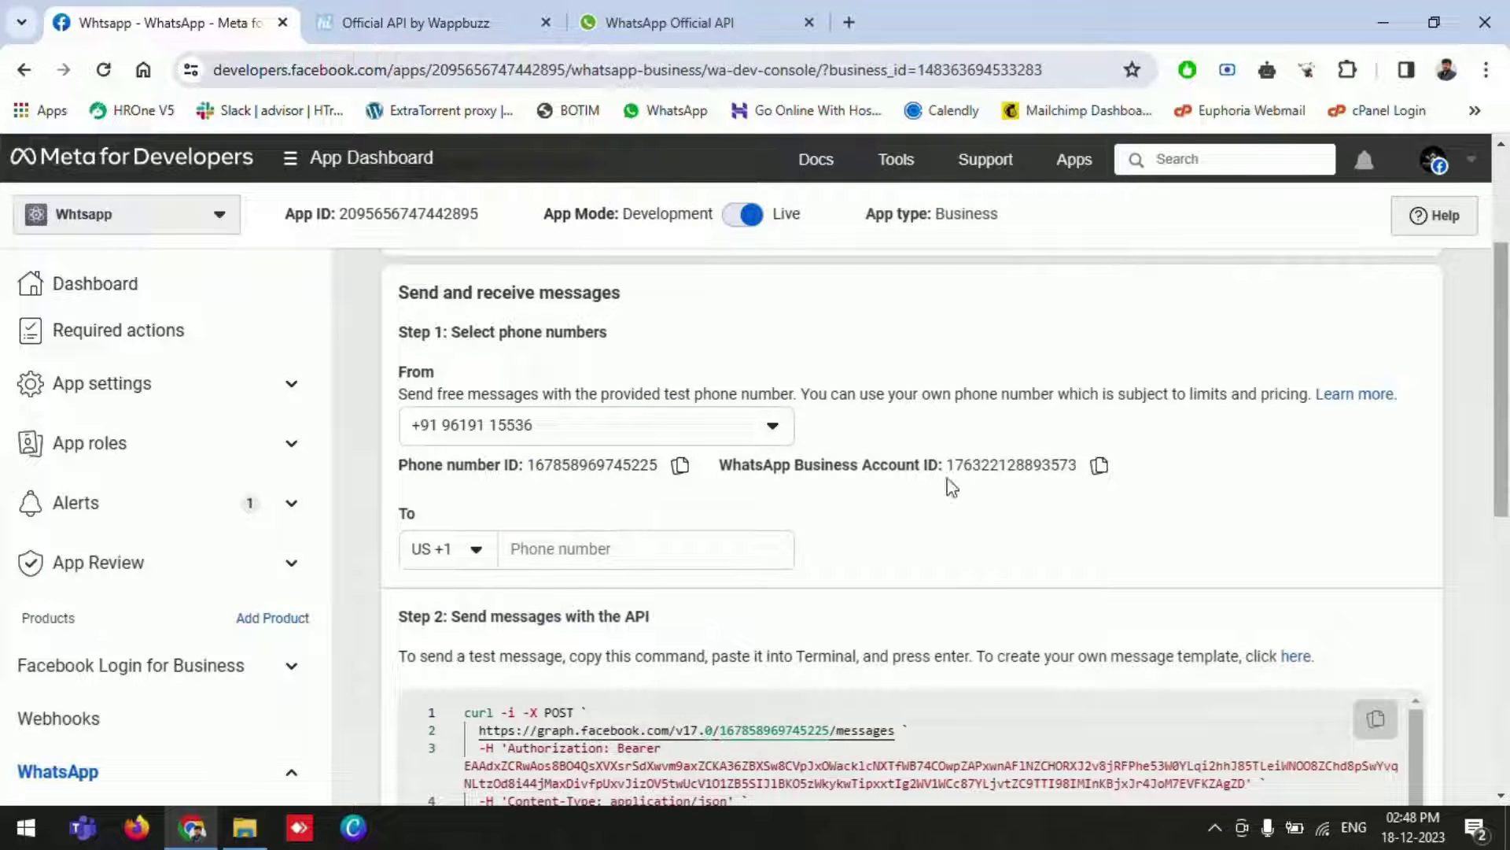
left_click(1100, 465)
left_click(409, 24)
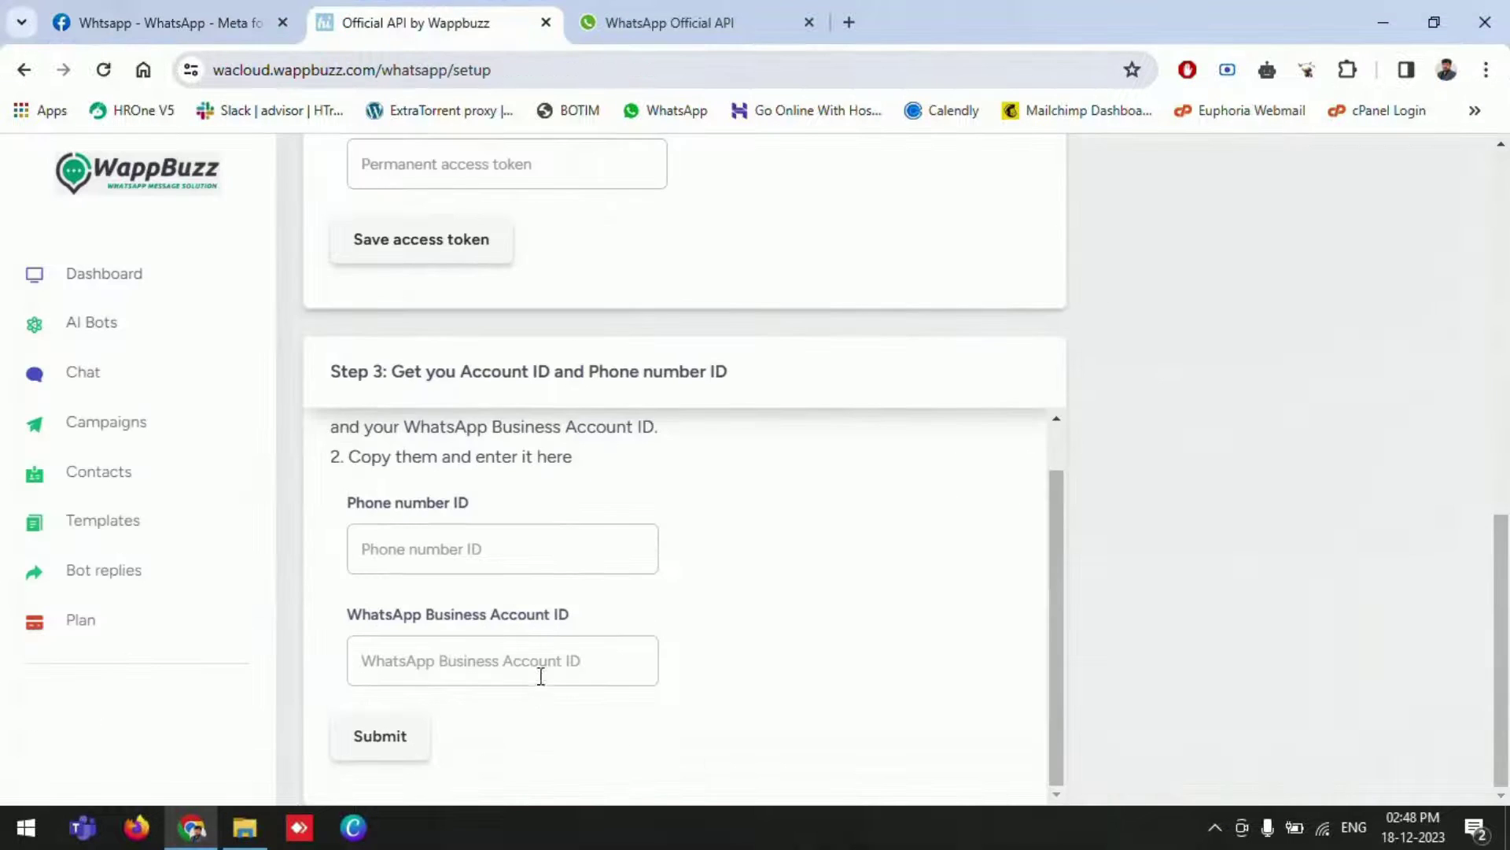
Examine the permanent access token section of the WappBuzz setup page and the temporary access token and remaining steps on Meta's API Setup page.
scroll(507, 639, "up", 1)
scroll(634, 448, "up", 4)
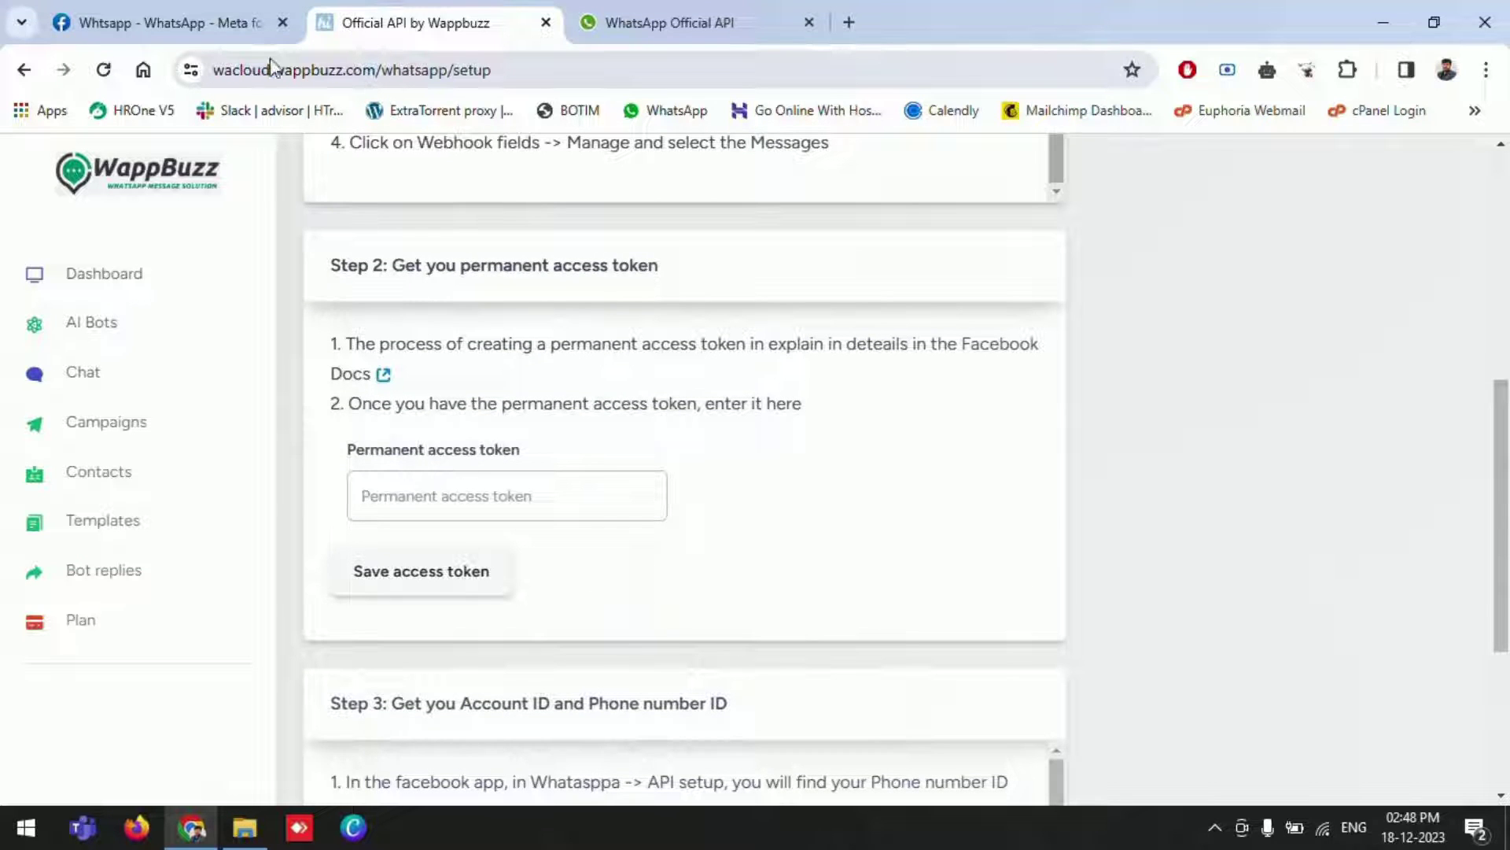
left_click(201, 21)
scroll(1082, 409, "down", 4)
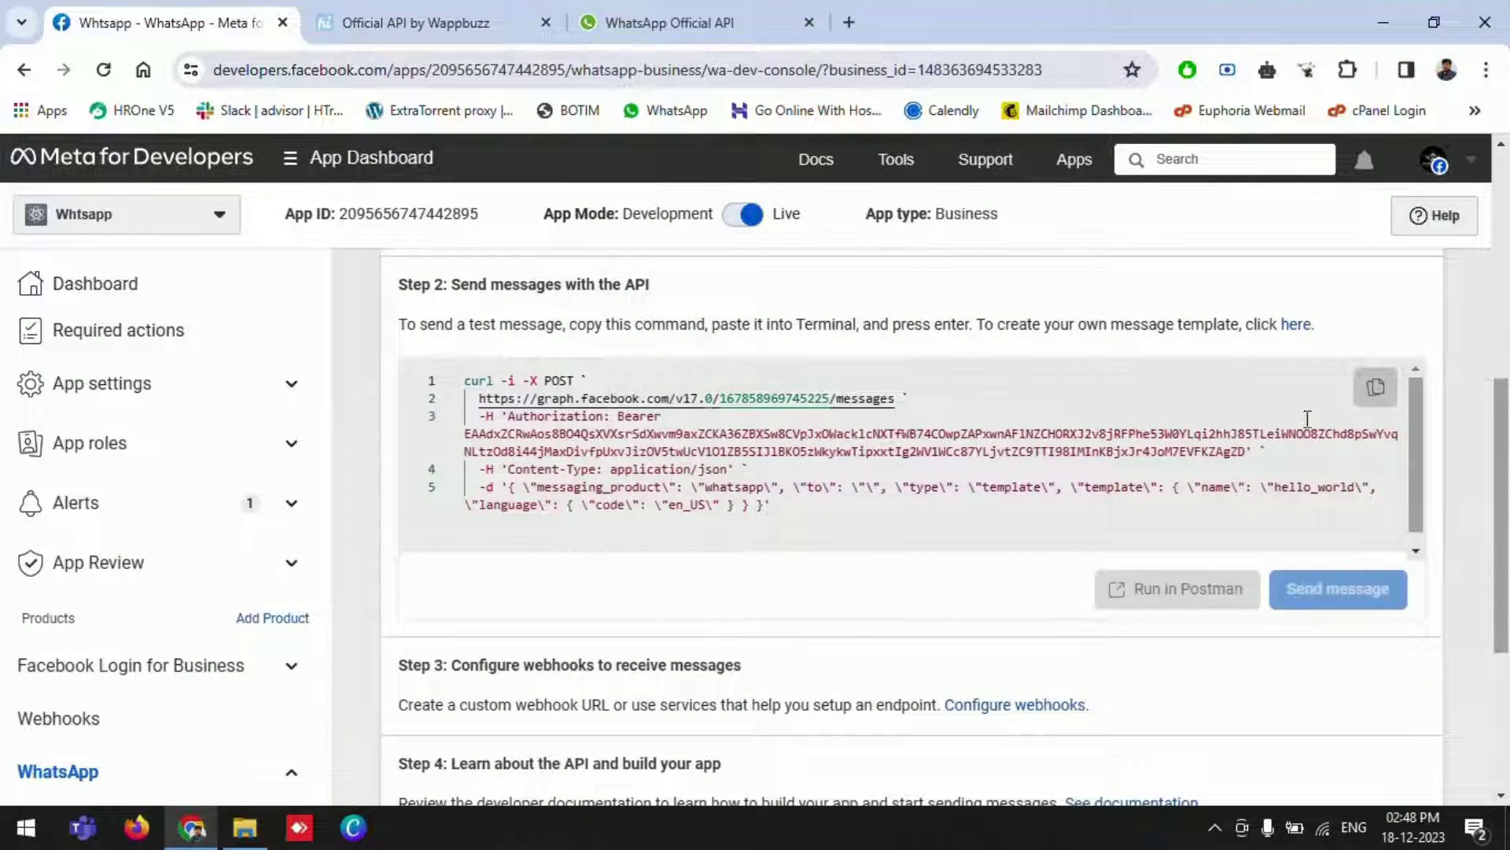
scroll(1188, 333, "up", 5)
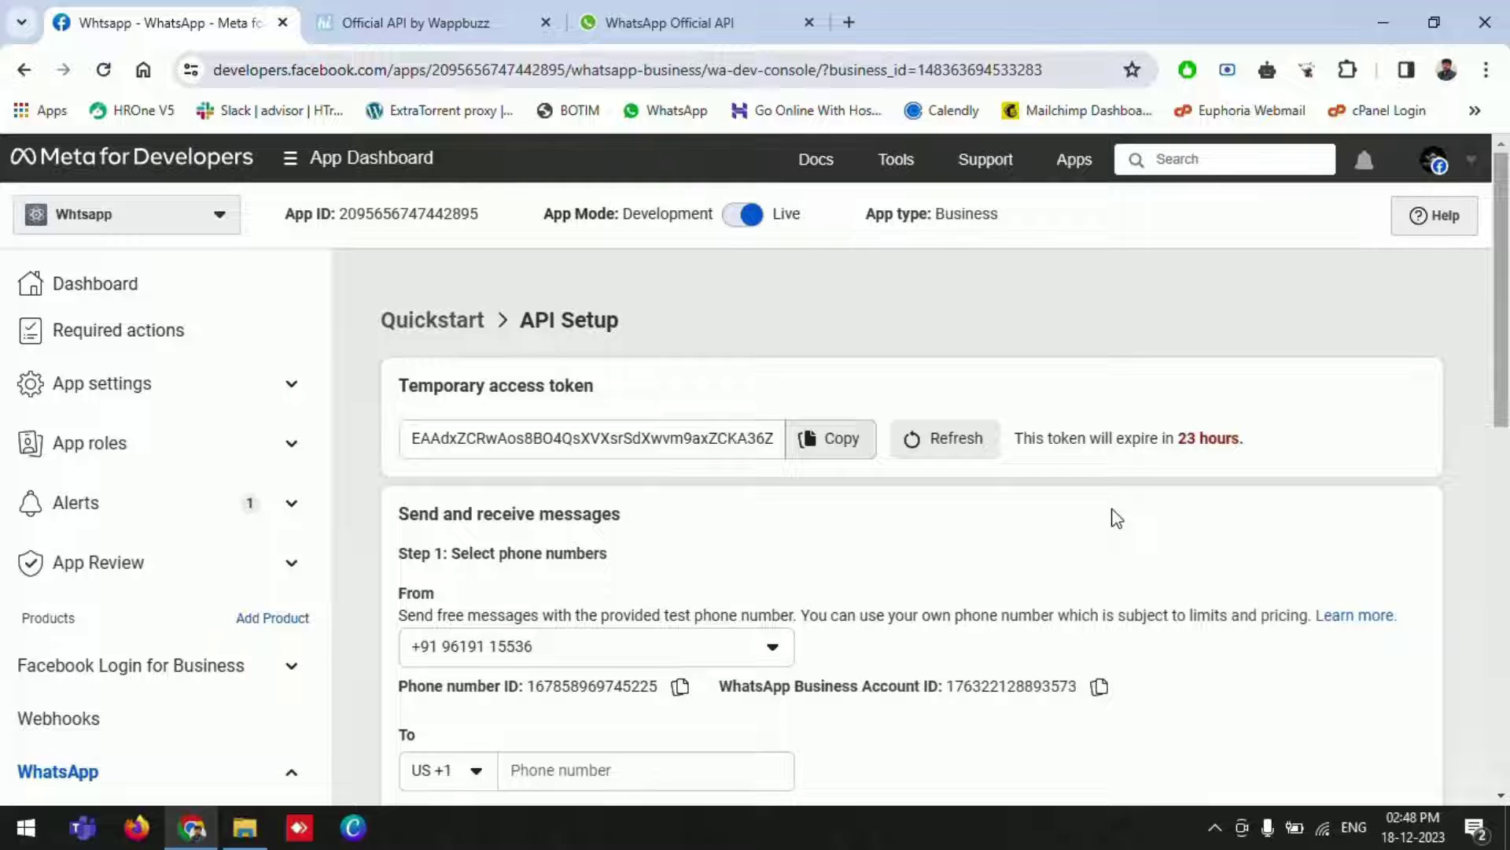
scroll(1110, 514, "down", 8)
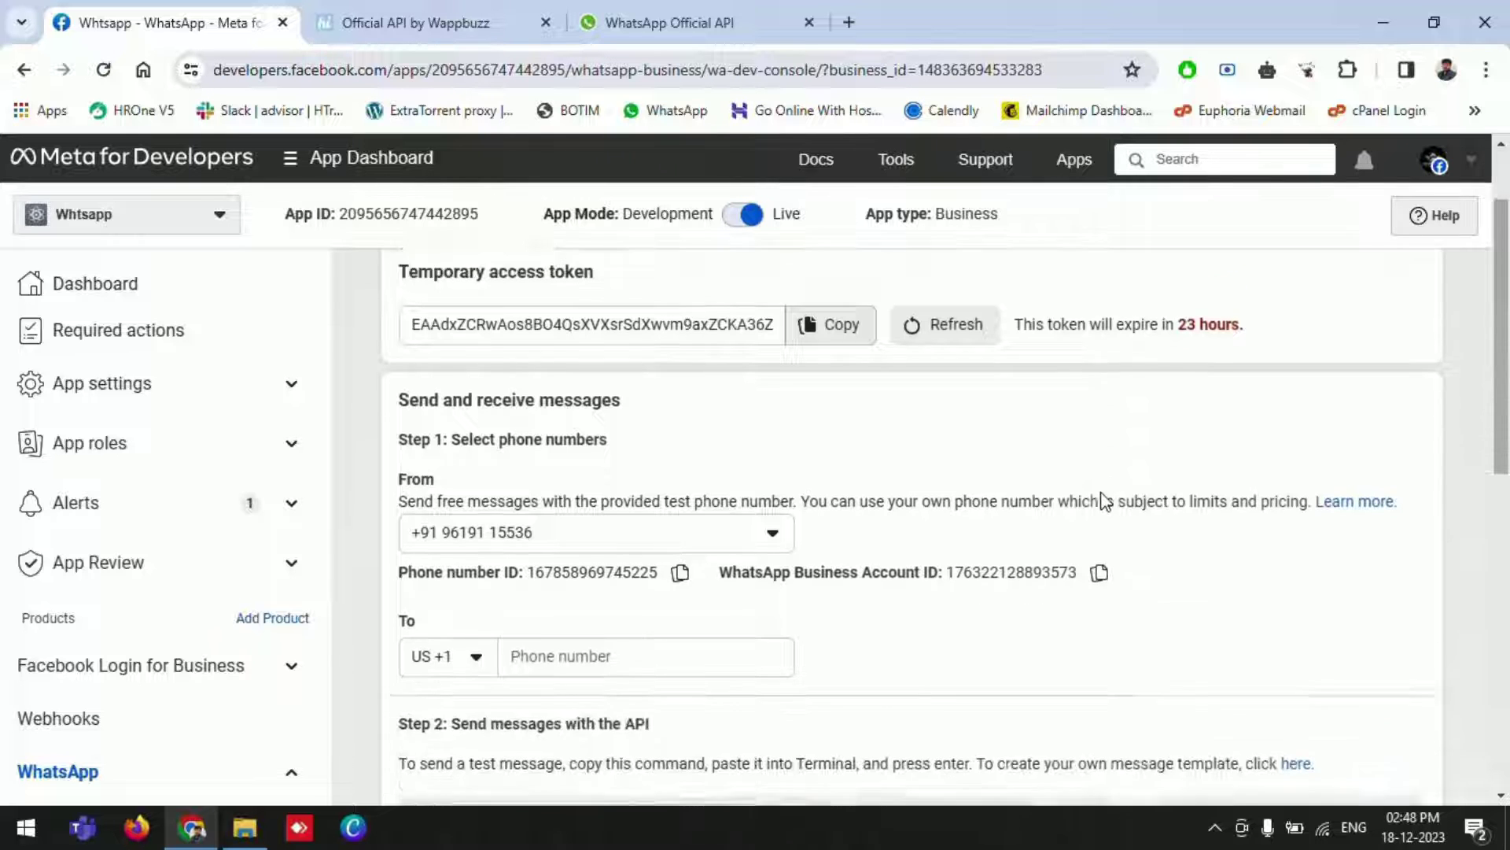
scroll(976, 586, "down", 2)
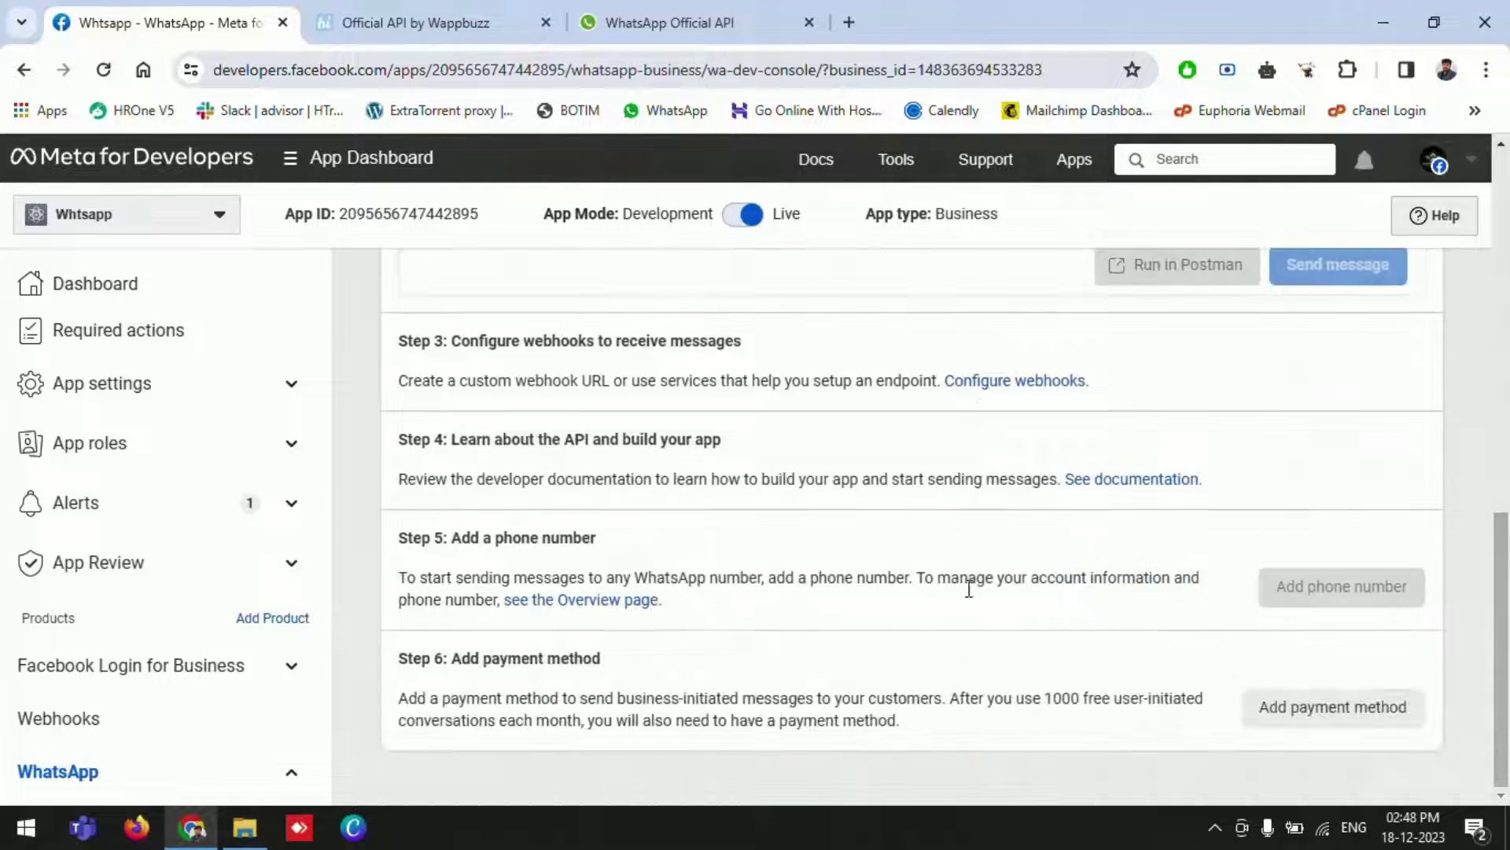
scroll(976, 586, "up", 10)
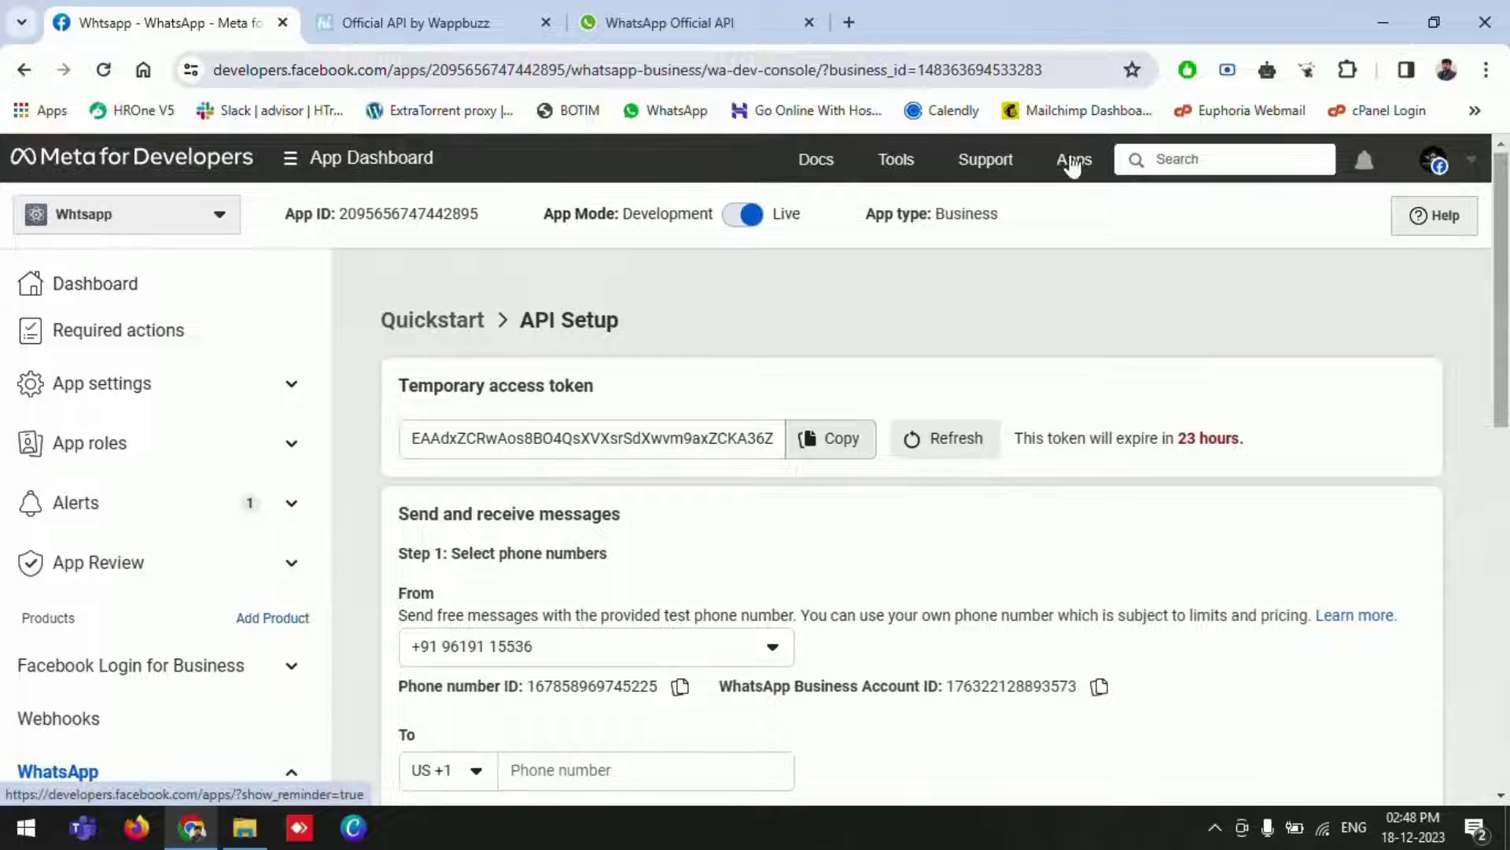
Open the thewebstore028 business settings from the Meta apps list and inspect the WhatsApp system user's access to the Whtsapp app.
left_click(1071, 154)
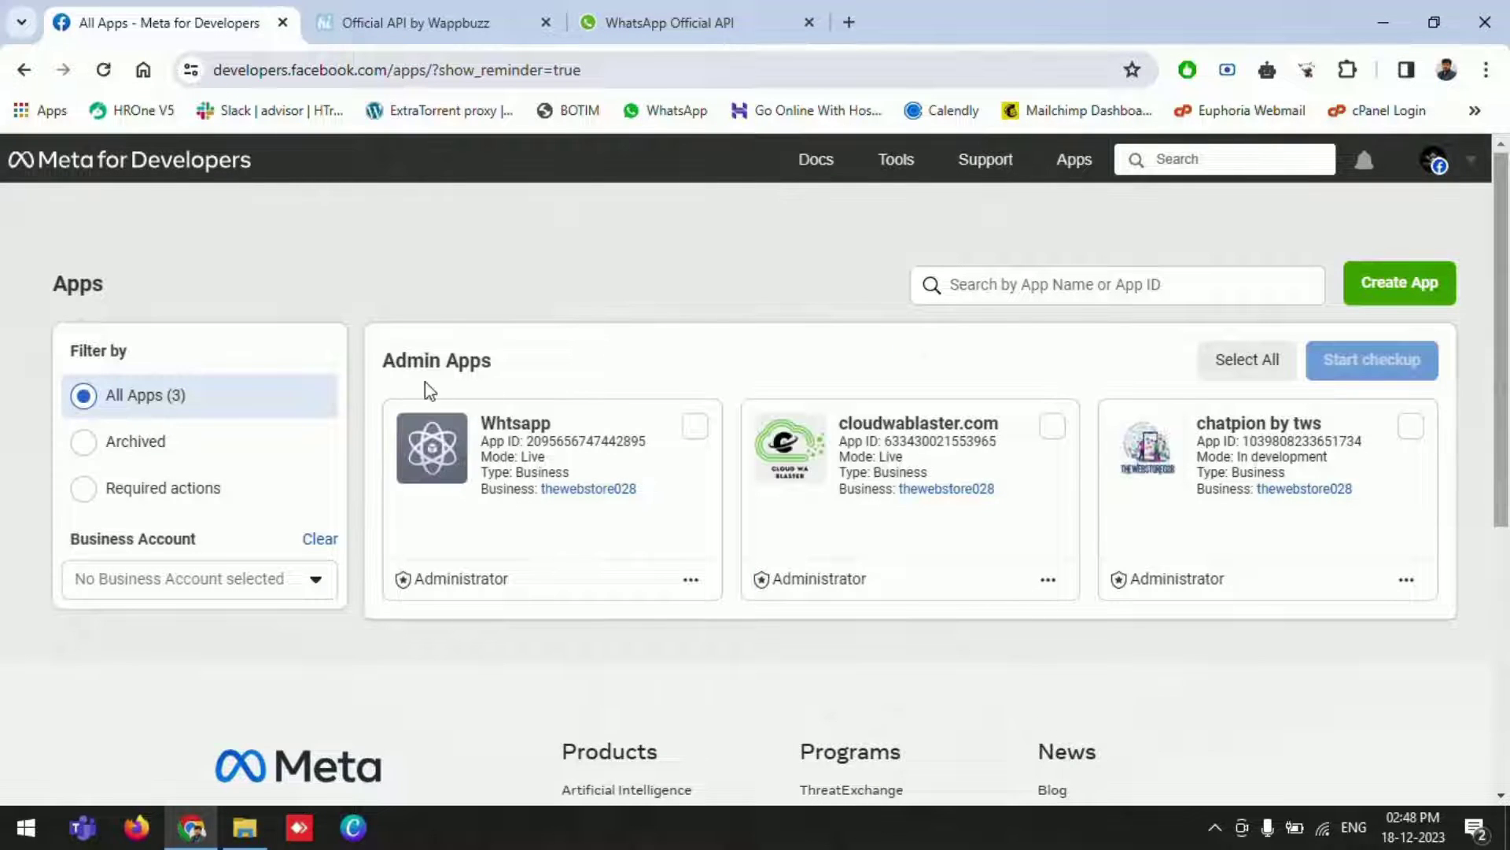
left_click(598, 490)
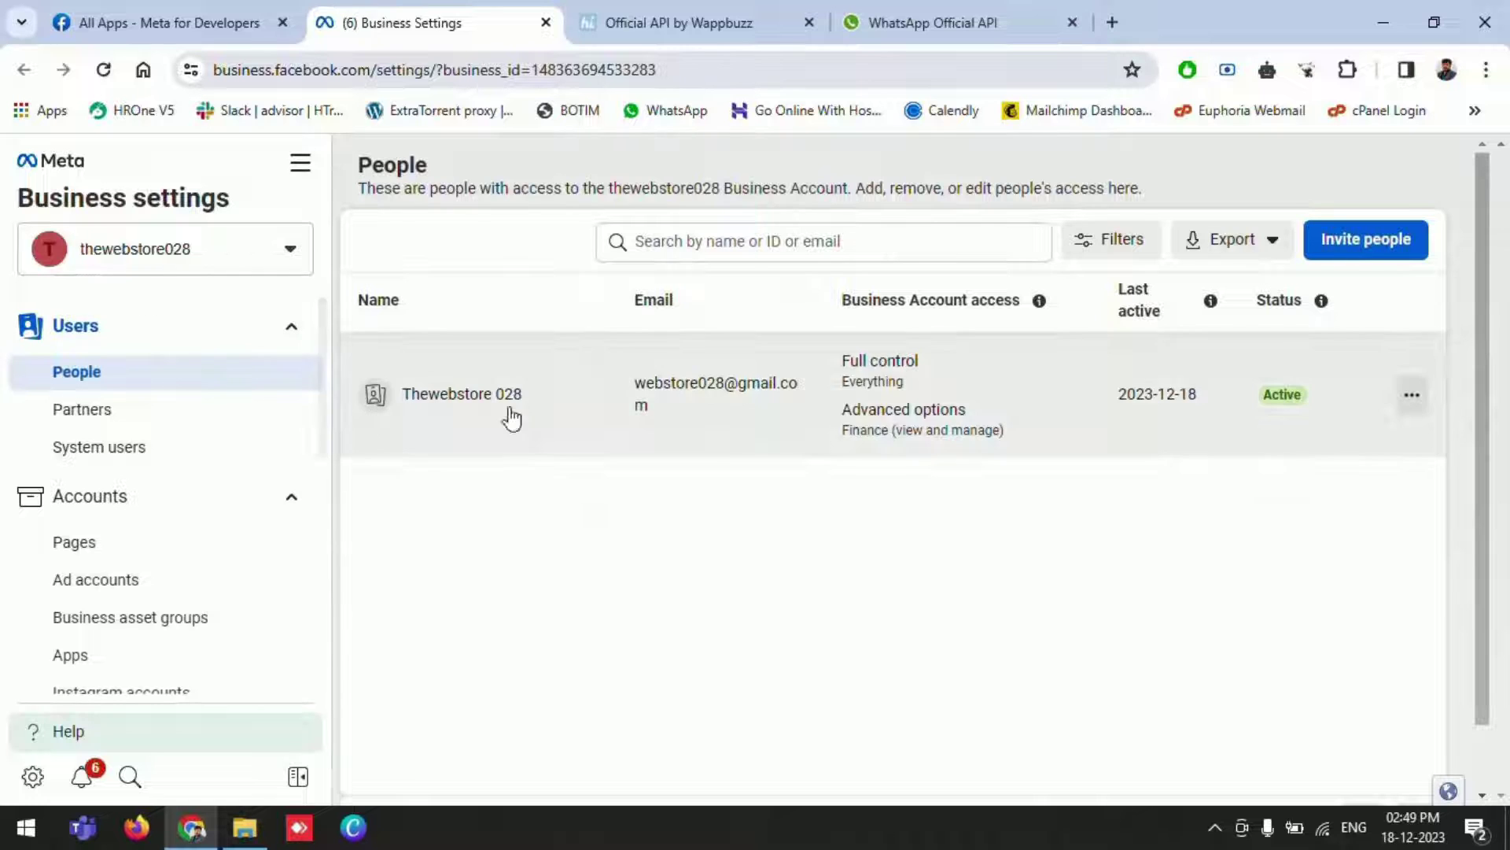
left_click(78, 455)
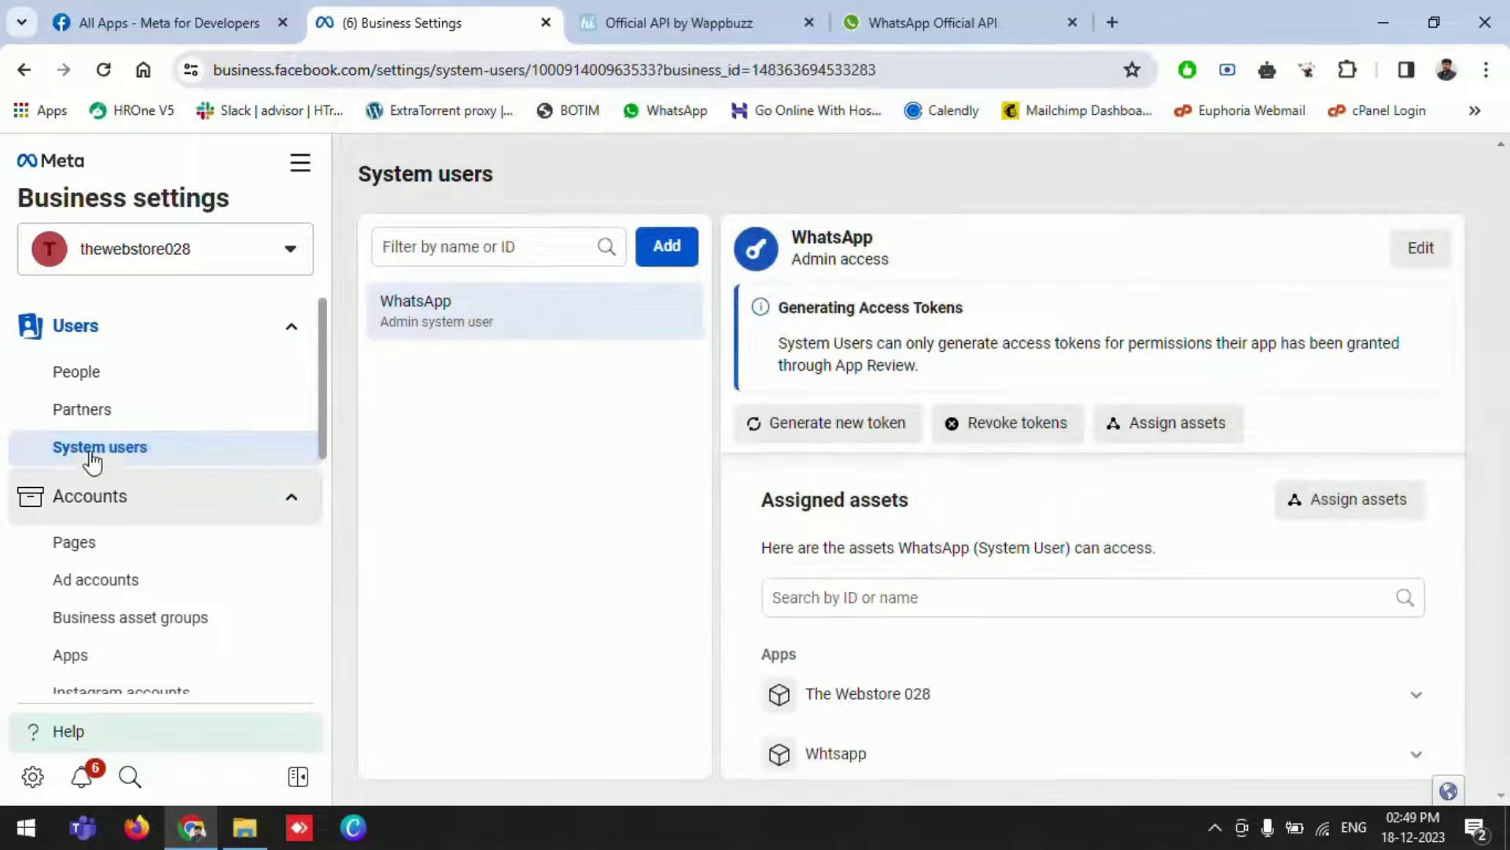
scroll(1038, 551, "down", 1)
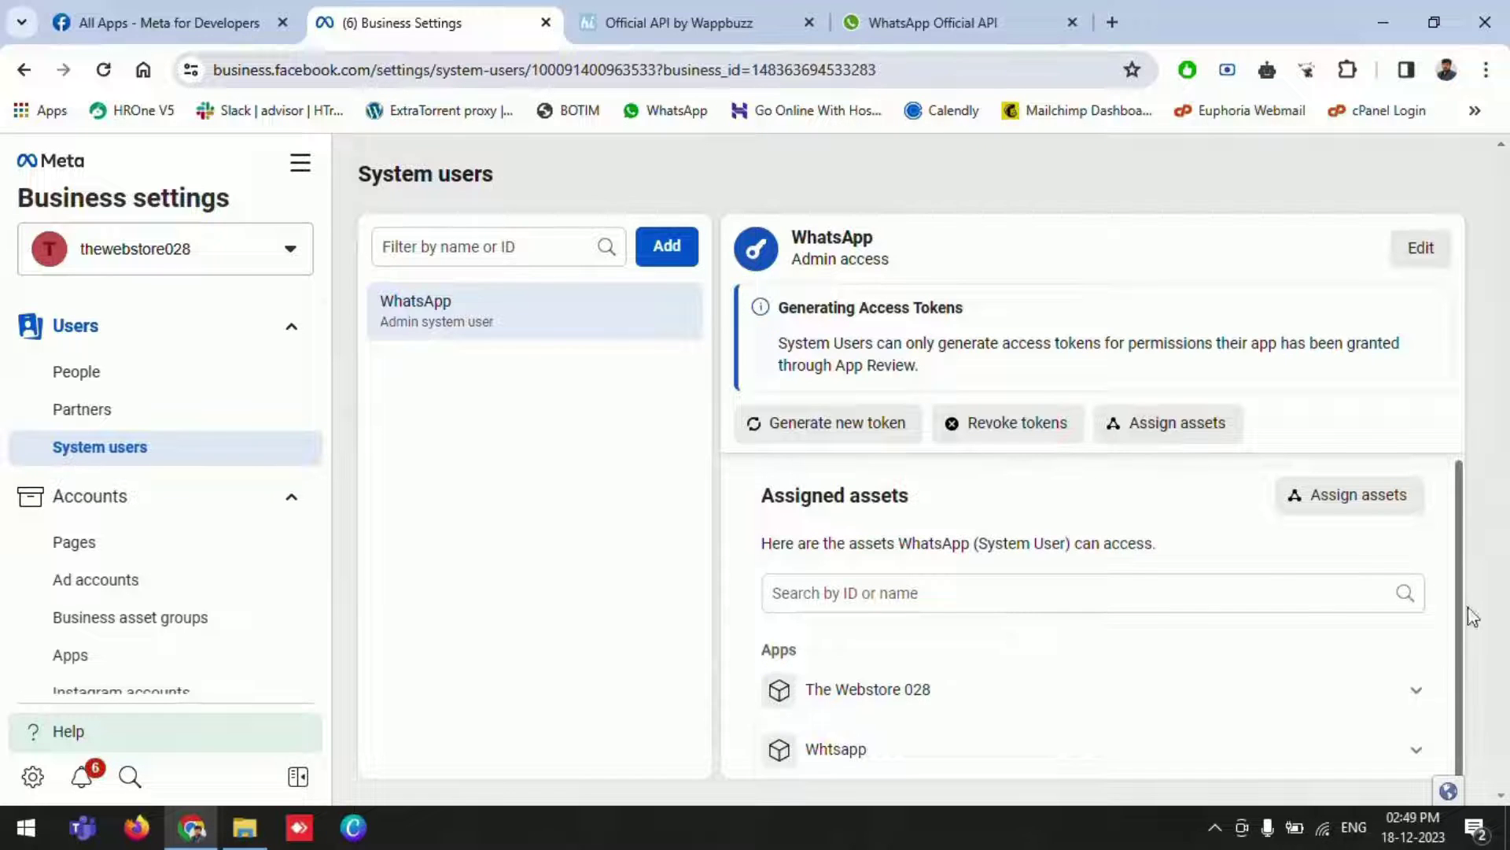
left_click(853, 754)
scroll(849, 664, "up", 4)
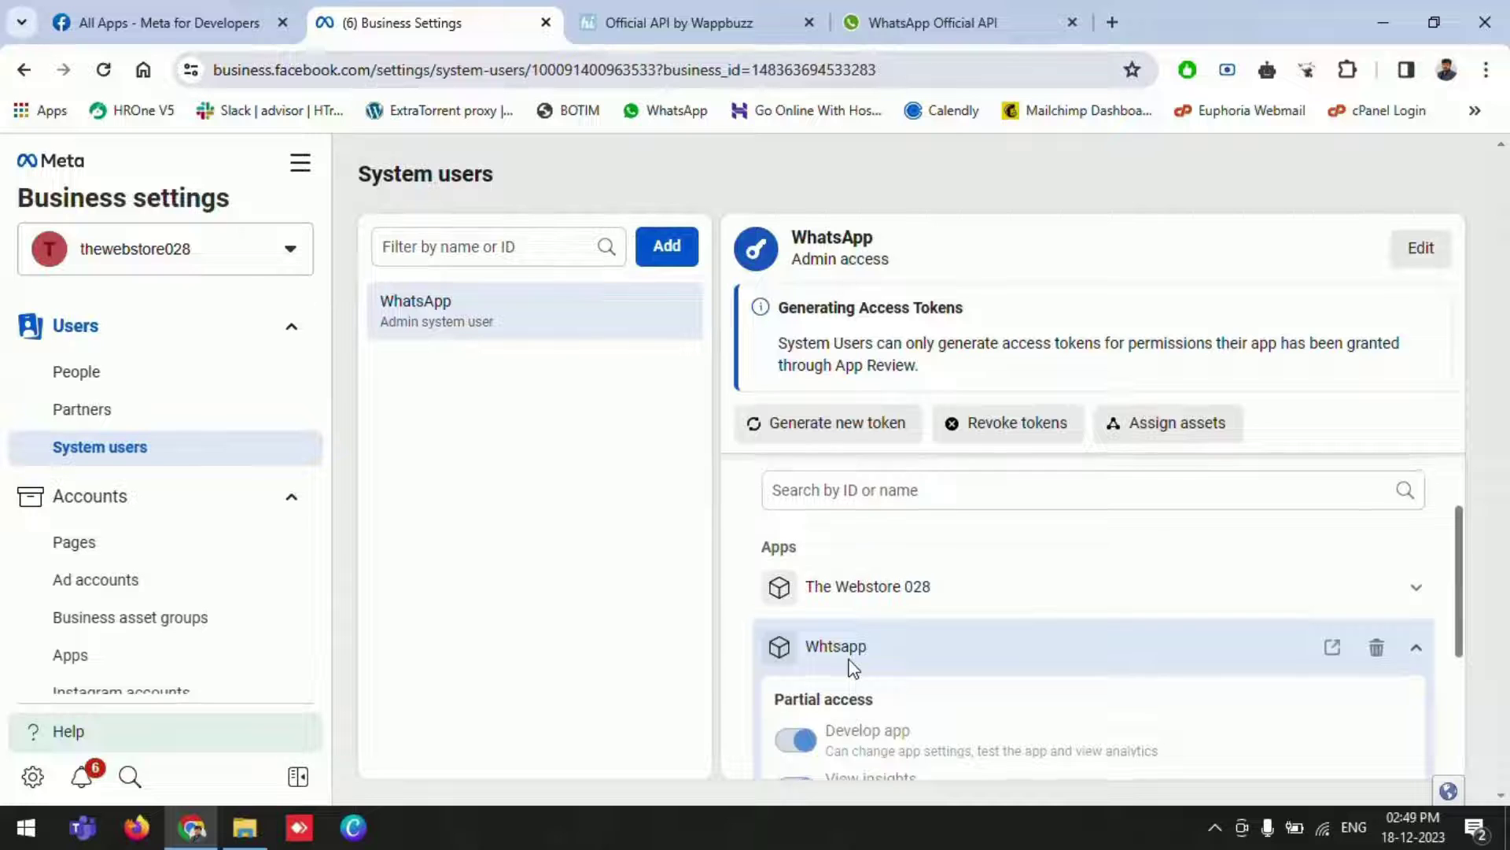
Start generating a new token for the WhatsApp system user, with the Whtsapp app selected and the expiration set to Never.
left_click(826, 425)
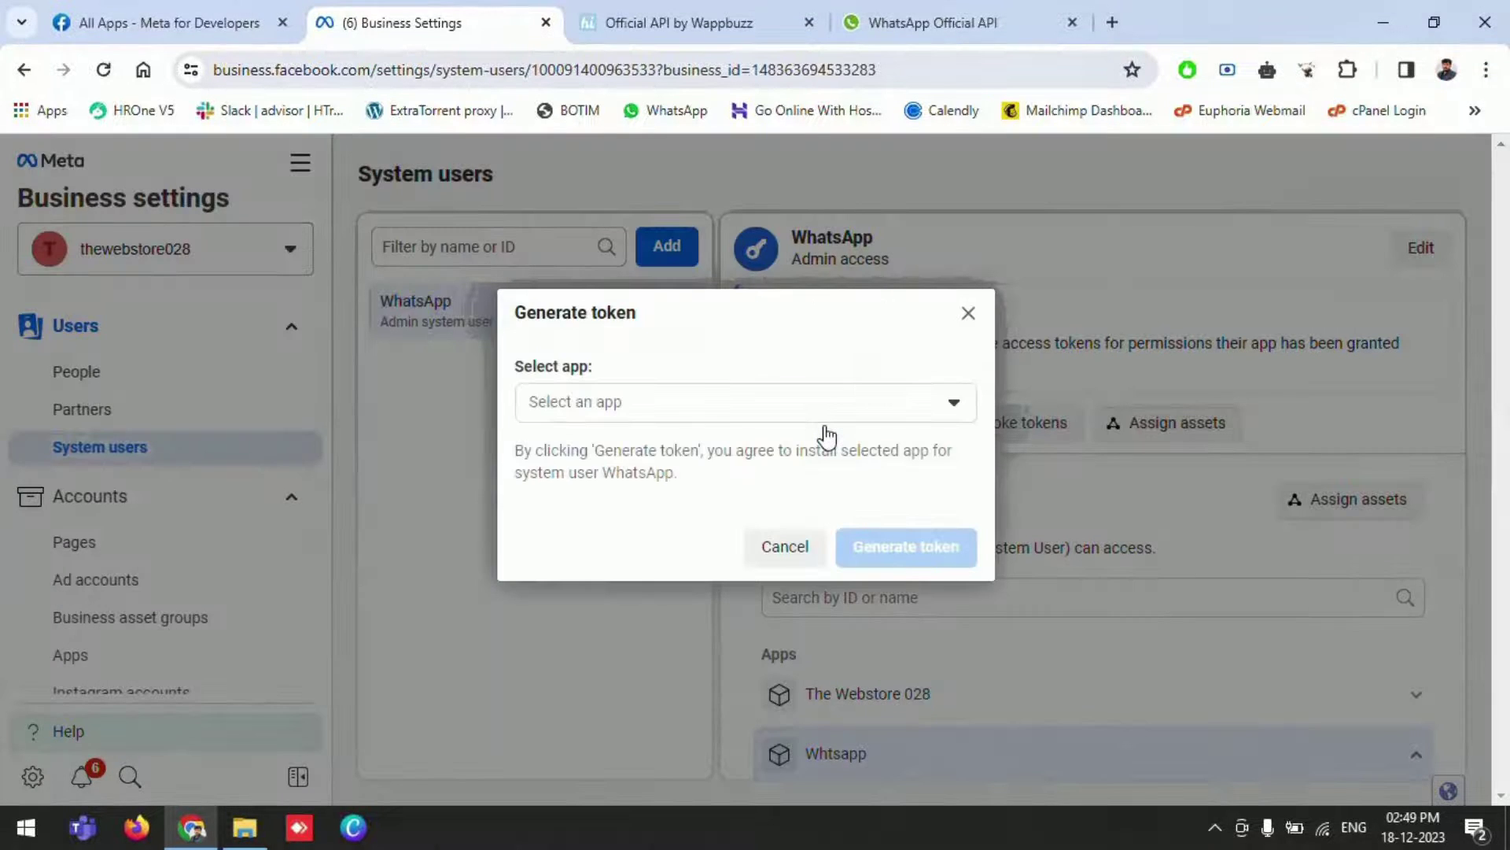
left_click(838, 417)
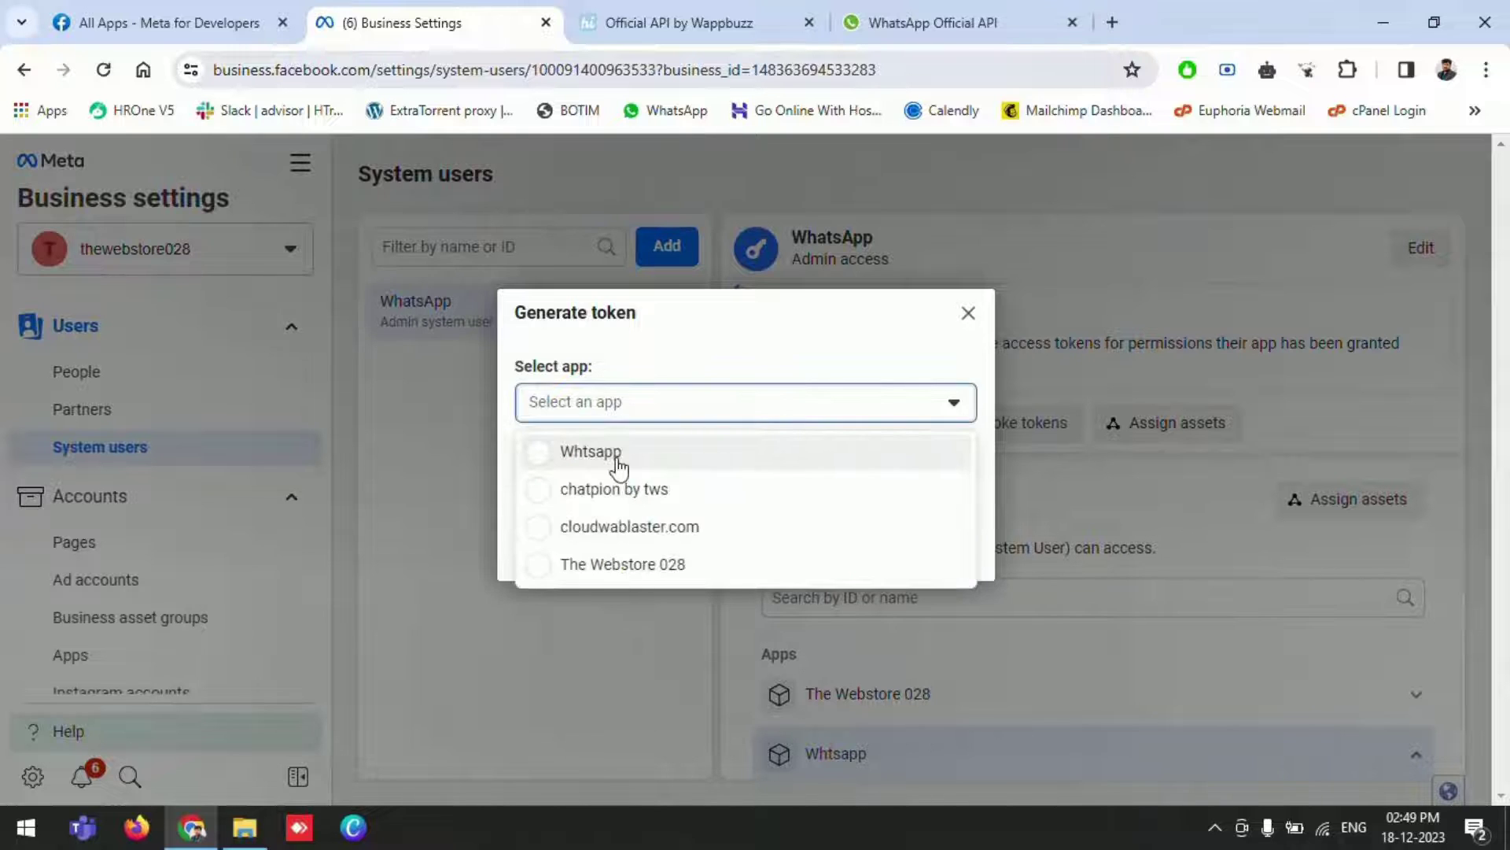
left_click(590, 451)
scroll(699, 527, "down", 3)
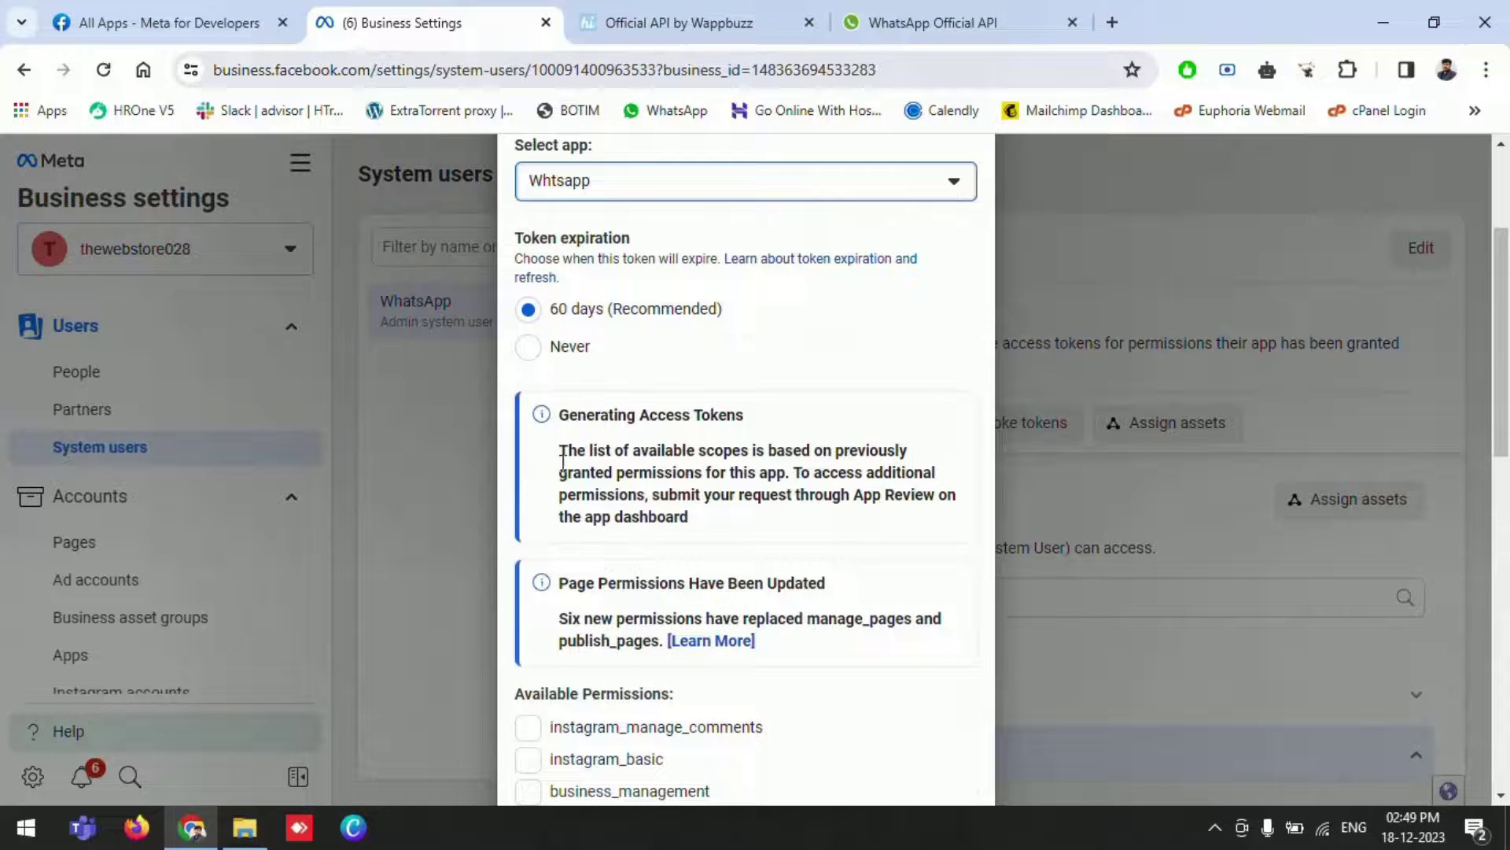
left_click(528, 347)
Review the available token permissions, including whatsapp_business_messaging and whatsapp_business_management, and cancel the token generation.
scroll(819, 371, "down", 7)
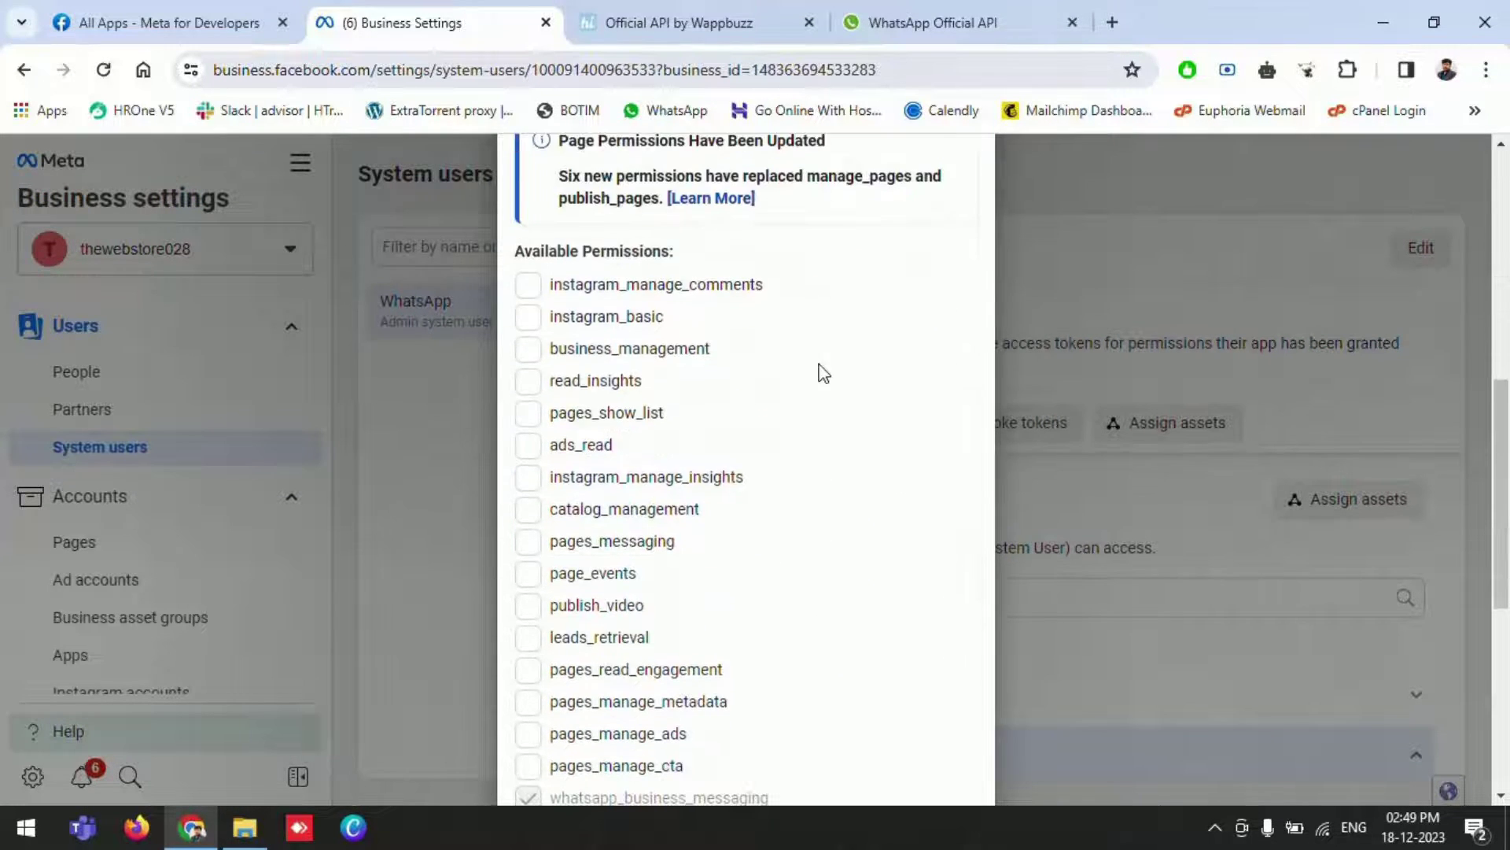
scroll(773, 629, "down", 3)
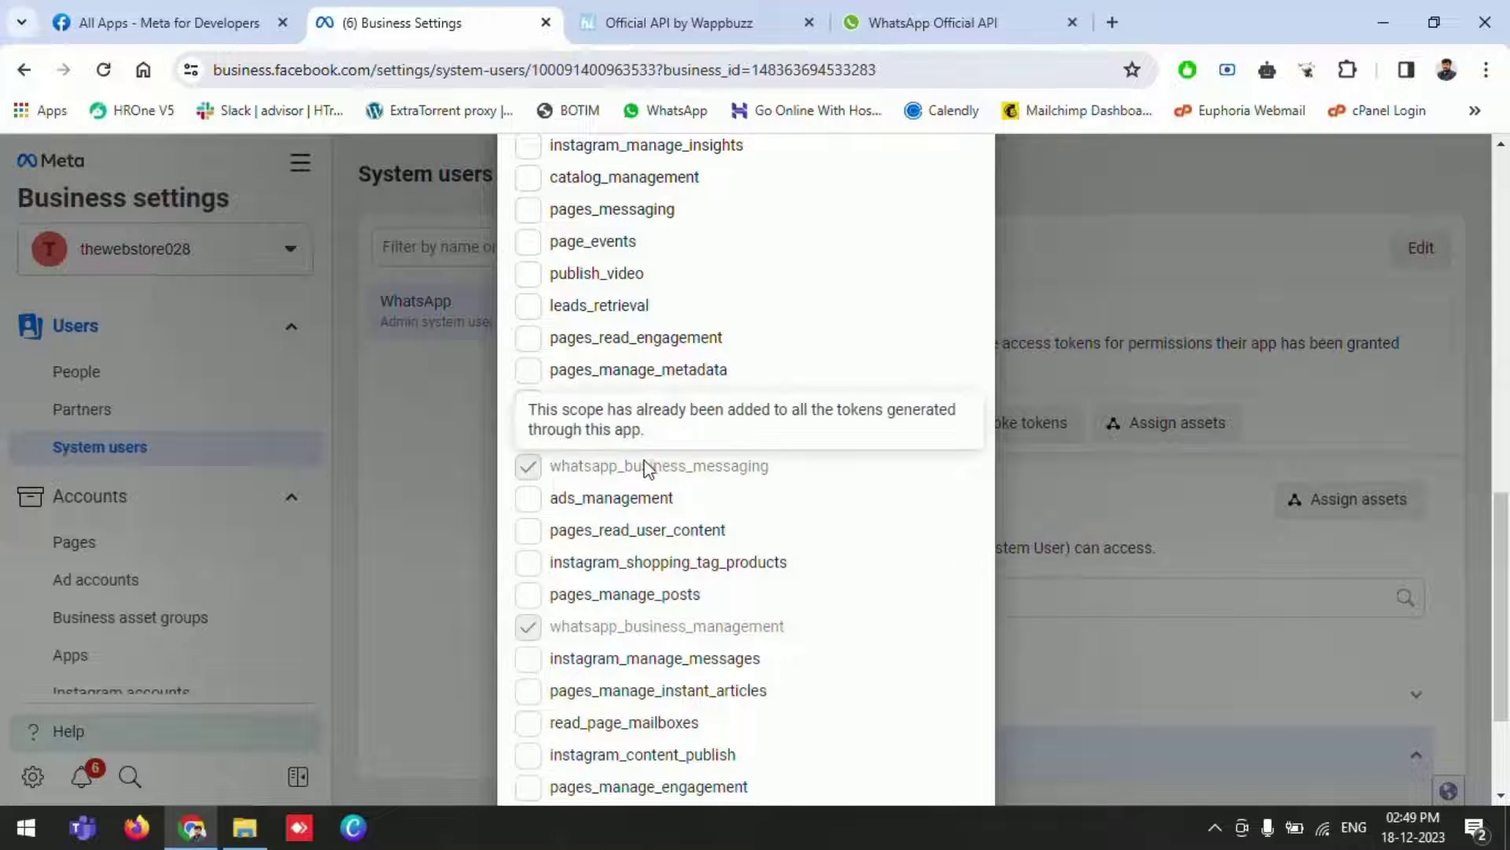
mouse_move(605, 632)
scroll(600, 633, "down", 3)
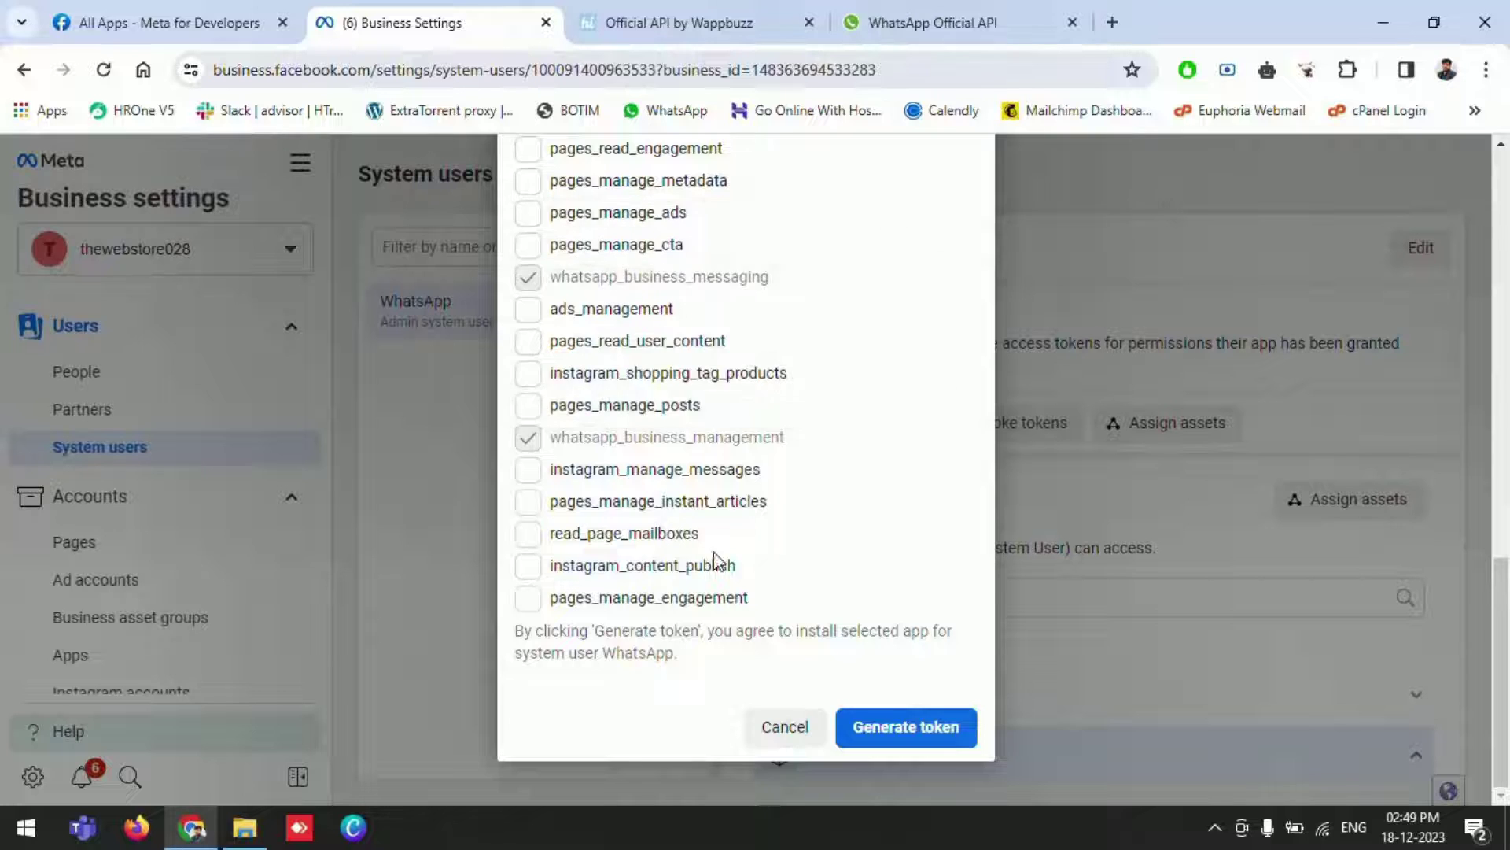
scroll(816, 527, "up", 3)
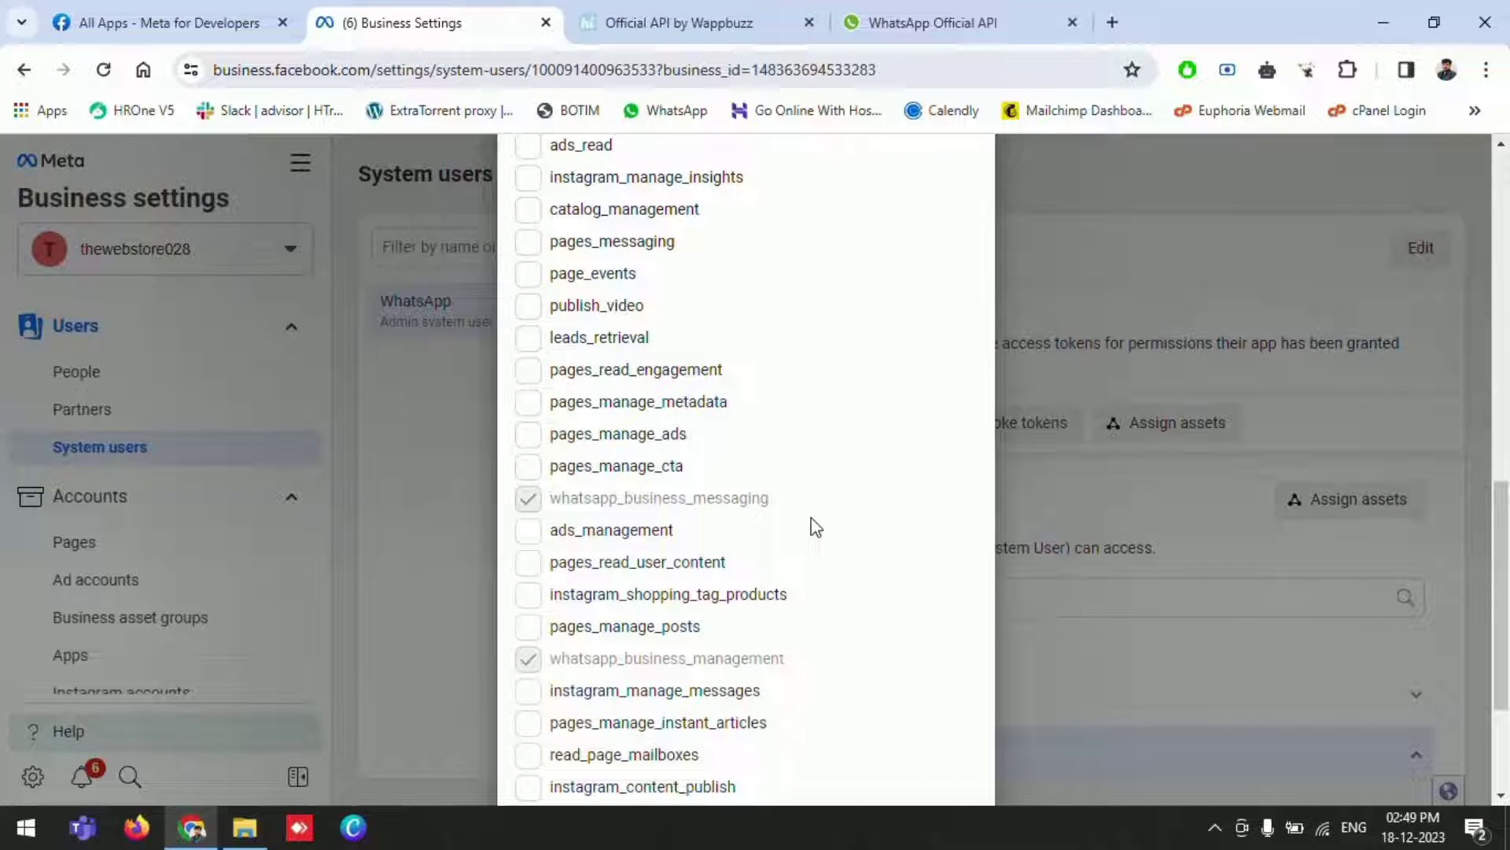
scroll(815, 526, "up", 3)
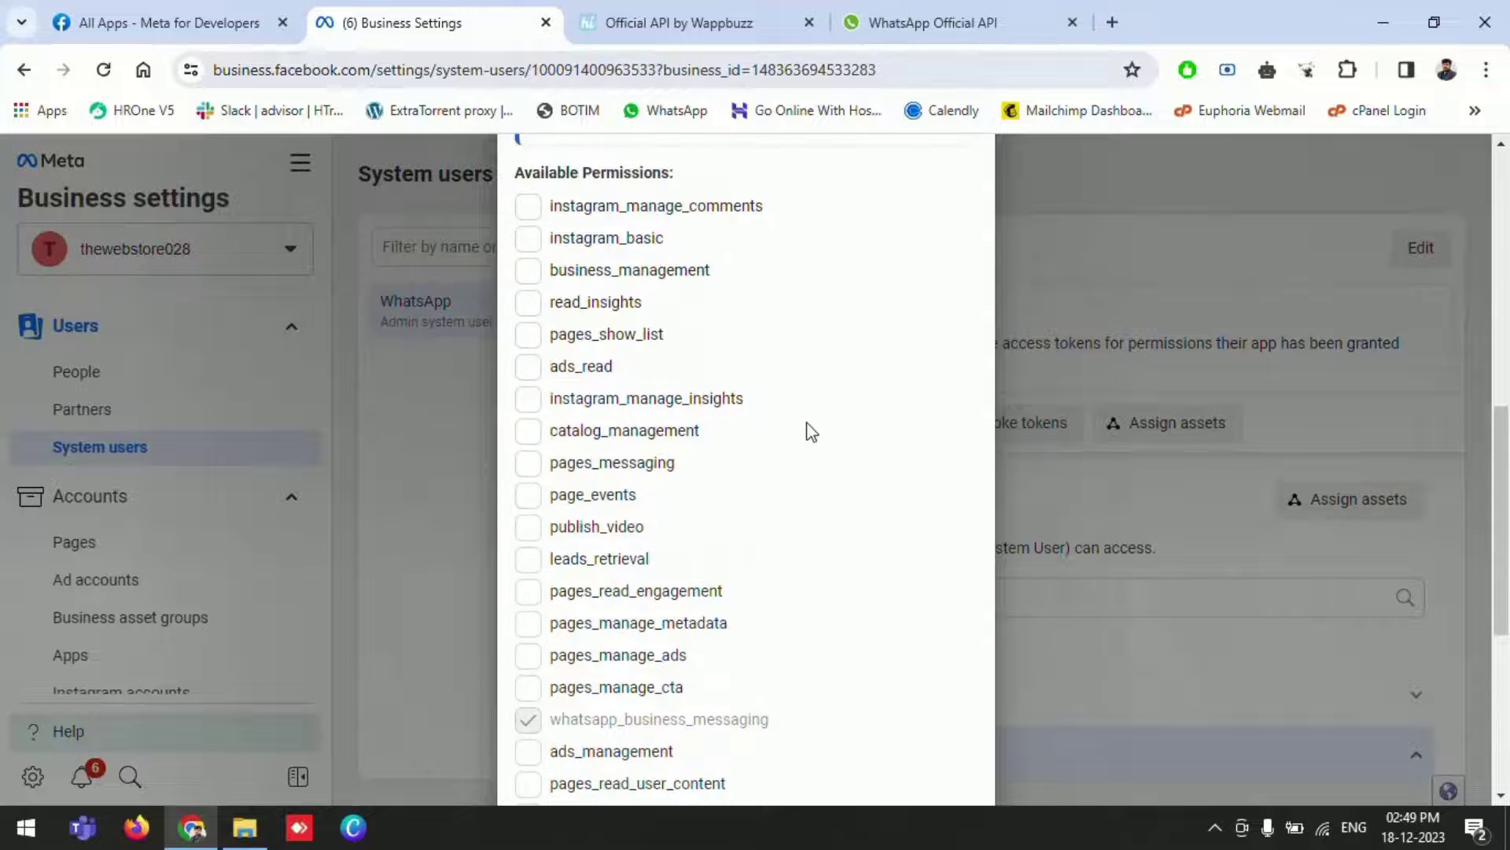
left_click(1216, 831)
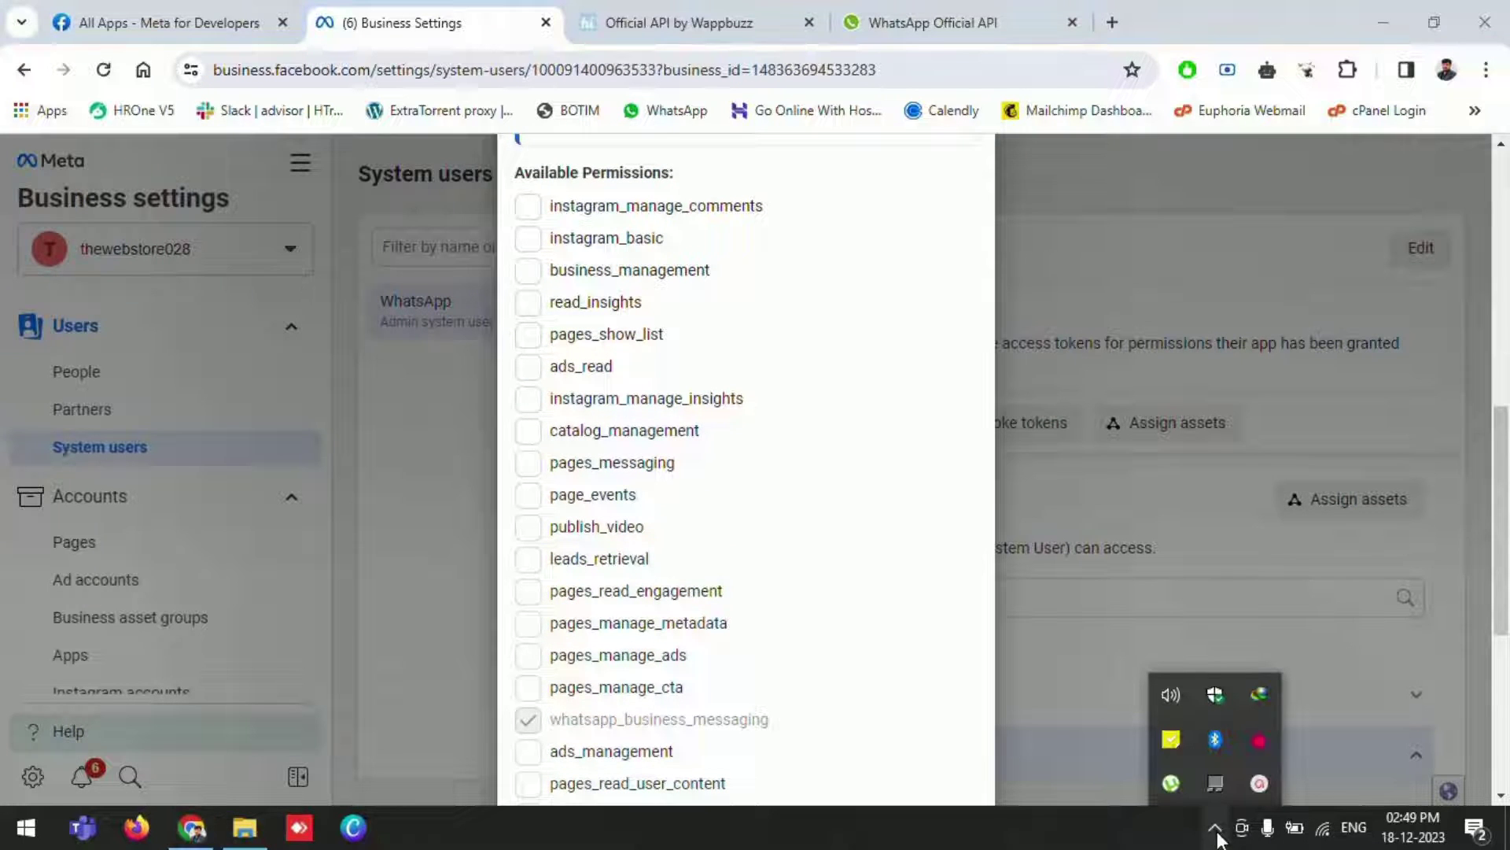
left_click(793, 840)
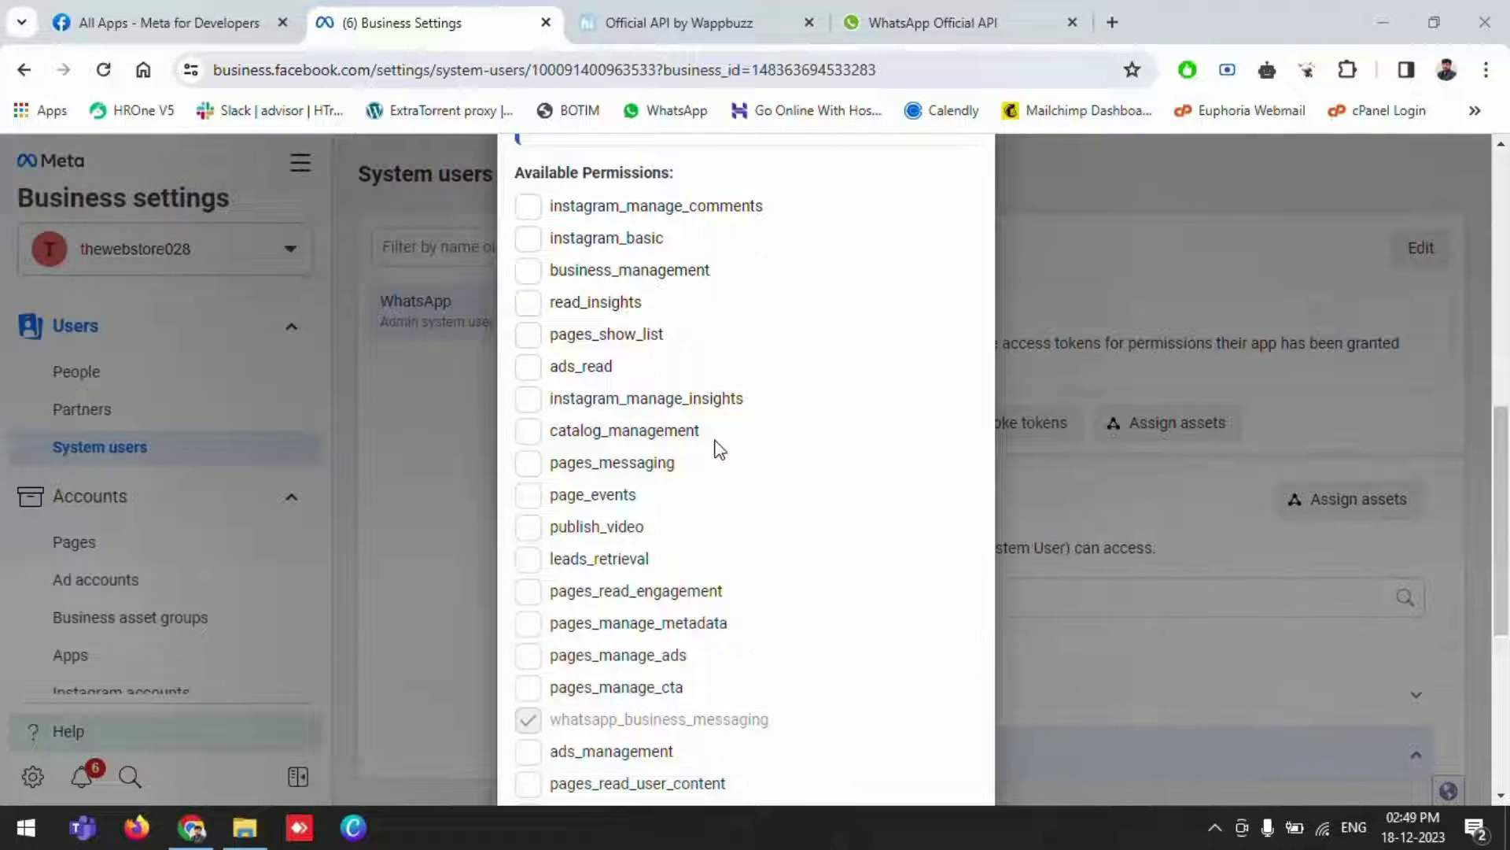
scroll(724, 462, "down", 5)
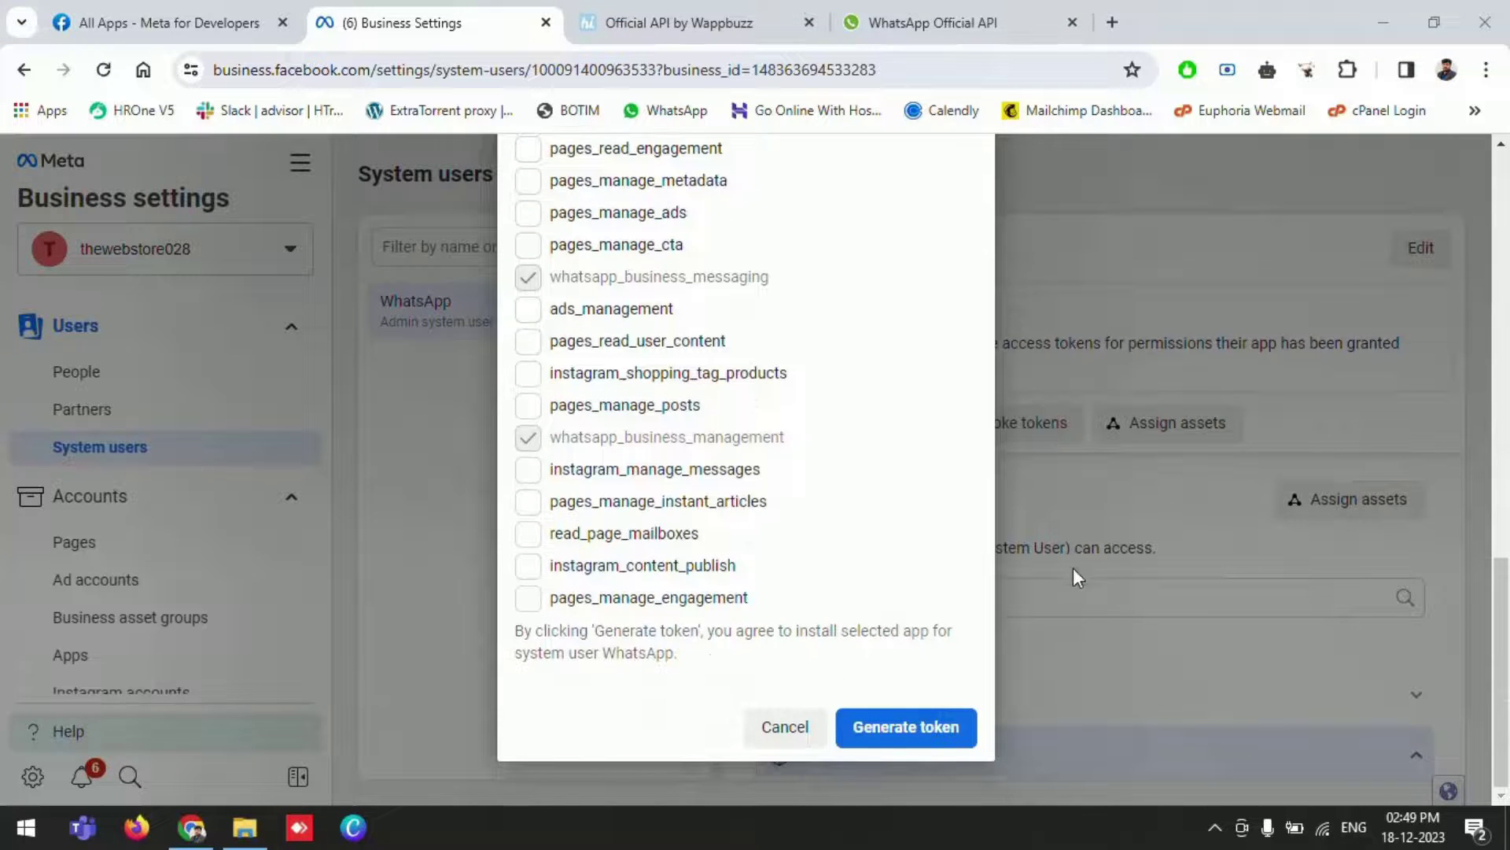
left_click(767, 730)
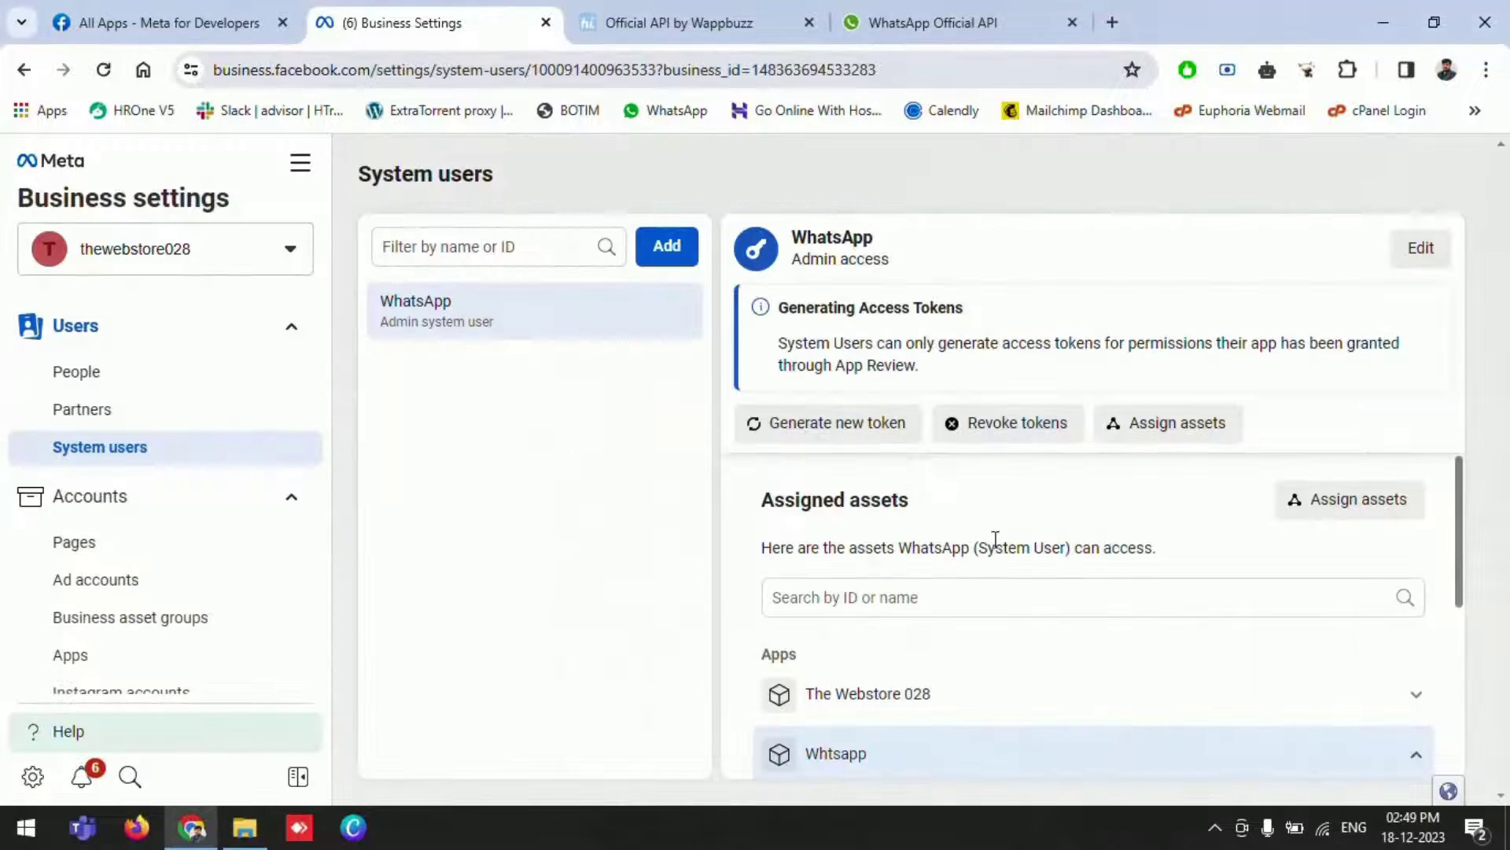
Return to the WappBuzz setup page and review the permanent access token and account ID sections.
left_click(671, 40)
scroll(566, 402, "down", 1)
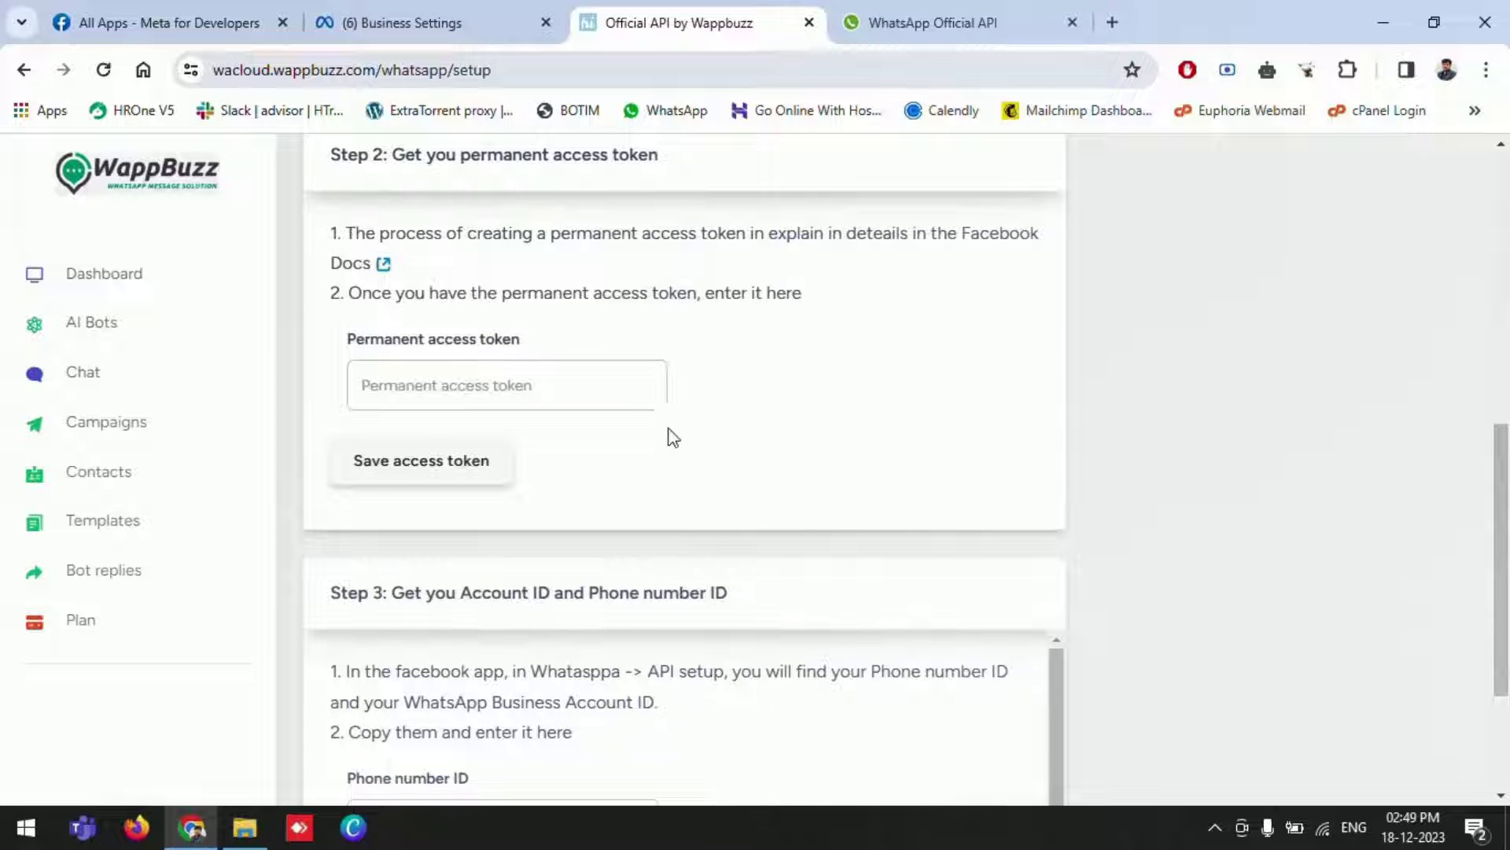
scroll(684, 449, "down", 2)
scroll(786, 338, "up", 7)
Compare the WhatsApp Cloud API connection status on the Thewebstore028 setup page with the one on the WappBuzz setup page.
left_click(901, 20)
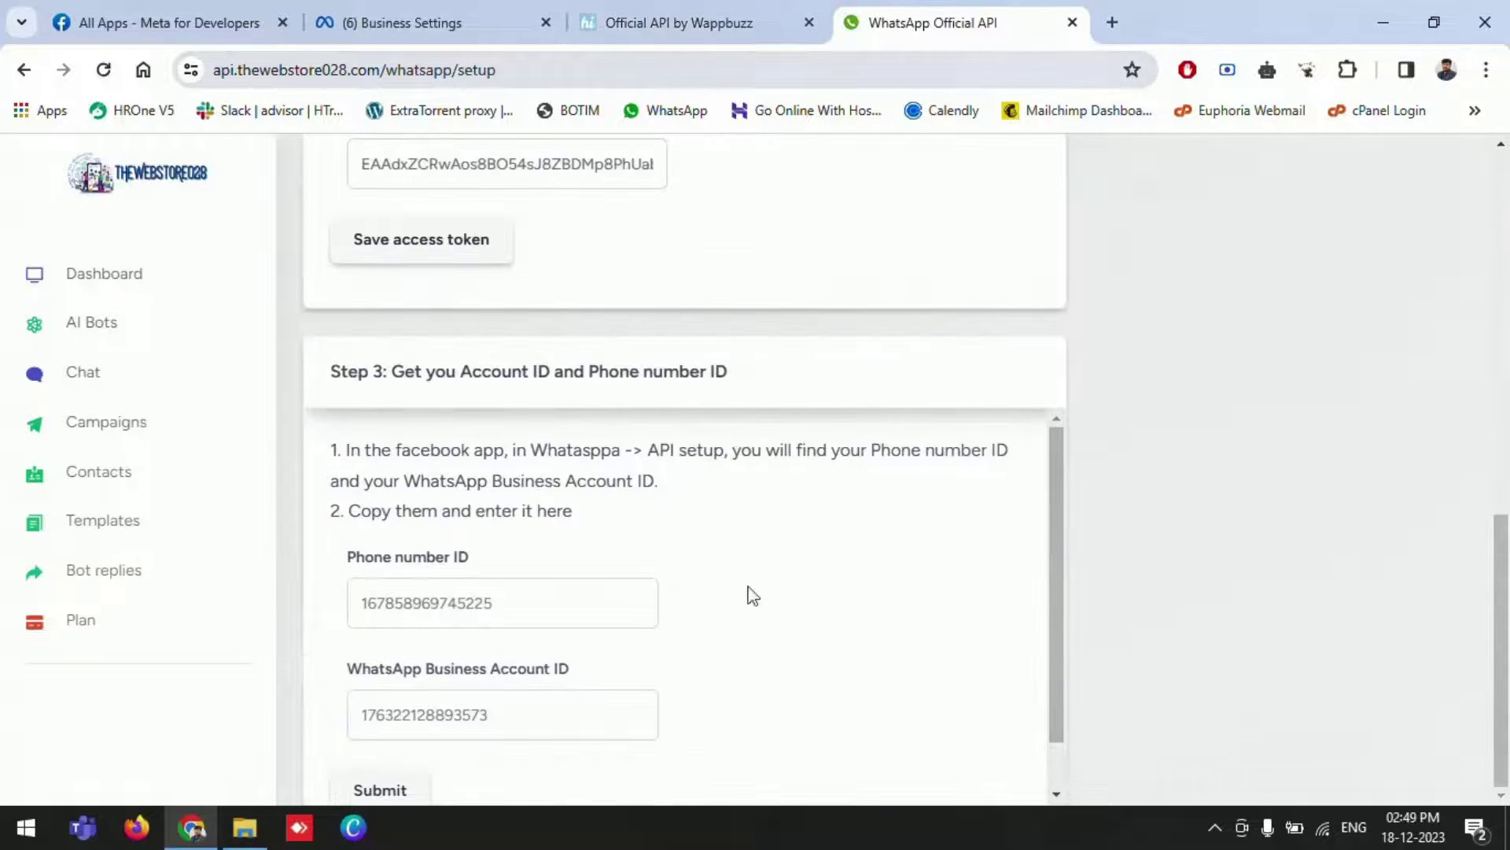
scroll(753, 595, "up", 10)
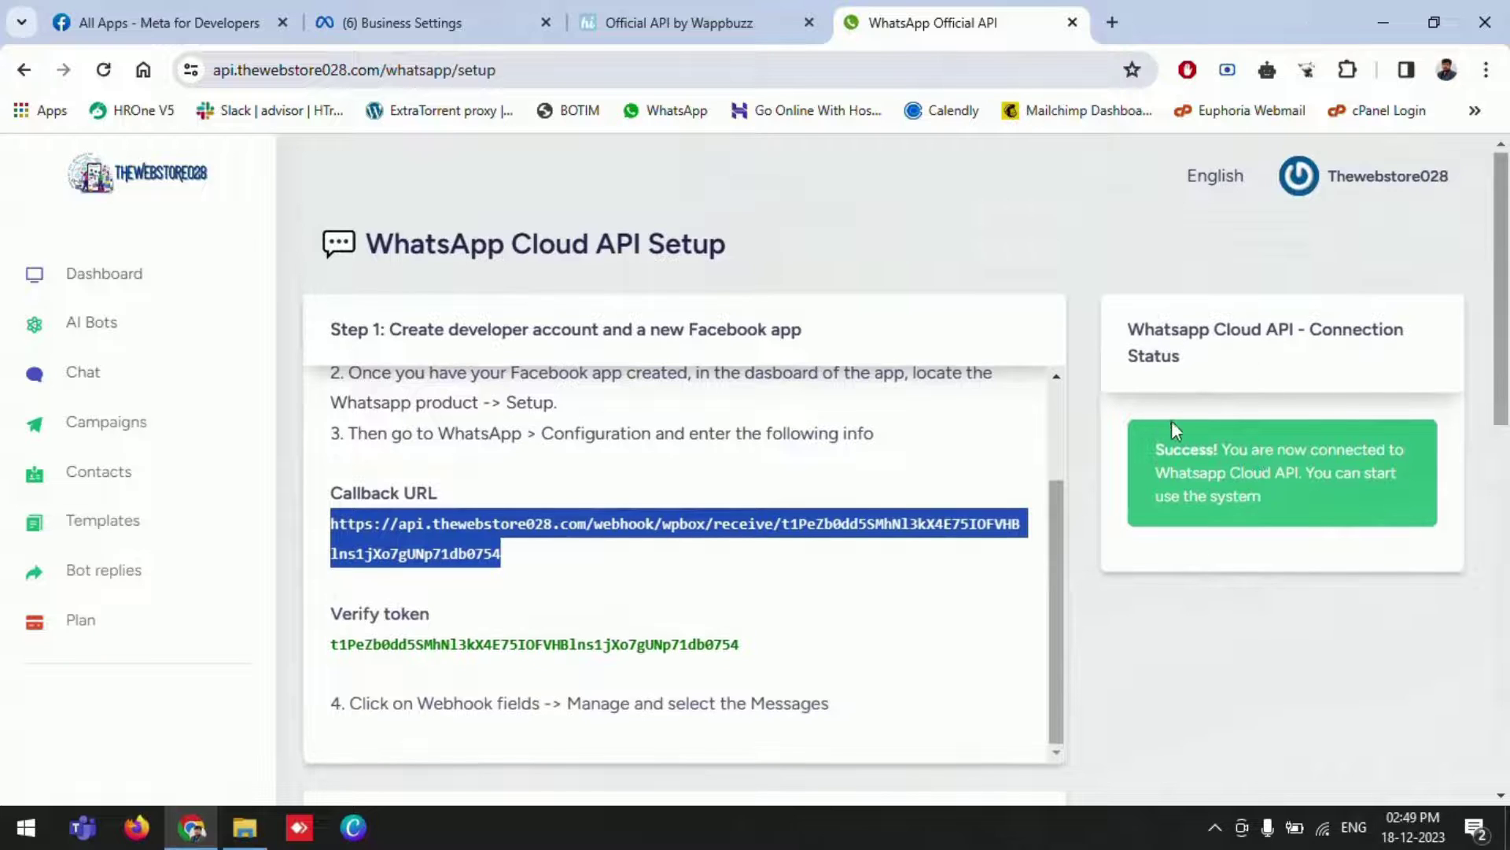
left_click(658, 17)
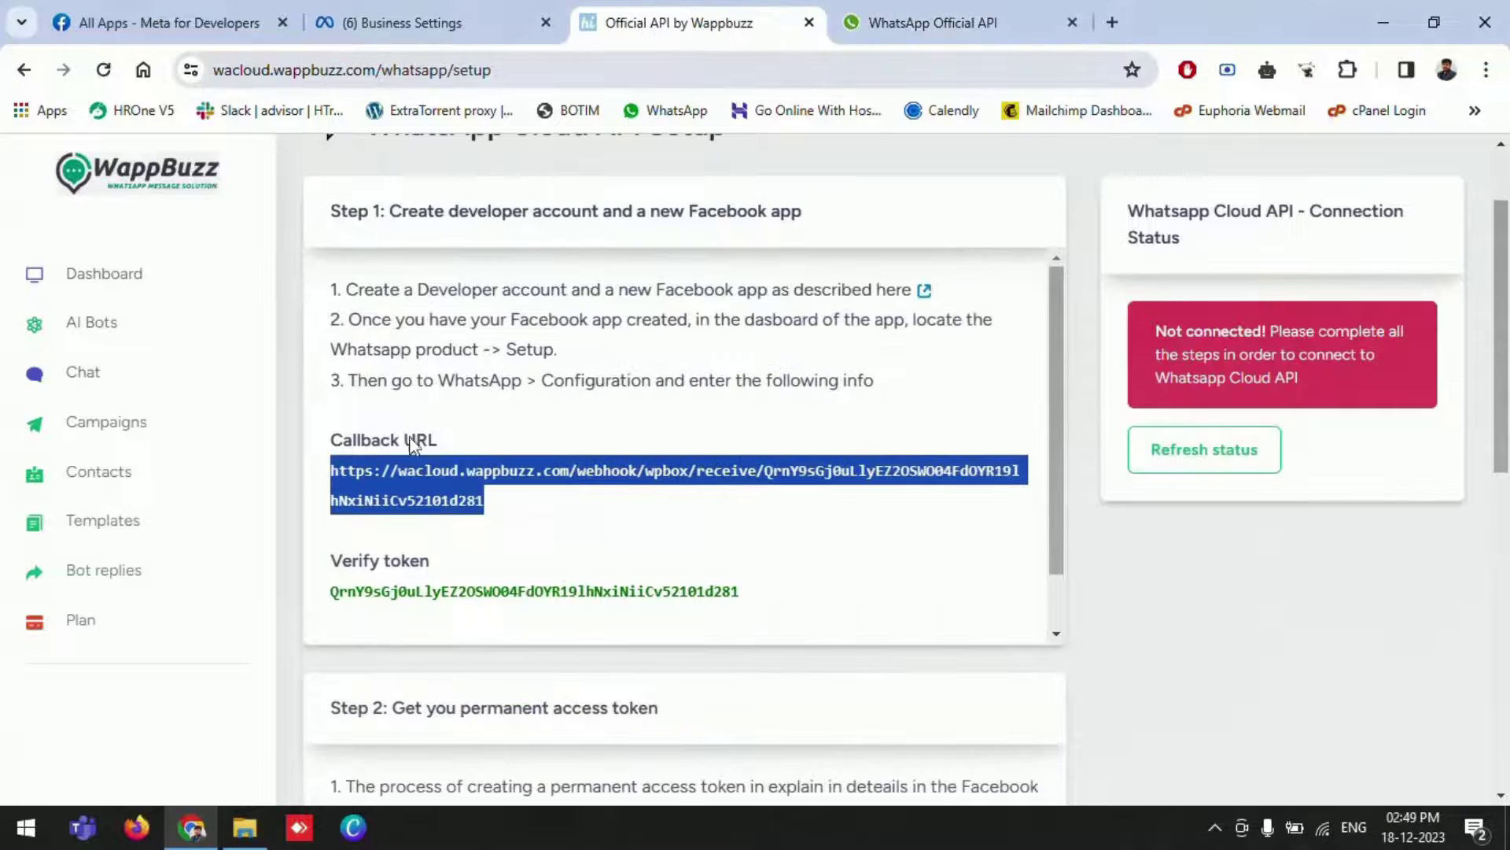
scroll(511, 405, "up", 1)
scroll(511, 405, "up", 2)
scroll(512, 404, "down", 1)
Review the filled-in setup steps and webhook verification on the Thewebstore028 setup page, and open the Thewebstore028 dashboard.
left_click(1008, 15)
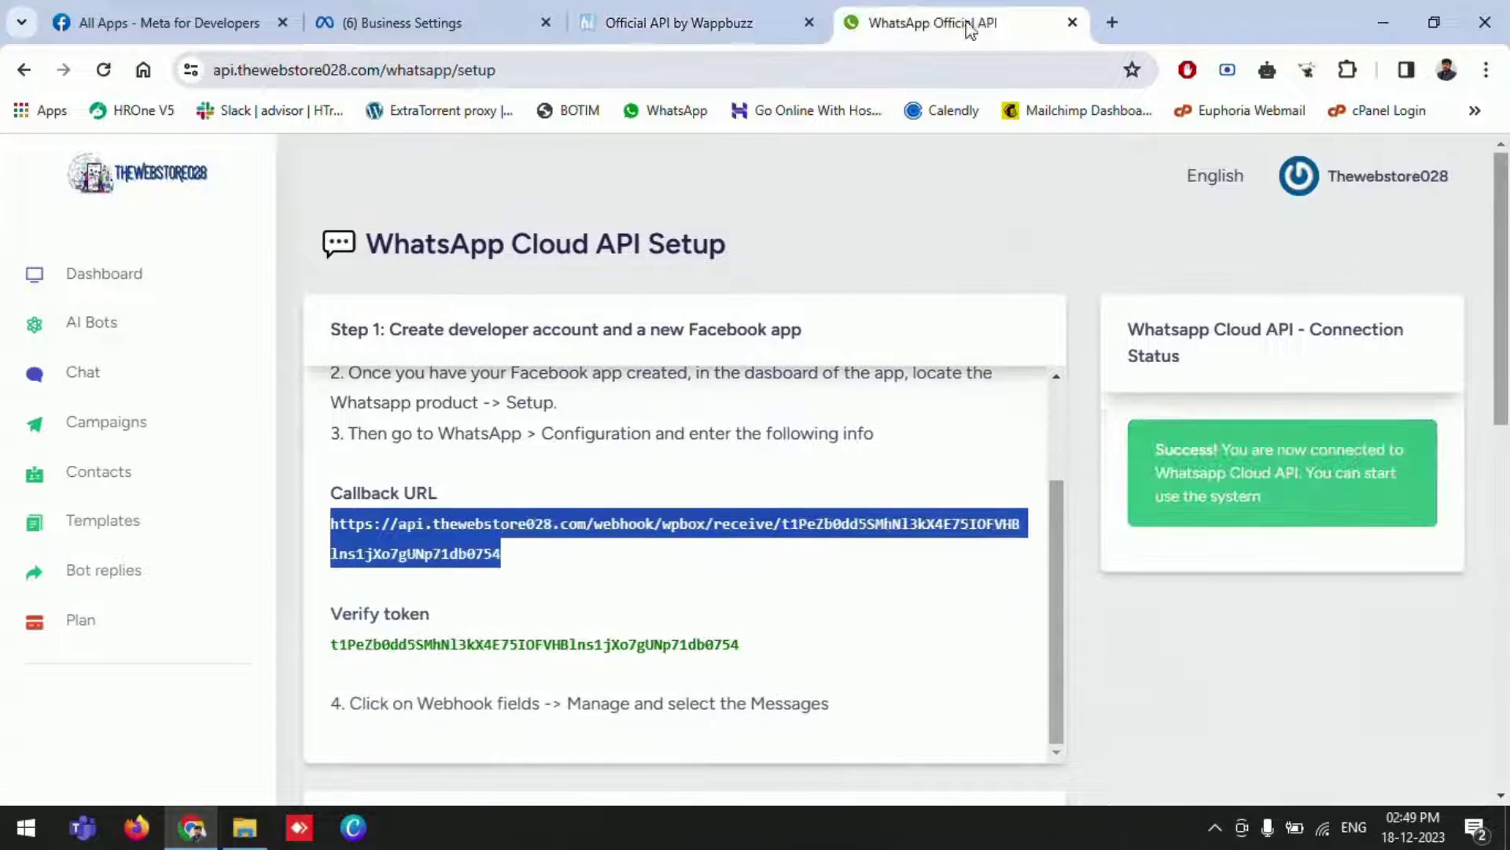
left_click(785, 477)
scroll(785, 477, "down", 10)
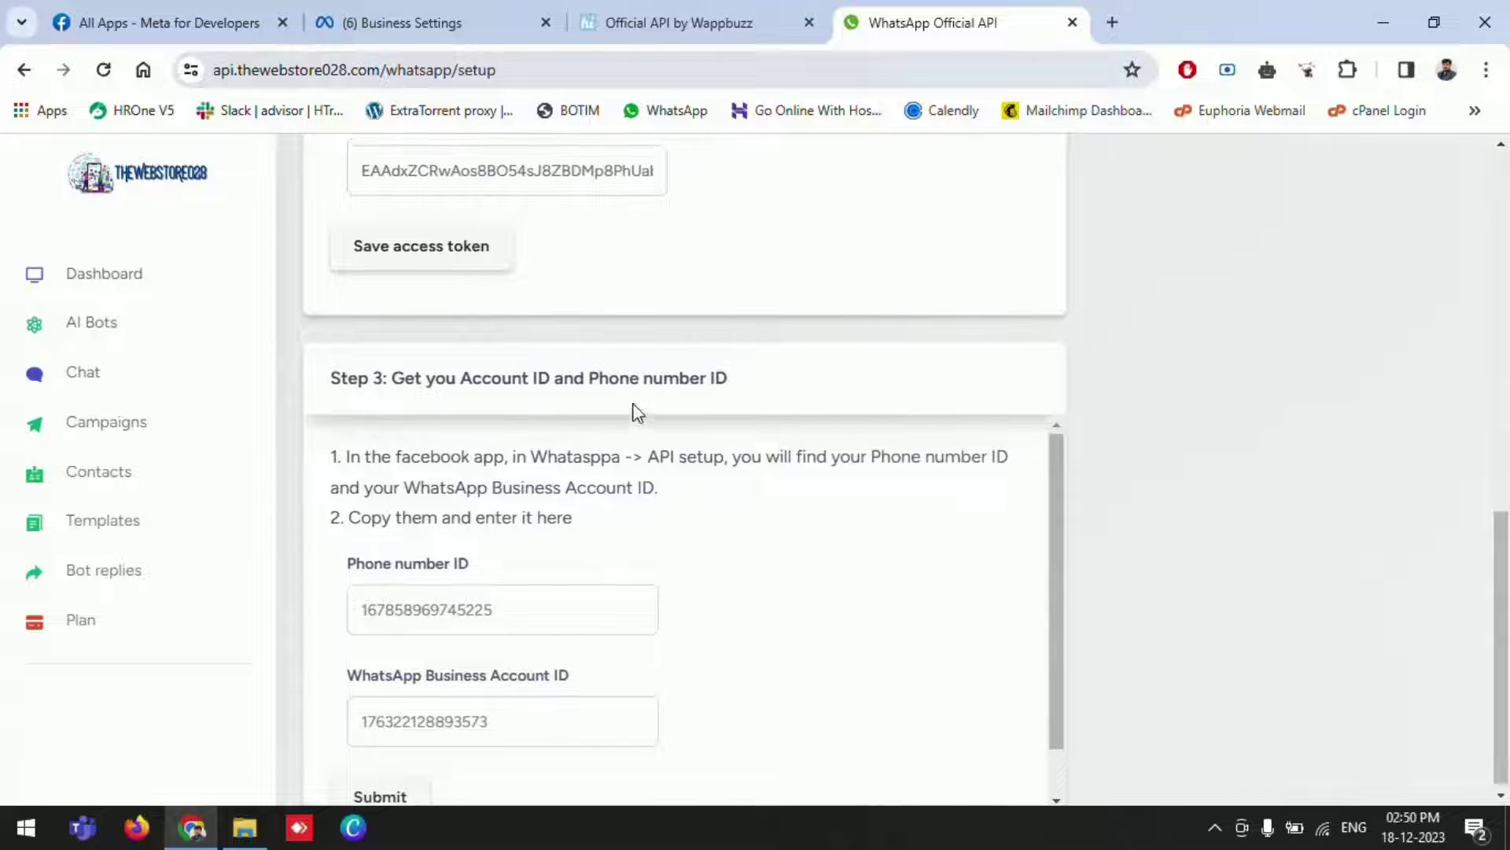
scroll(634, 408, "up", 8)
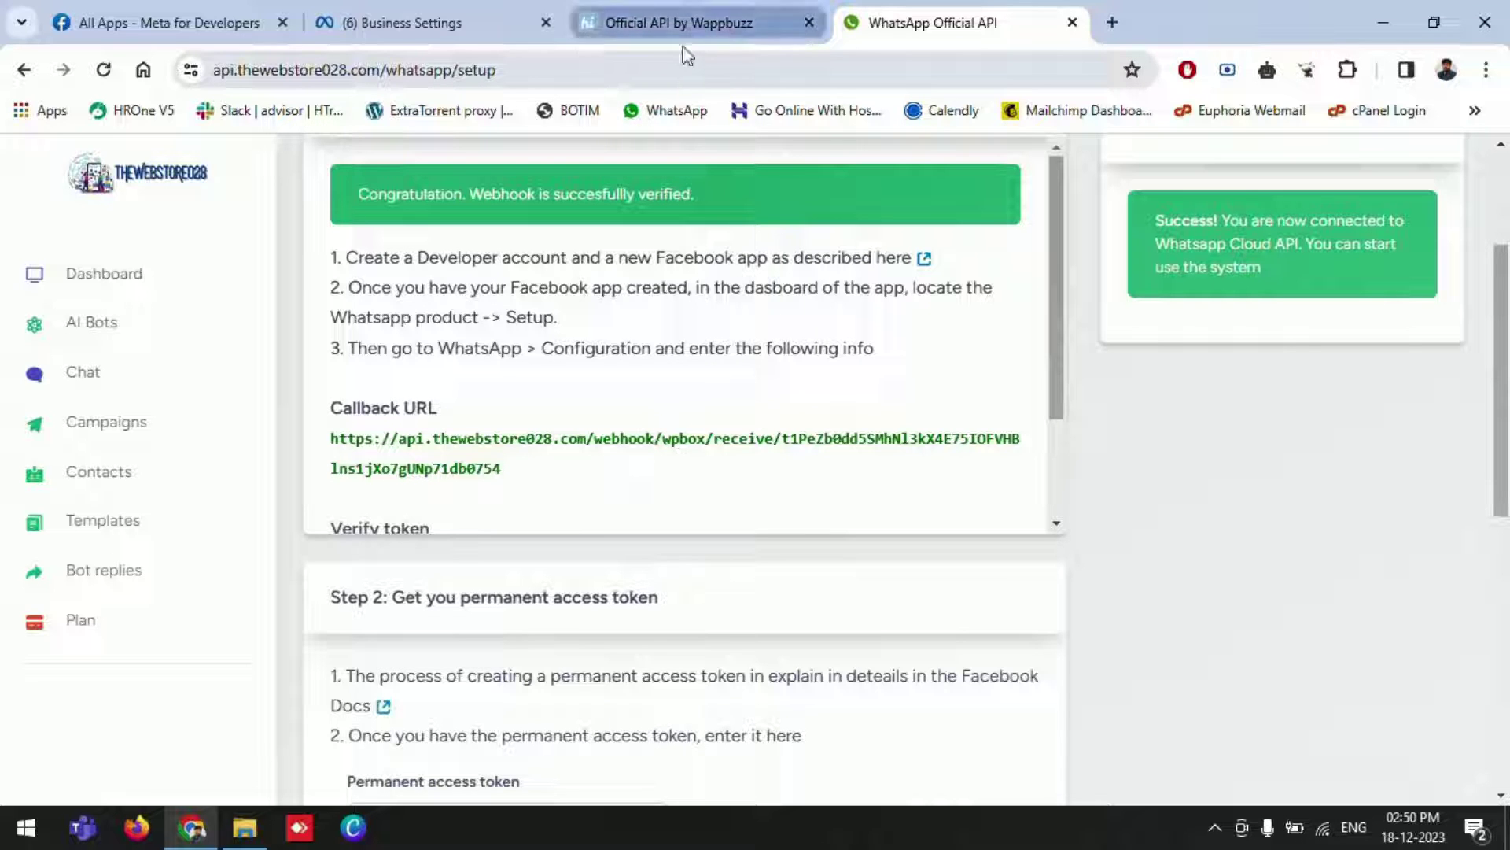
scroll(817, 269, "up", 3)
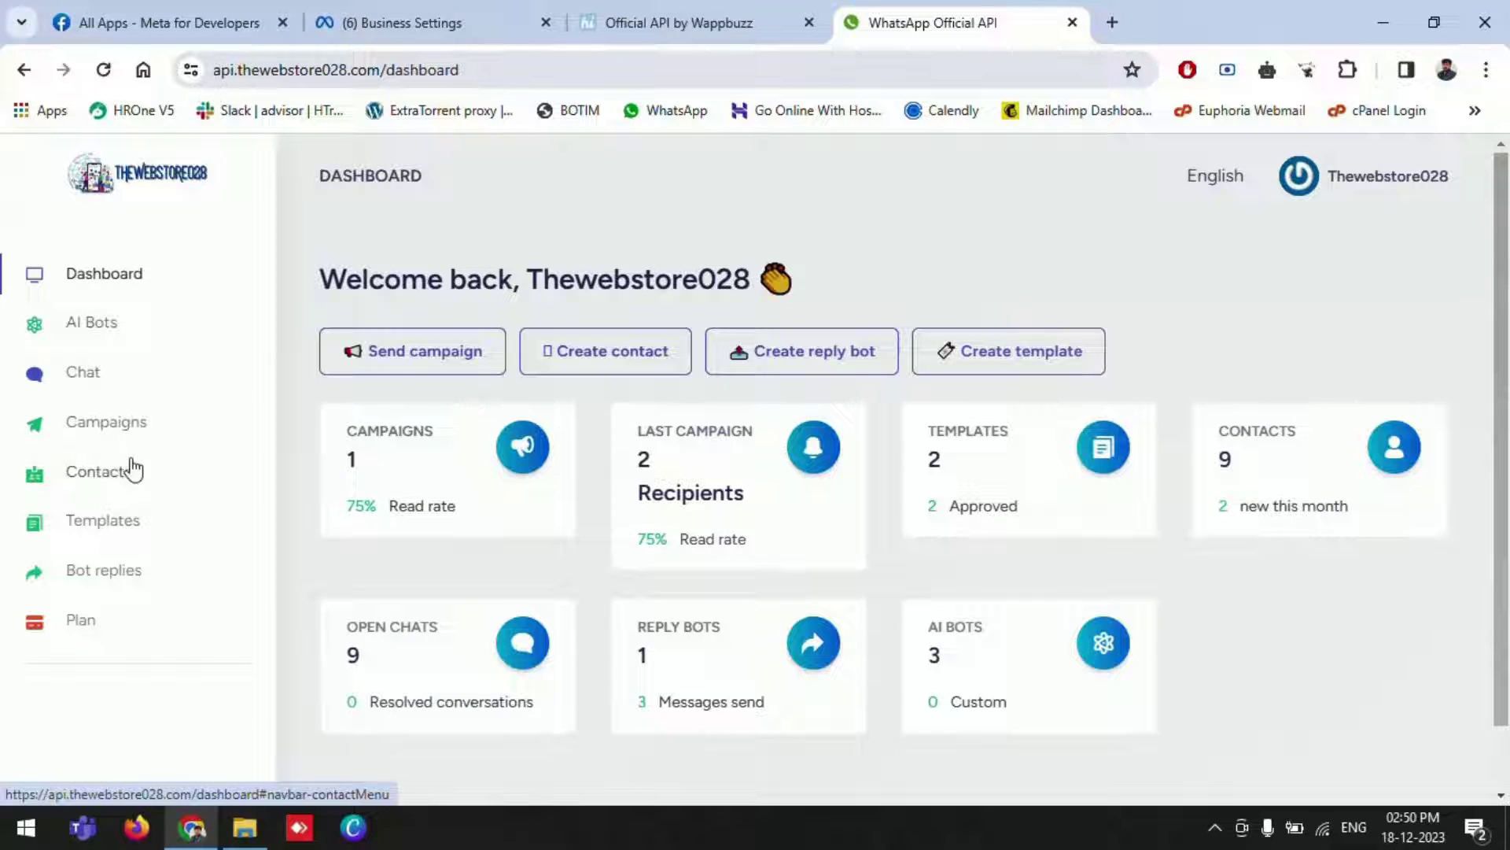
Review the chat conversations and the list of past campaigns with their delivery and read figures.
left_click(89, 374)
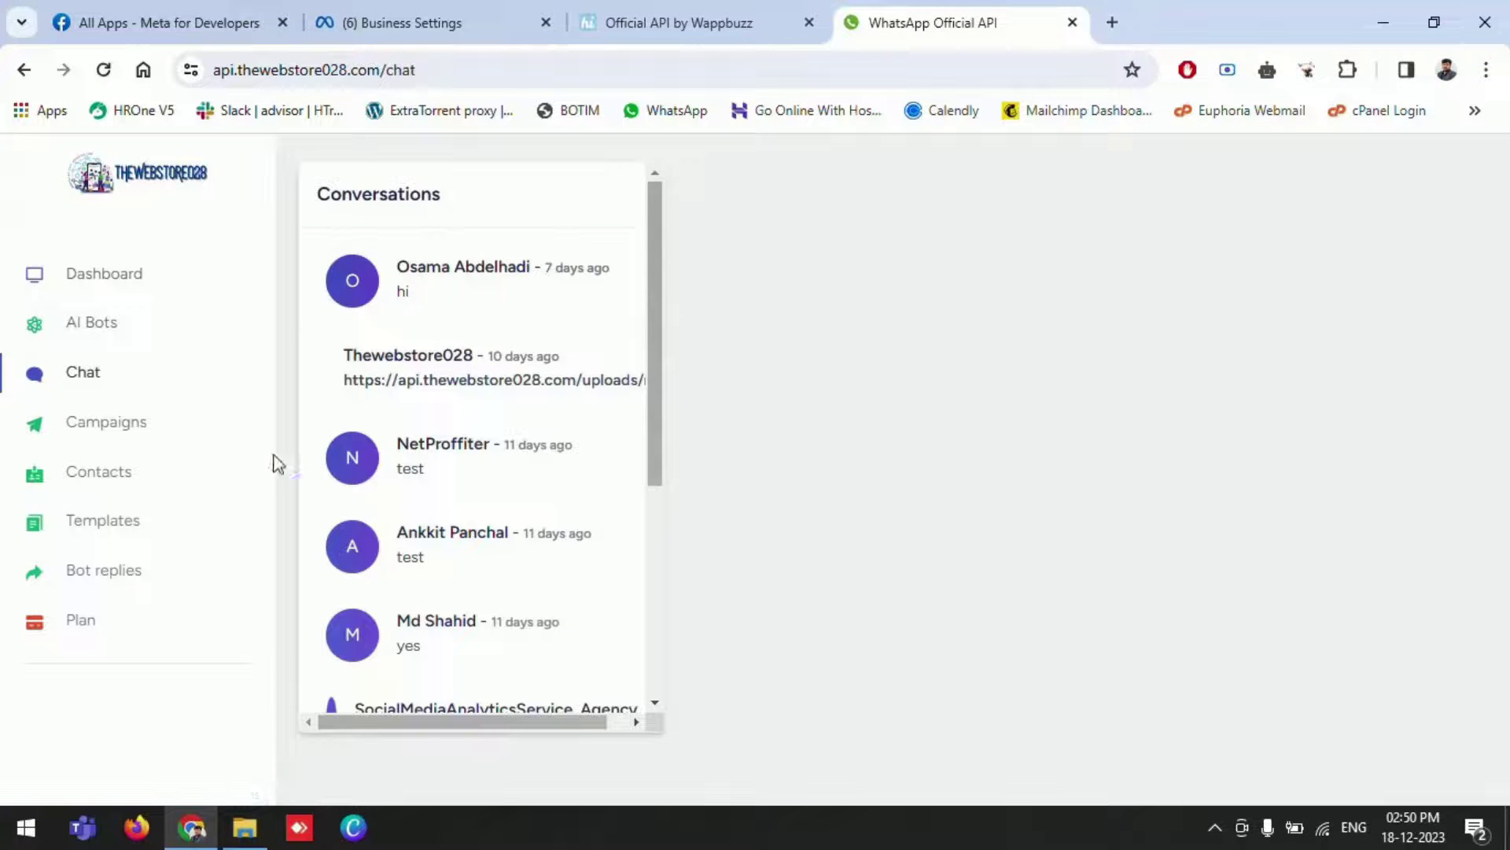
left_click(115, 429)
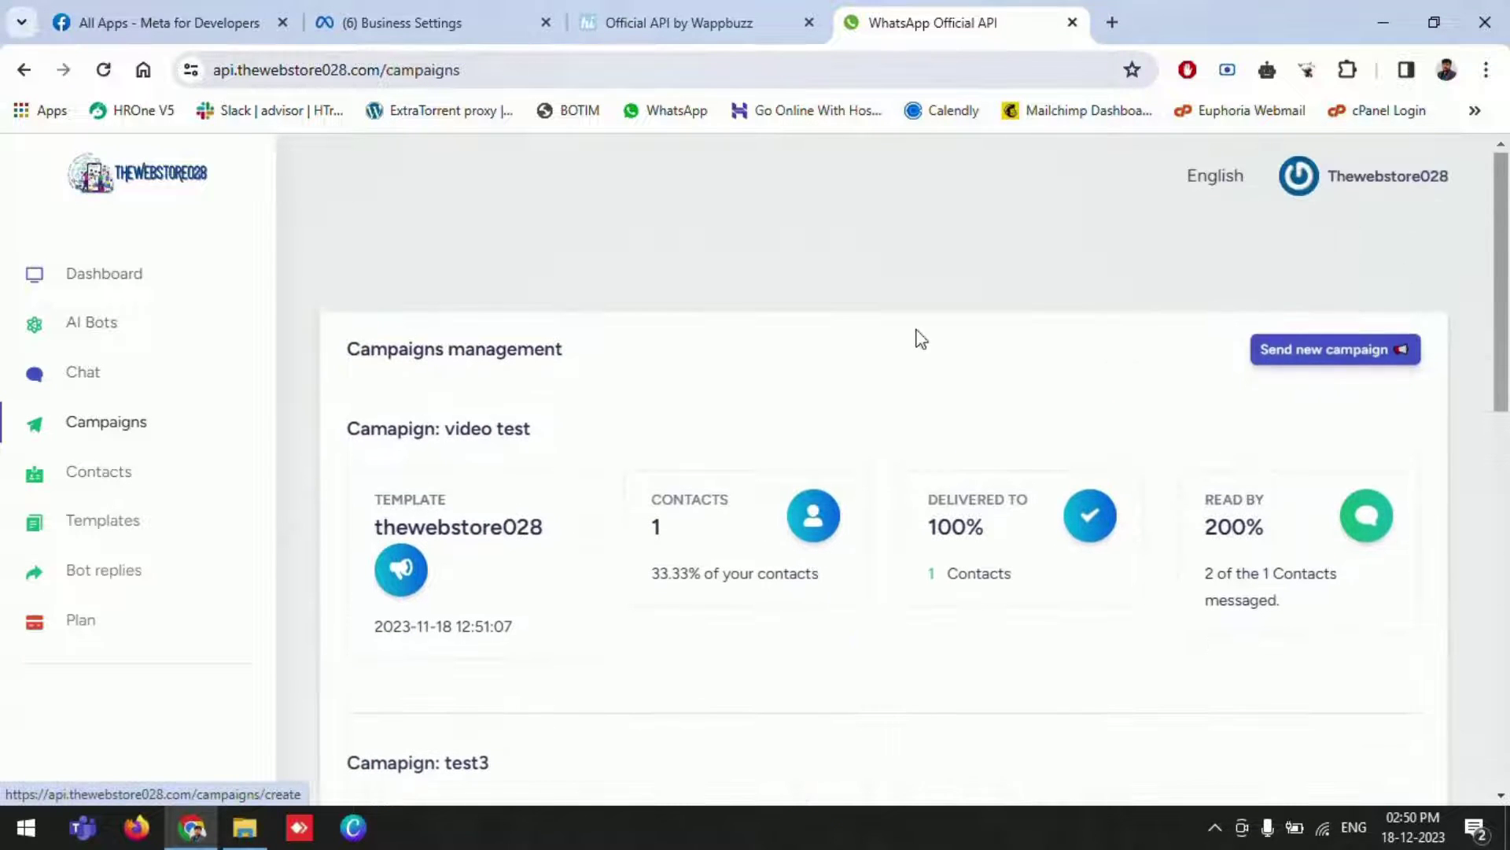
scroll(920, 338, "down", 10)
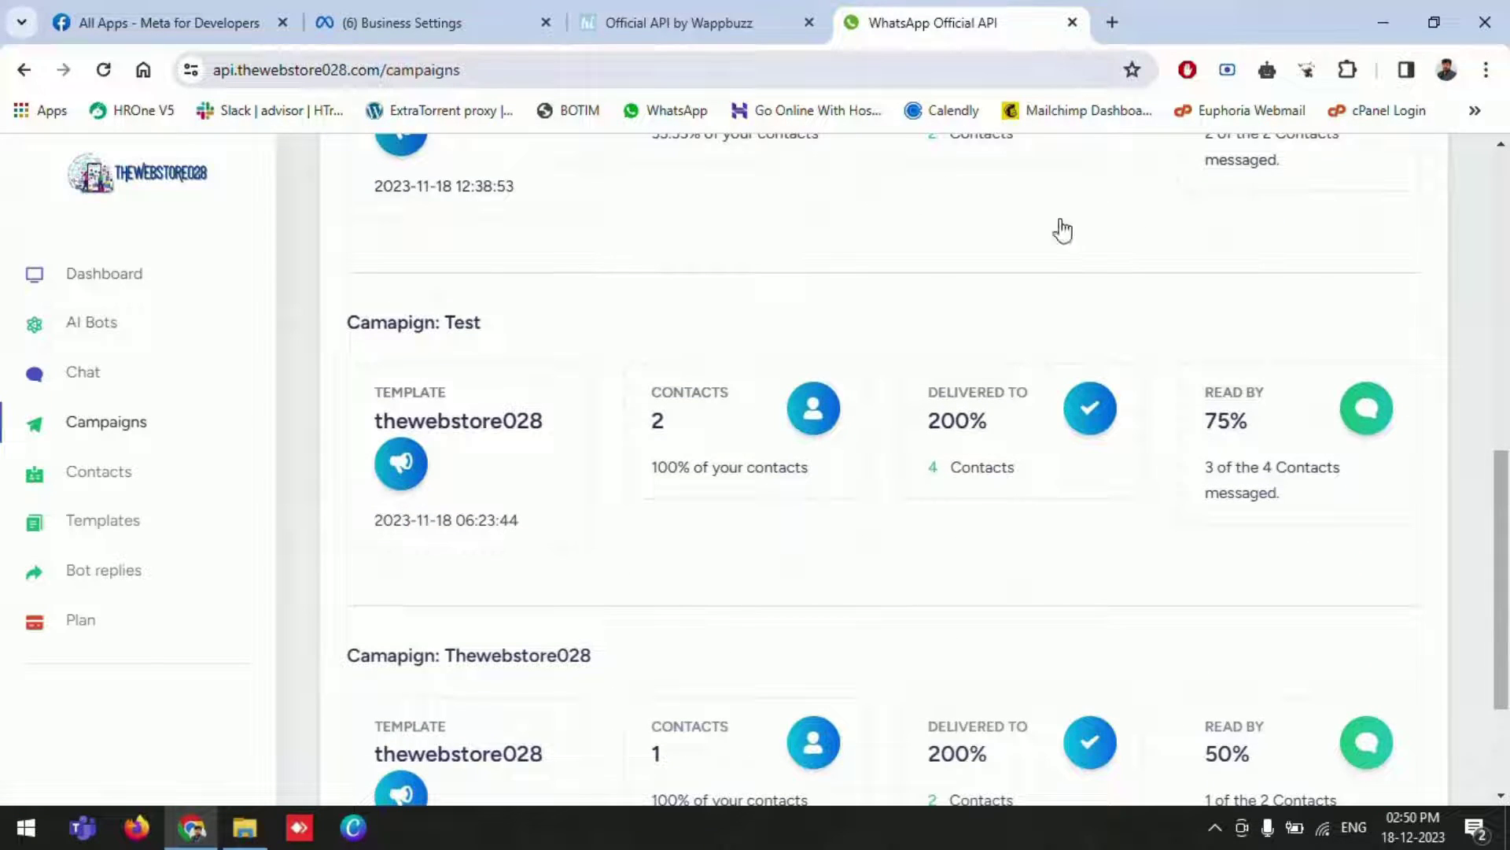
scroll(1284, 516, "down", 3)
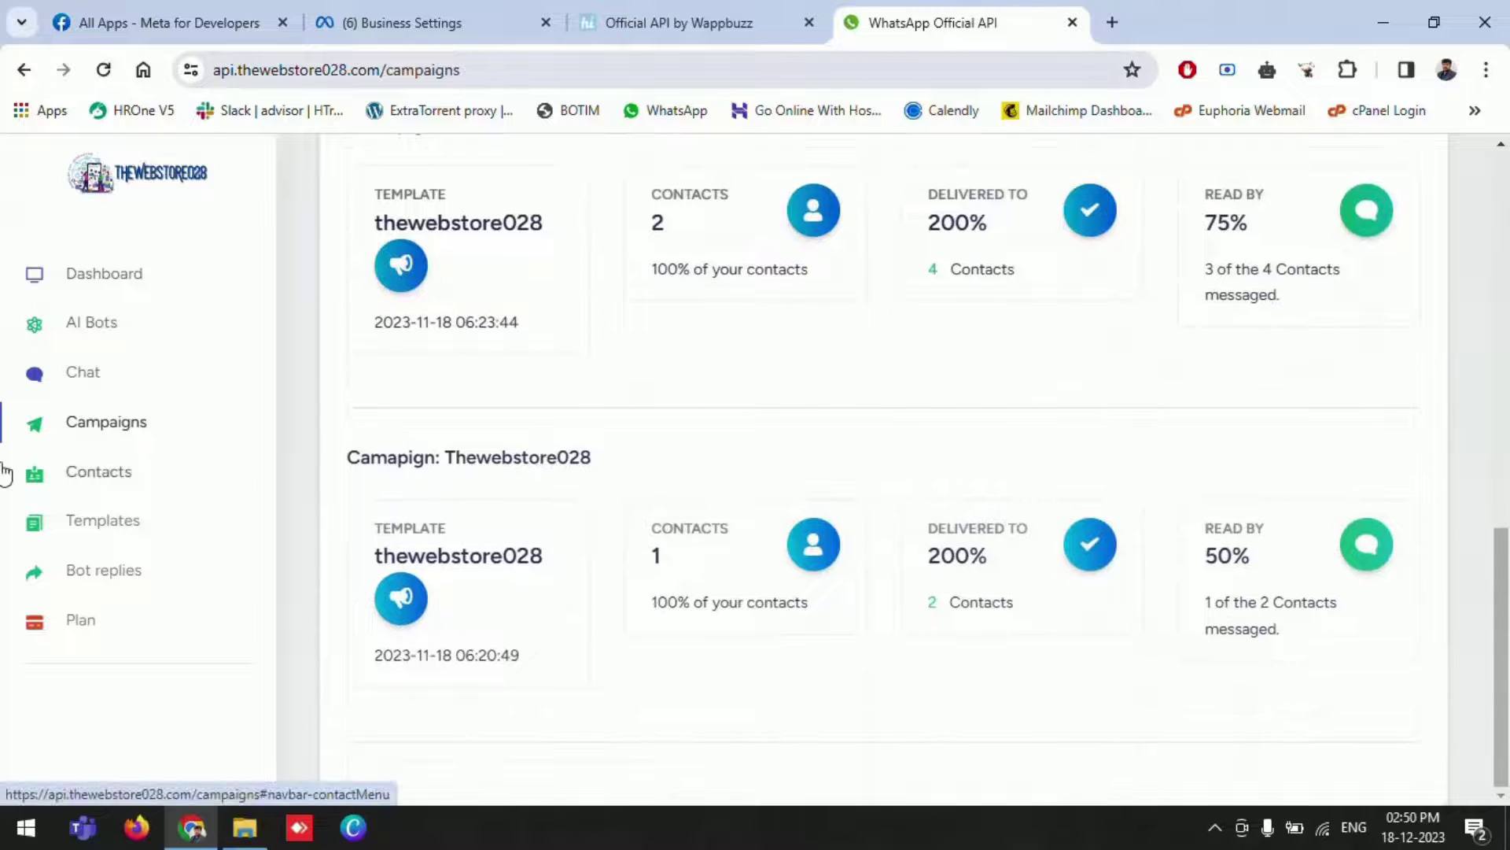
Open the contact list and review the saved contacts and their filter options.
left_click(94, 474)
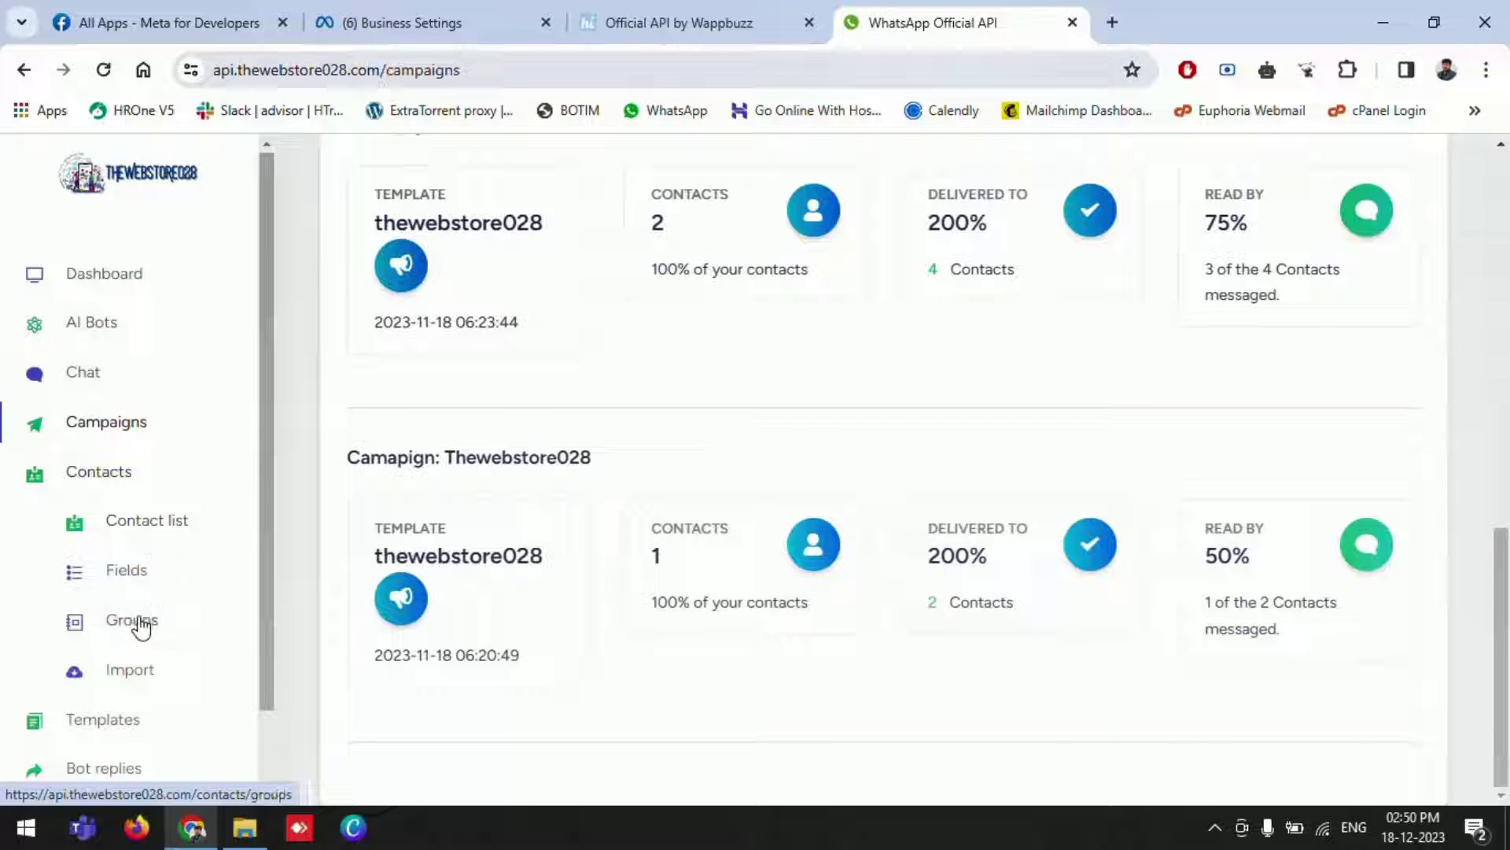
left_click(145, 527)
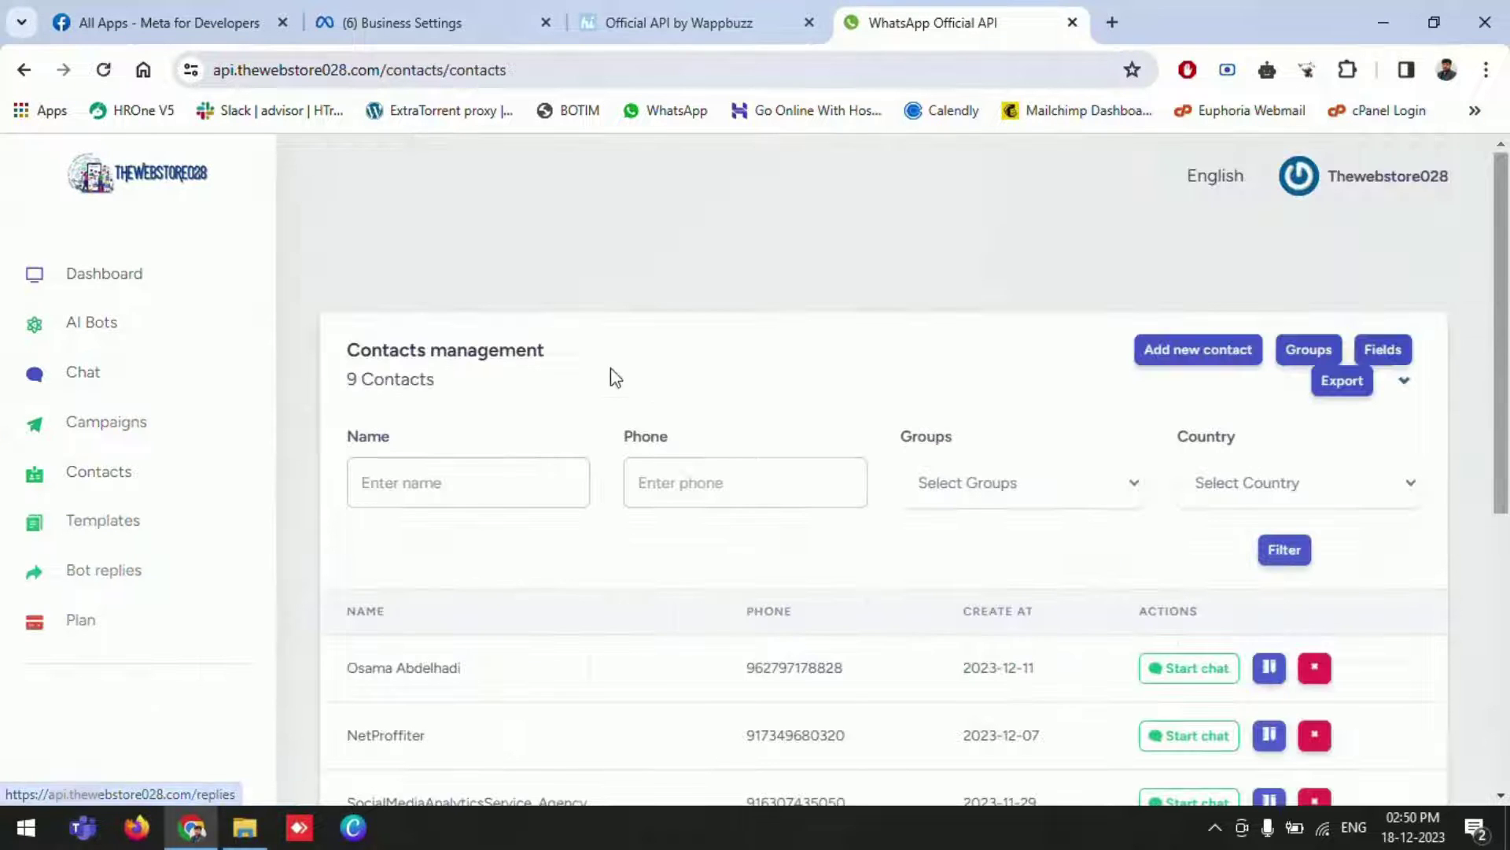
scroll(613, 378, "down", 6)
scroll(610, 350, "up", 3)
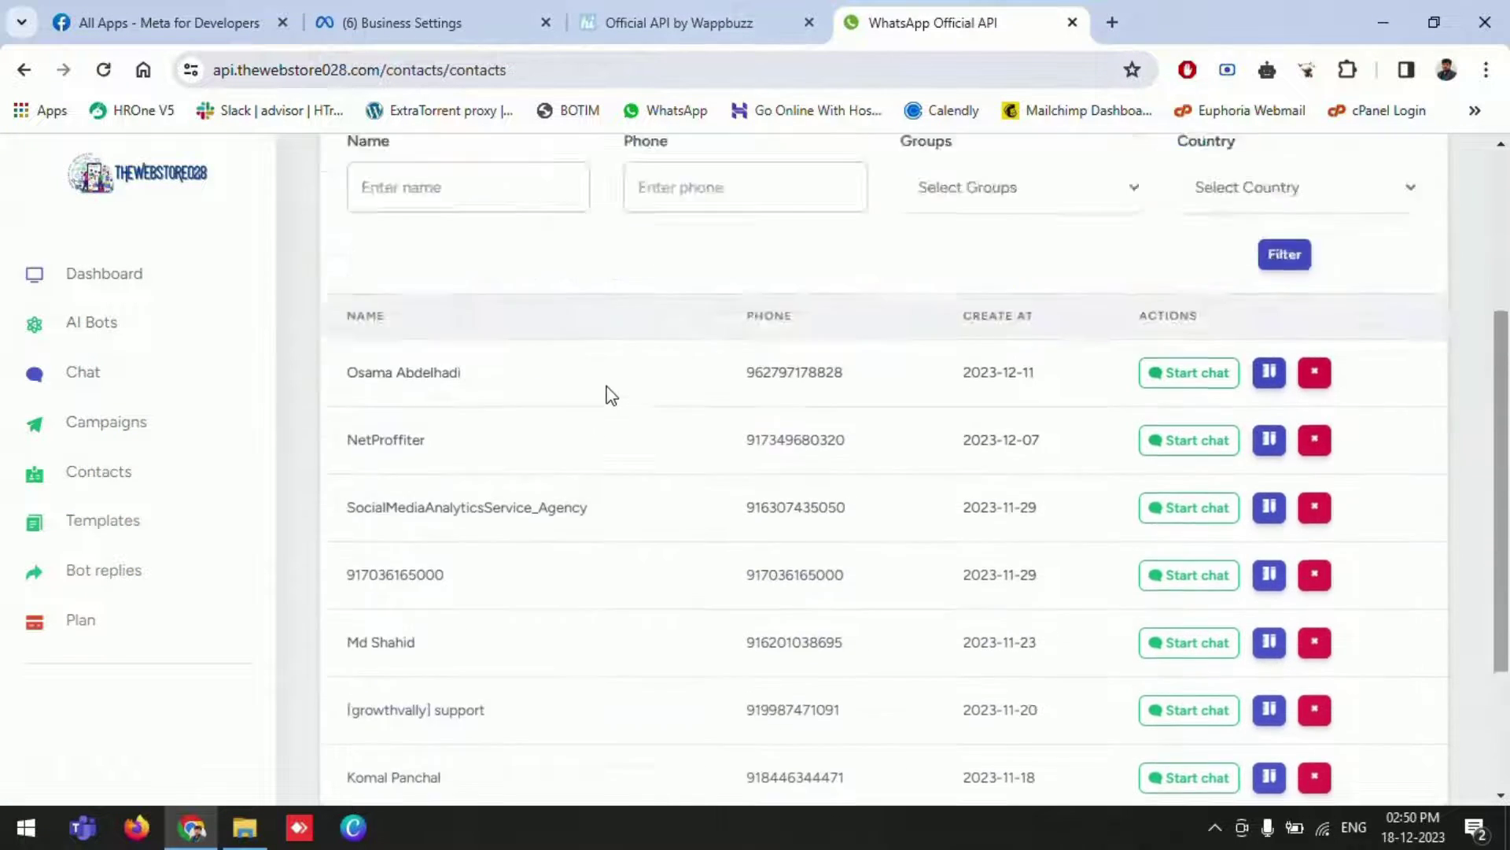
scroll(611, 393, "up", 3)
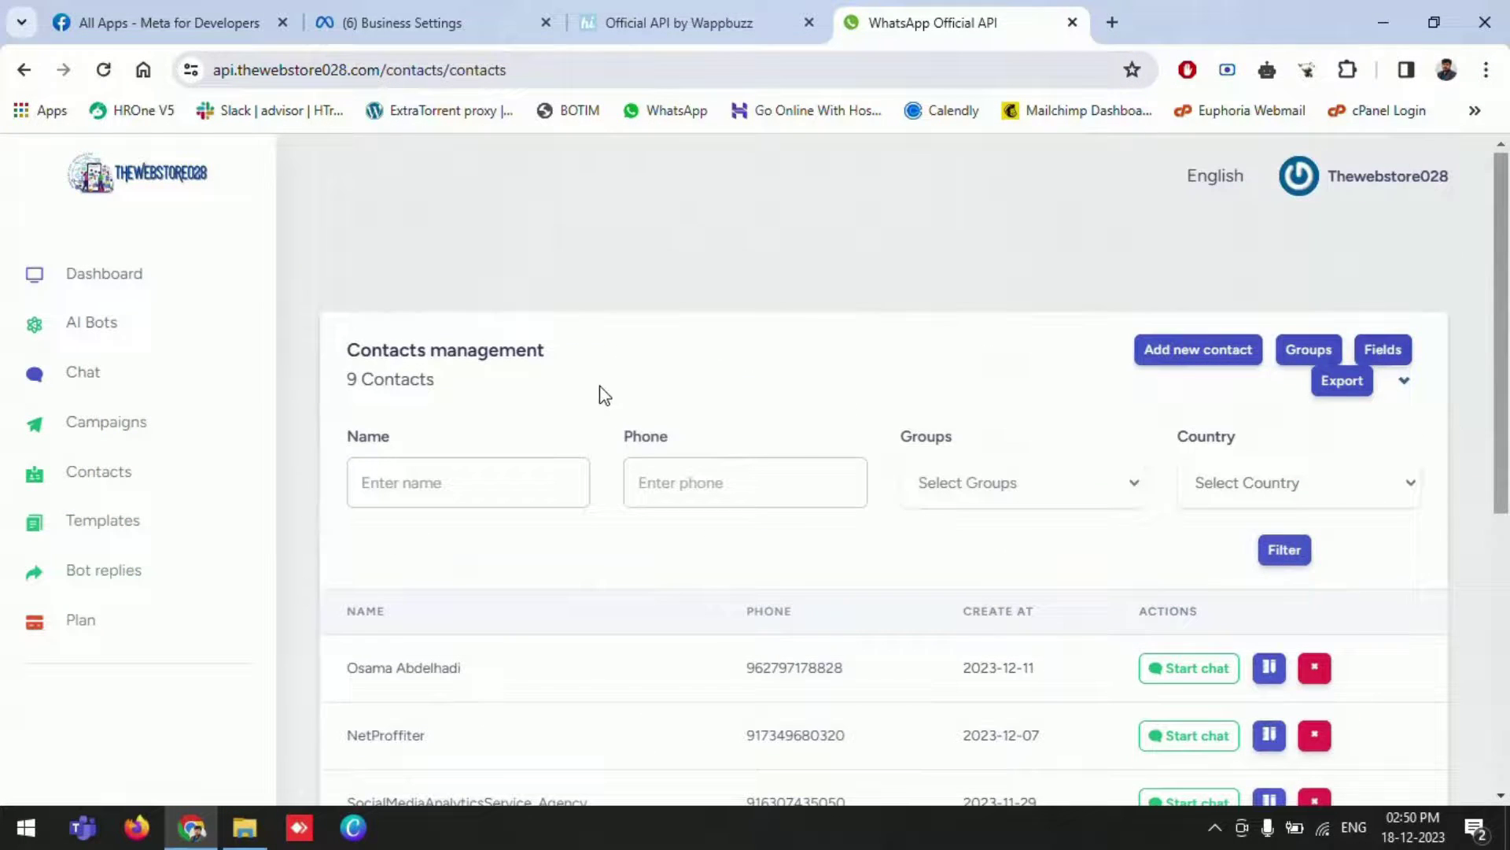
View the message templates in the Thewebstore028 dashboard and in WhatsApp Manager, and reload the templates in the dashboard.
left_click(116, 524)
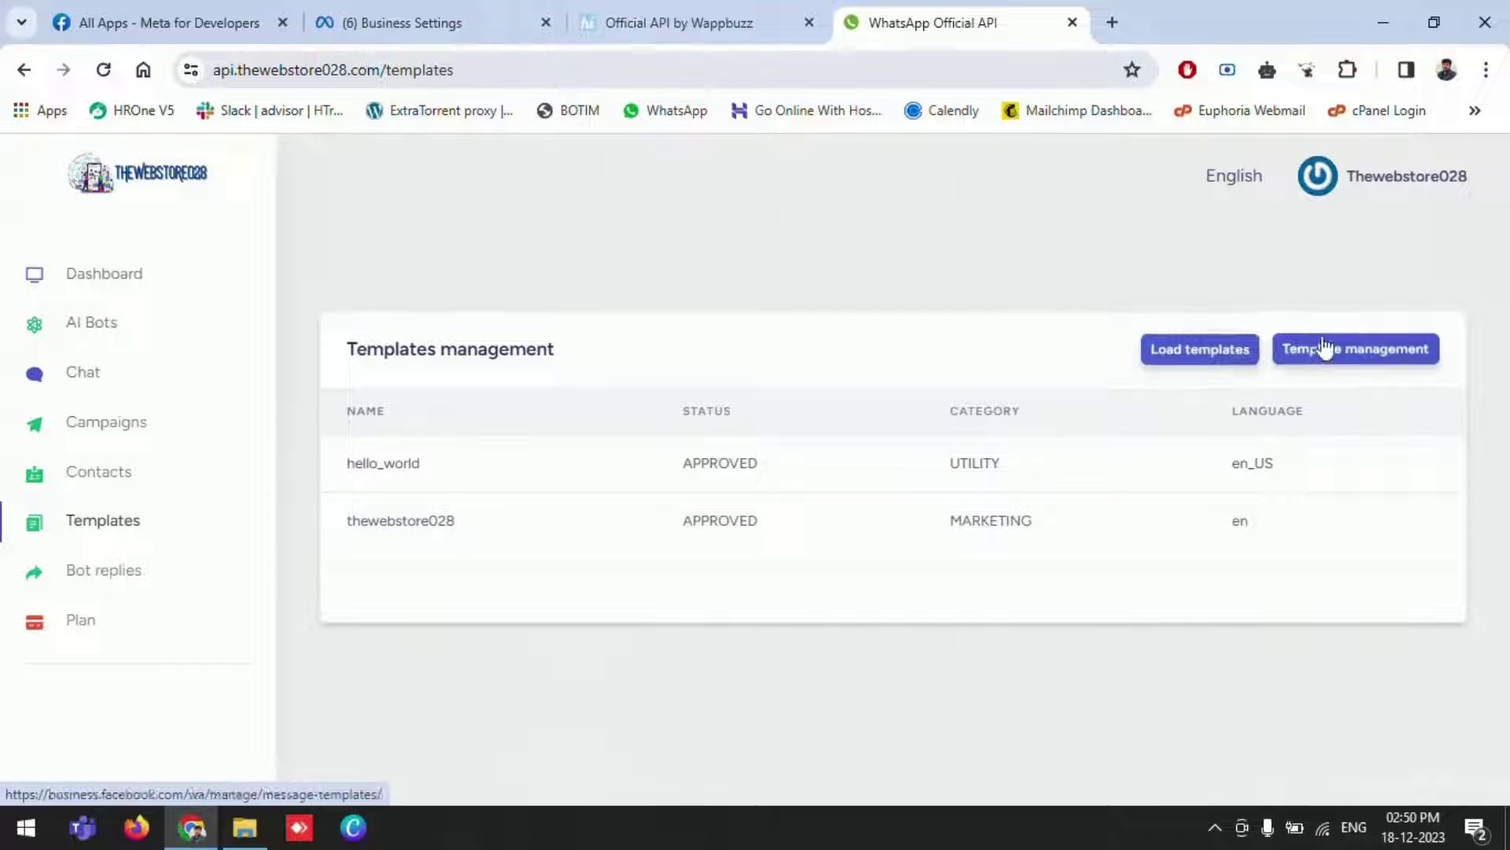
left_click(1341, 367)
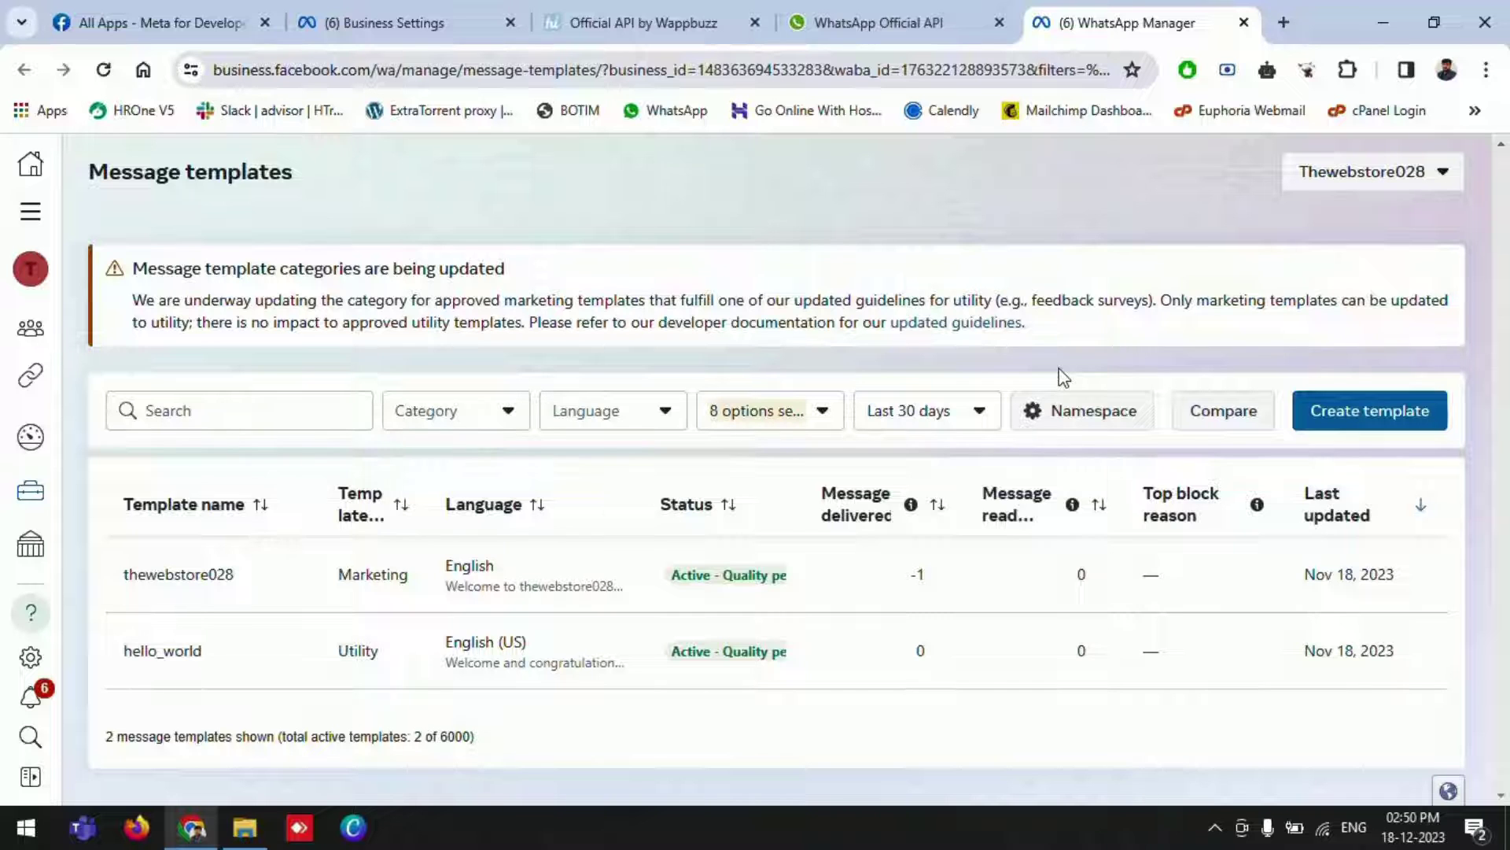
left_click(860, 22)
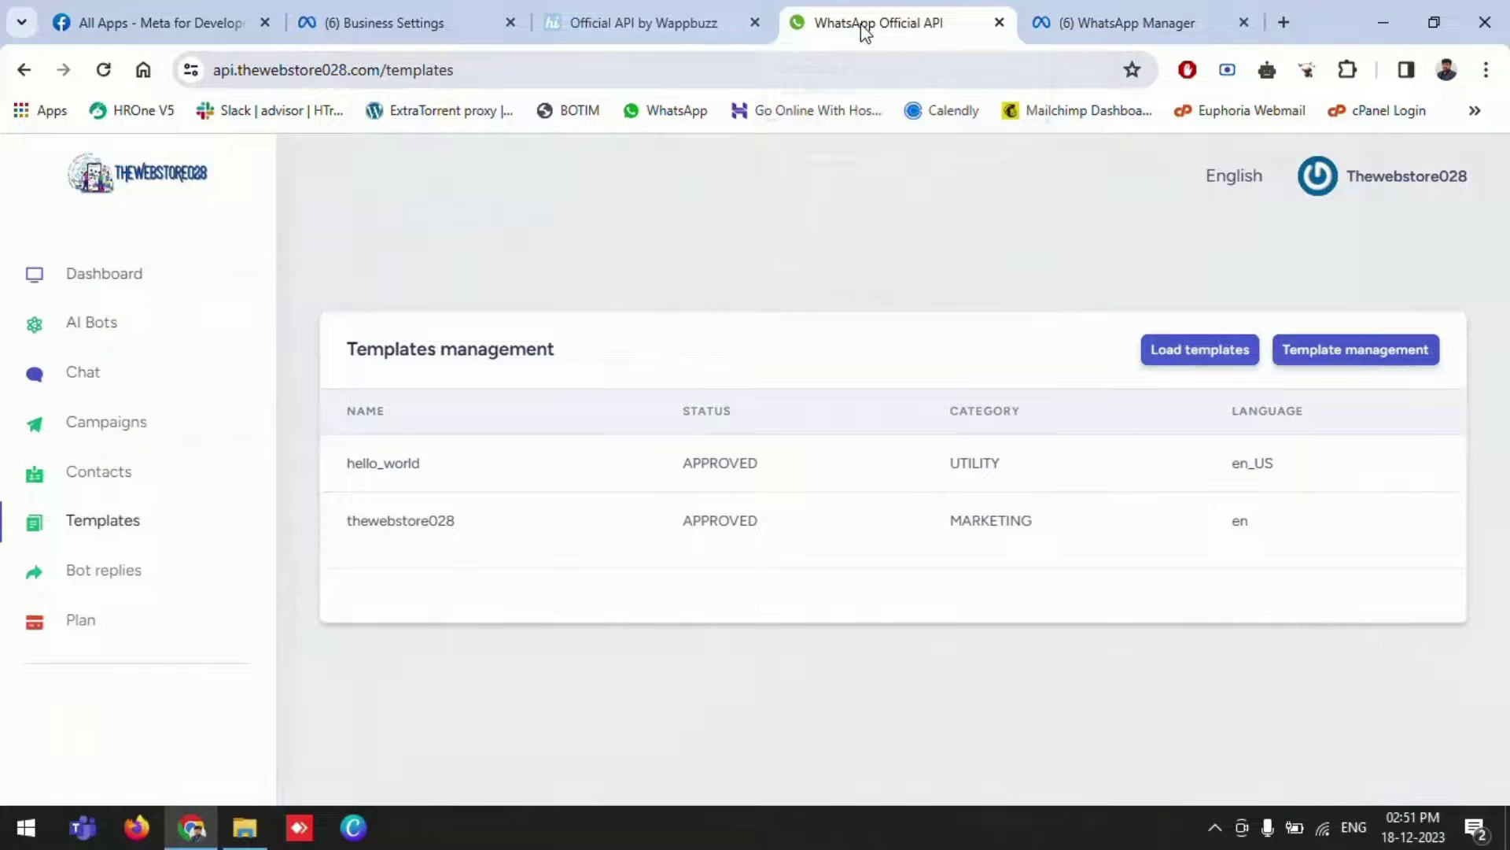
left_click(1225, 356)
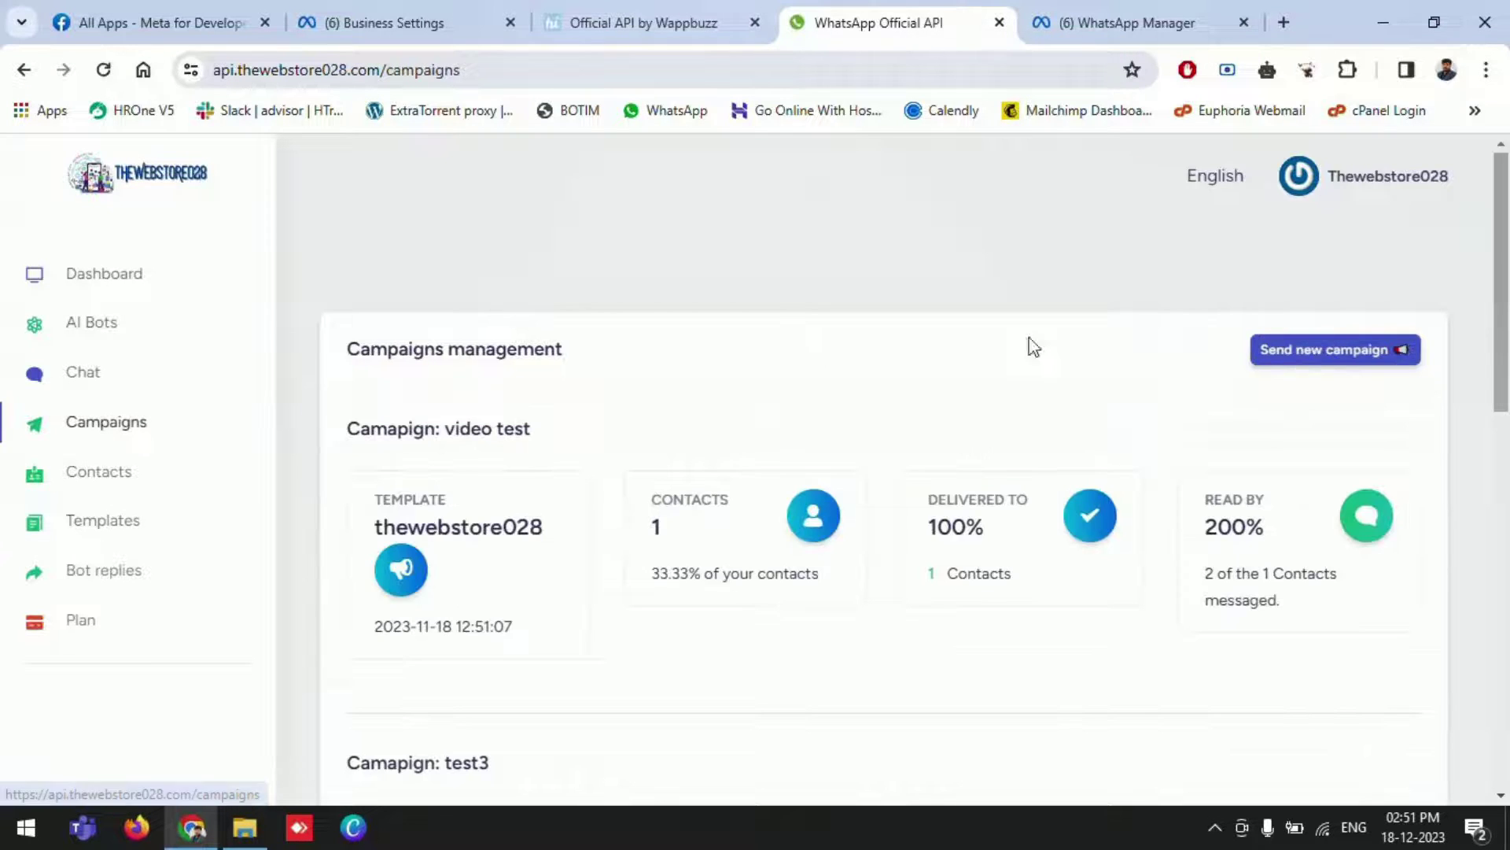
Start a new campaign and name it demo.
left_click(1315, 365)
scroll(714, 273, "down", 3)
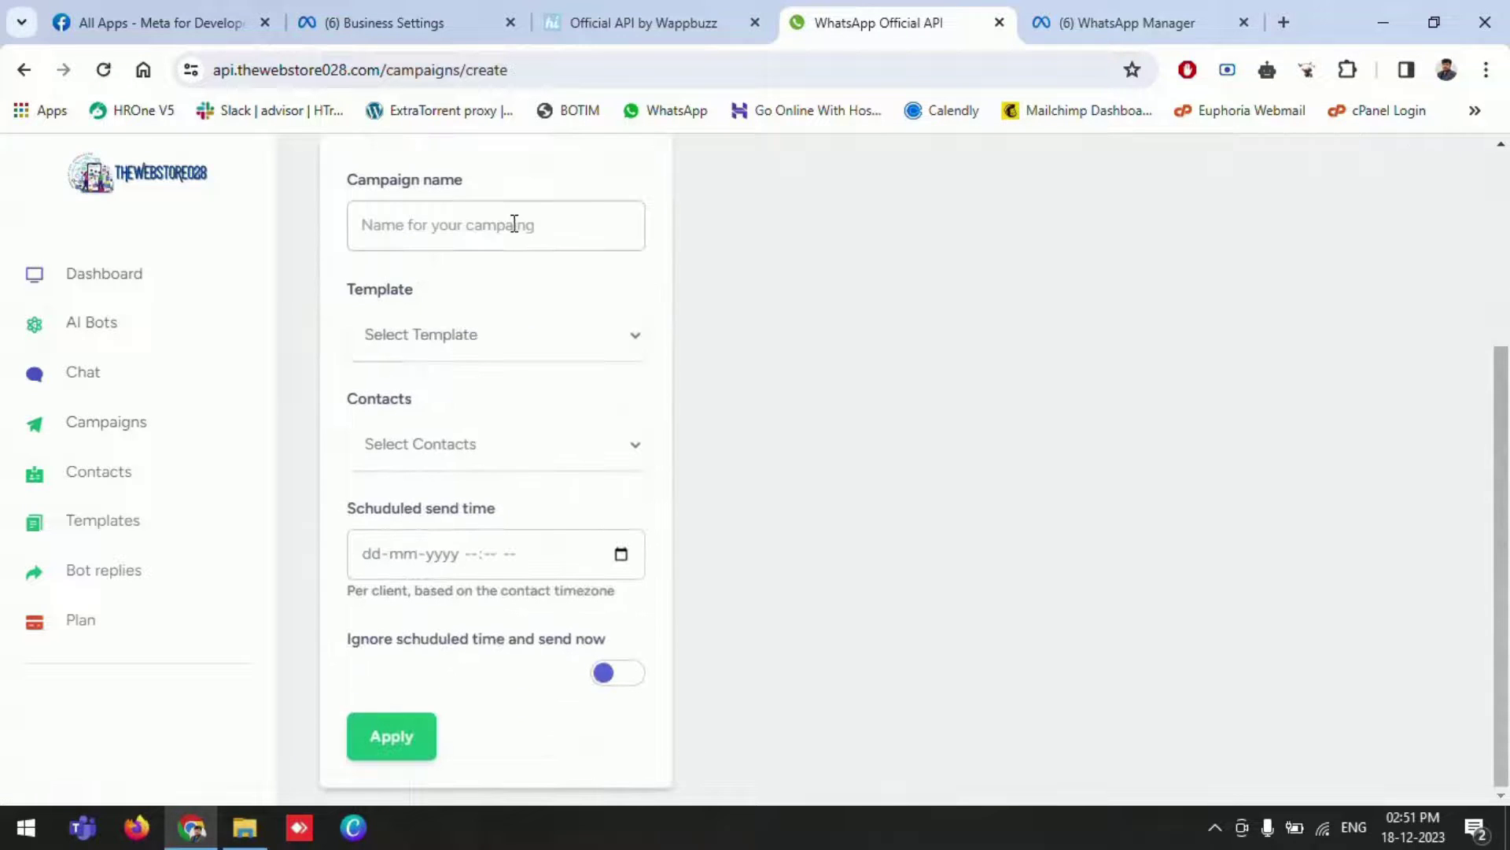
left_click(514, 224)
type("demo")
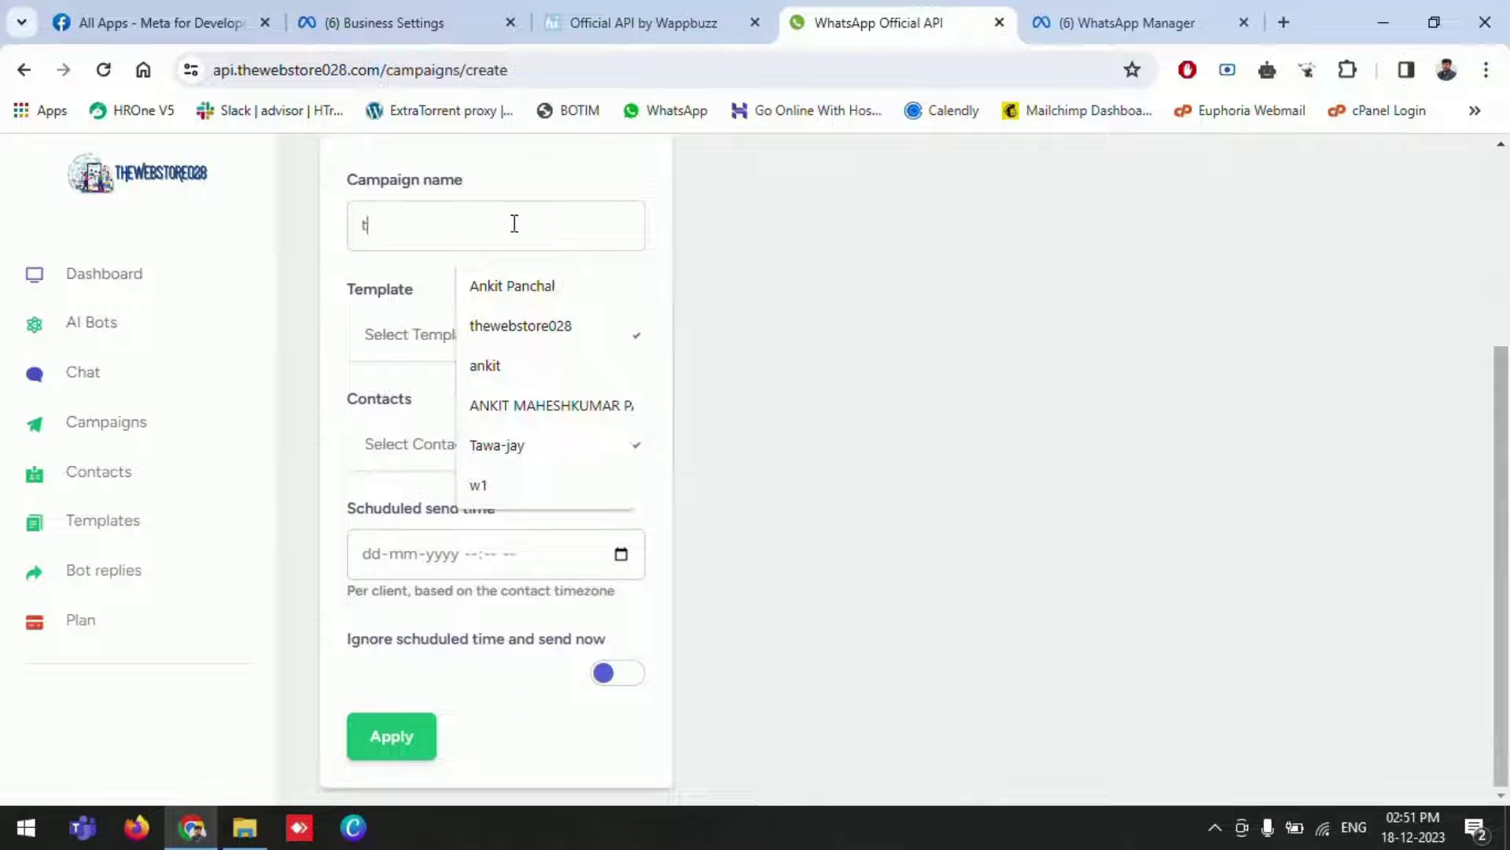
key("BackSpace")
type("o")
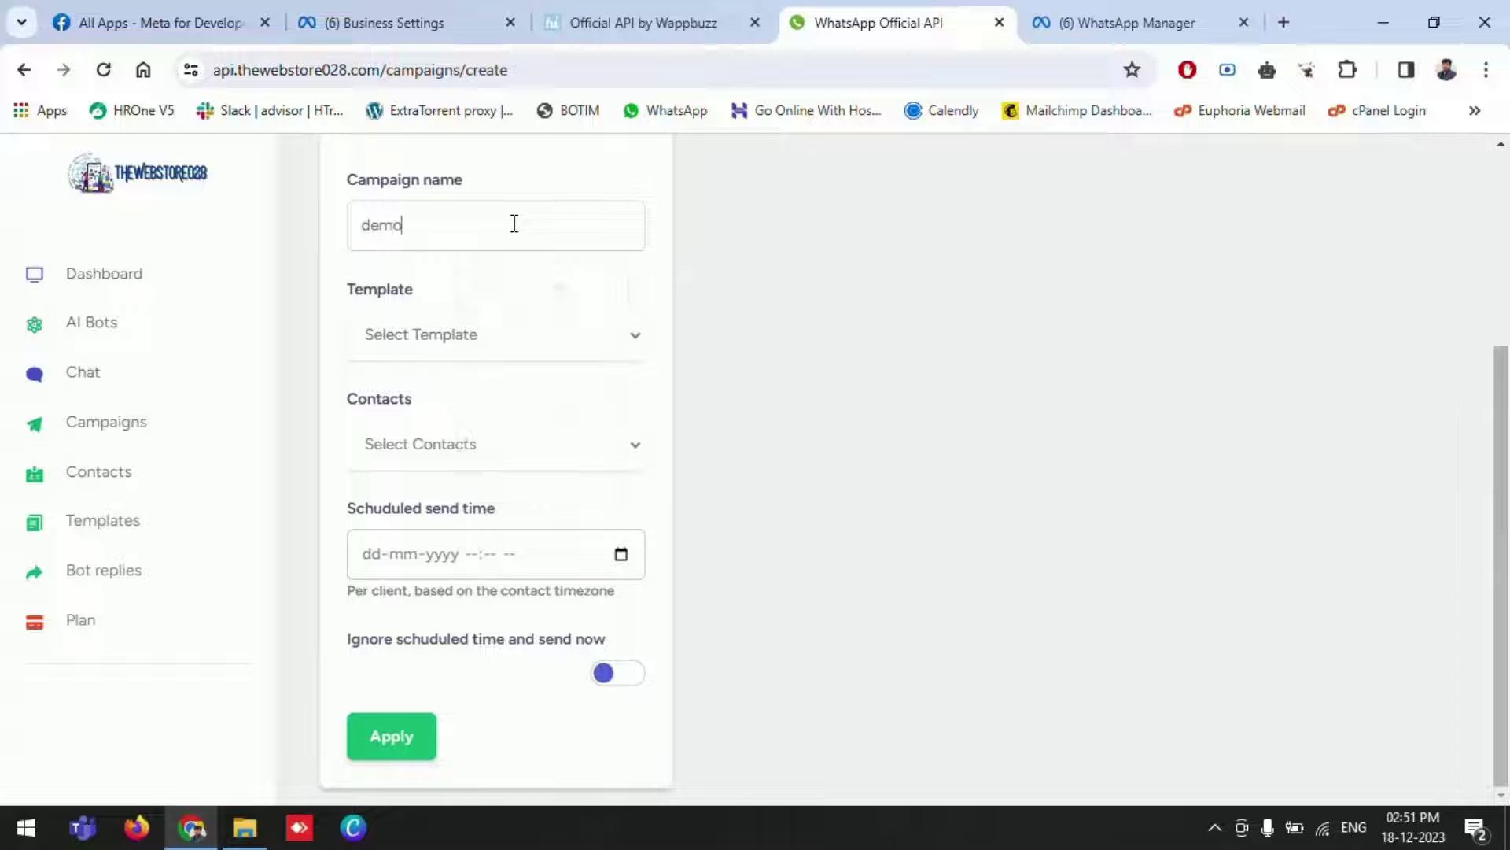
Set the campaign to the thewebstore028 - en template and the test contacts, ignore the scheduled time to send now, and apply the settings.
left_click(572, 356)
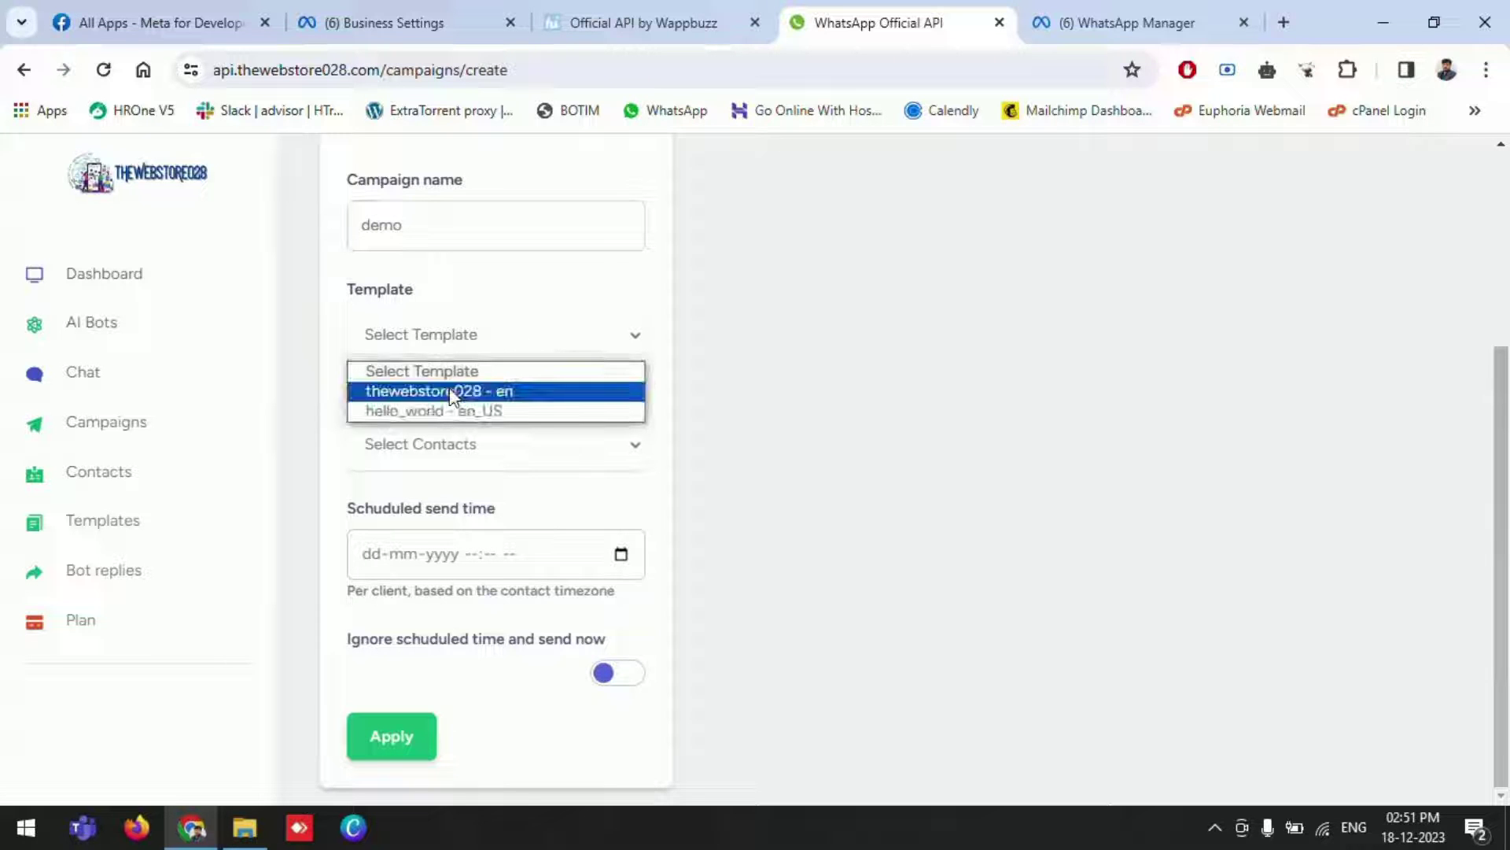
left_click(449, 388)
left_click(454, 461)
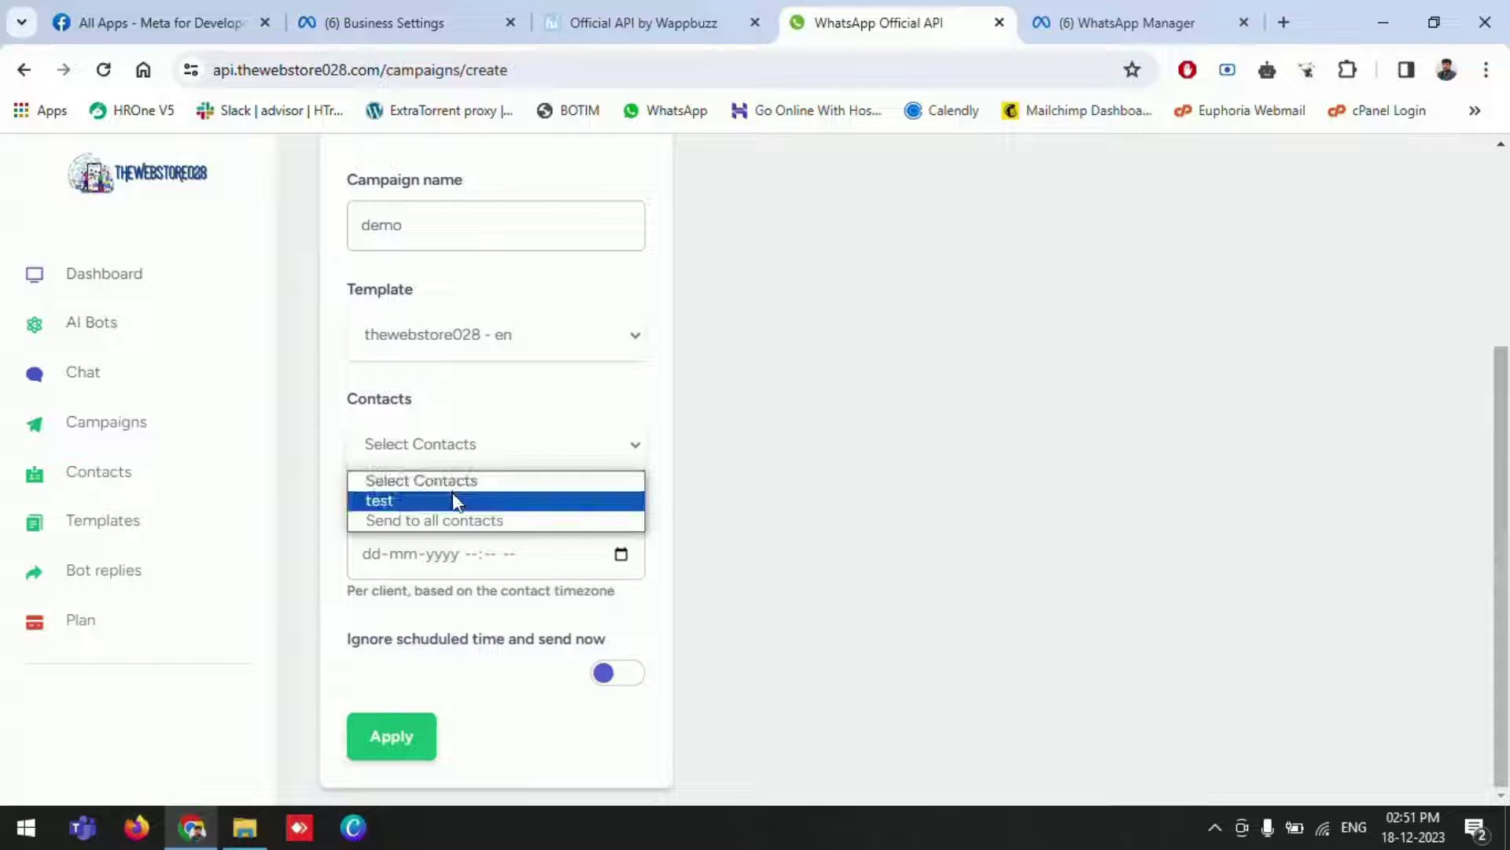
left_click(456, 499)
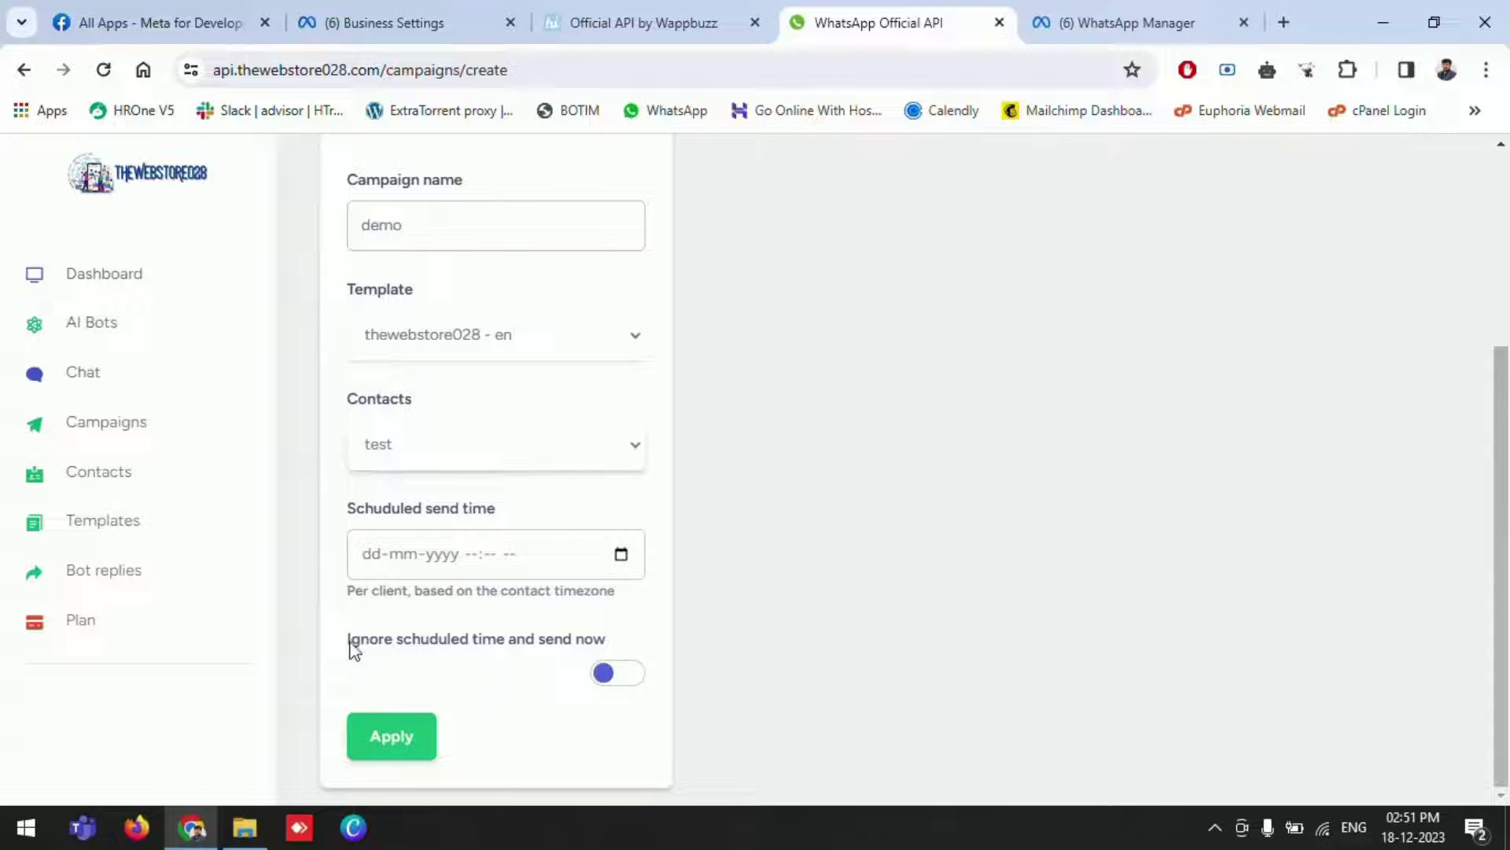
left_click(617, 675)
left_click(394, 735)
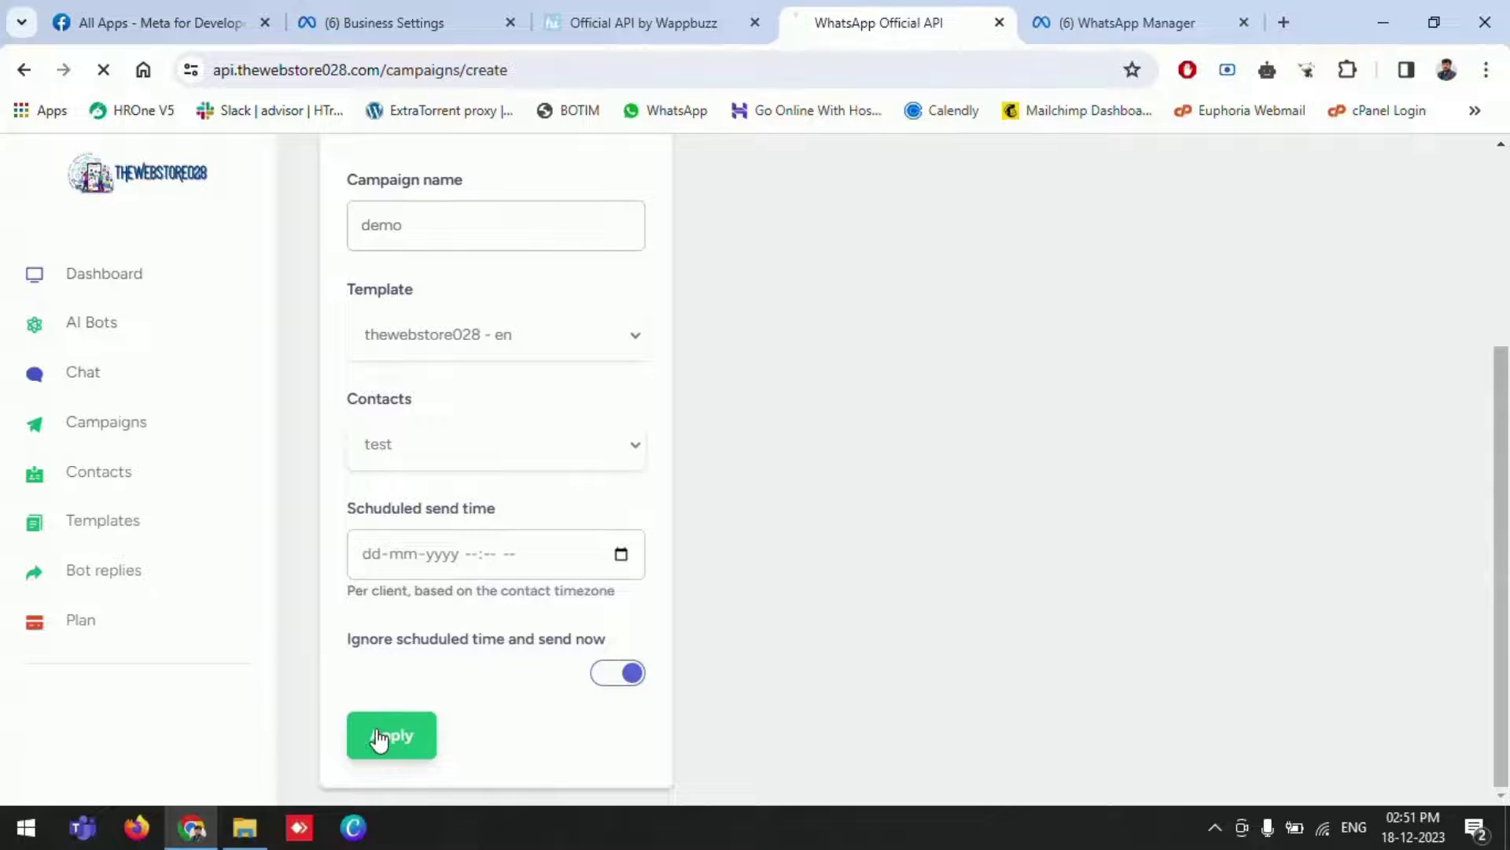
Review the template message preview and send the demo campaign.
scroll(846, 523, "down", 2)
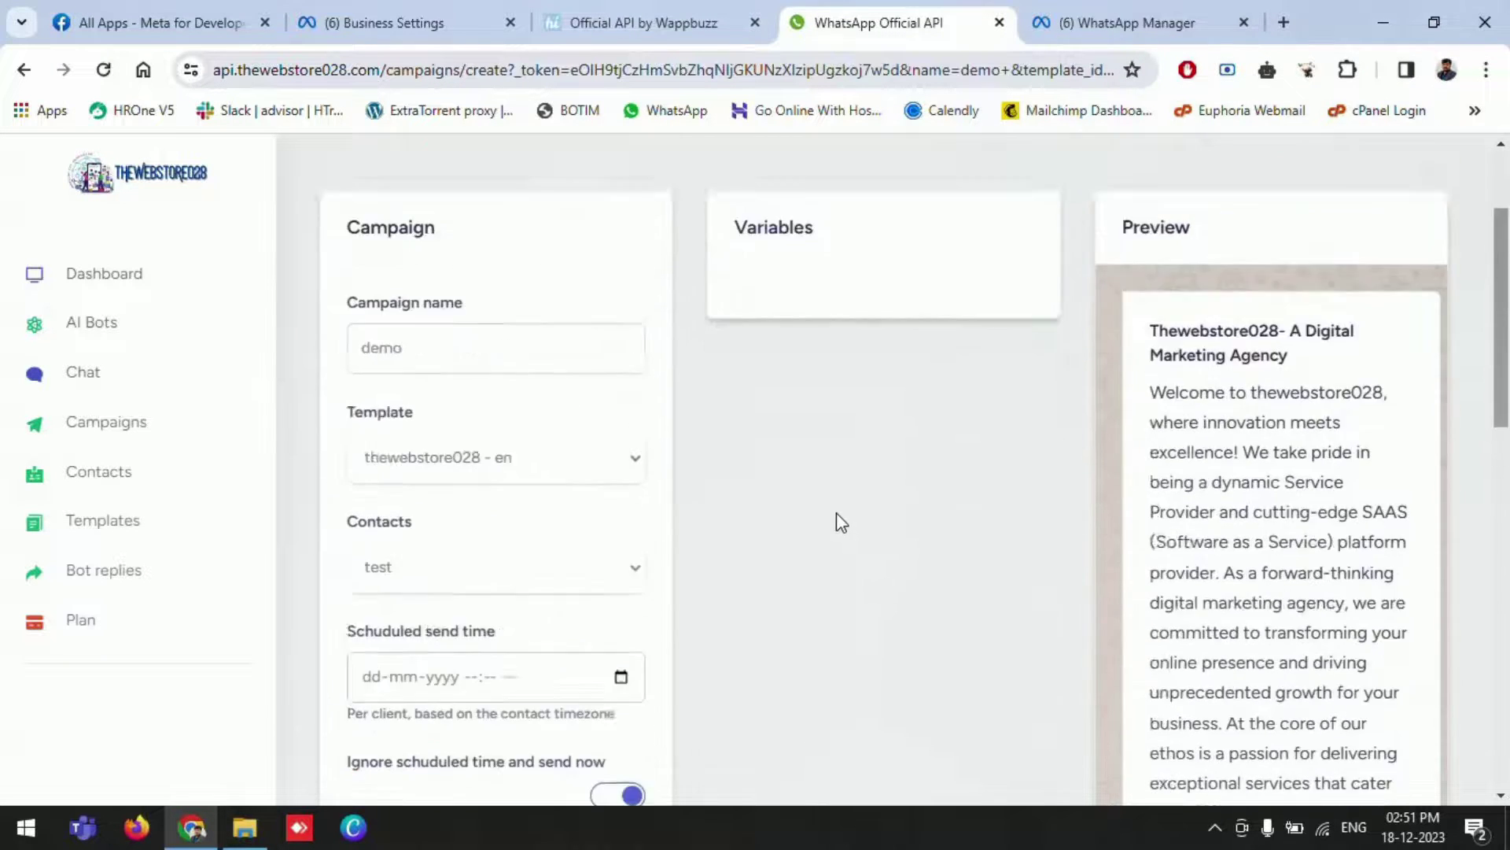
scroll(837, 512, "up", 2)
scroll(1349, 428, "down", 3)
scroll(1270, 380, "down", 10)
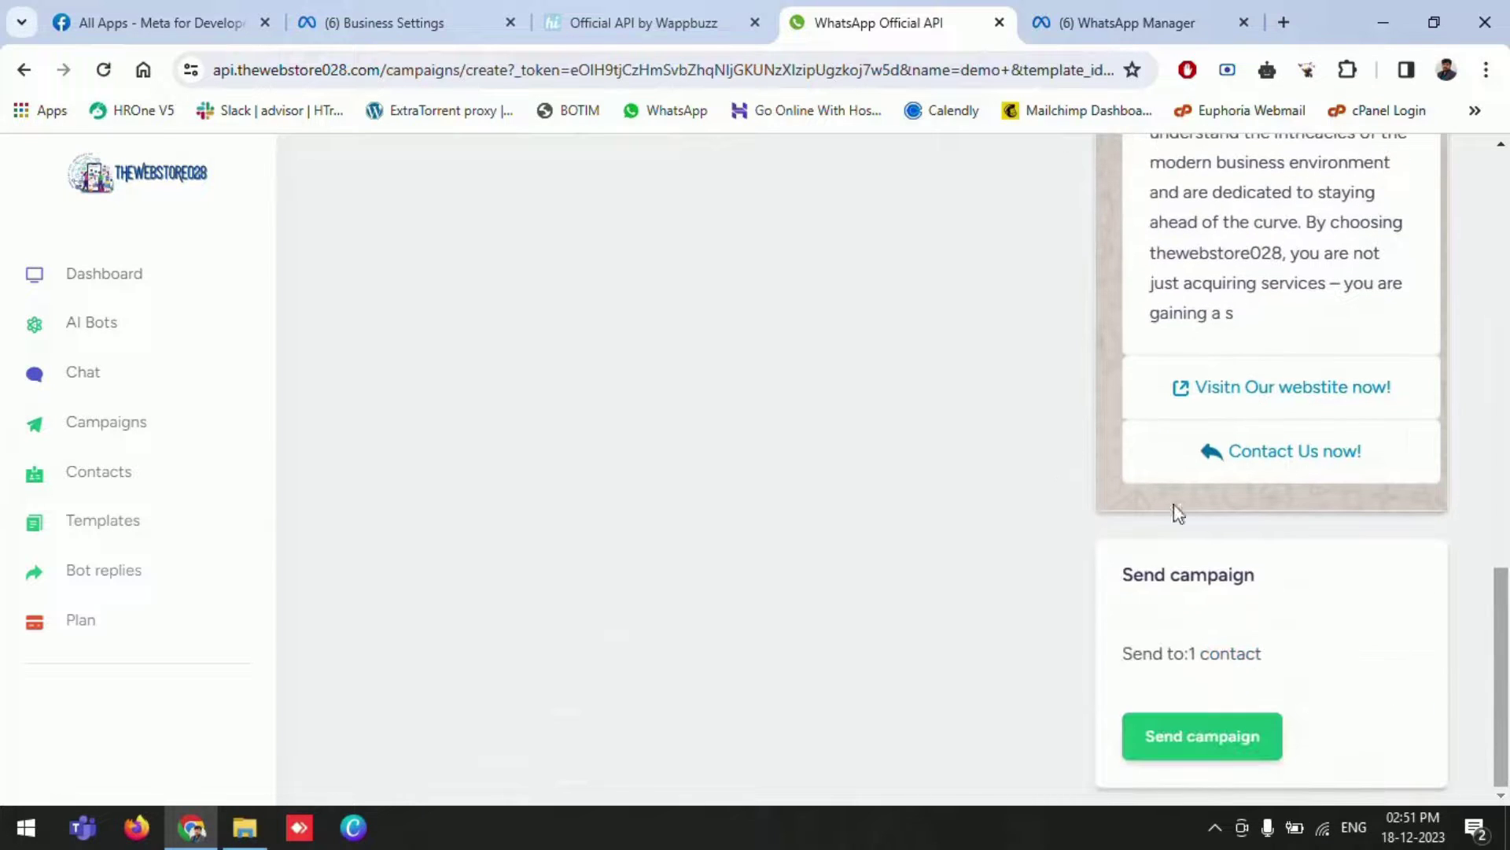
scroll(1011, 539, "up", 12)
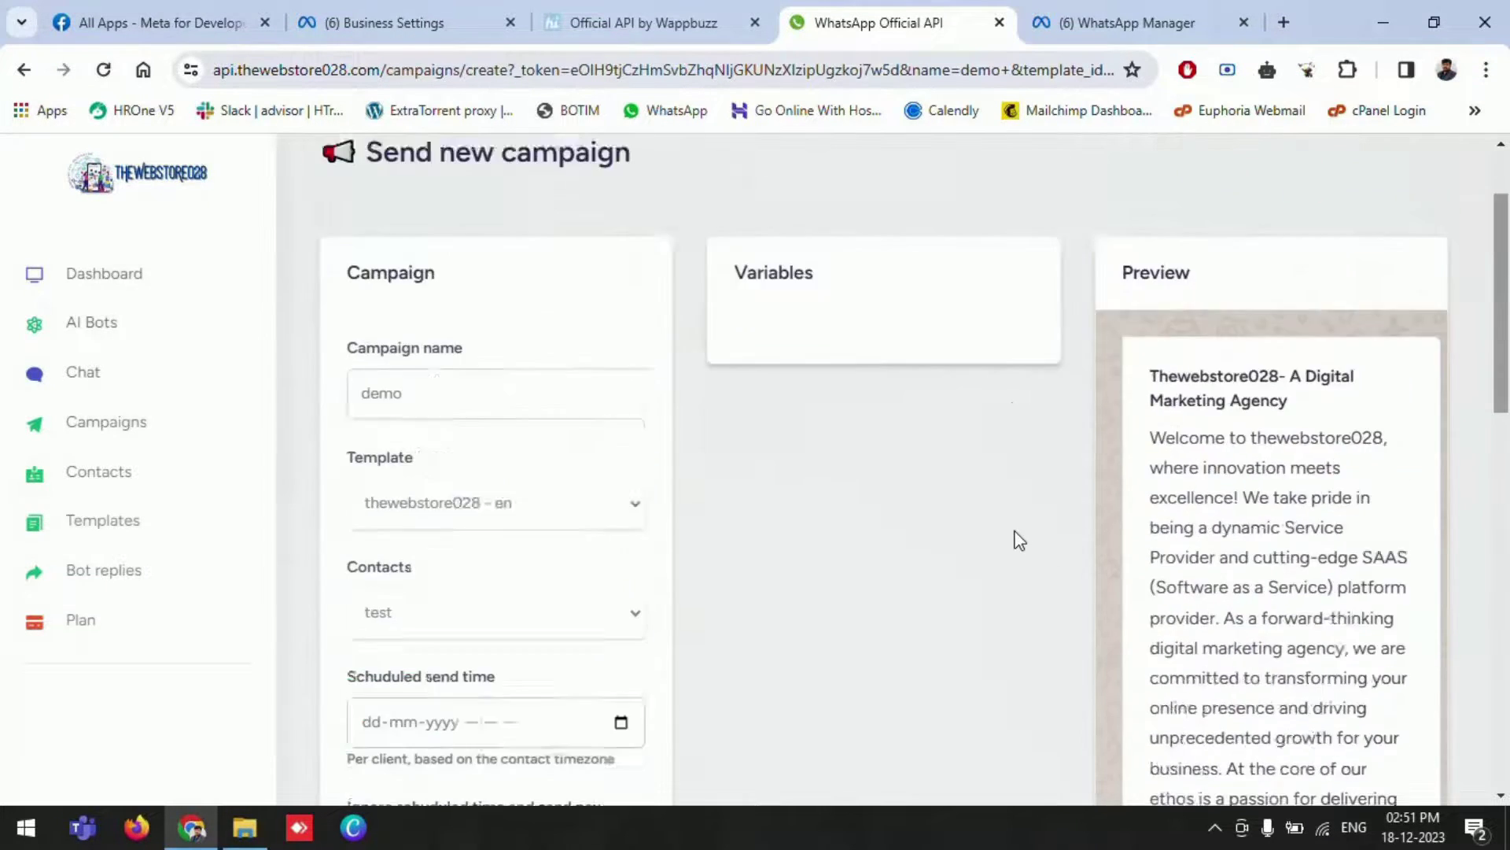
scroll(1022, 543, "down", 9)
scroll(1058, 555, "down", 2)
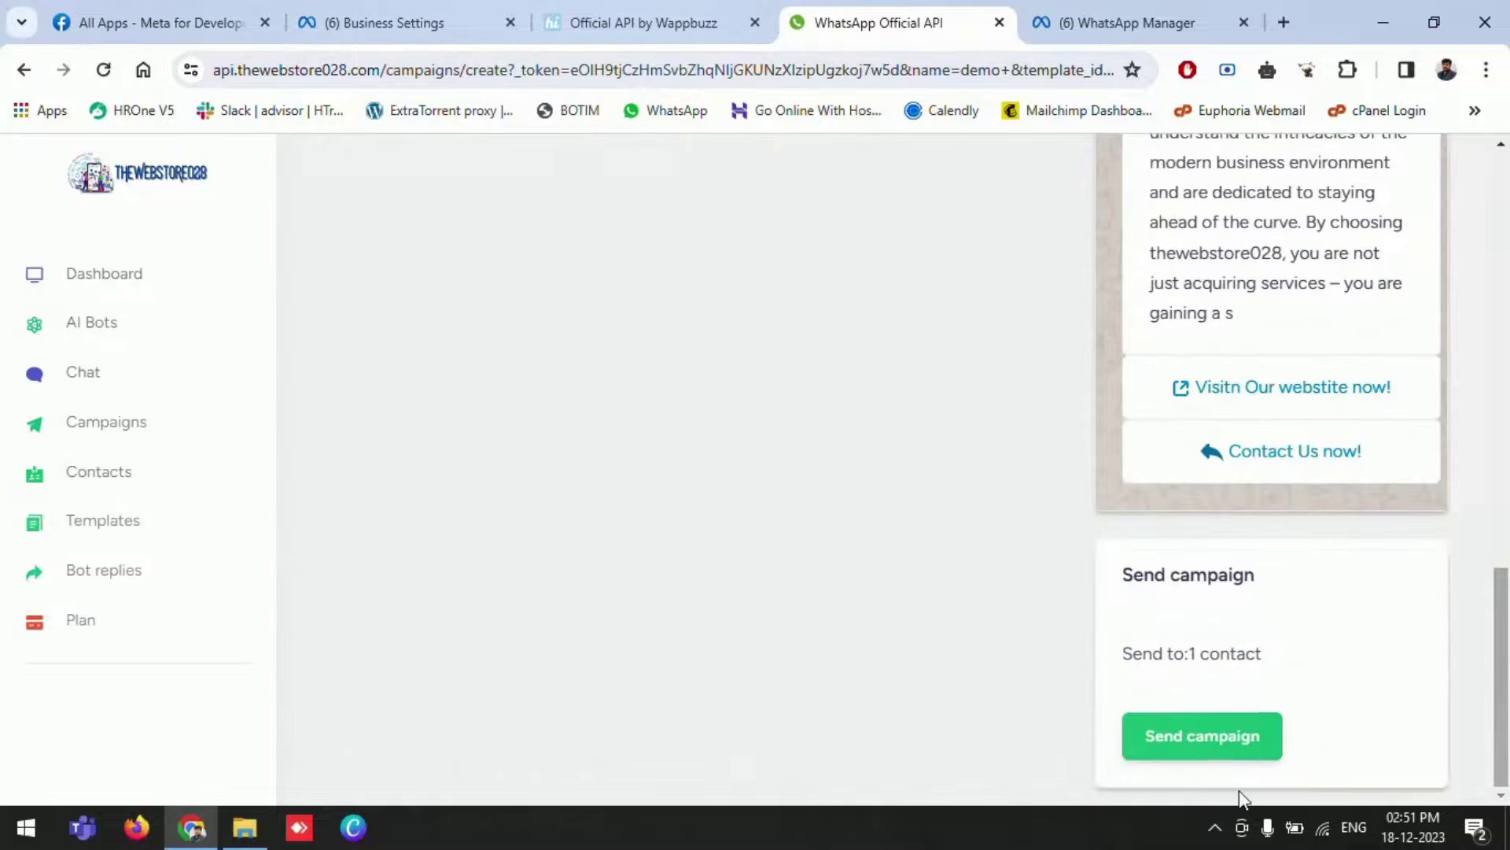
left_click(1126, 737)
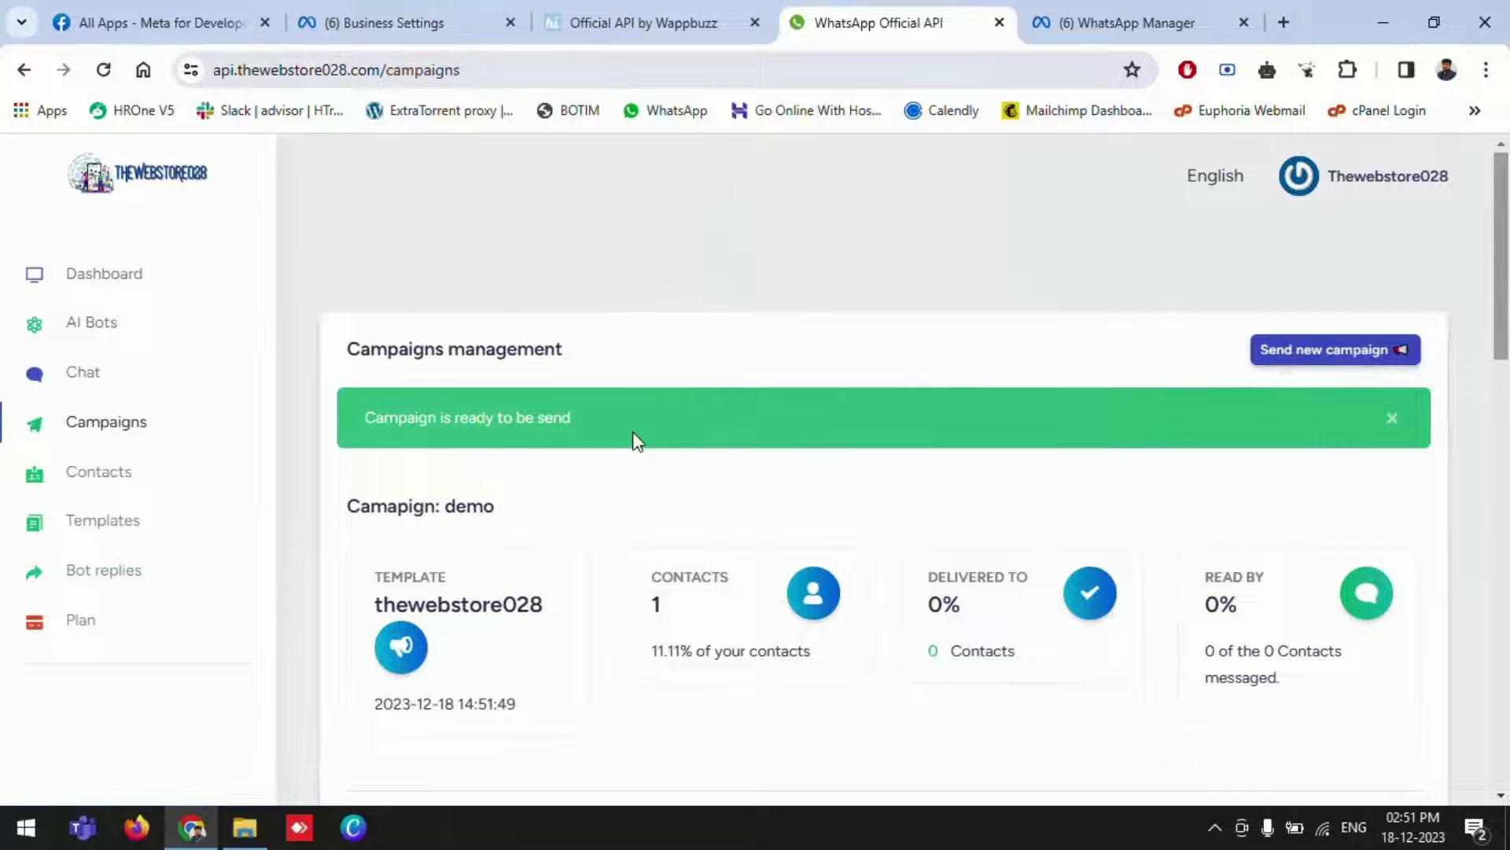
Check the demo campaign's delivery figures, the dashboard statistics and the chat conversations for the new message.
scroll(525, 450, "down", 4)
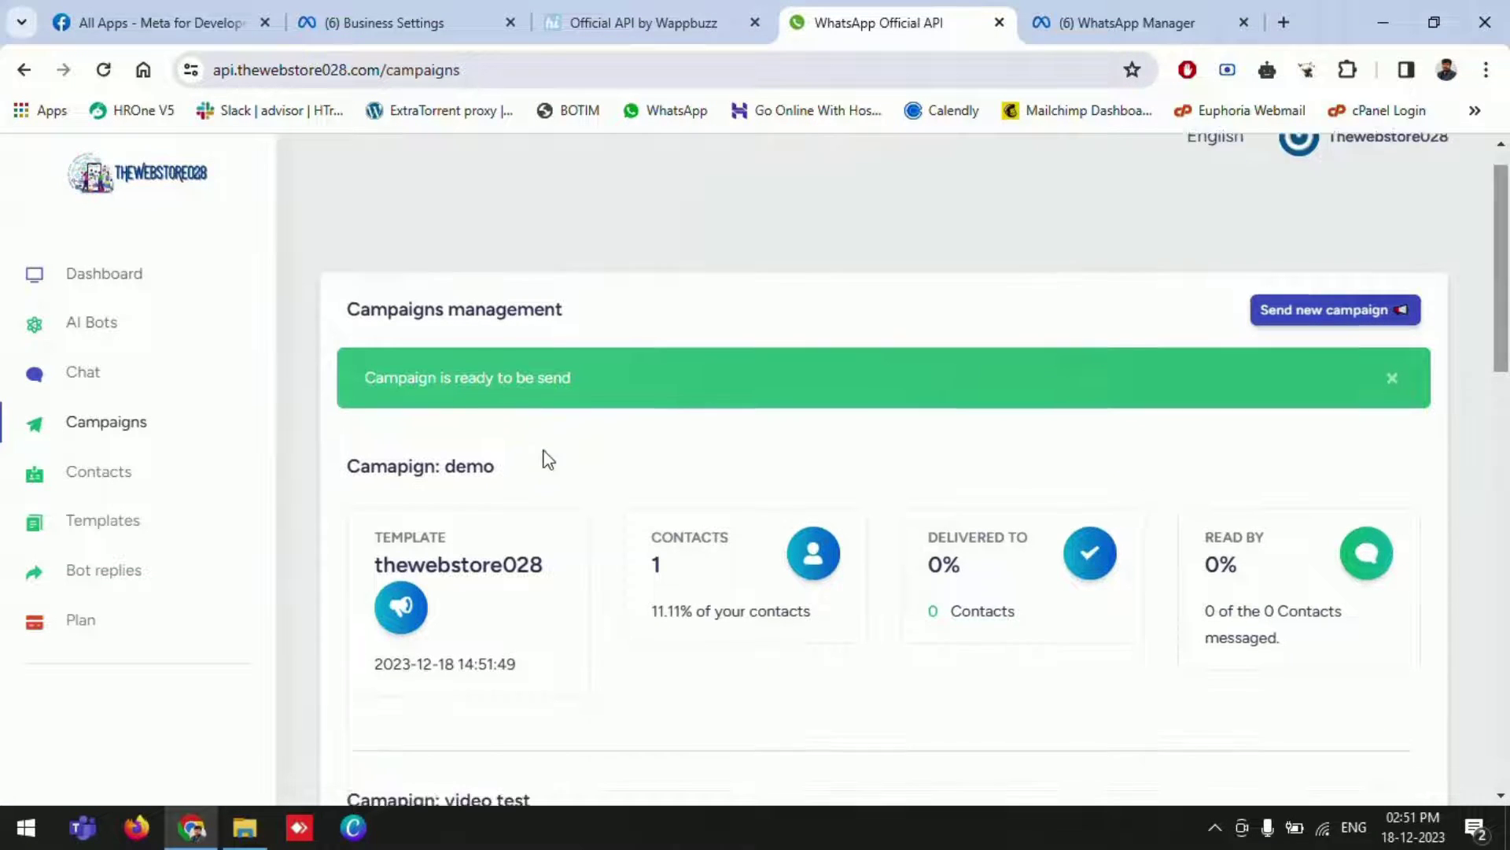
scroll(613, 403, "up", 4)
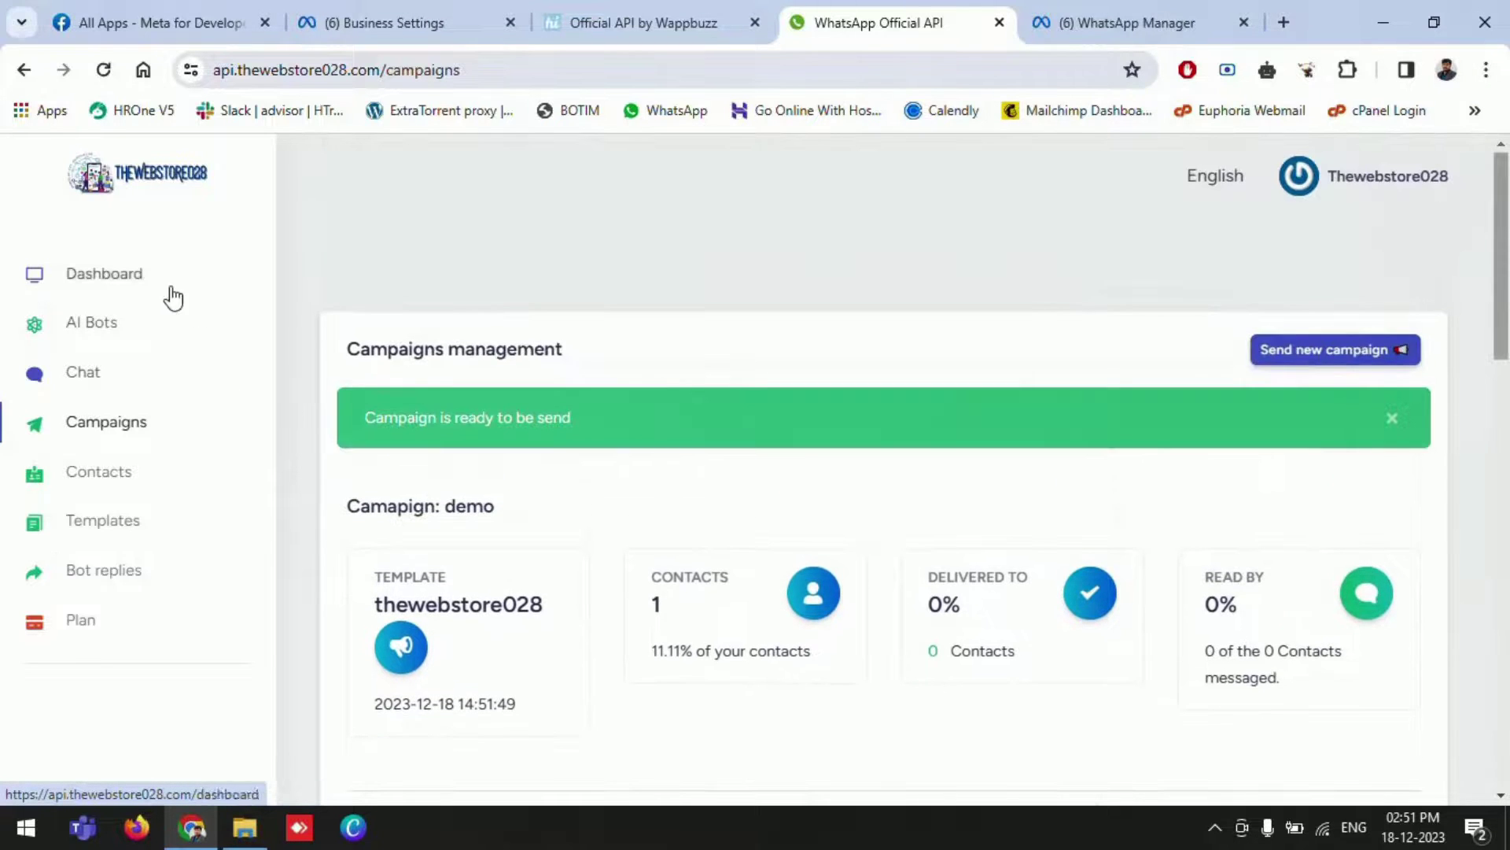
left_click(116, 283)
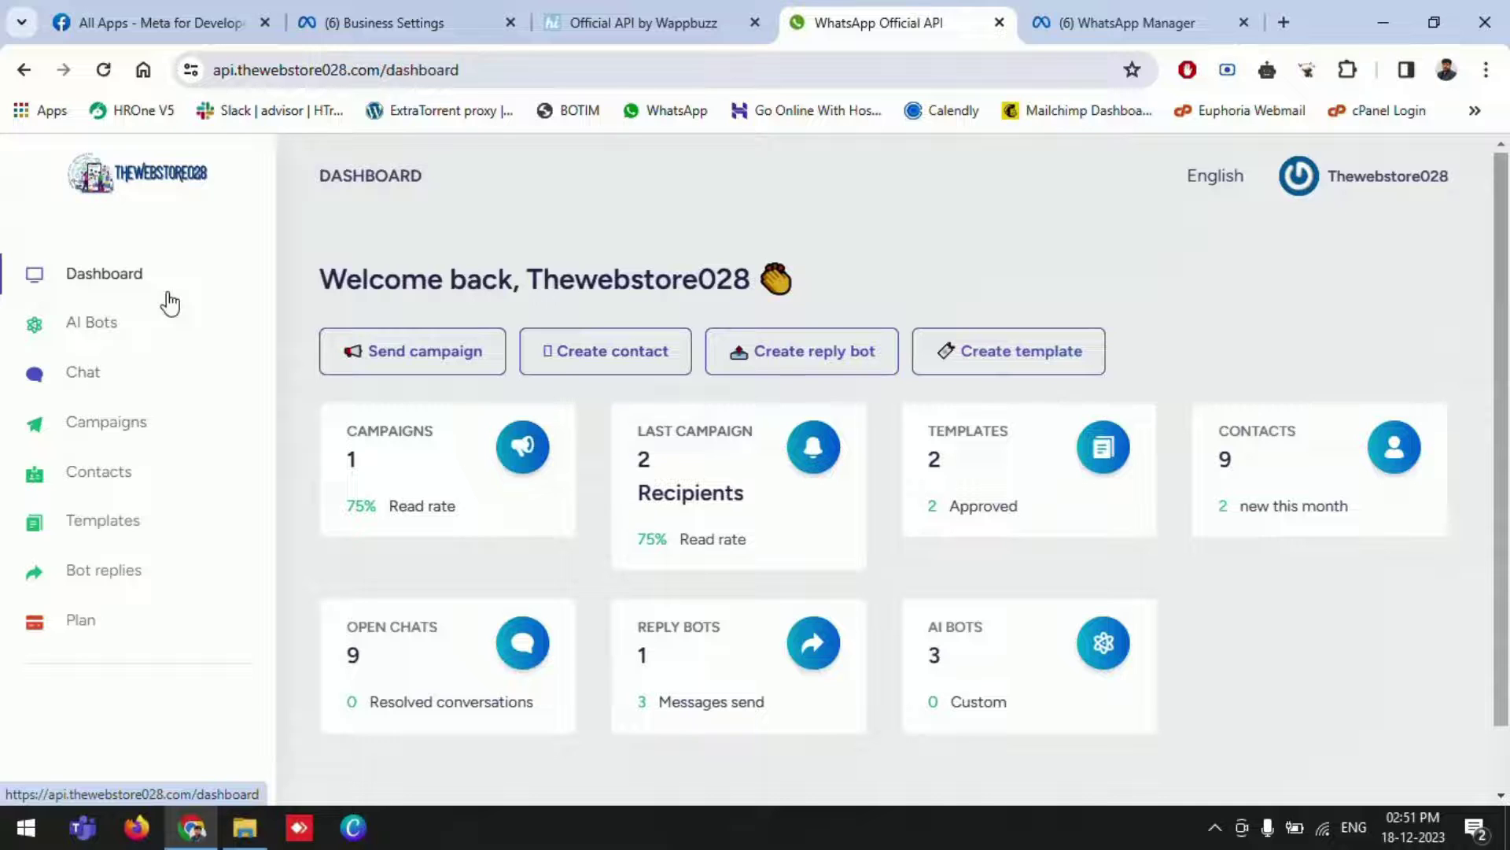
left_click(118, 382)
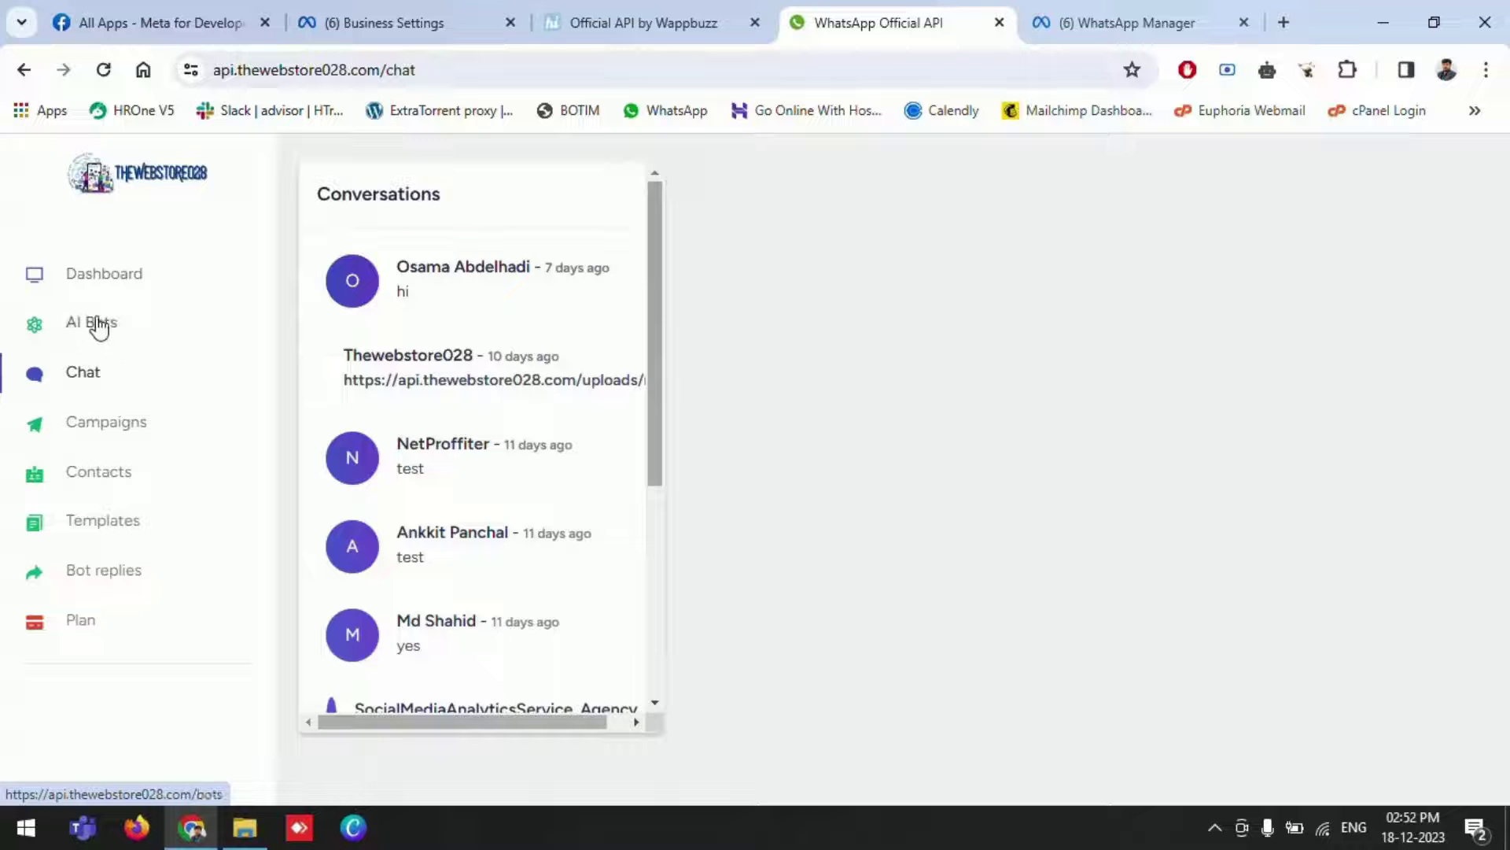
left_click(110, 277)
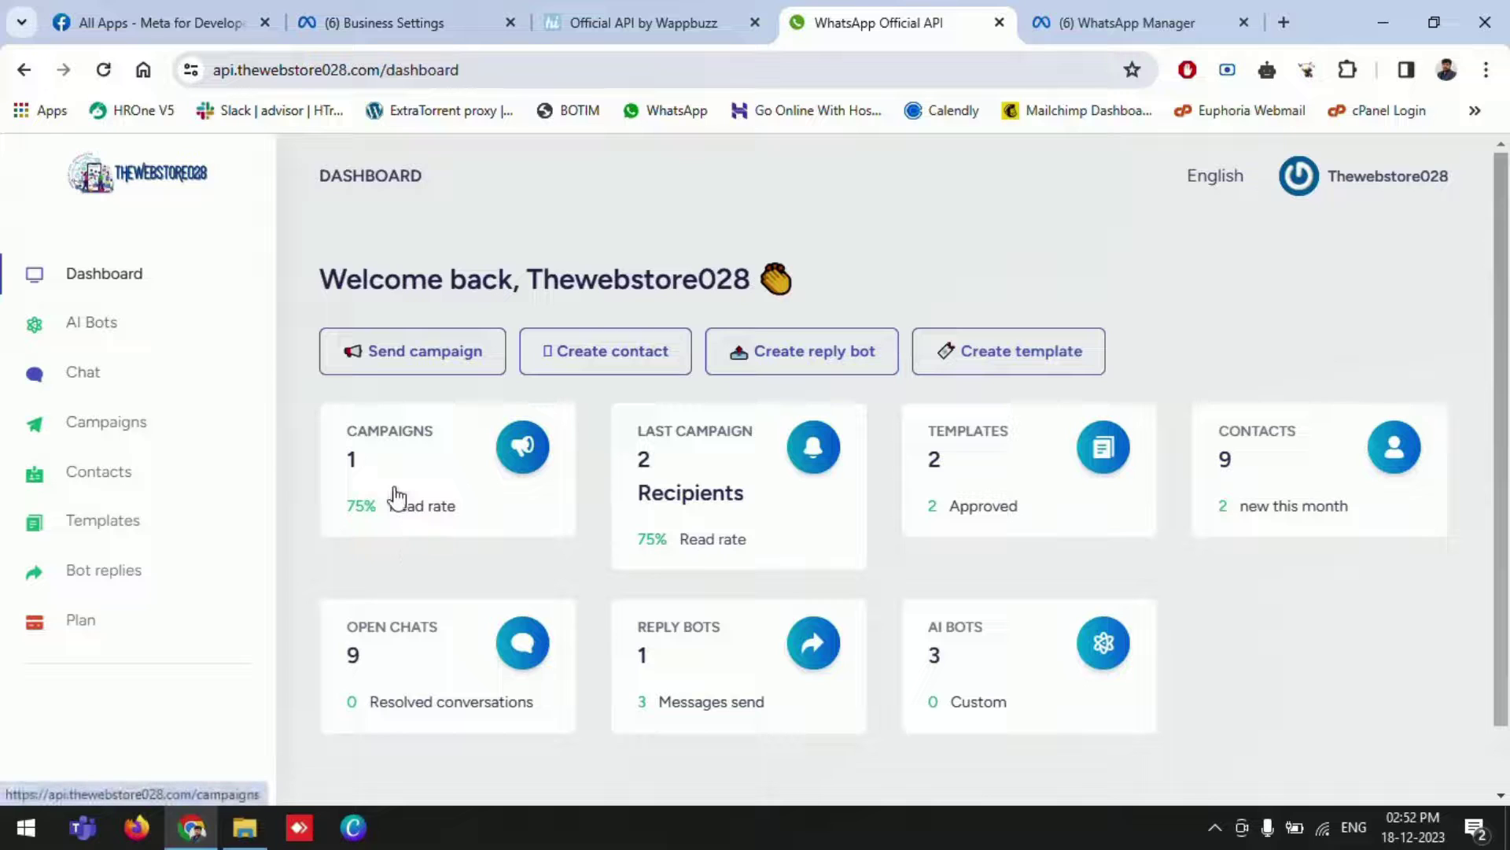
left_click(96, 326)
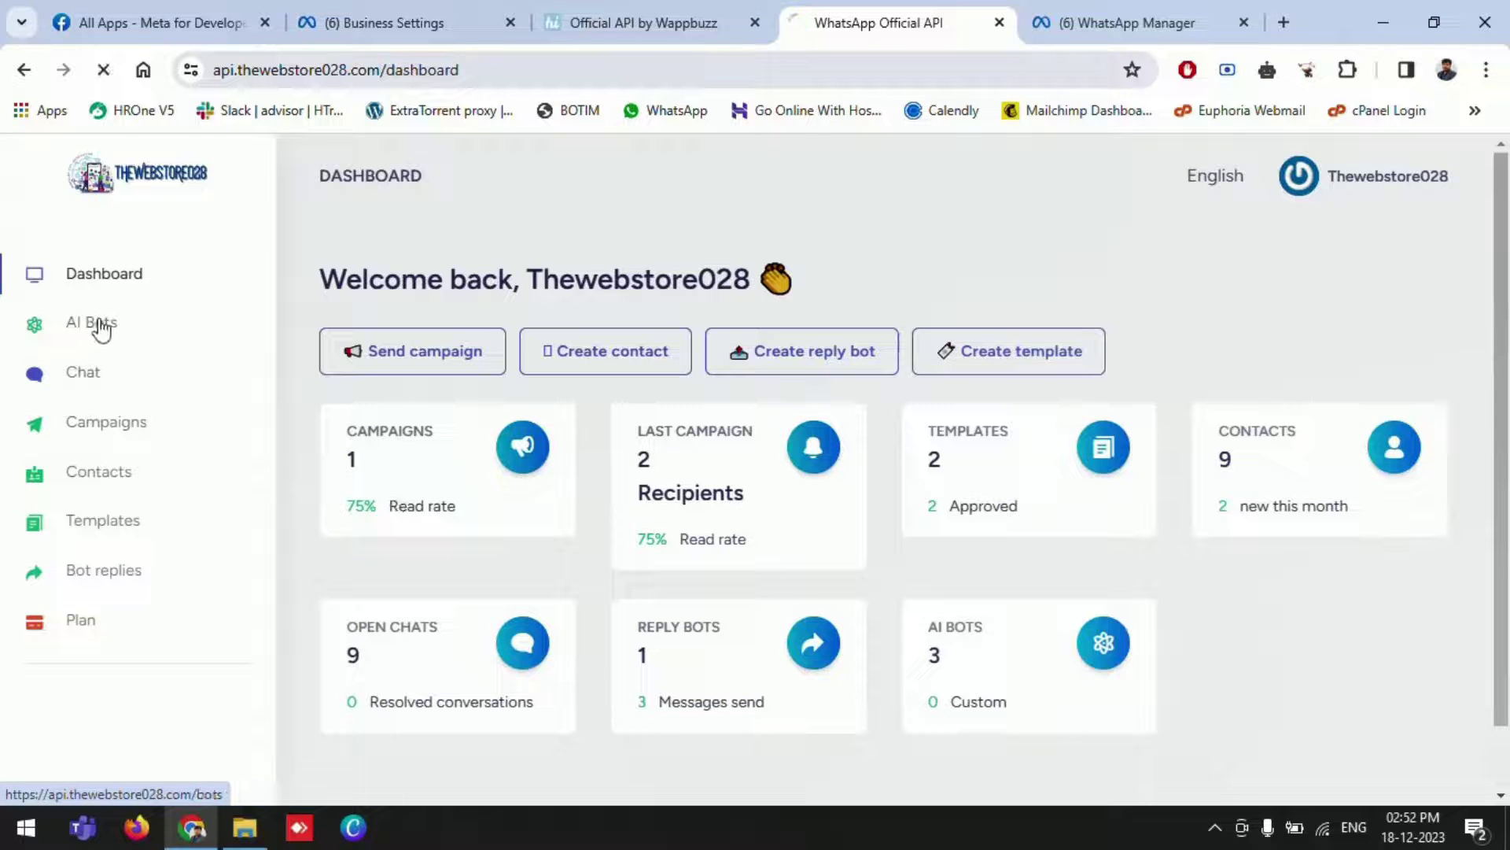
Open the Thewebstore028 conversation in the chat and review the delivered campaign message and the reply to it.
left_click(87, 378)
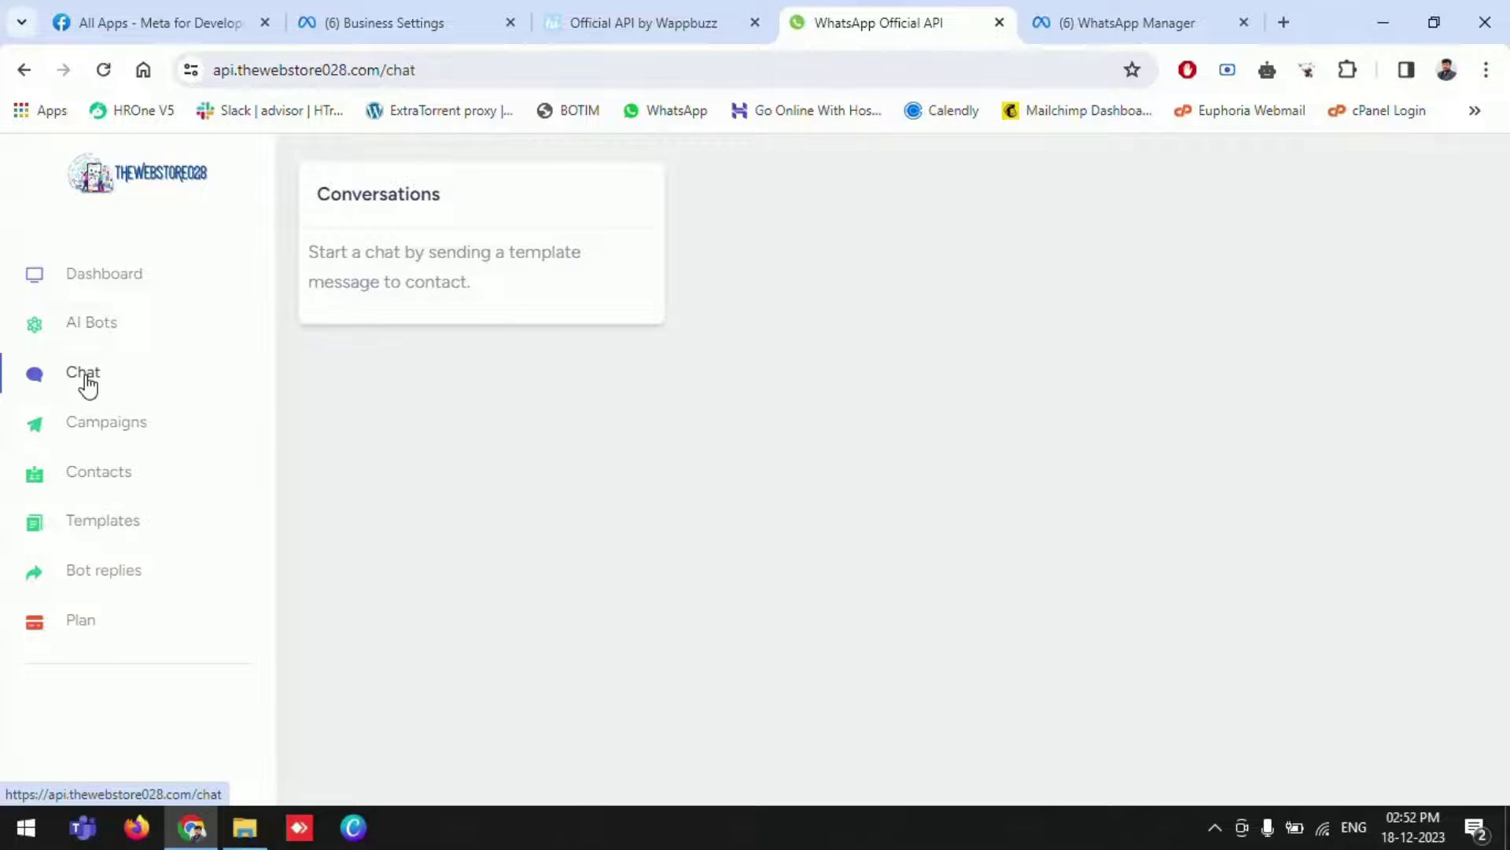
left_click(449, 289)
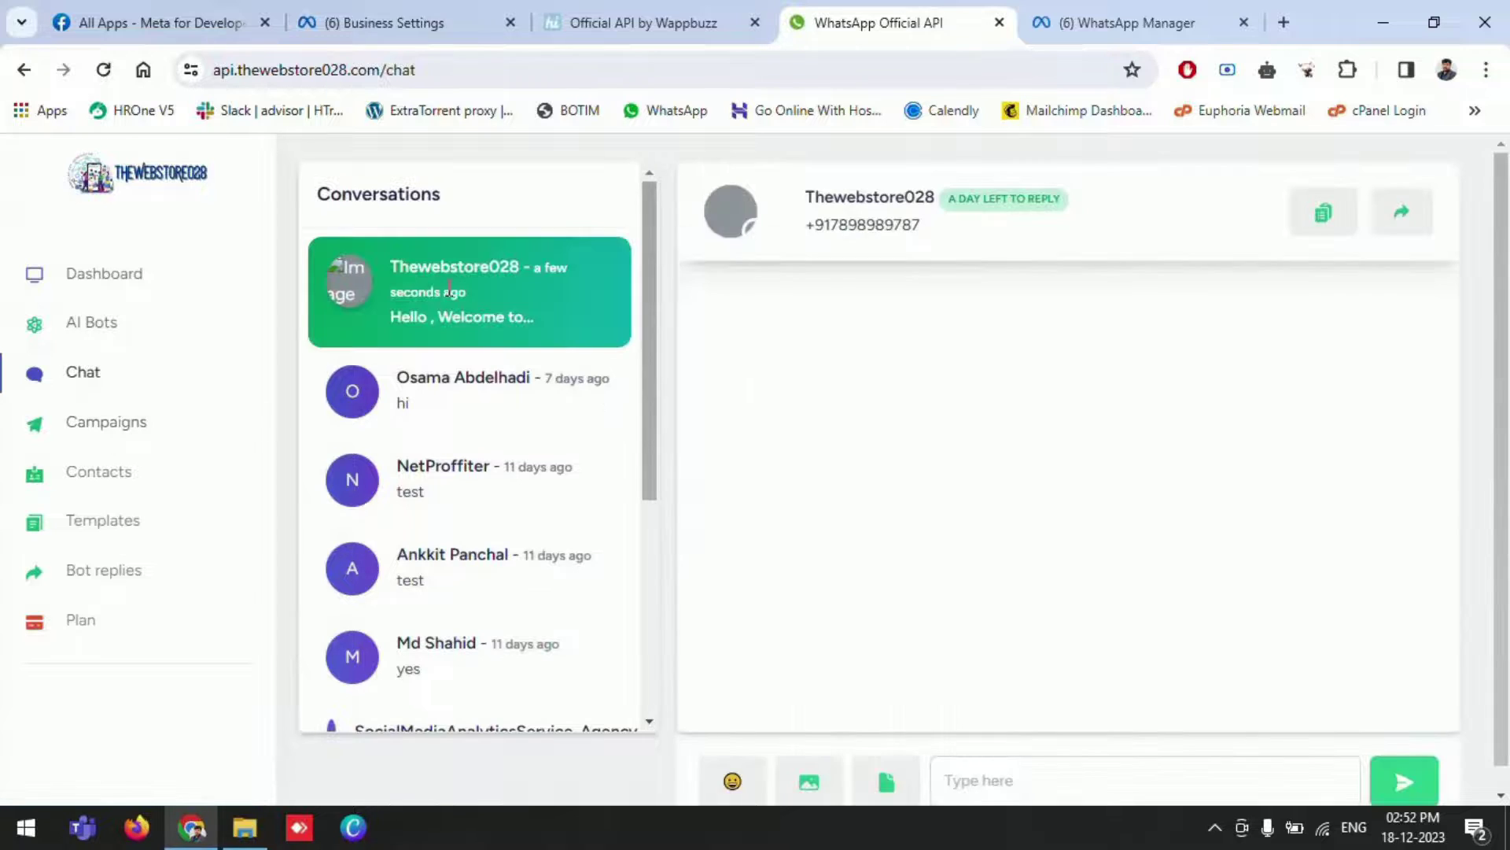
scroll(1196, 472, "up", 10)
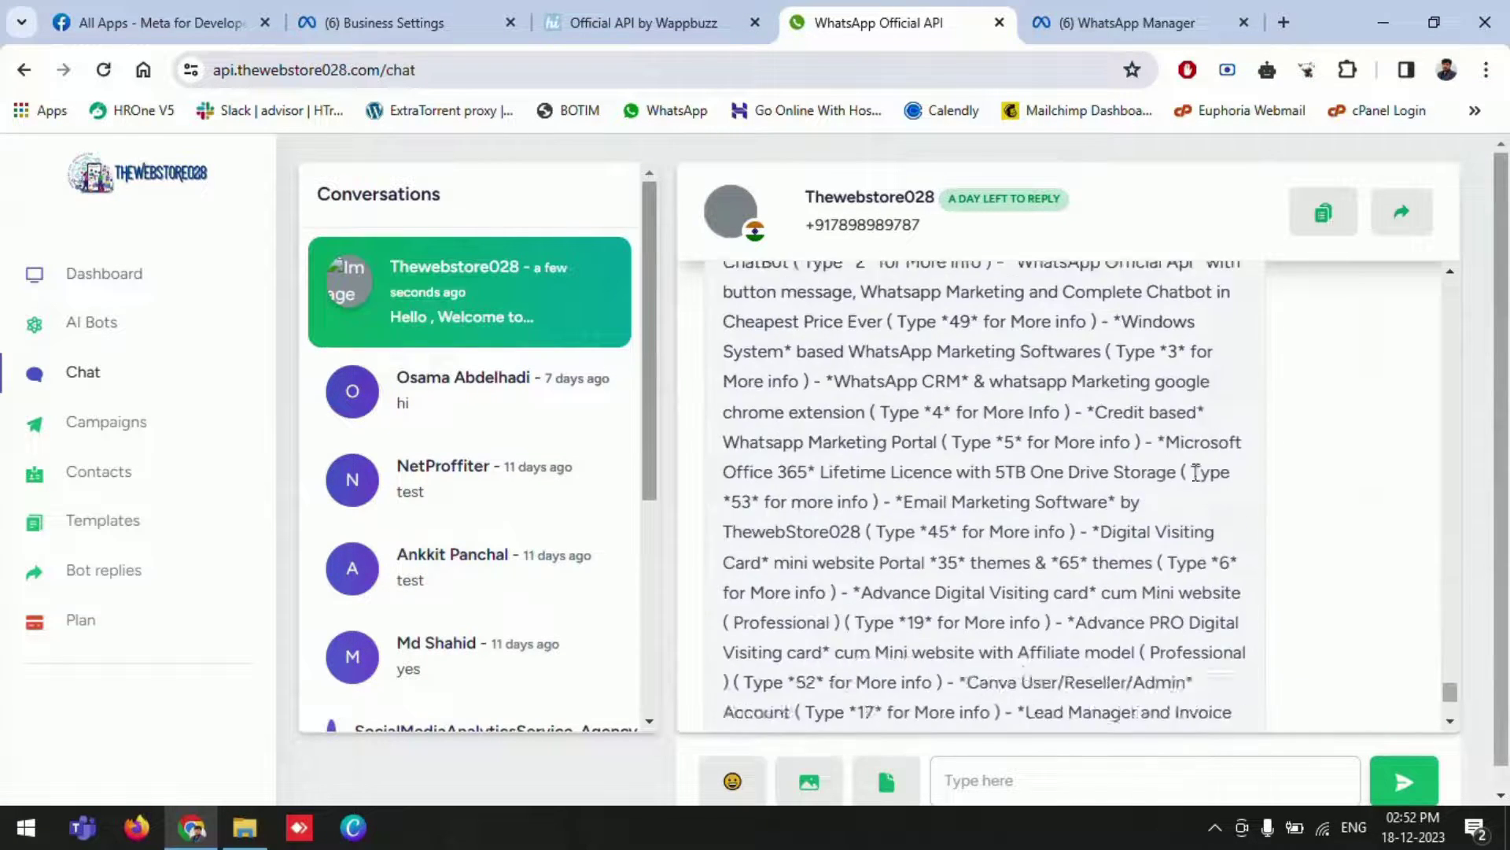
scroll(1196, 472, "up", 3)
scroll(1211, 622, "up", 8)
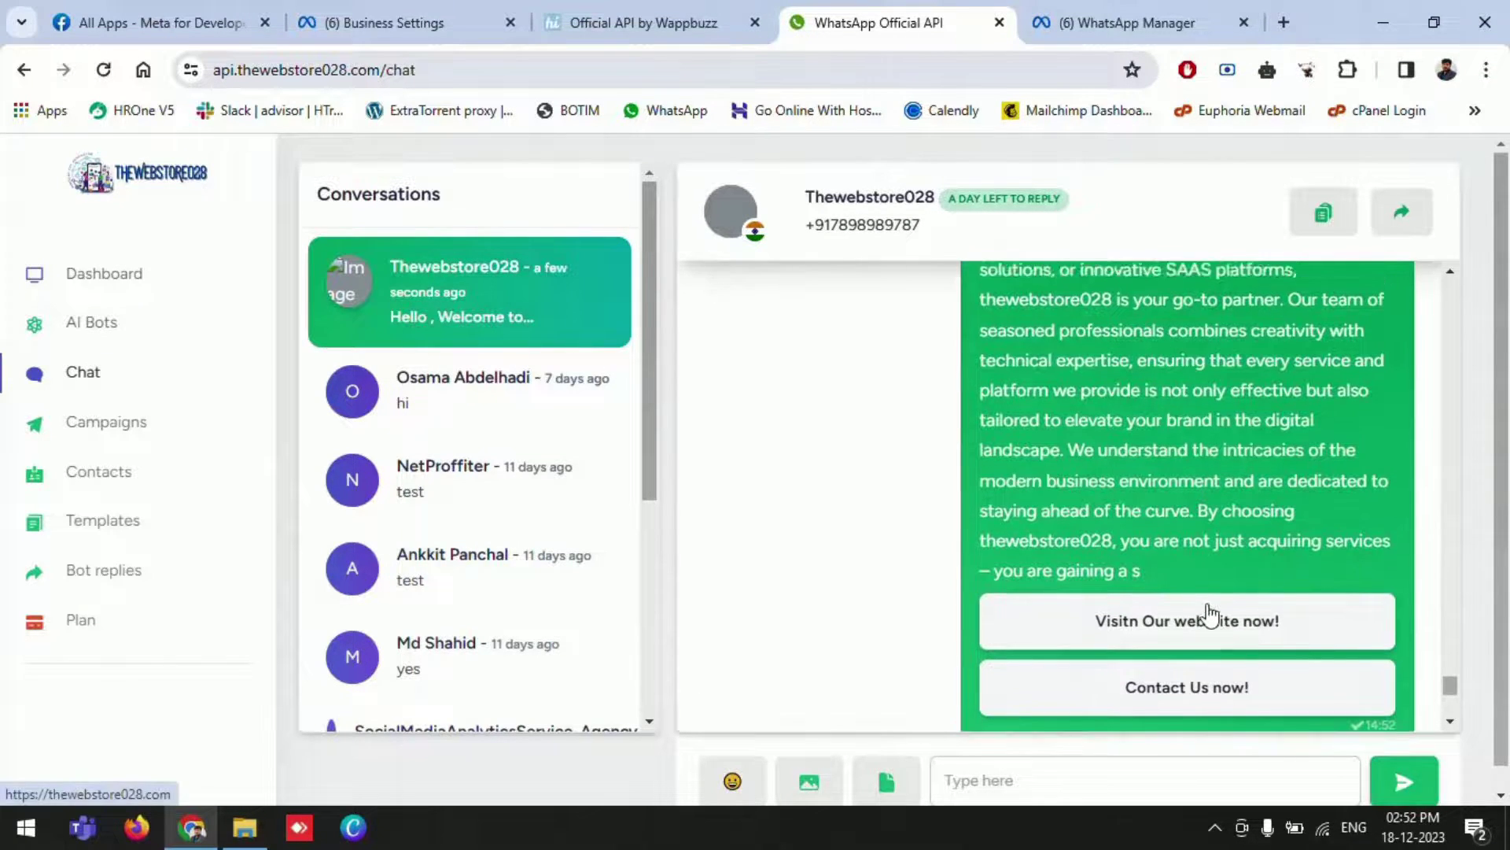
scroll(1021, 486, "down", 3)
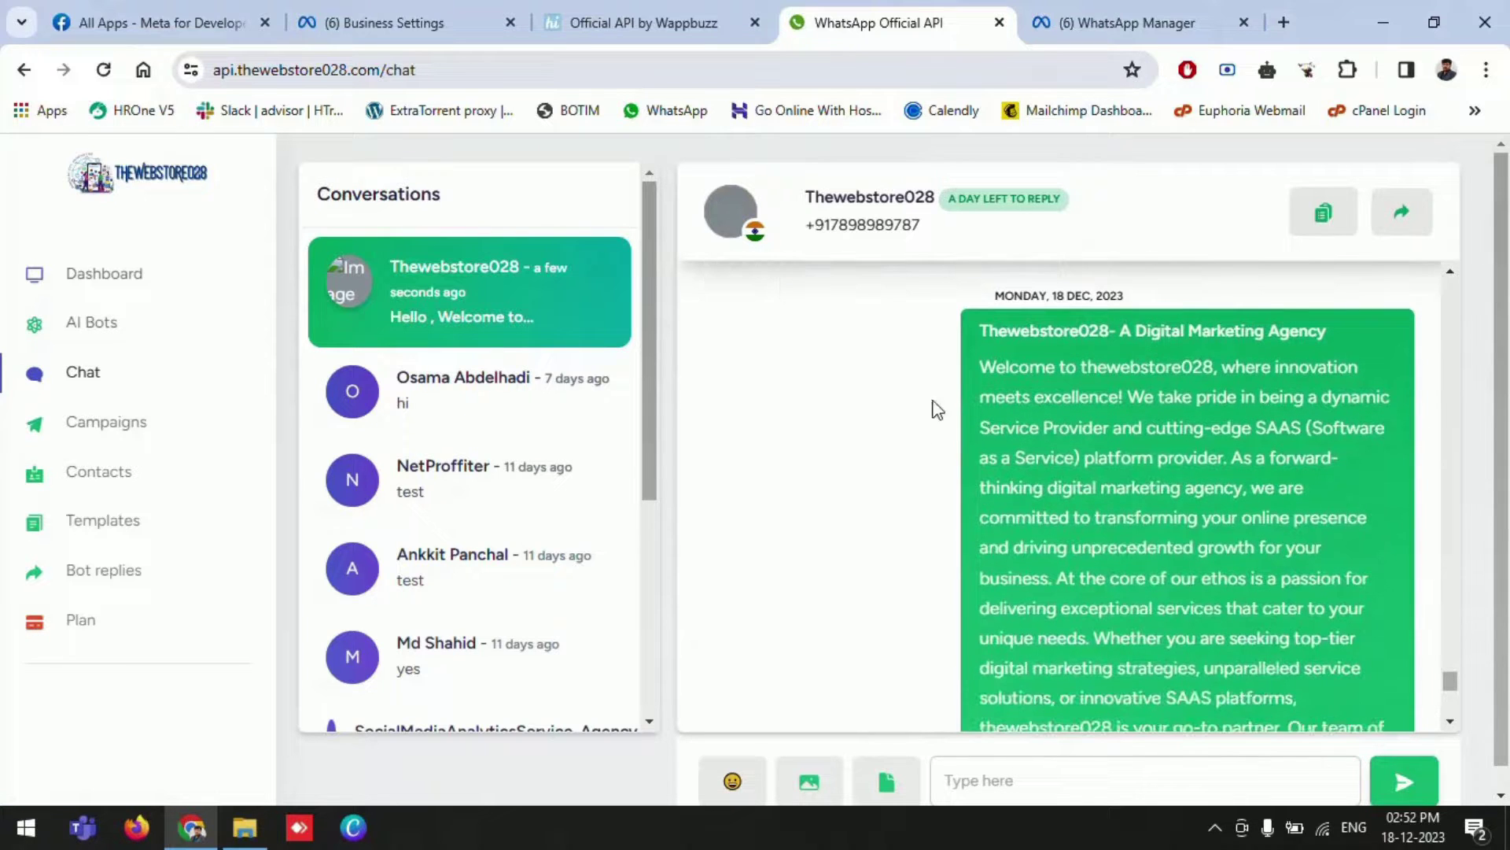
Examine the campaign message's website and contact buttons and the full services reply below it, and return to the dashboard.
scroll(1023, 346, "down", 8)
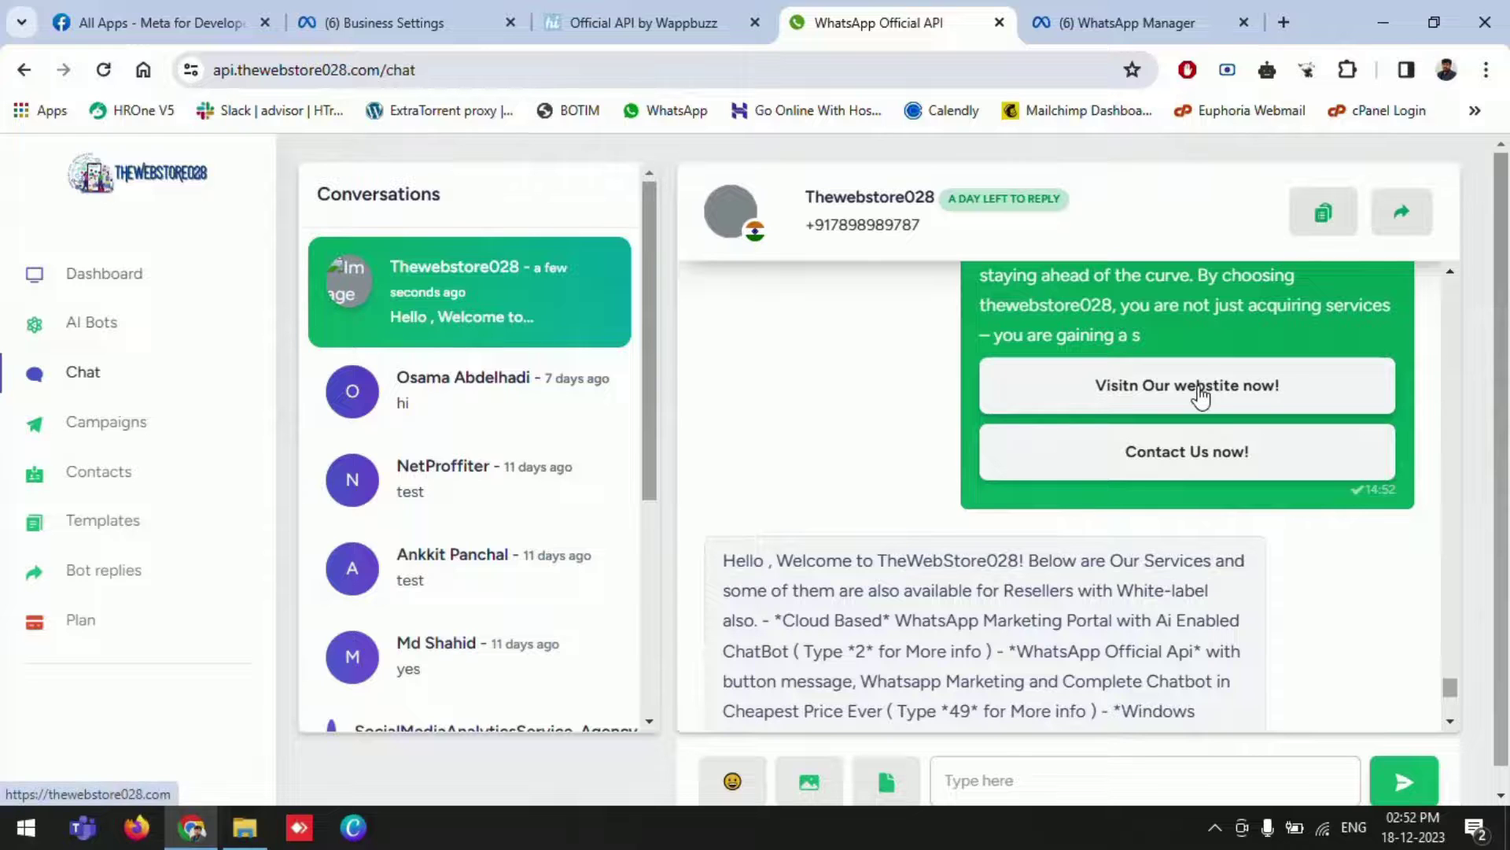
scroll(1212, 453, "up", 1)
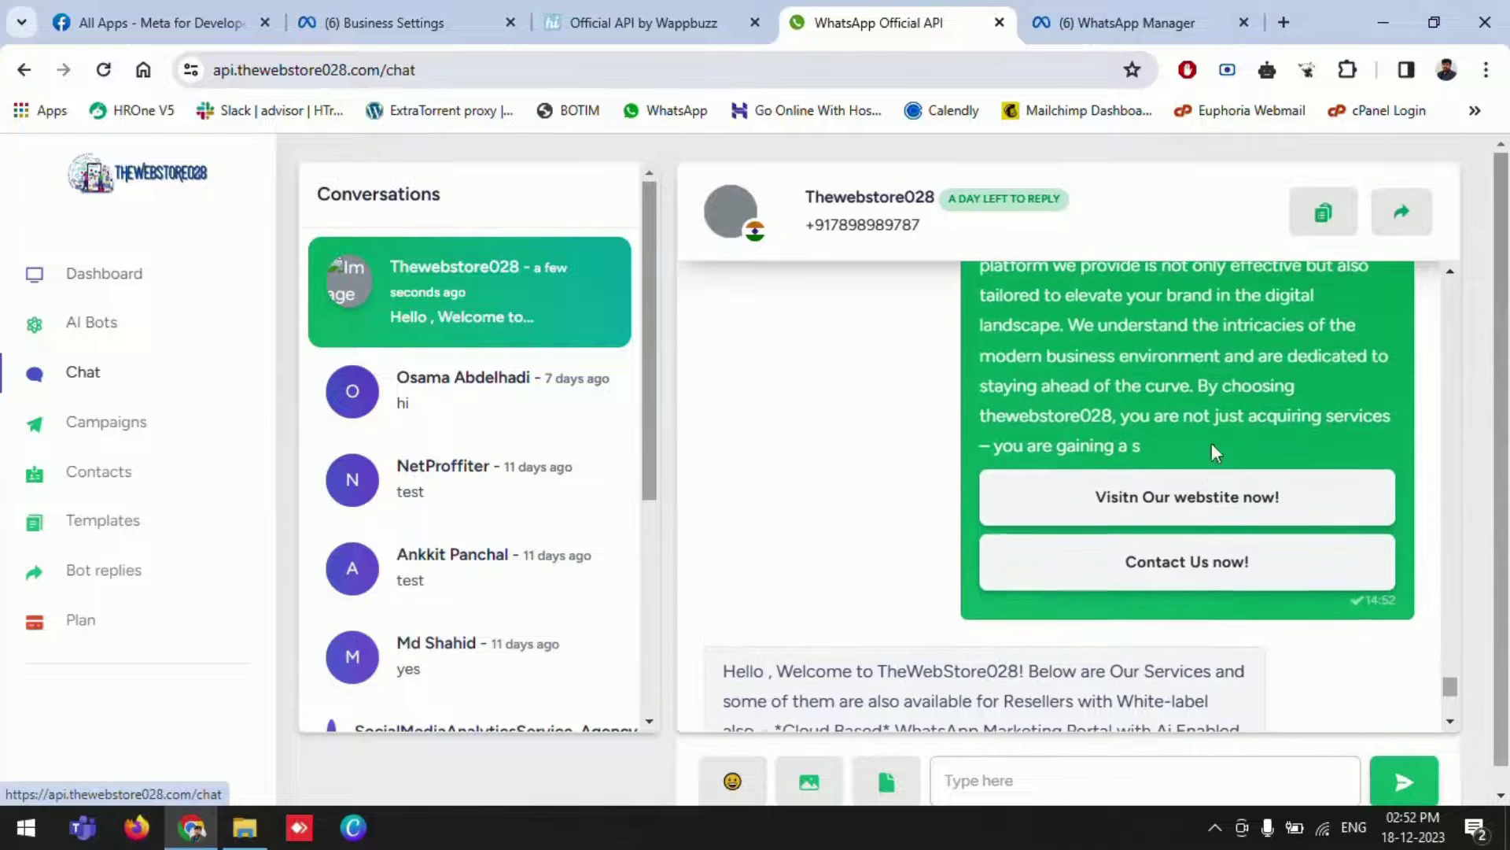
scroll(1157, 462, "down", 6)
scroll(1037, 414, "down", 15)
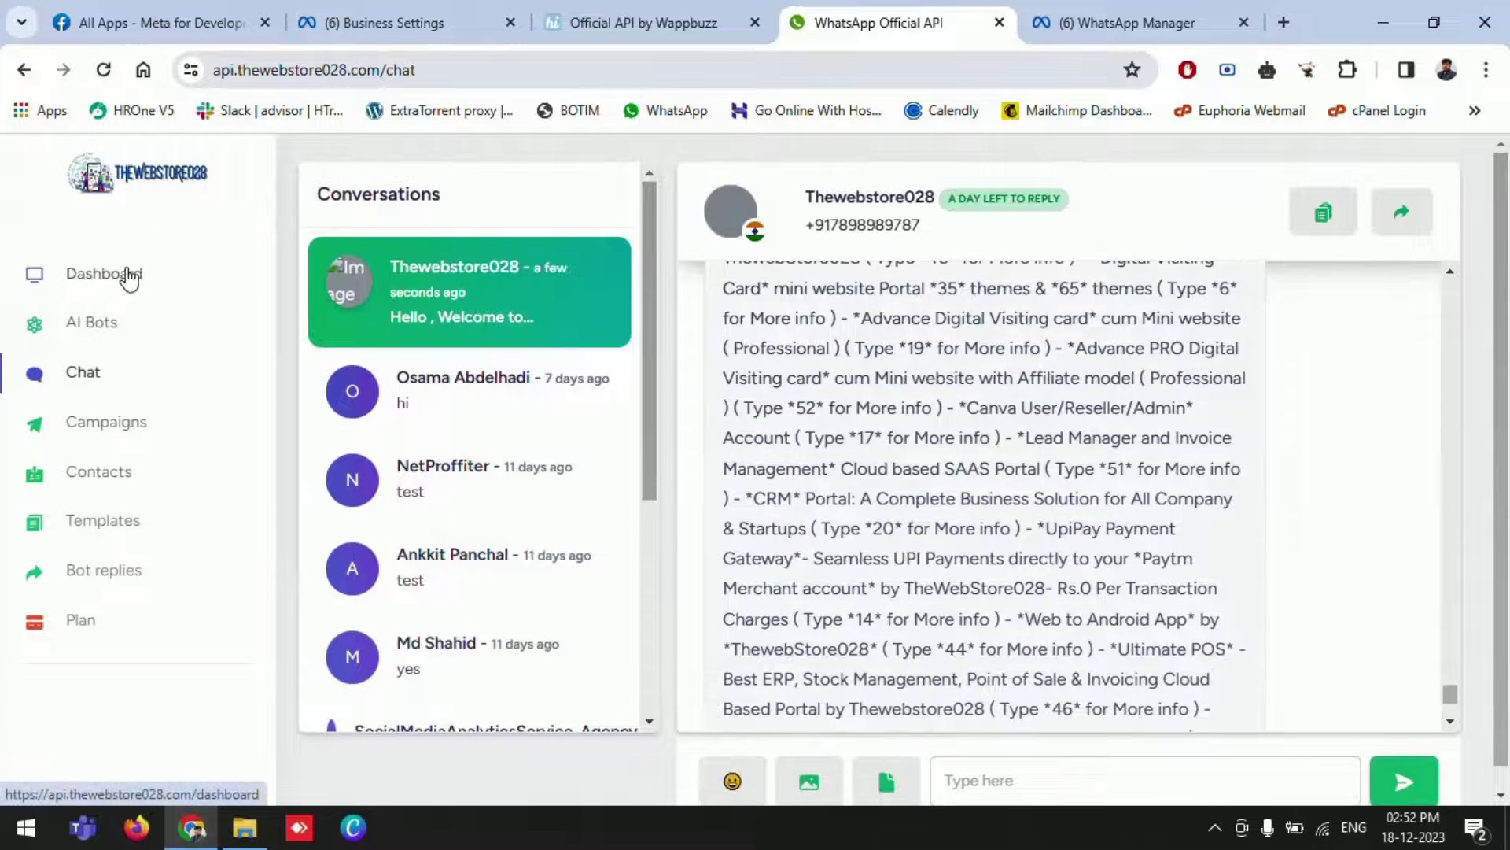
left_click(128, 274)
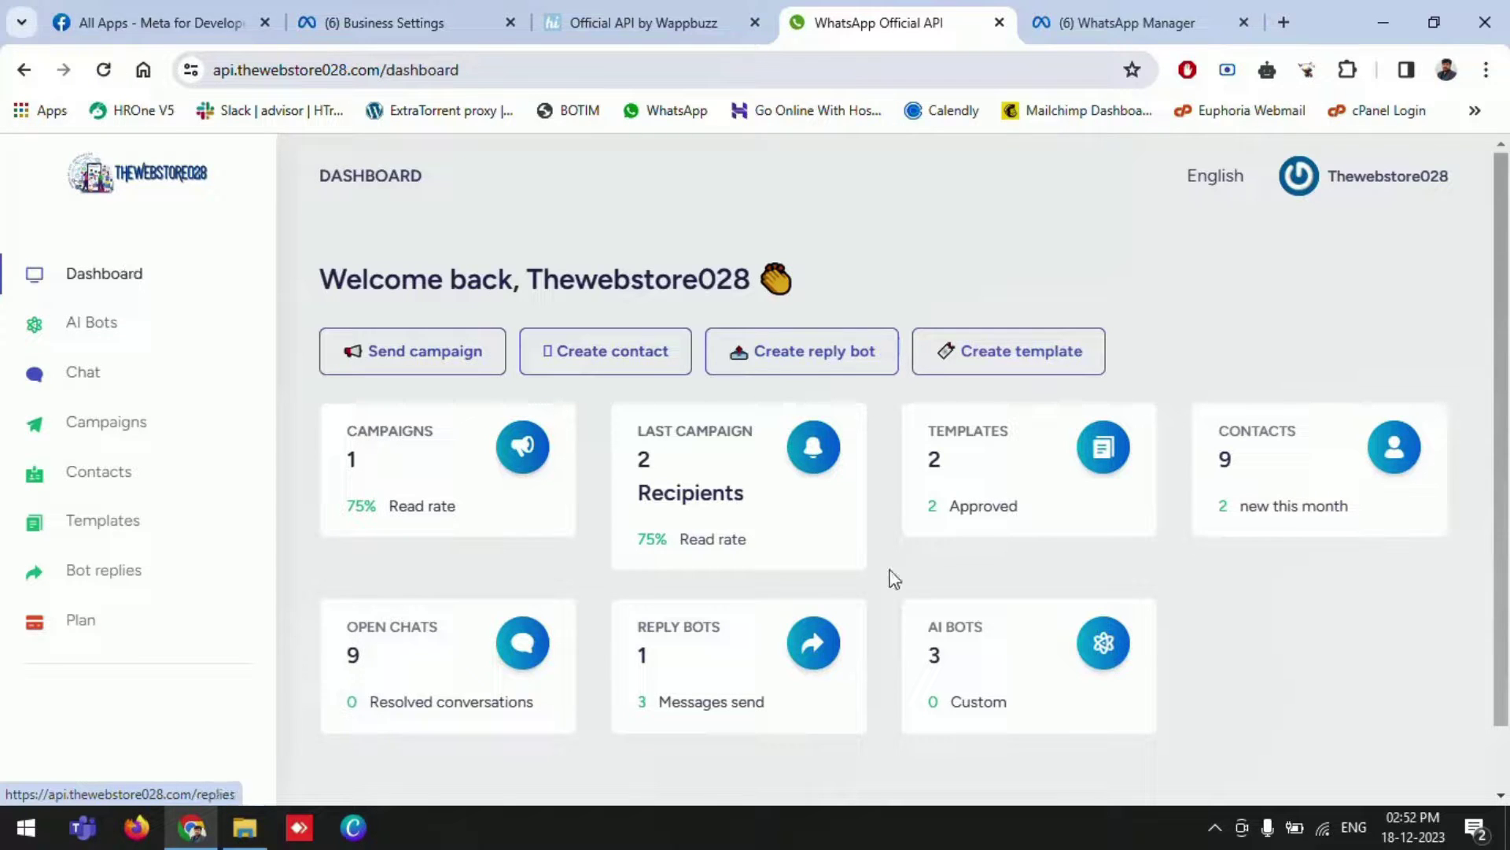
left_click(1216, 827)
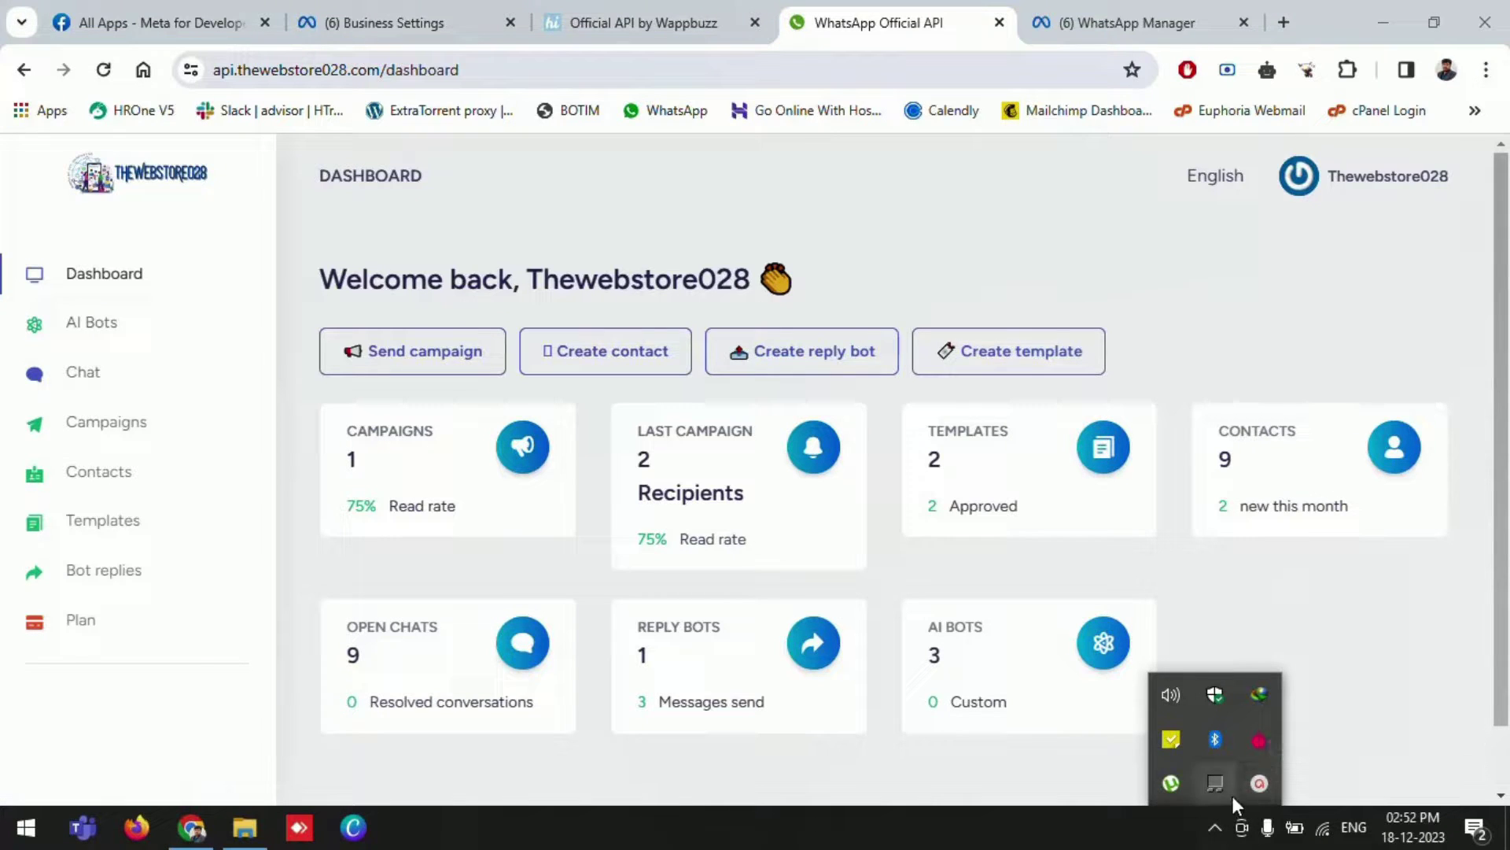
left_click(1258, 785)
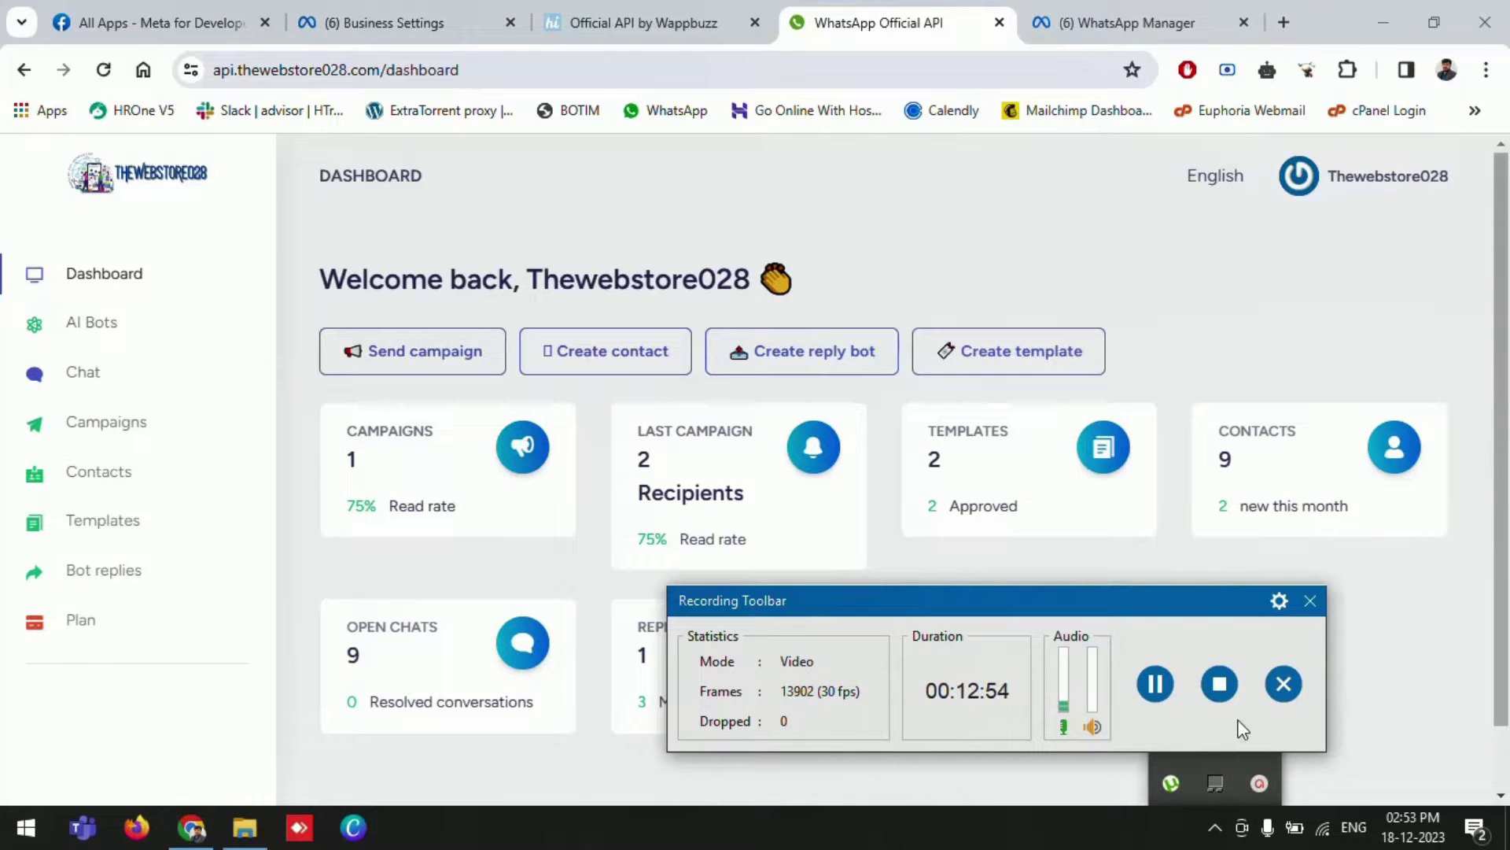
left_click(1220, 683)
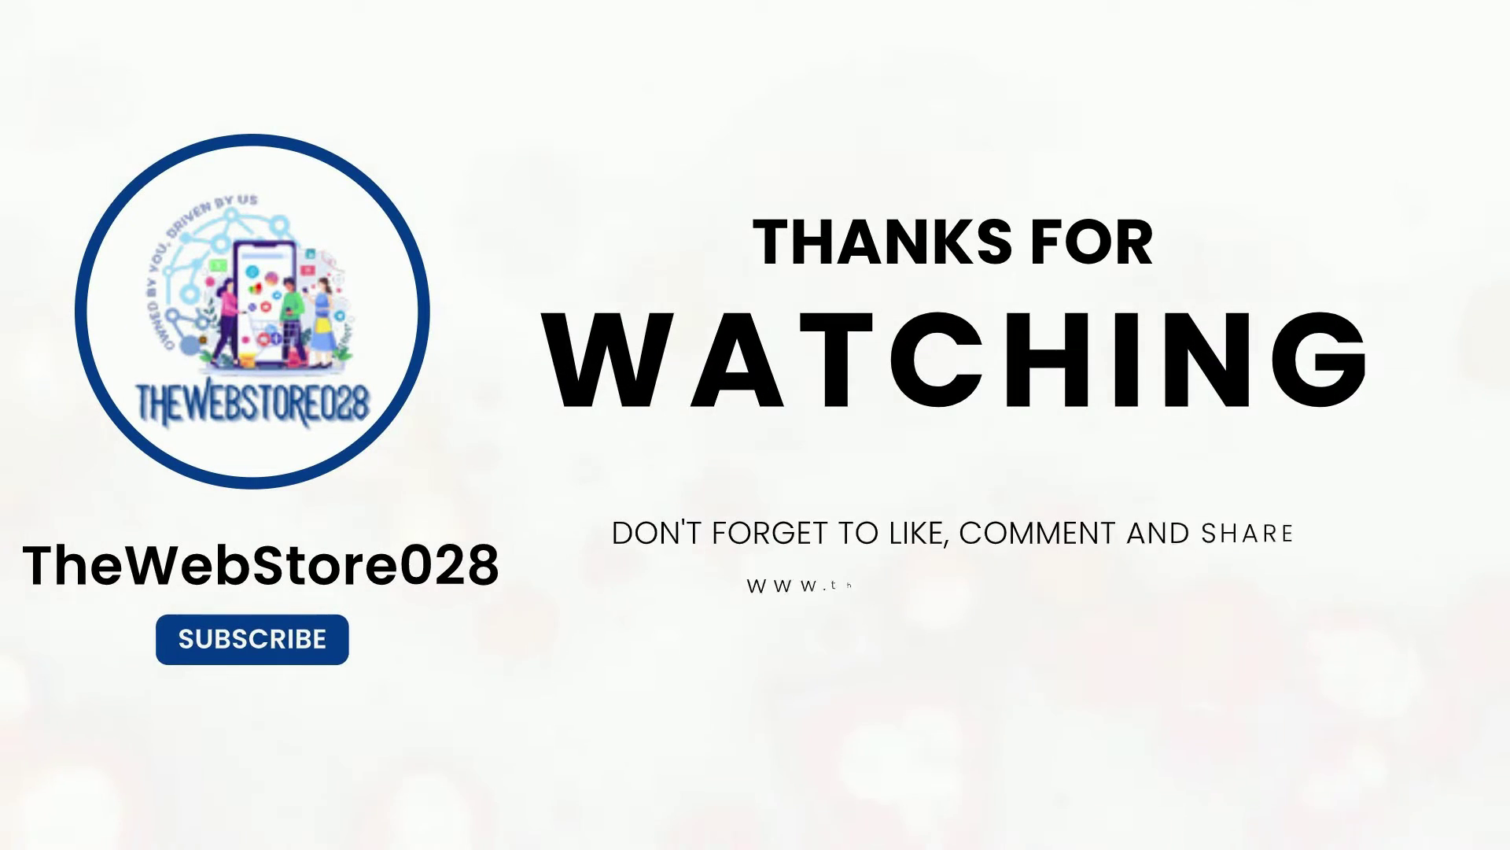